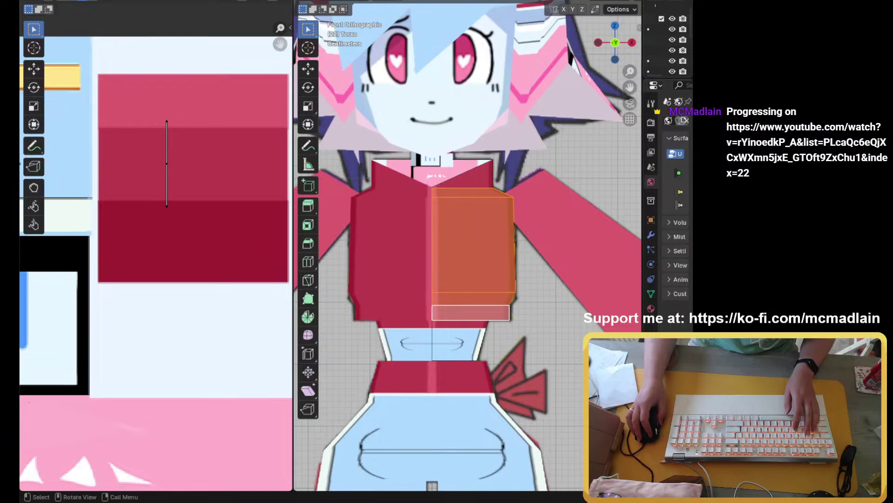
Step: Project the UVs of the selected jacket torso faces, including the bottom hem strip, from the front view
left_click(485, 302, "shift")
left_click(488, 315, "shift")
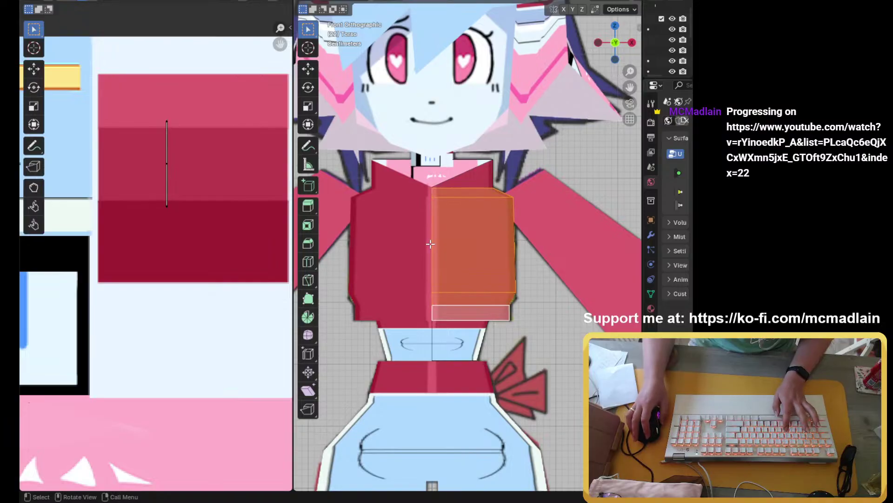
key("v")
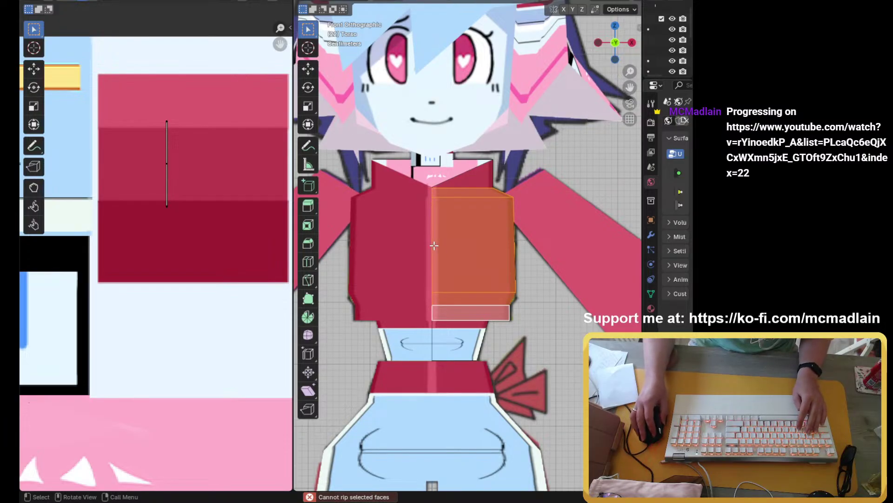
key("u")
mouse_move(463, 232)
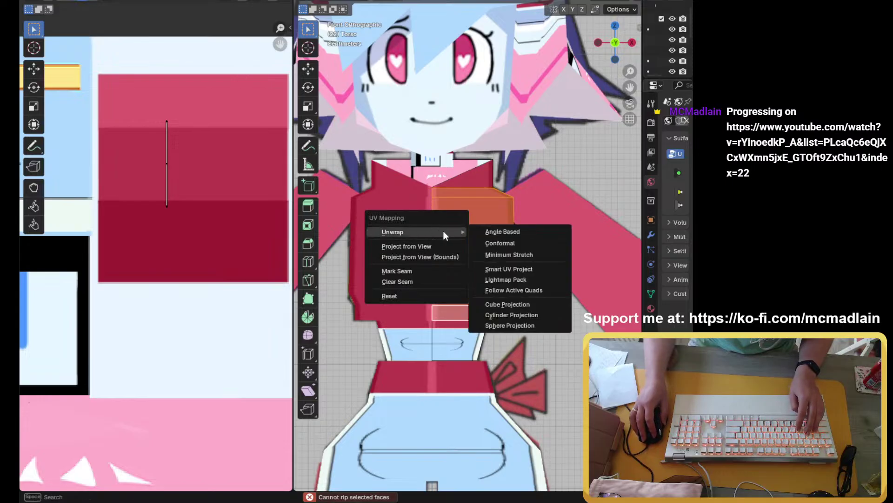
left_click(418, 246)
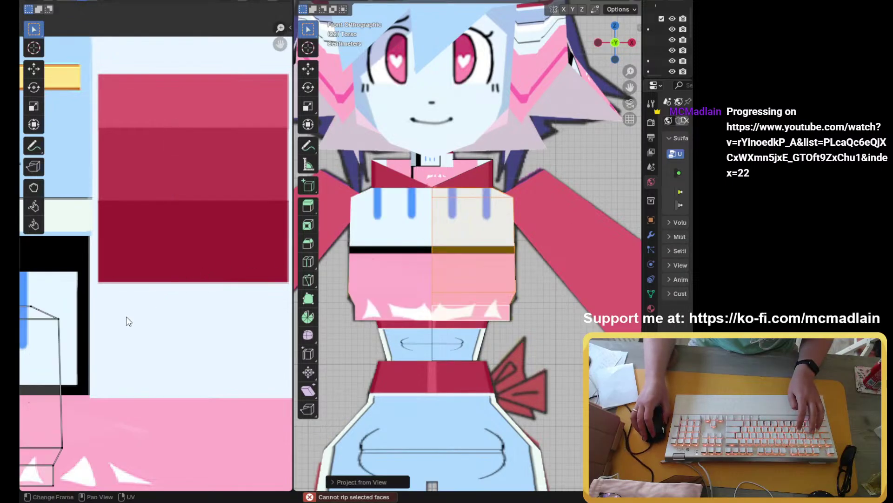
Step: Move the torso UV islands onto the lightest red swatch of the texture and scale them to about 0.25
middle_click_drag(126, 319, 140, 352)
scroll(228, 323, "down", 4)
key("a")
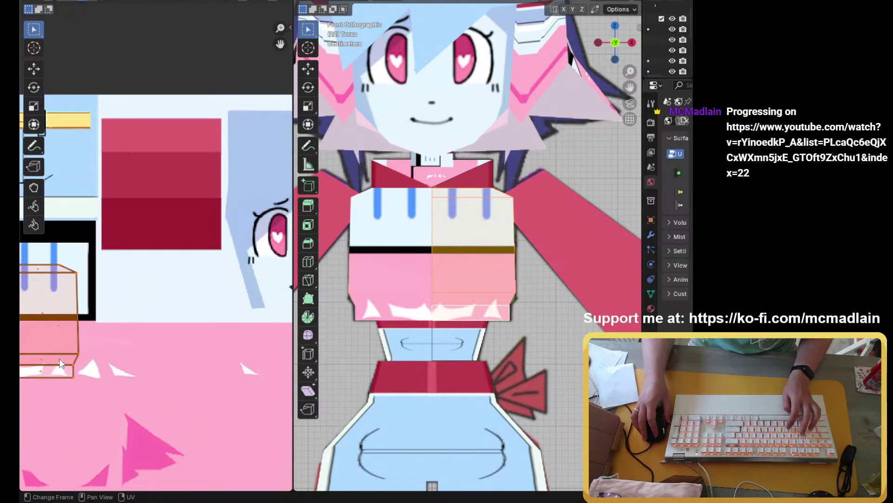
key("g")
left_click(190, 179)
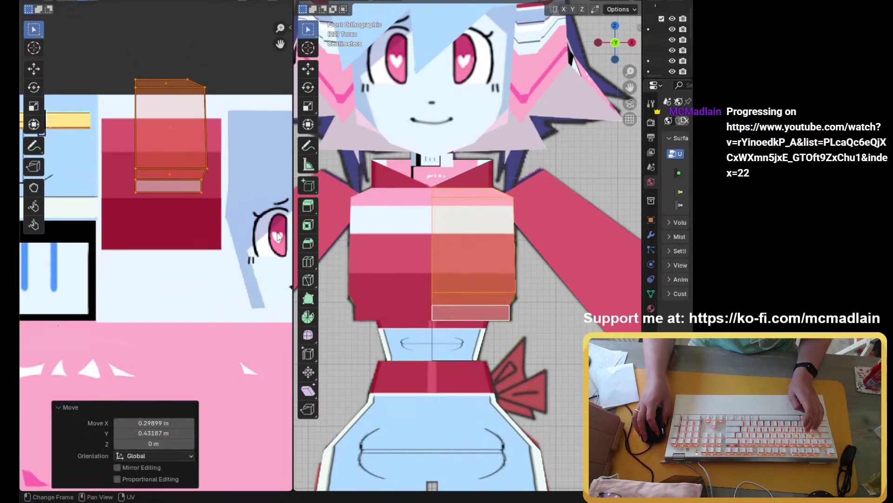
type("s0.2504  Y: 0.2504")
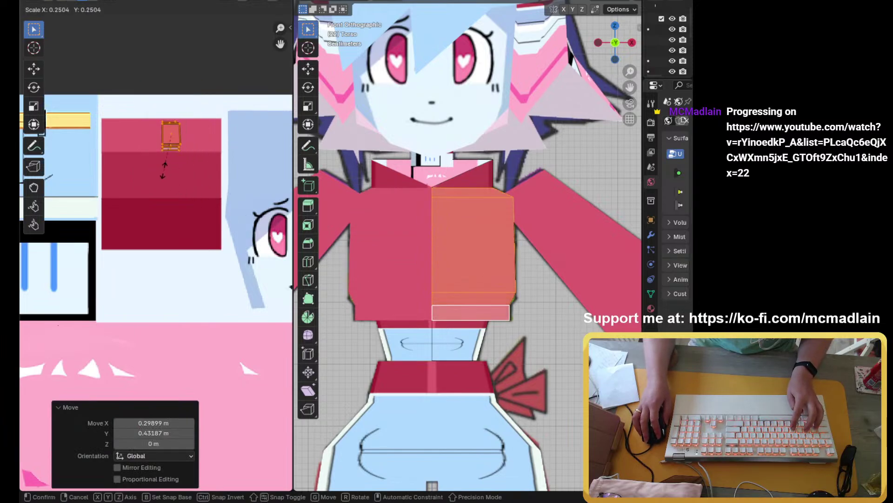
key("Return")
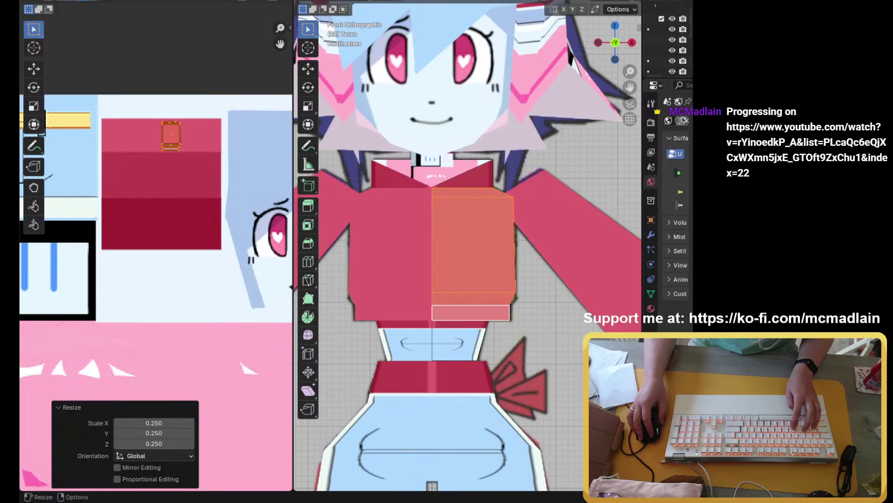
Step: Select the narrow band just above the jacket's bottom hem and project its UVs from the front view
middle_click_drag(484, 284, 463, 313)
left_click(453, 266, "alt")
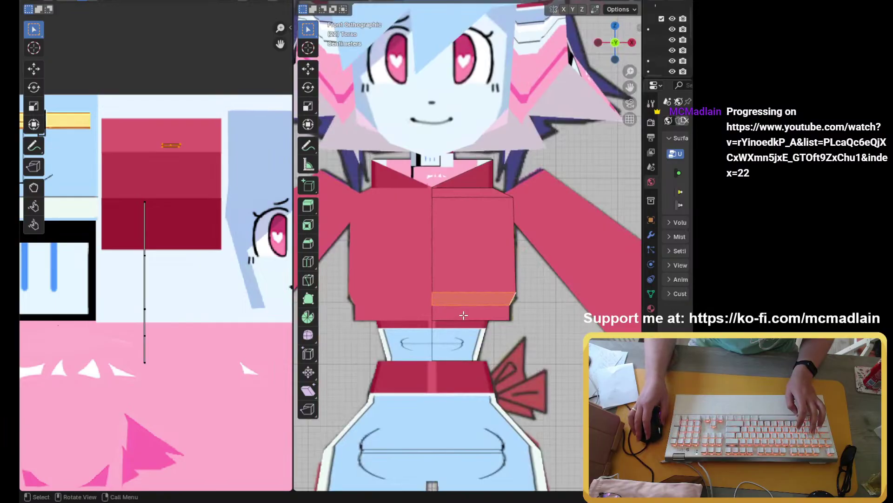
key("v")
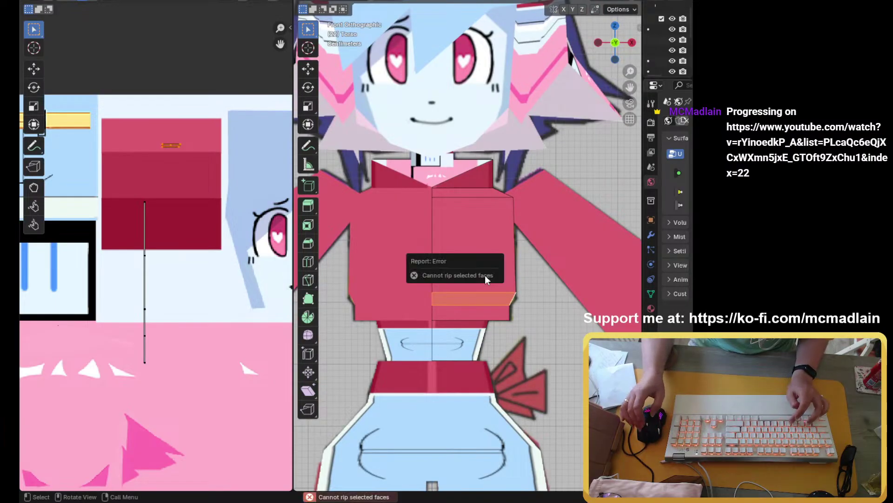
key("u")
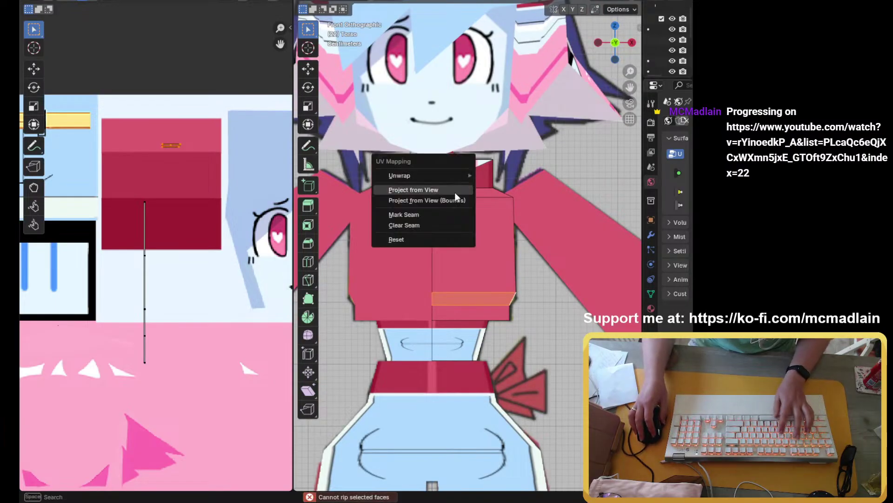
mouse_move(443, 175)
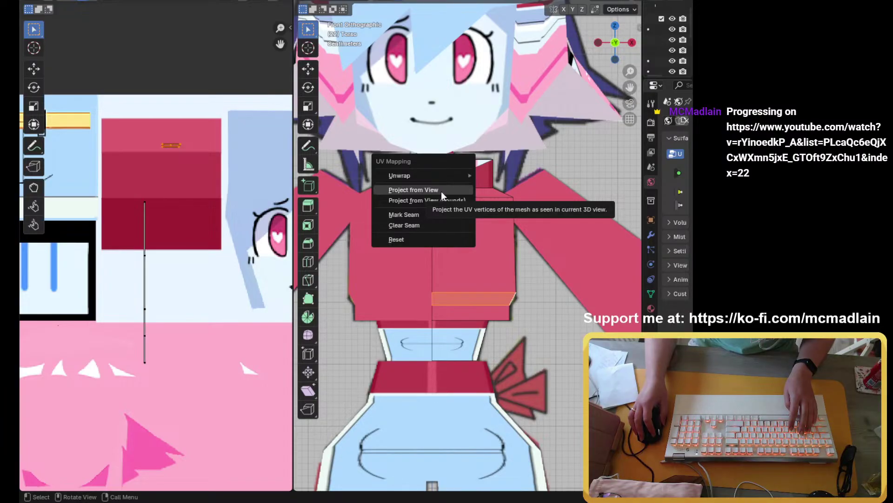
left_click(441, 192)
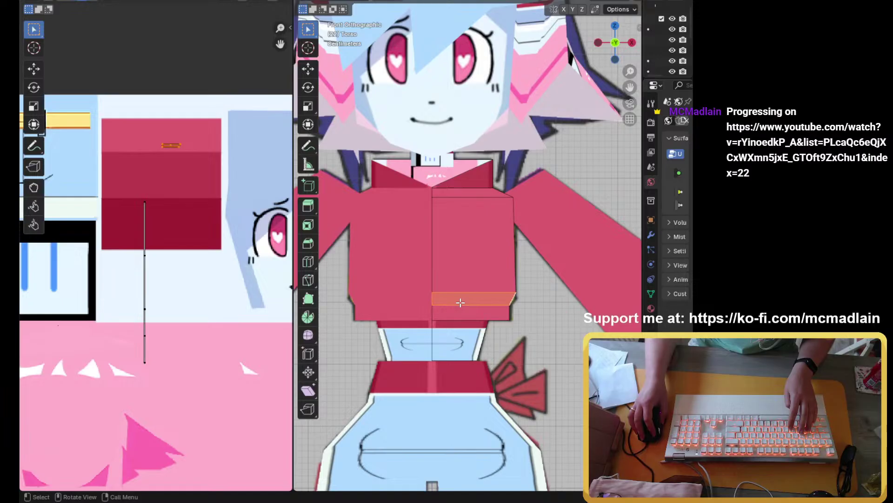
key("u")
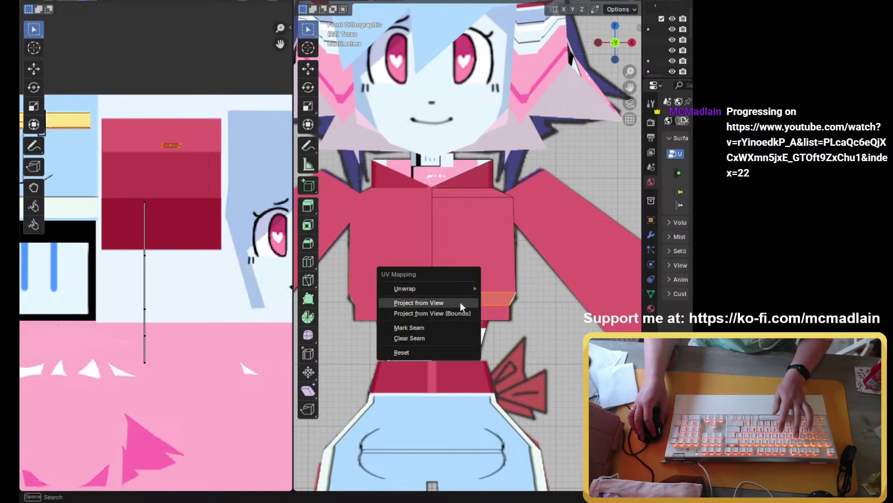
left_click(460, 302)
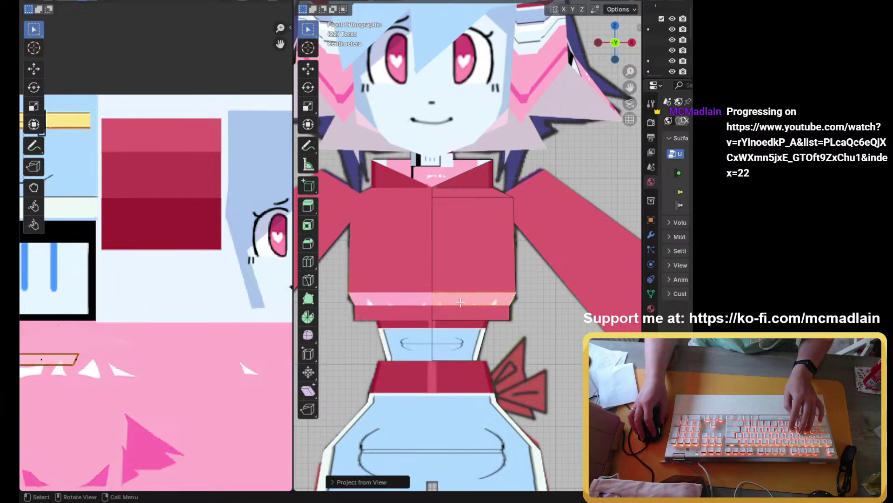
Step: Move the band's UV island onto the light-blue hair area of the face texture
key("shift+Home")
scroll(134, 289, "down", 2)
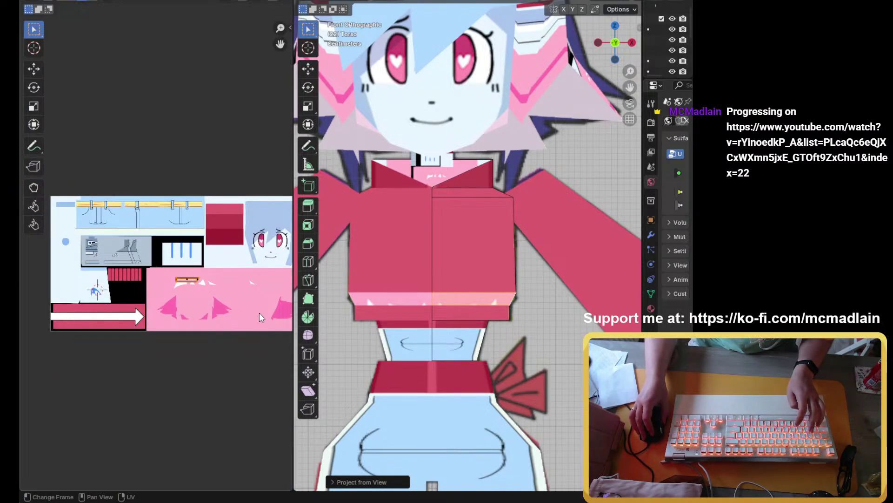
middle_click_drag(218, 315, 182, 305)
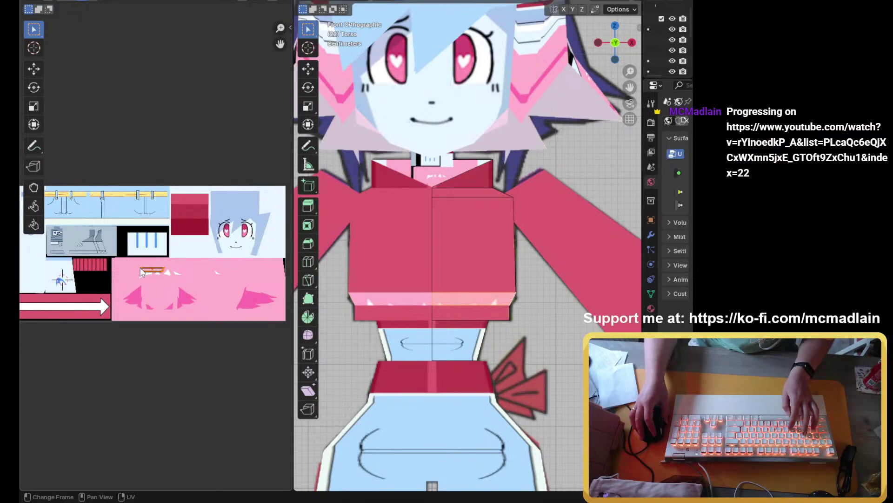
key("g")
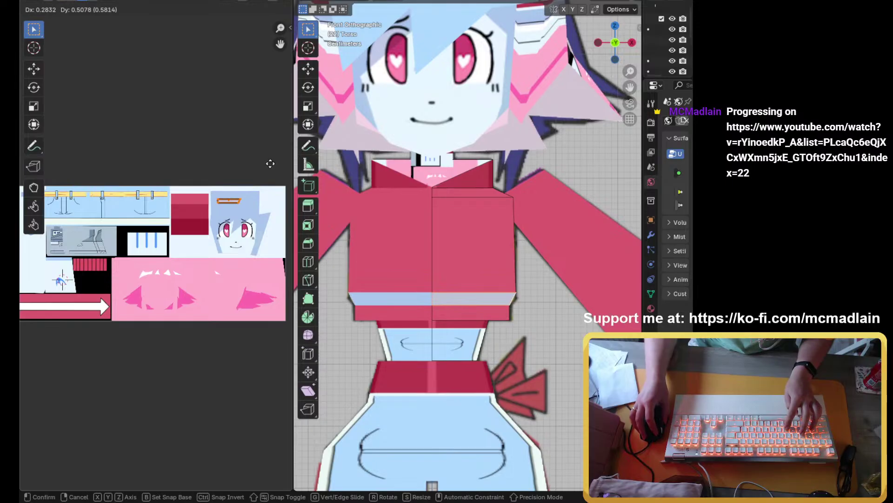
left_click(271, 163)
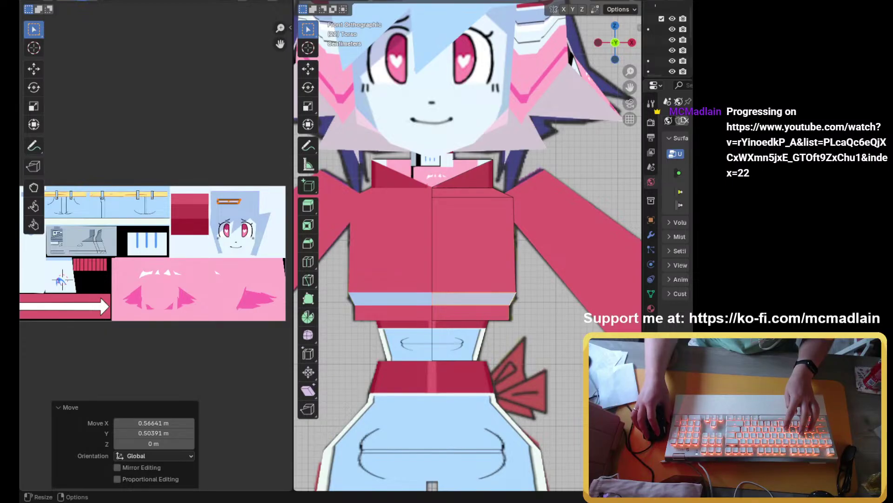
Step: Move the band's UV island to the light-blue strip beside the red stripes and scale it to about 0.734
key("g")
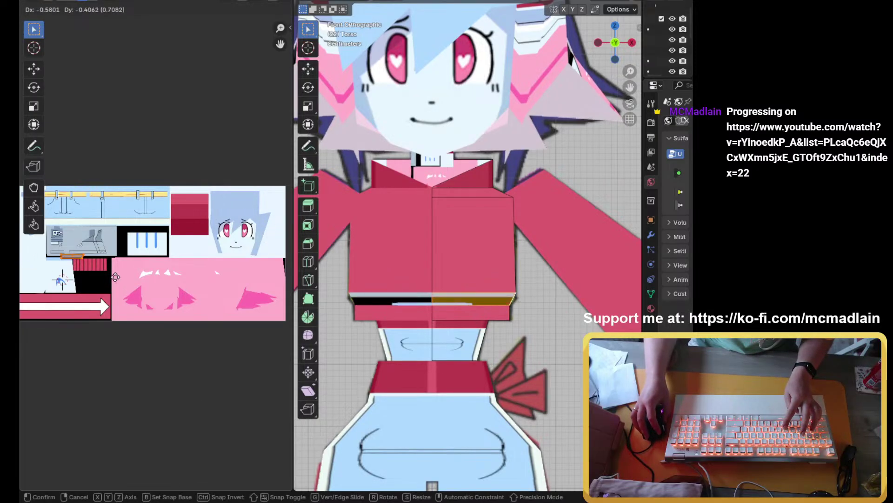
left_click(105, 278)
scroll(104, 272, "up", 2)
key("KP_Decimal")
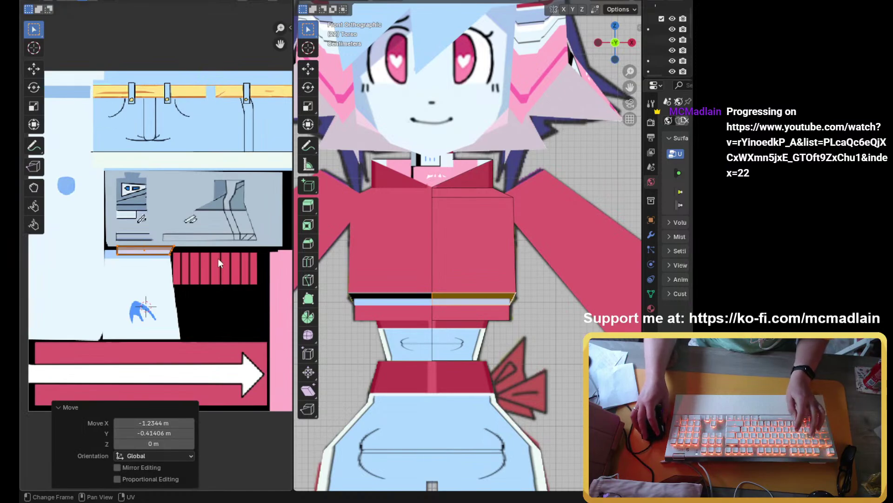
key("s")
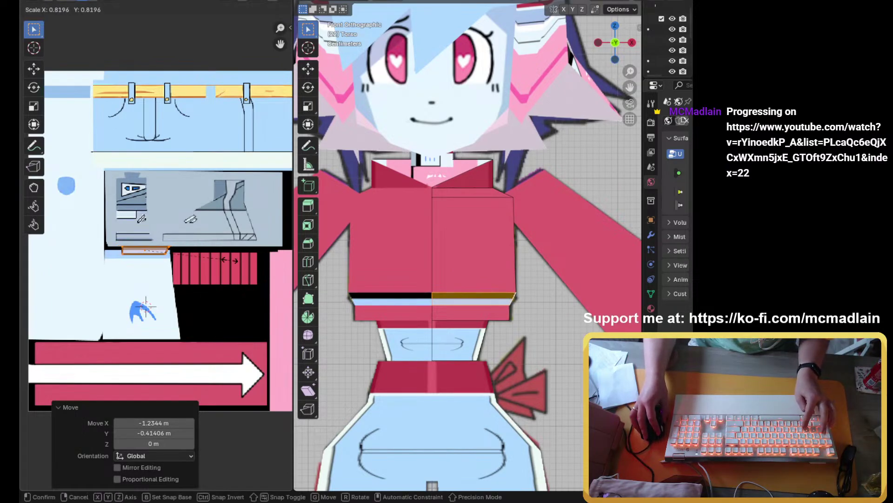
left_click(246, 257)
key("g")
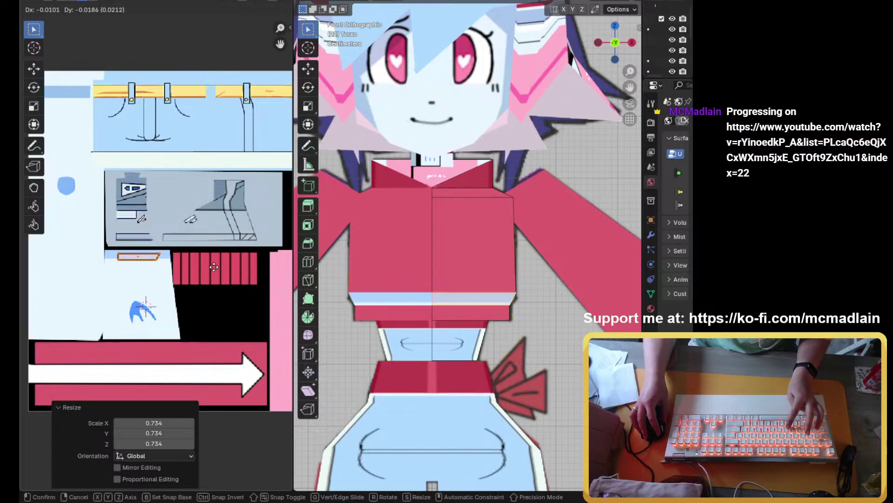
left_click(208, 305)
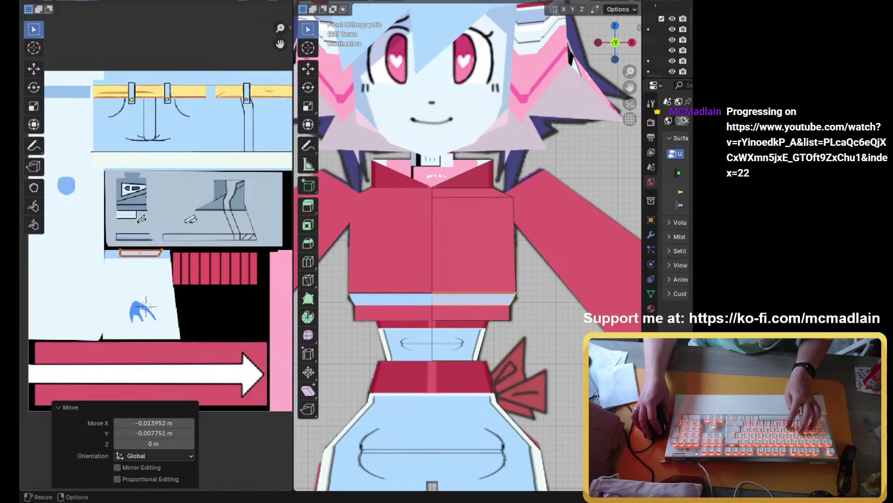
Step: Shift the band's UV island about -0.033 m in X and -0.004 m in Y to lie inside the light-blue strip
scroll(156, 251, "up", 6)
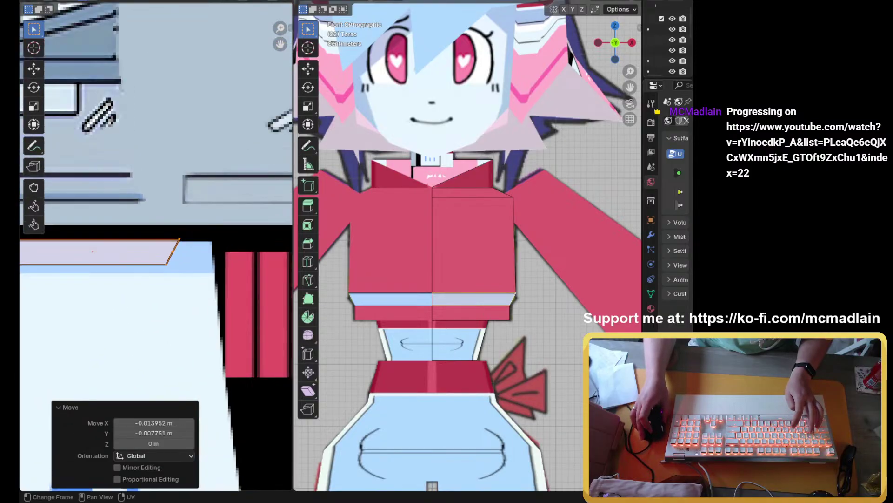
left_click(130, 249)
scroll(103, 227, "down", 2)
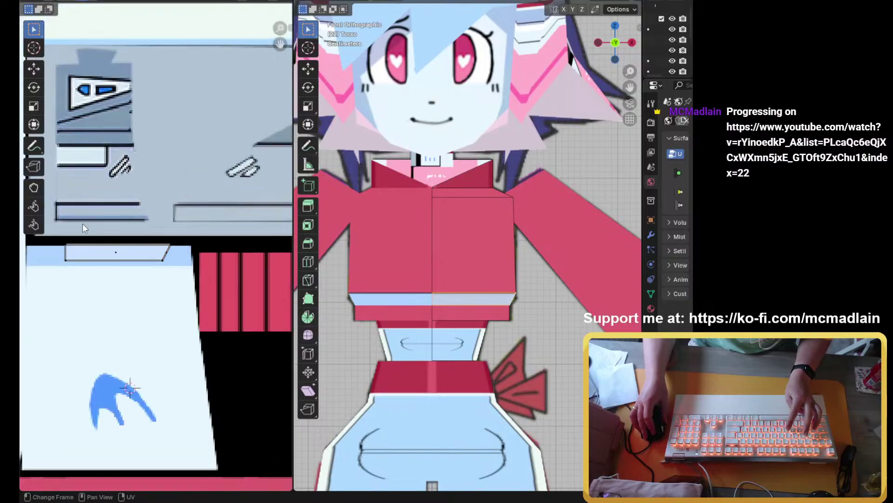
left_click(139, 284)
key("g")
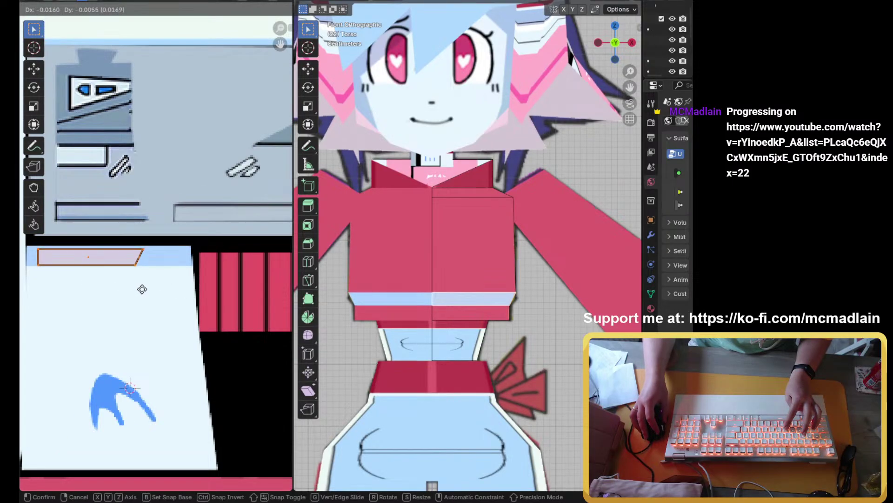
left_click(142, 292)
scroll(196, 234, "down", 1)
scroll(196, 232, "down", 2)
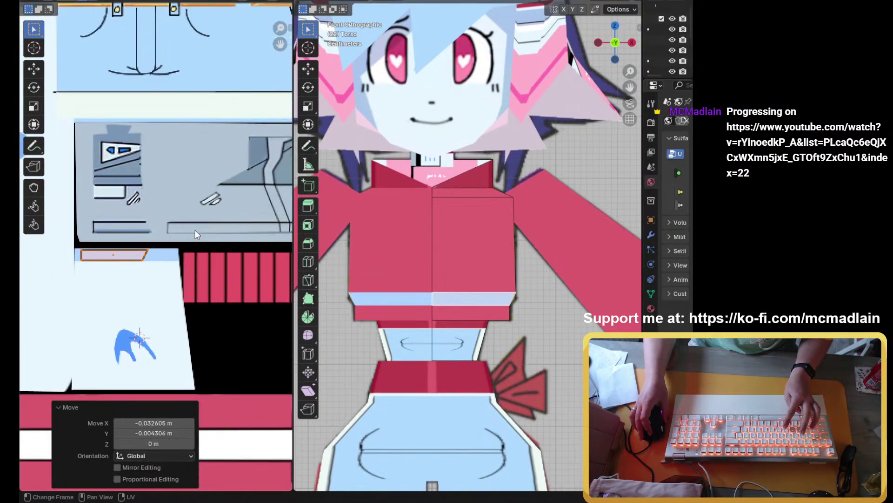
scroll(194, 230, "down", 2)
scroll(186, 276, "up", 1)
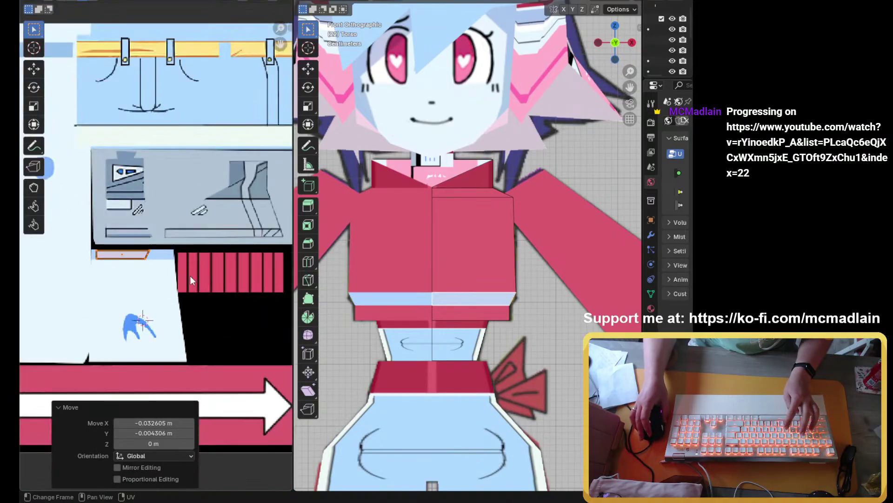
scroll(159, 238, "up", 2)
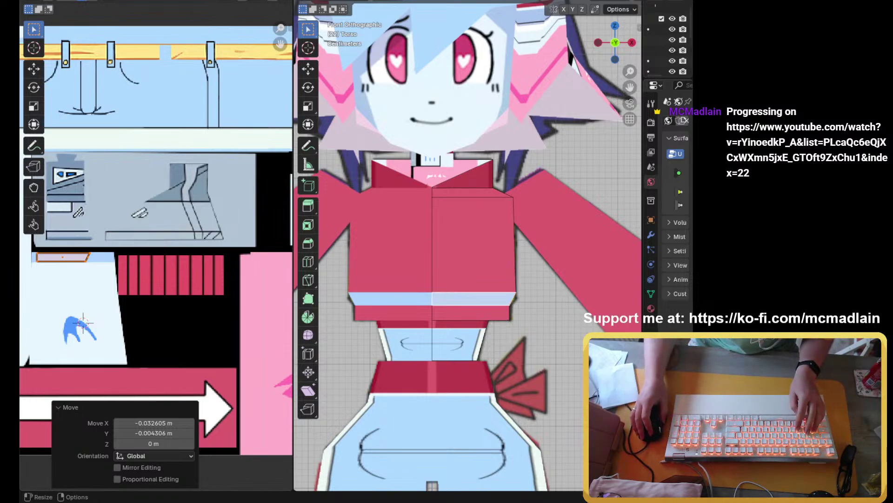
Step: Select the jacket's large front chest panel and the matching back panel, and project their UVs from the front view
left_click(456, 225)
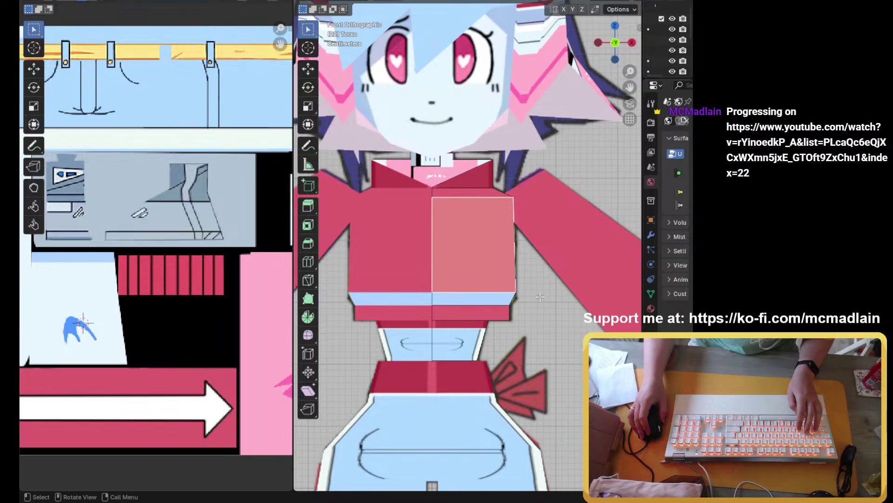
scroll(540, 296, "down", 3)
middle_click_drag(540, 296, 455, 246)
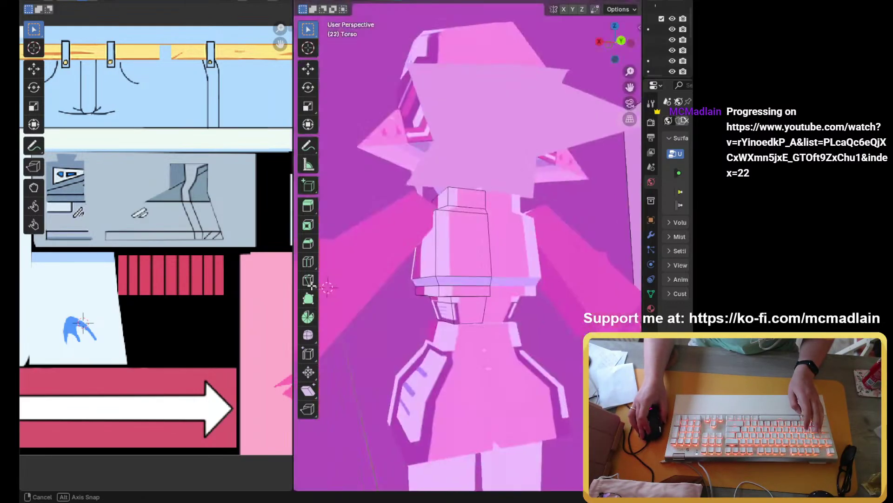
left_click(455, 245, "shift")
key("KP_1")
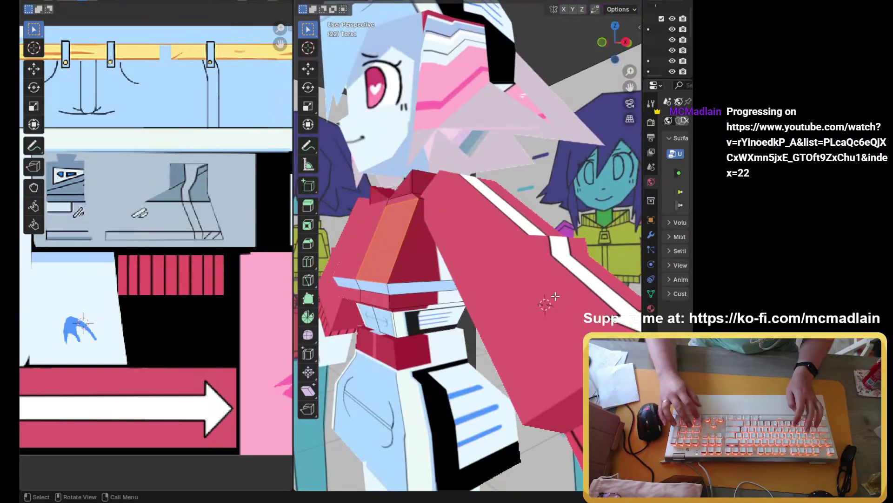
key("KP_5")
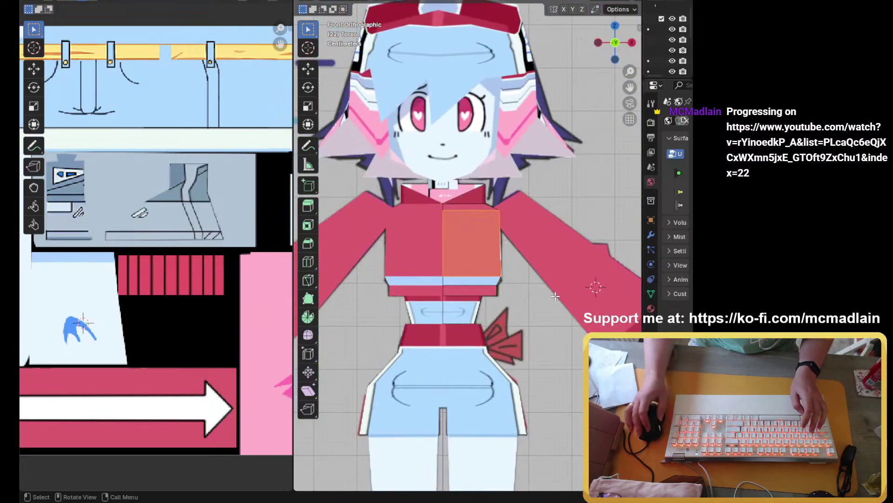
key("u")
left_click(478, 264)
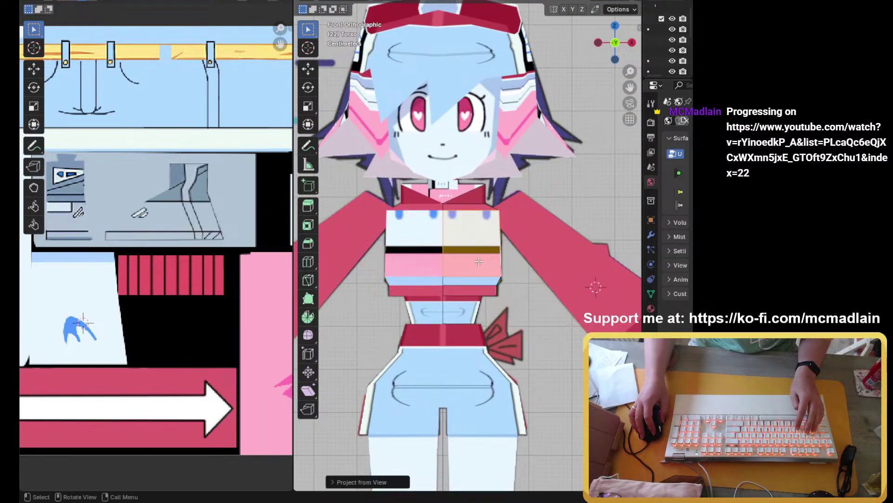
Step: Try to move the front chest panel's UV island about 0.313 m in X and 0.397 m in Y onto the top red stripe
scroll(372, 251, "down", 1)
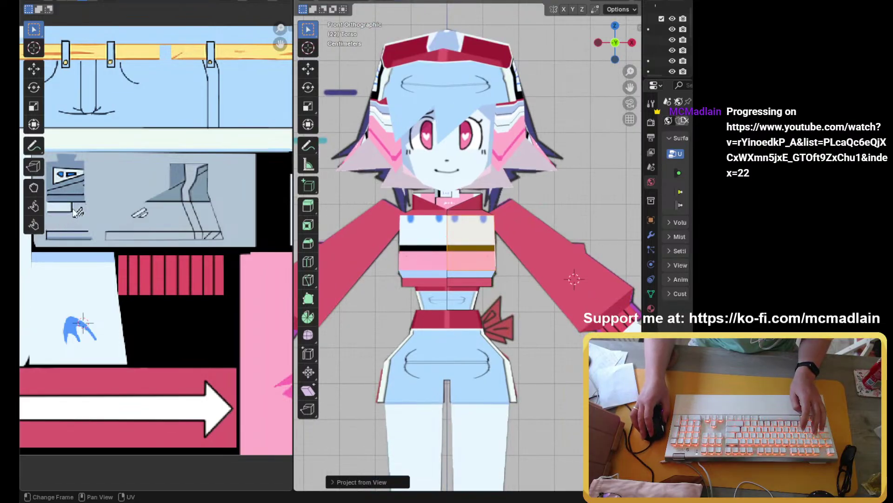
scroll(77, 210, "down", 1)
scroll(184, 283, "down", 3)
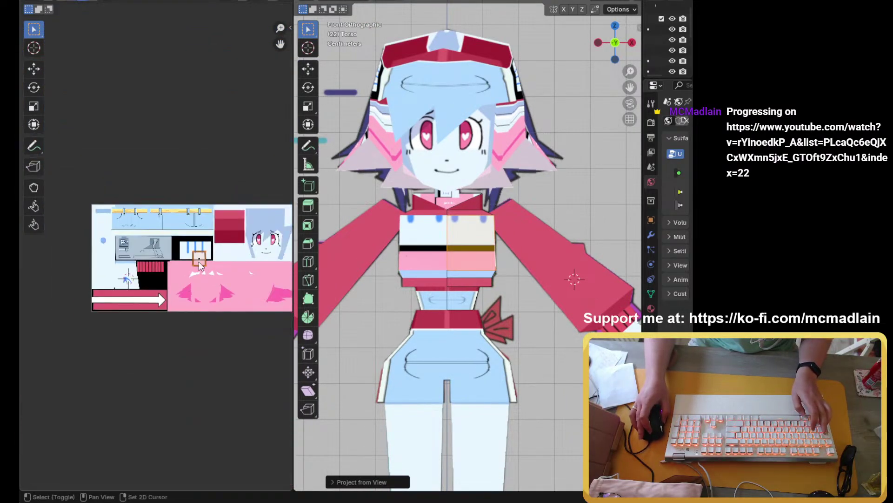
scroll(199, 264, "up", 6)
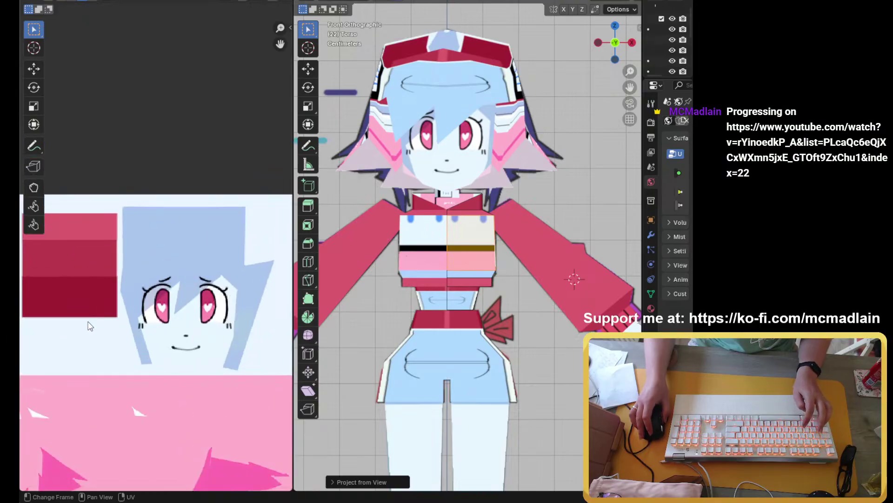
key("g")
left_click(184, 207)
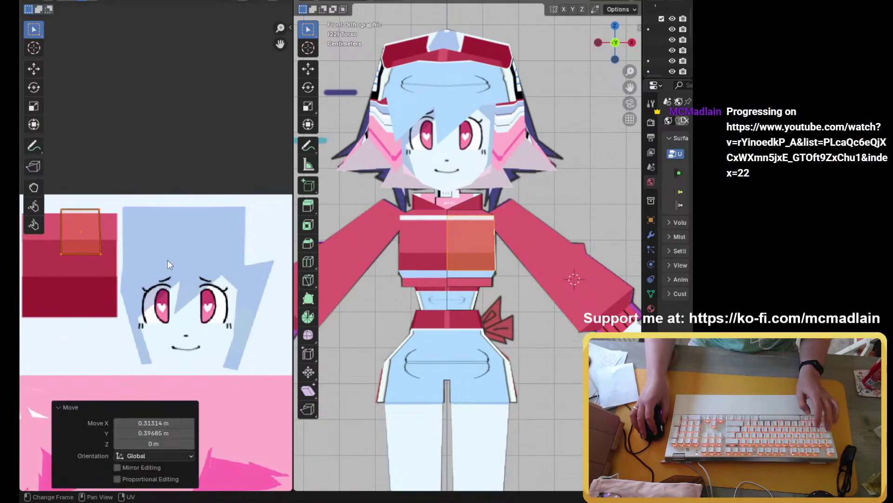
Step: Try scaling the front chest panel's UV island to about 0.778 and shifting it about 0.033 m in X and 0.054 m in Y
key("s")
left_click(118, 259)
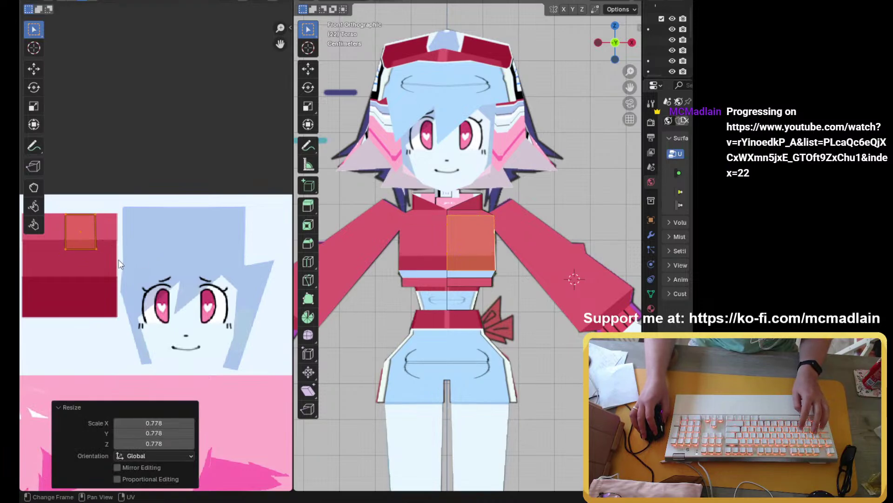
key("g")
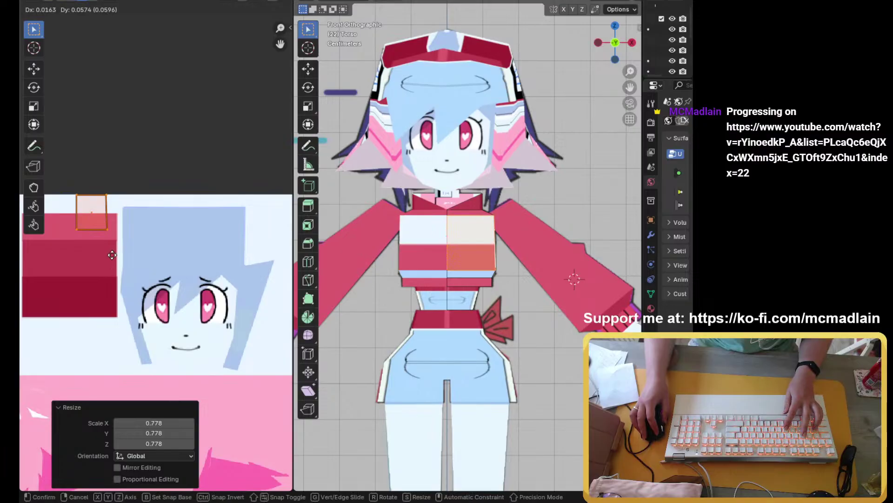
left_click(111, 255)
Step: Select the stacked UVs of the jacket's front and back panels and move them about 0.297 m in X and 0.445 m in Y onto the top red stripe
middle_click_drag(353, 260, 538, 251)
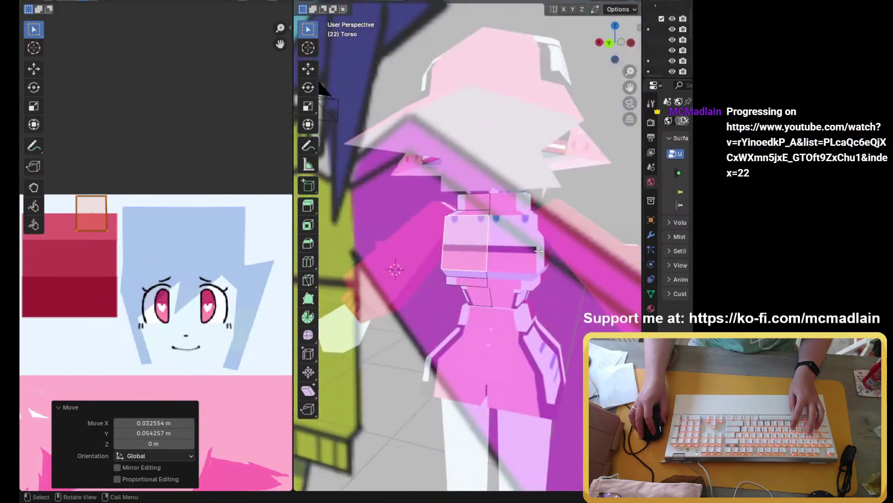
left_click(466, 250)
middle_click_drag(391, 263, 422, 243)
scroll(121, 283, "down", 4)
scroll(121, 283, "up", 2)
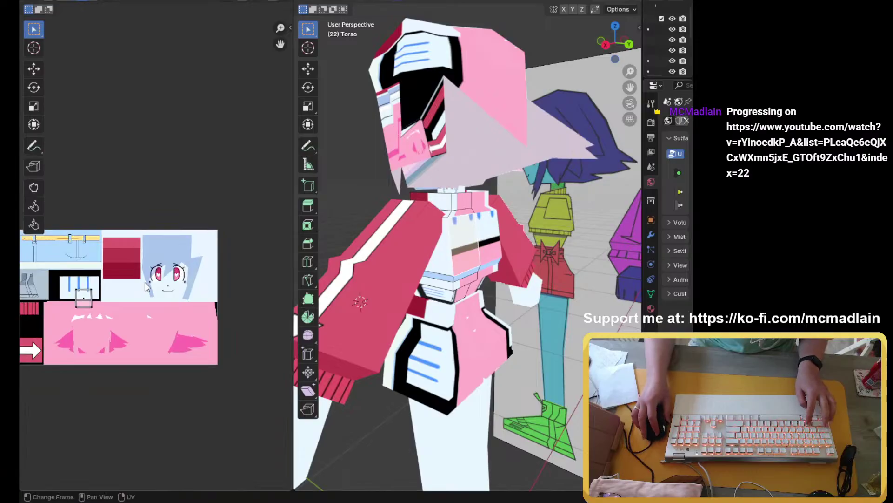
key("ctrl+l")
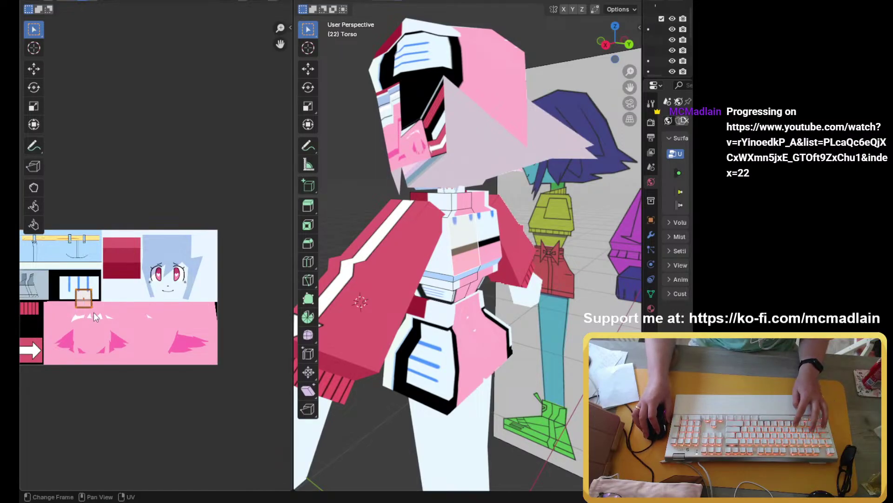
key("g")
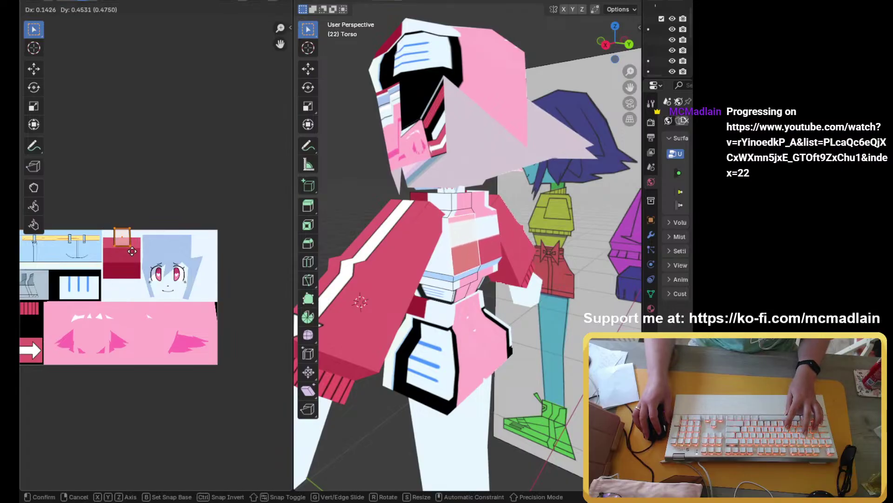
left_click(134, 252)
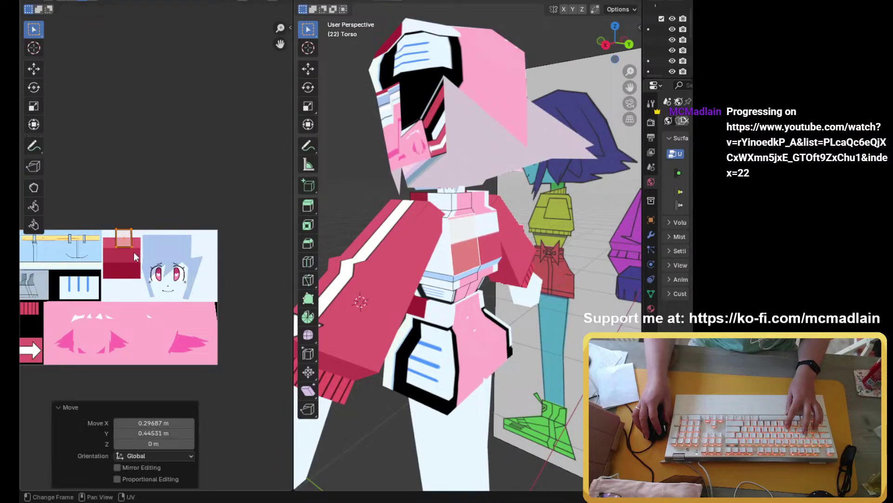
Step: Shift the panels' UV island about 0.003 m in X and -0.007 m in Y to meet the top red stripe's lower edge
mouse_move(410, 260)
middle_mouse_down()
mouse_move(431, 262)
mouse_move(420, 256)
middle_mouse_up()
scroll(420, 255, "up", 3)
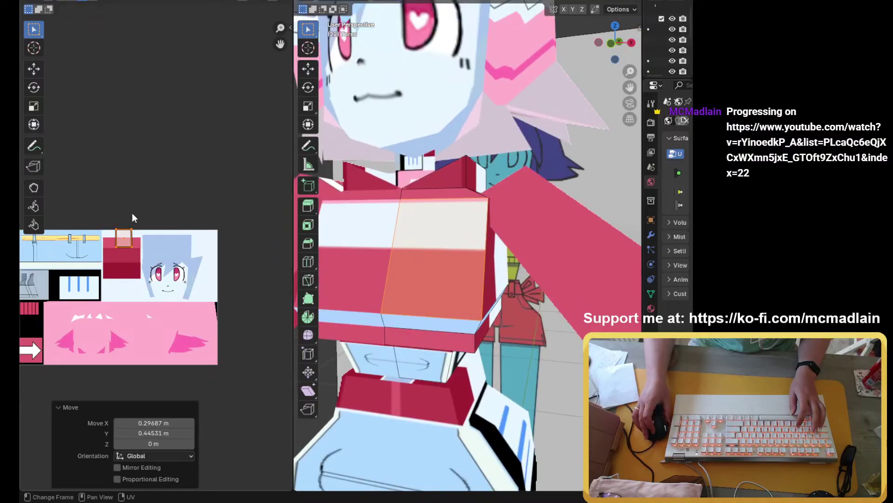
scroll(134, 218, "up", 1)
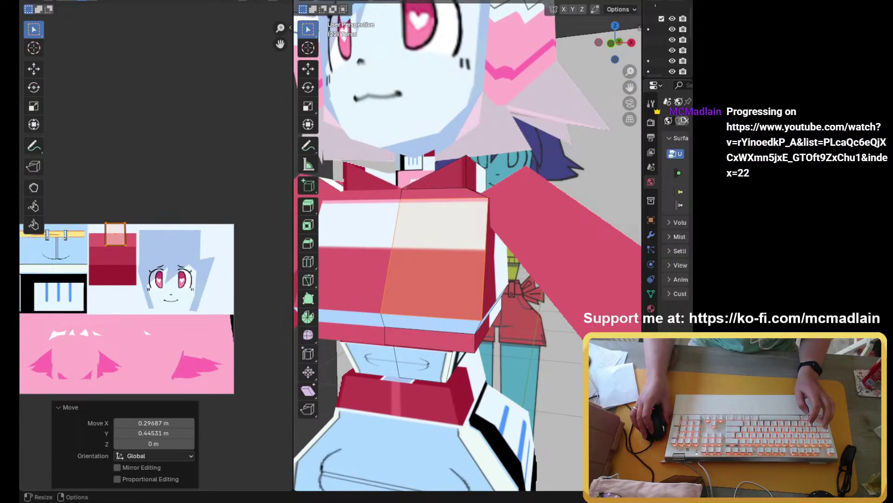
scroll(77, 262, "up", 5)
middle_click_drag(84, 192, 174, 224)
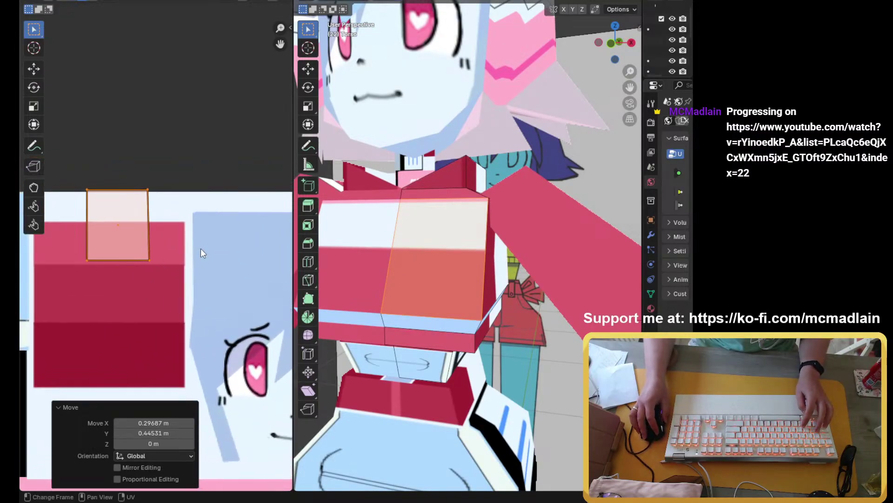
key("g")
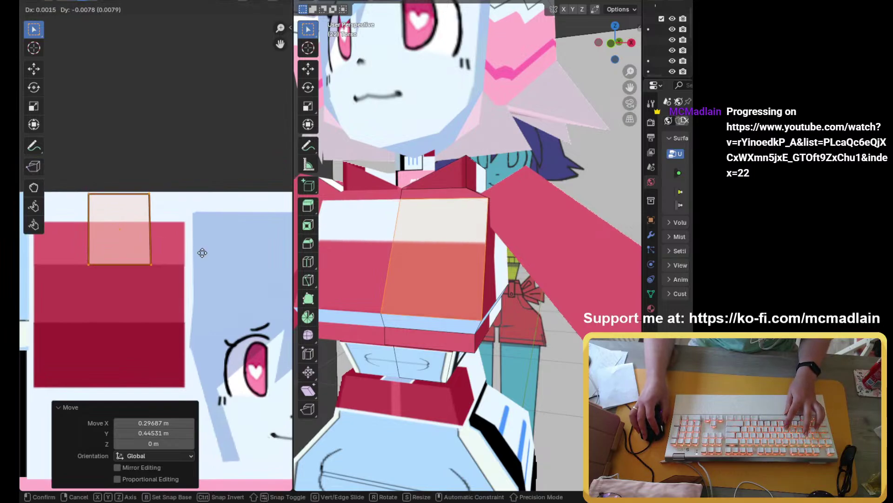
left_click(202, 252)
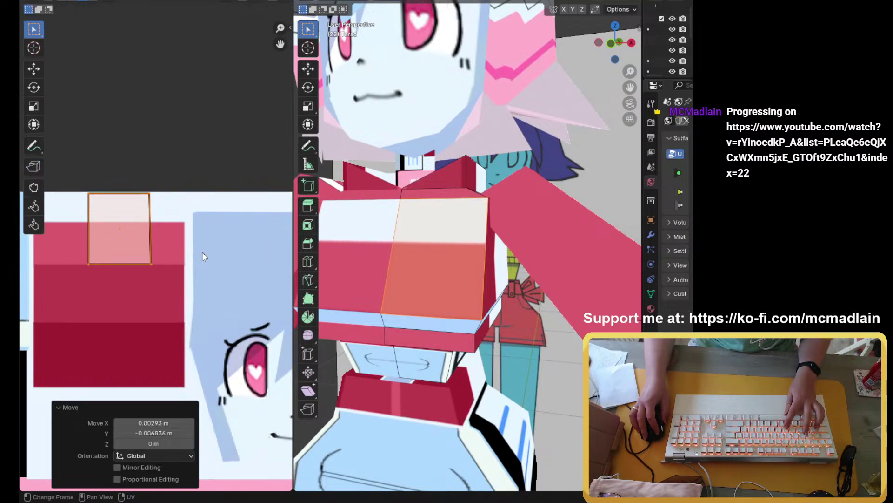
Step: Rotate the panels' UV island about 182° so the white area falls on the lower part of the jacket
scroll(465, 279, "down", 5)
mouse_move(465, 279)
middle_mouse_down()
mouse_move(496, 292)
mouse_move(475, 279)
middle_mouse_up()
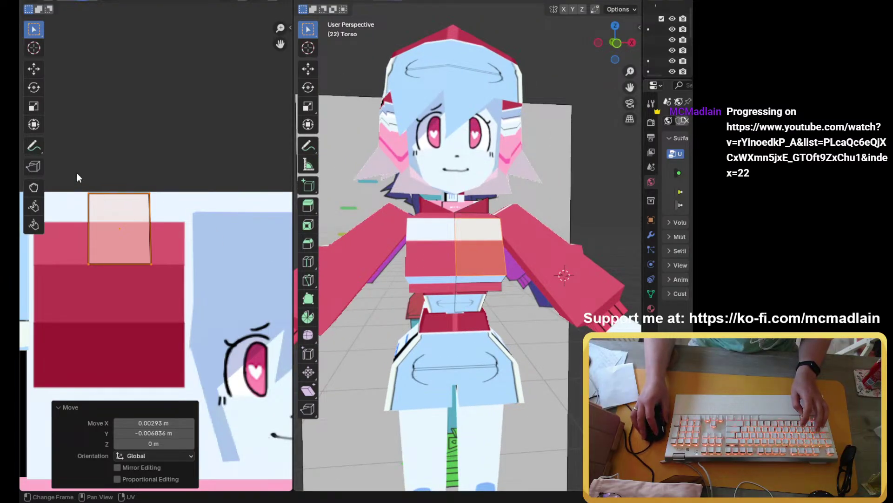
key("r")
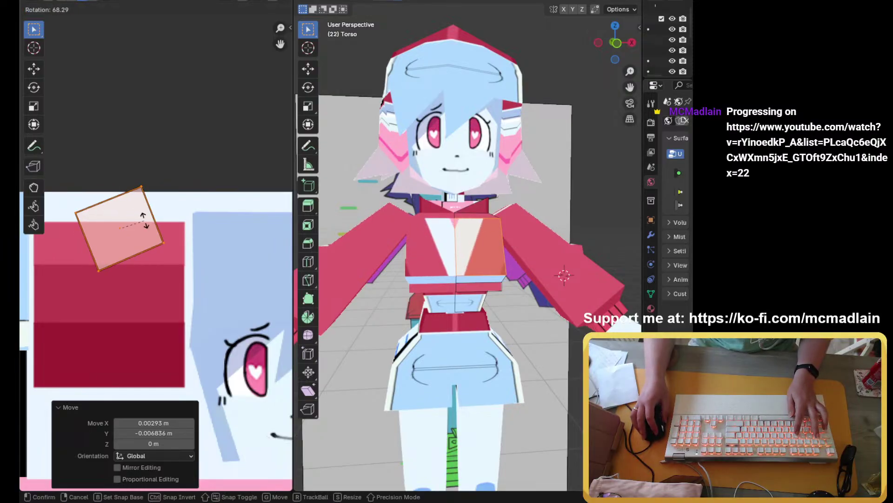
left_click(109, 350)
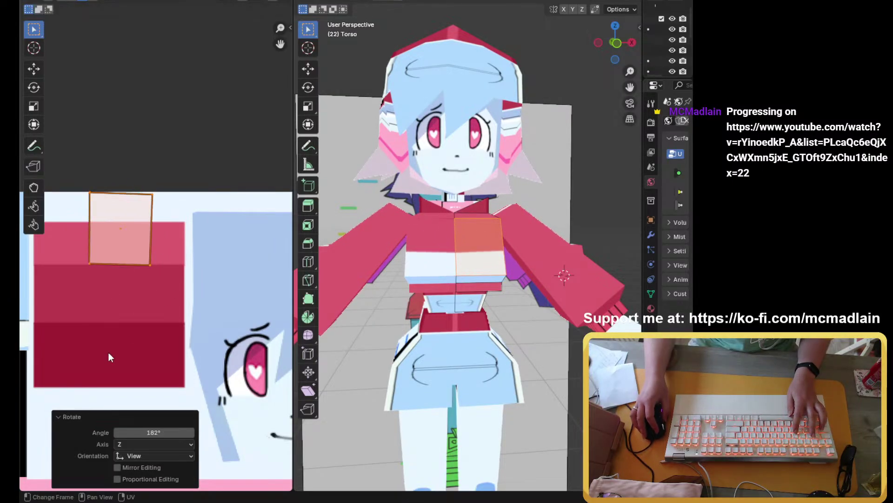
Step: Set the UV island's rotation angle to exactly 180°
left_click(160, 432)
left_click(160, 432)
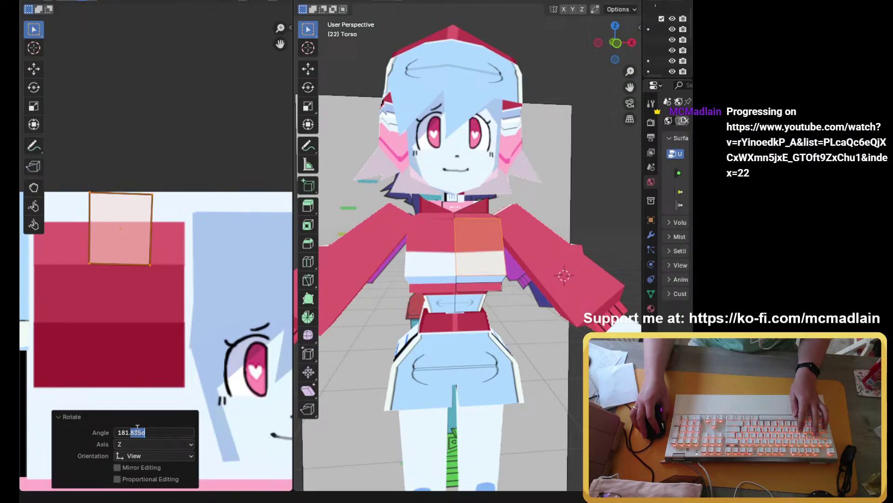
left_click(136, 431)
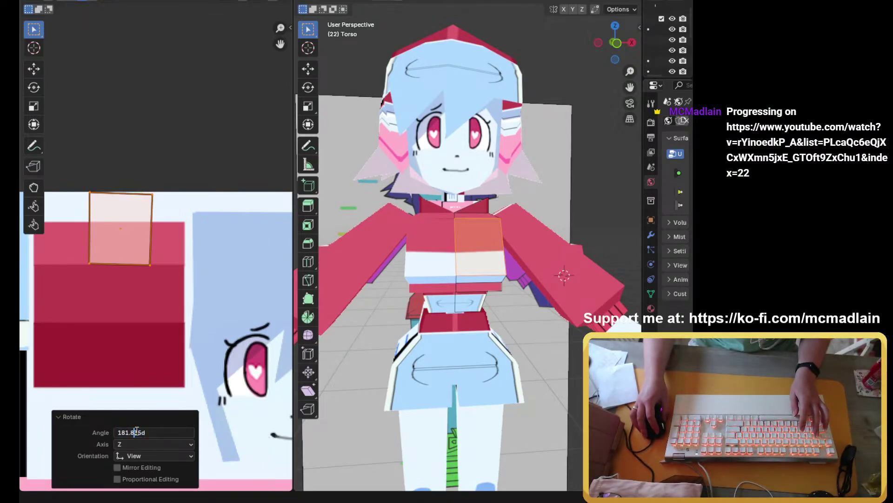
key("Delete")
key("Delete")
key("Delete")
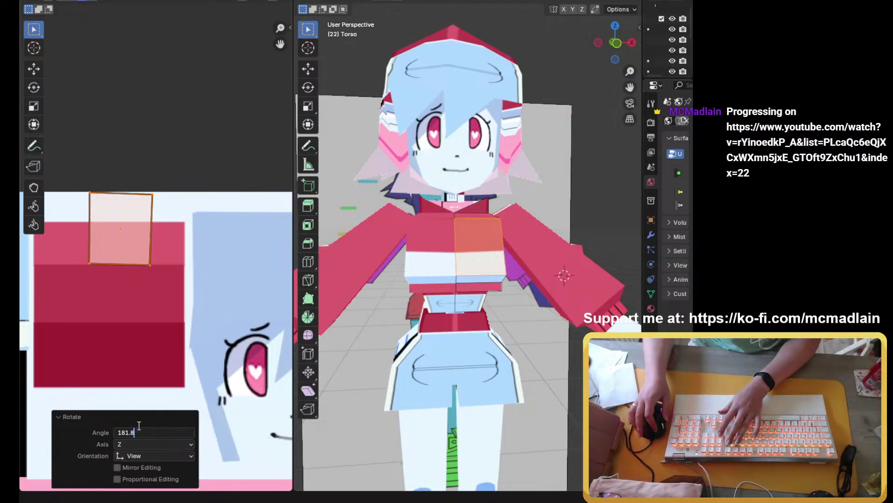
key("BackSpace")
key("BackSpace")
key("BackSpace")
type("0")
key("Return")
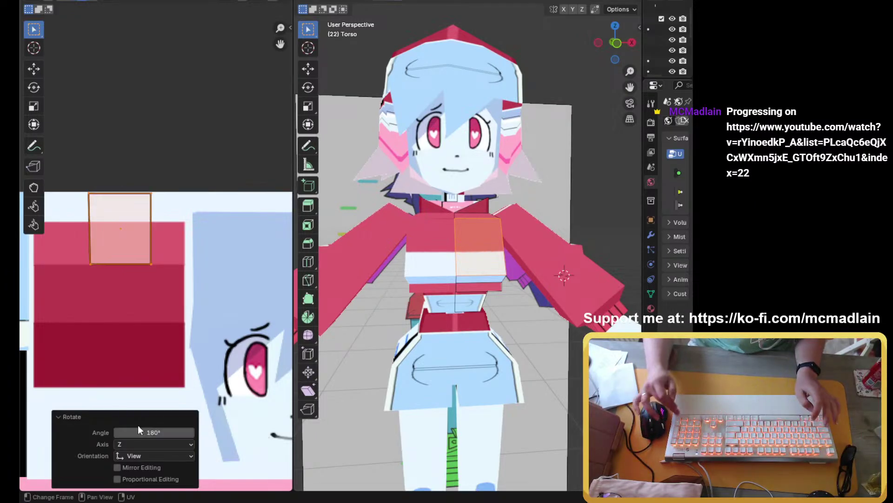
Step: Select only the jacket's front chest panel and scale its UV island to about 0.939
scroll(158, 237, "up", 1)
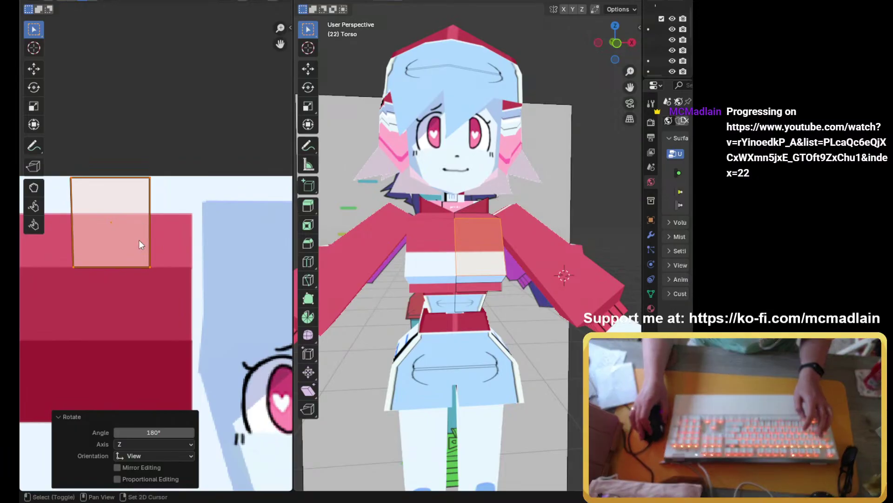
middle_click_drag(138, 244, 160, 273)
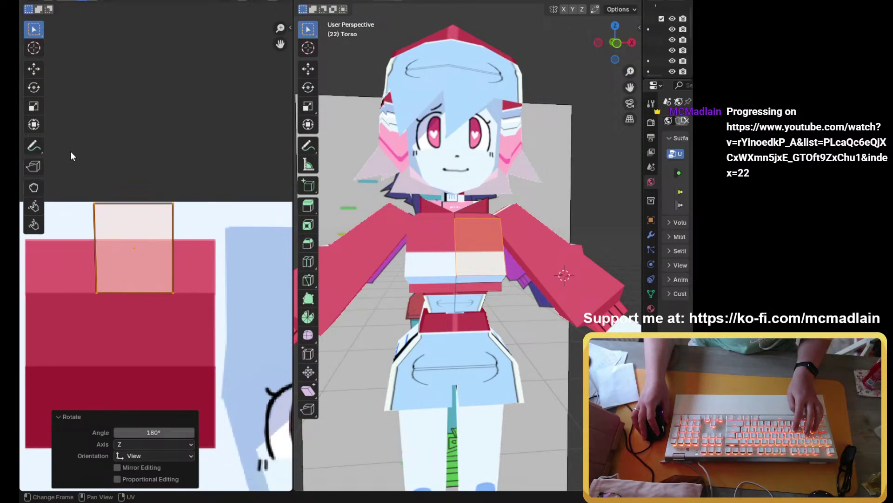
left_click(74, 187)
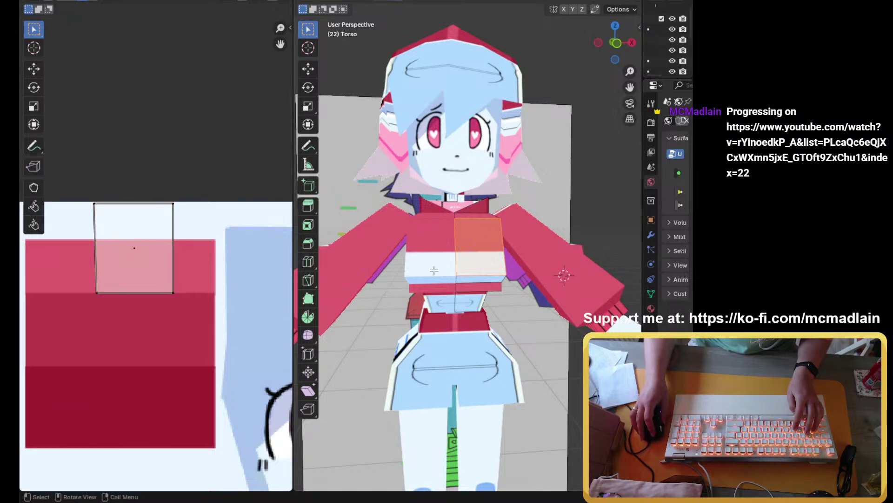
left_click(449, 296)
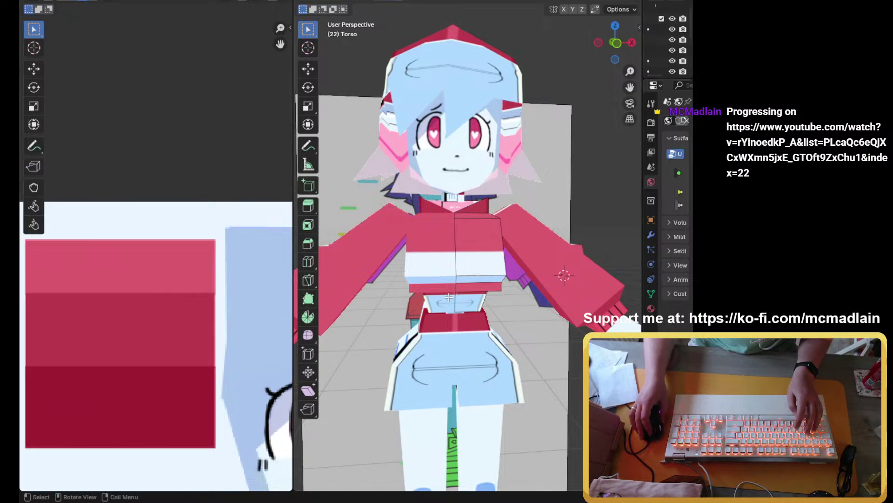
left_click(464, 239)
middle_click_drag(464, 239, 491, 247)
left_click(432, 244)
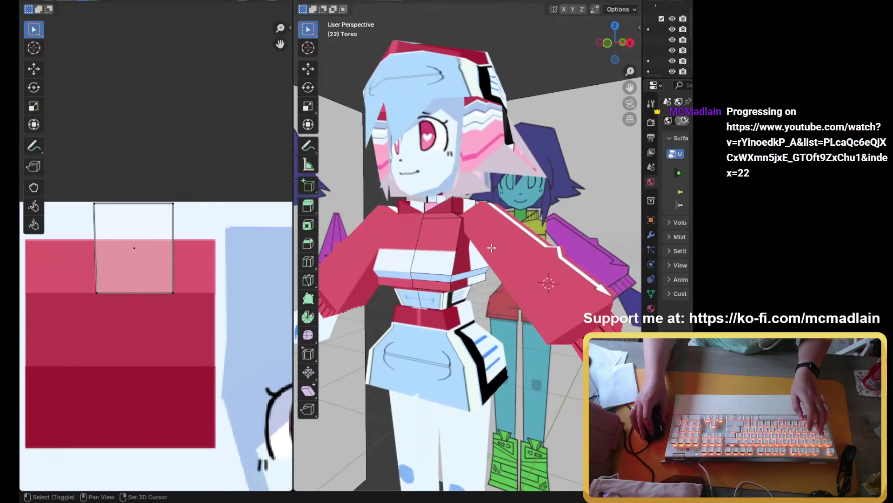
left_click(445, 241)
key("s")
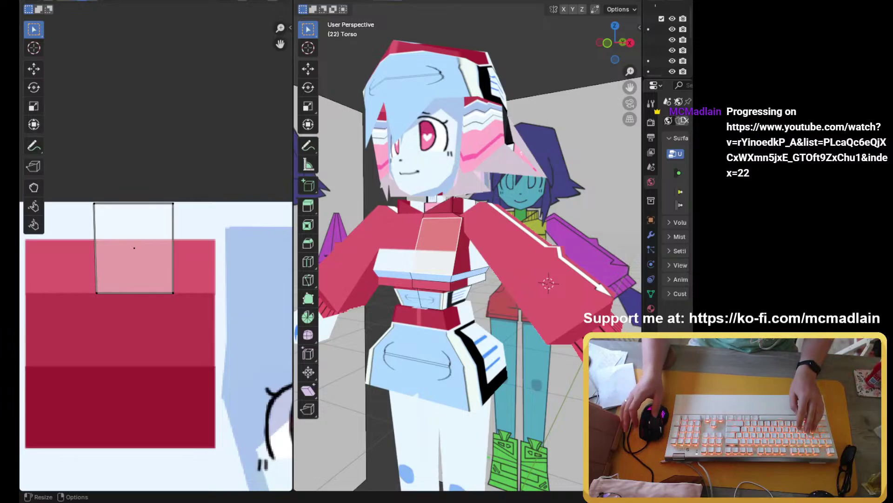
left_click_drag(70, 148, 240, 339)
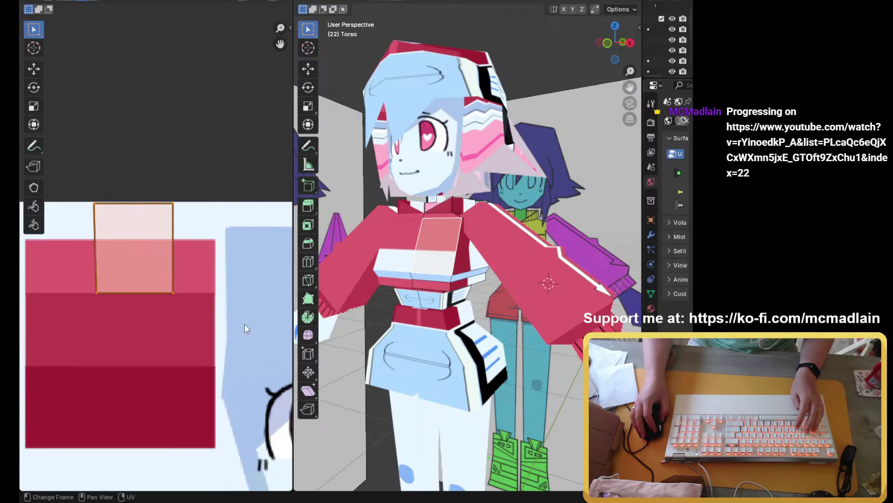
key("s")
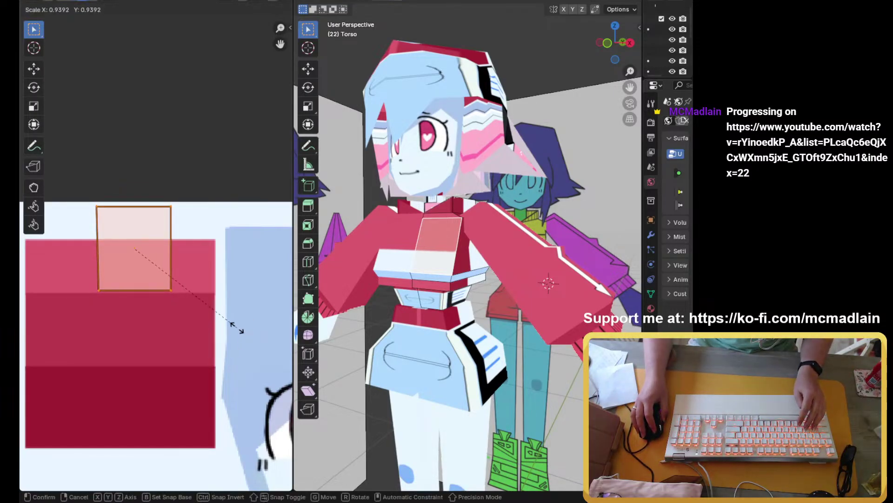
left_click(236, 328)
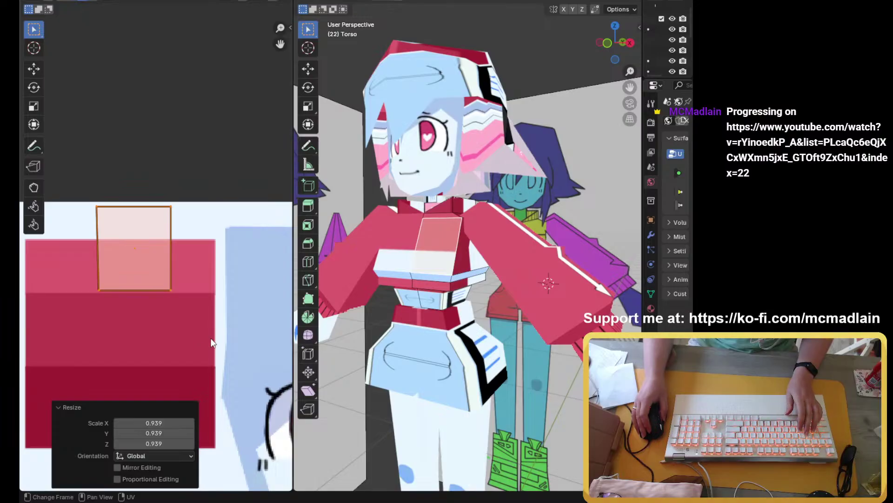
Step: Shift the front chest panel's UV island about 0.003 m in X and 0.004 m in Y across the white and red border
middle_click_drag(367, 283, 401, 273)
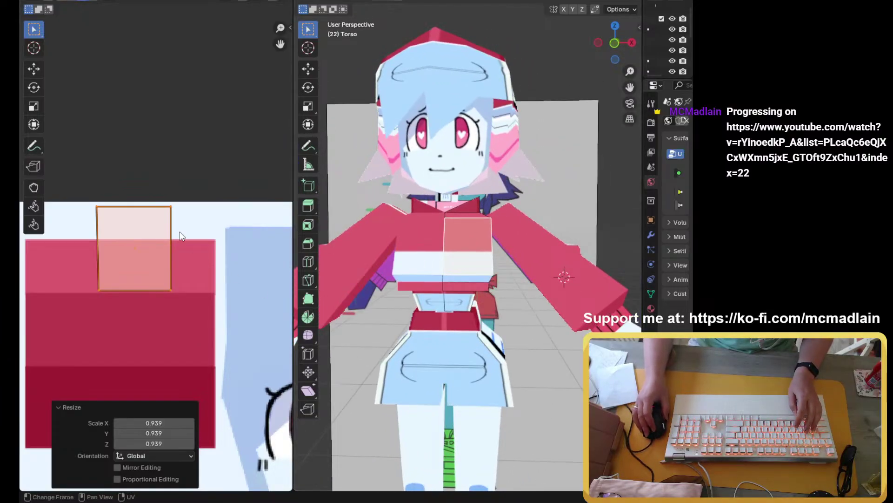
key("g")
left_click(185, 285)
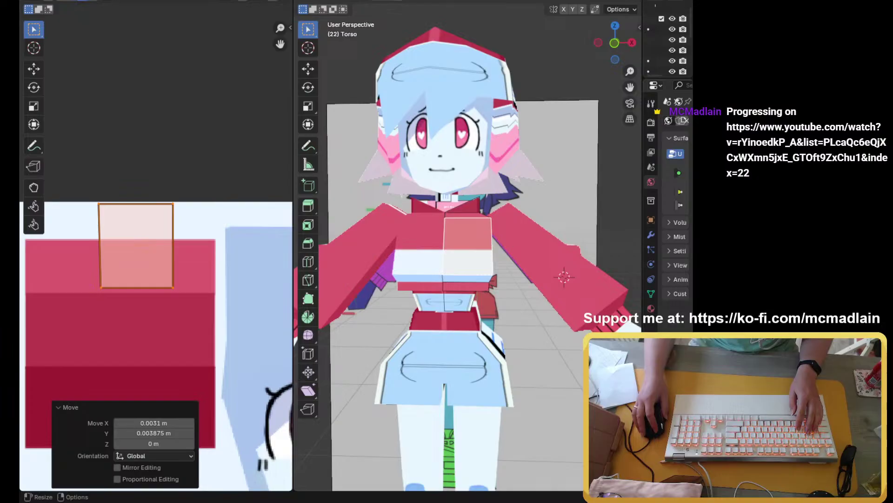
Step: Project the jacket's side panel from the right view and move its UV island about 0.374 m in X and 0.438 m in Y onto the atlas's red block
middle_click_drag(562, 265, 454, 260)
key("Tab")
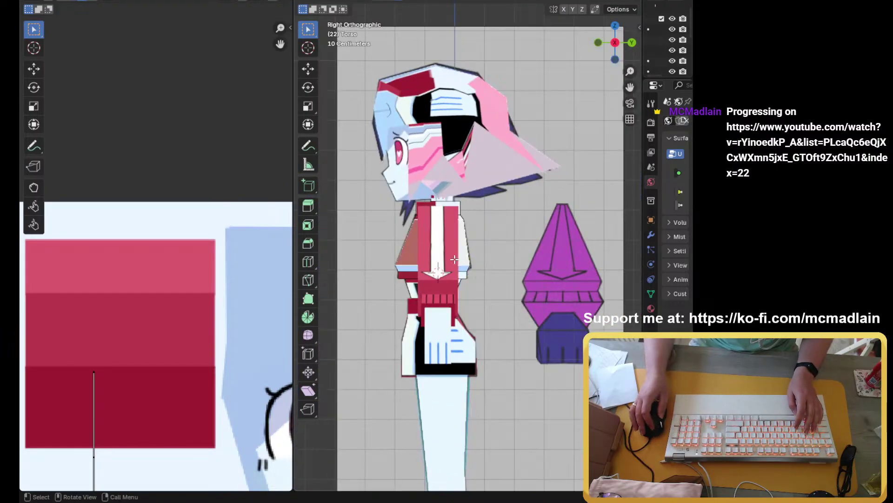
key("u")
left_click(440, 259)
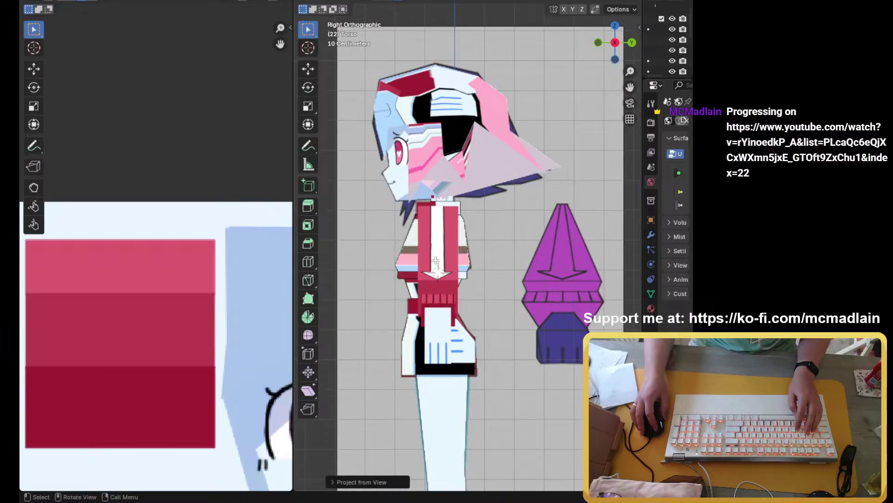
scroll(149, 289, "down", 4)
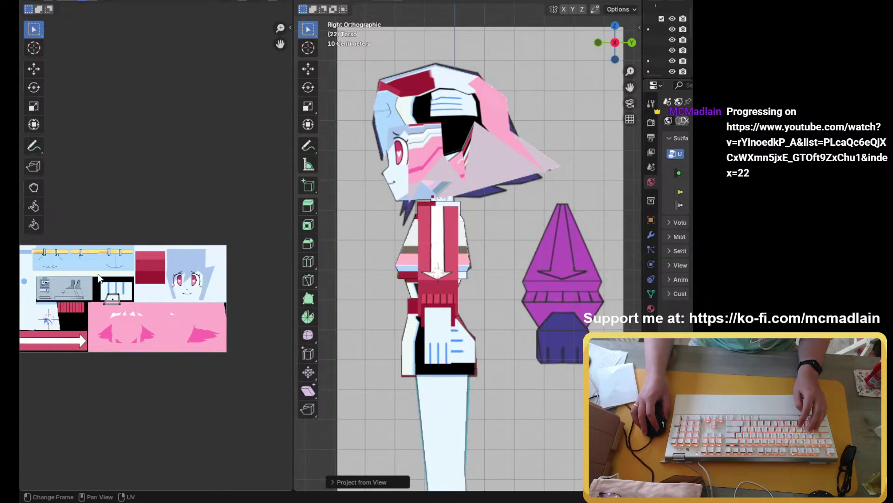
key("g")
left_click(176, 264)
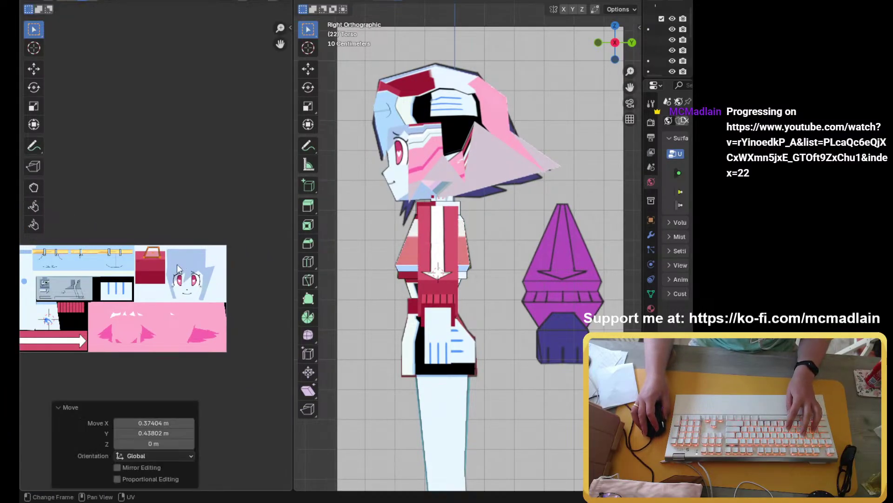
Step: Rotate the side panel's UV island about 181° so the white area falls on the lower part of the jacket
middle_click_drag(389, 279, 451, 275)
scroll(472, 295, "up", 4)
scroll(137, 258, "up", 5)
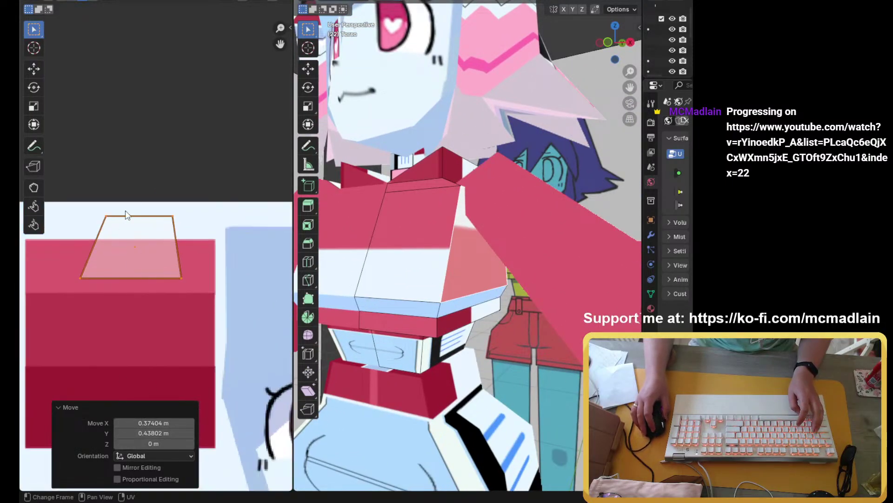
key("r")
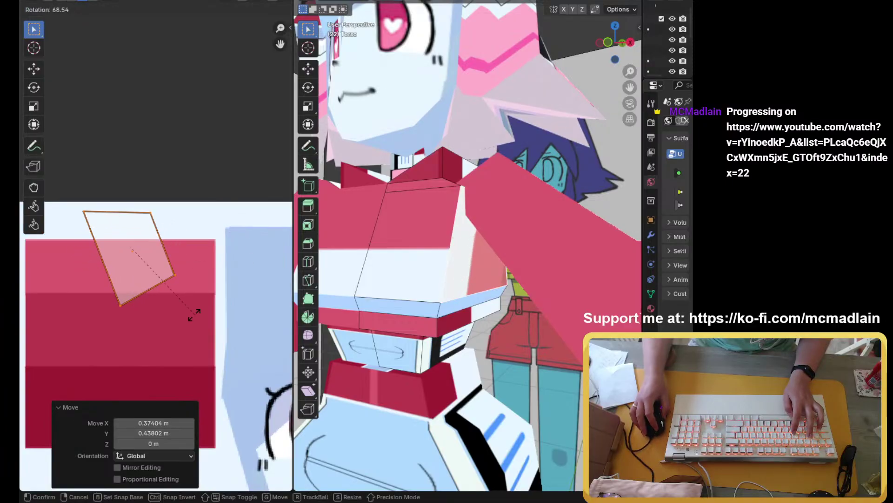
left_click(55, 289)
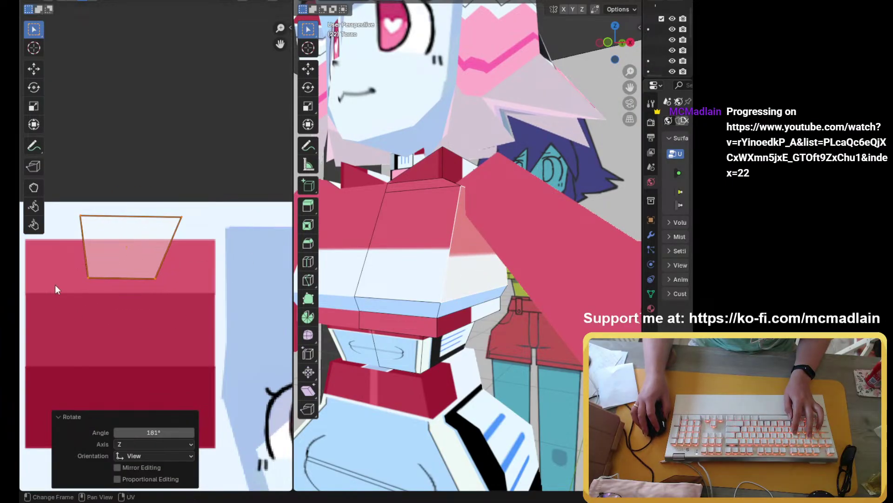
Step: Set the side panel's UV rotation angle to exactly 180°
left_click(175, 430)
left_click(161, 432)
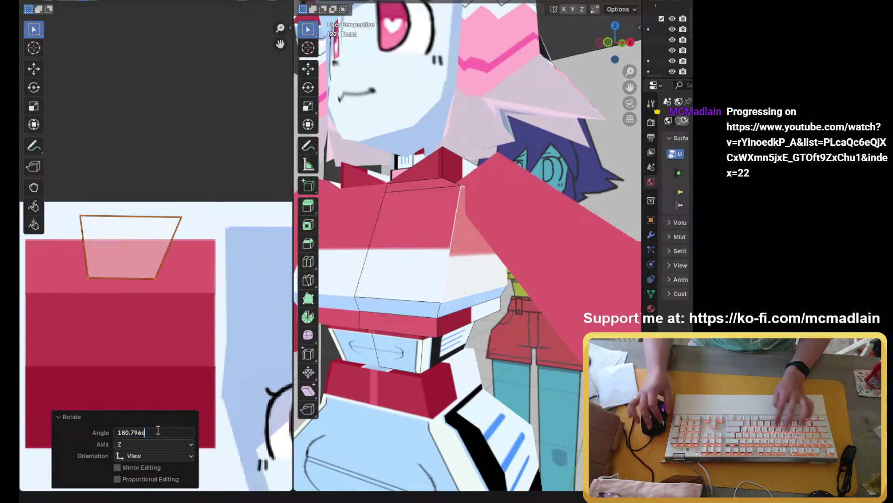
key("BackSpace")
key("BackSpace")
key("BackSpace")
key("BackSpace")
key("BackSpace")
key("Return")
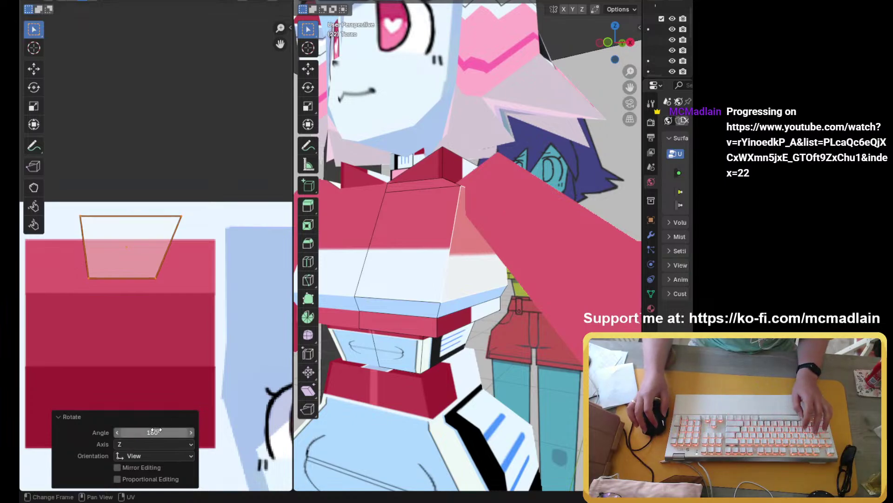
Step: Move the side panel's whole UV island about -0.019 m in X and 0.005 m in Y across the white and red border
left_click_drag(80, 172, 219, 273)
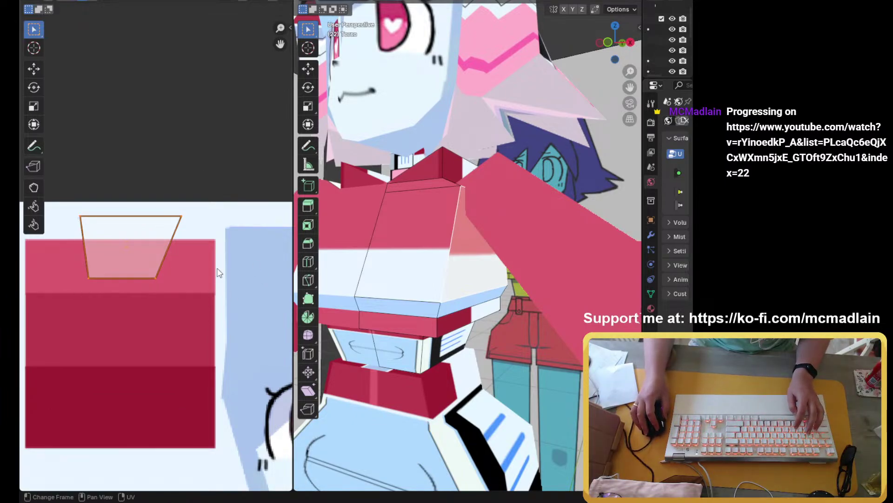
key("g")
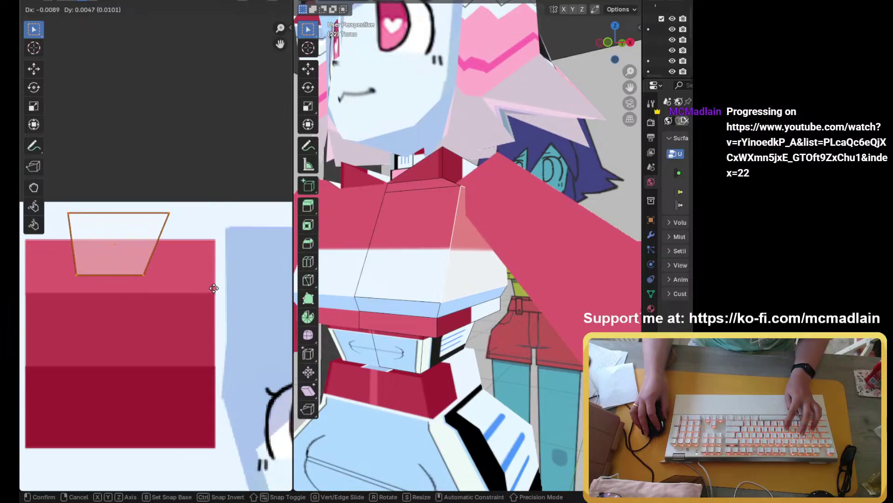
left_click(211, 287)
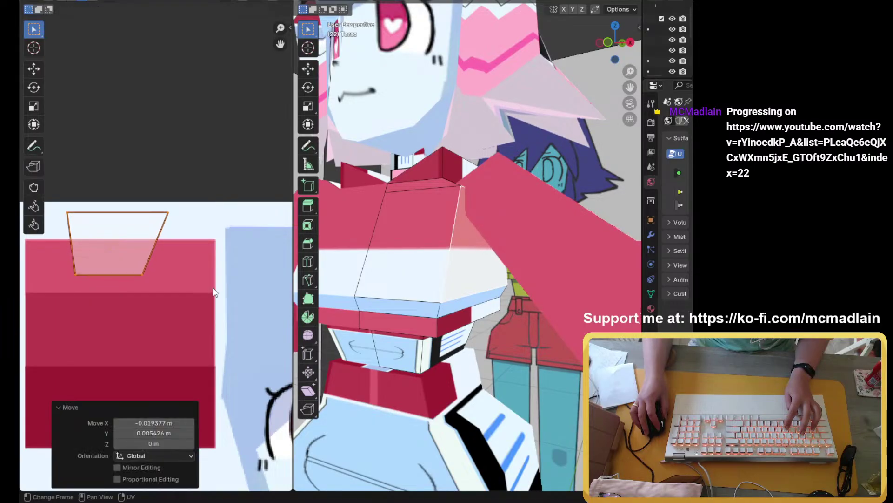
key("Down")
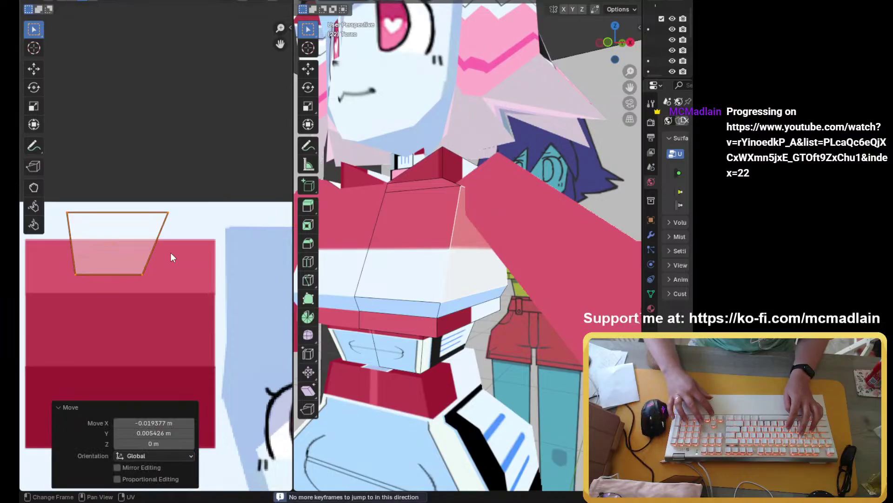
key("Right")
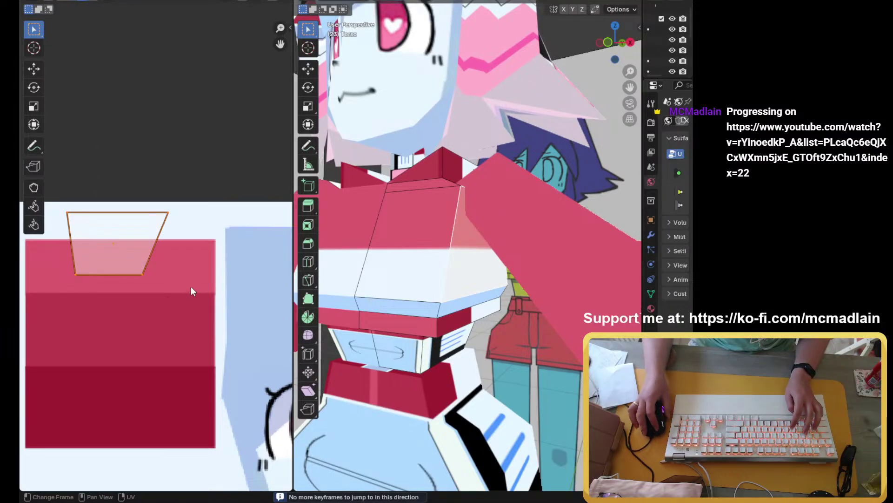
Step: Nudge the side panel's UV island by under 0.002 m to align its white and red border with the front panel's stripe
scroll(149, 236, "up", 4)
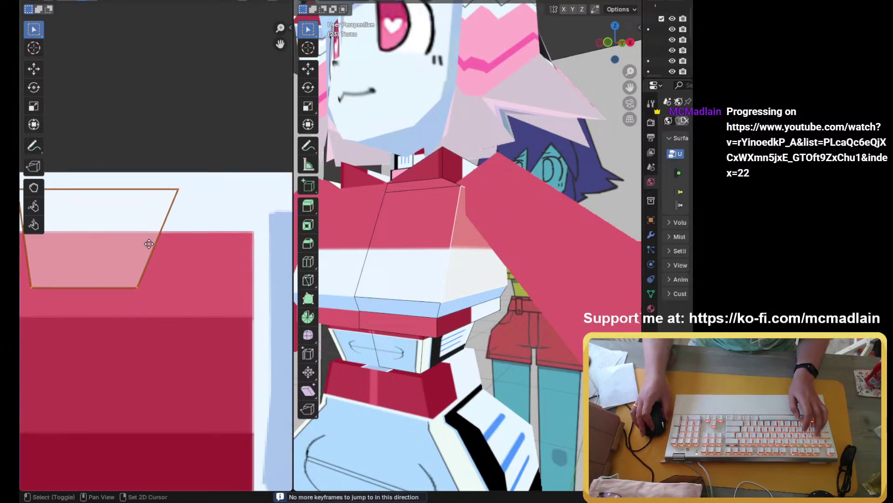
key("g")
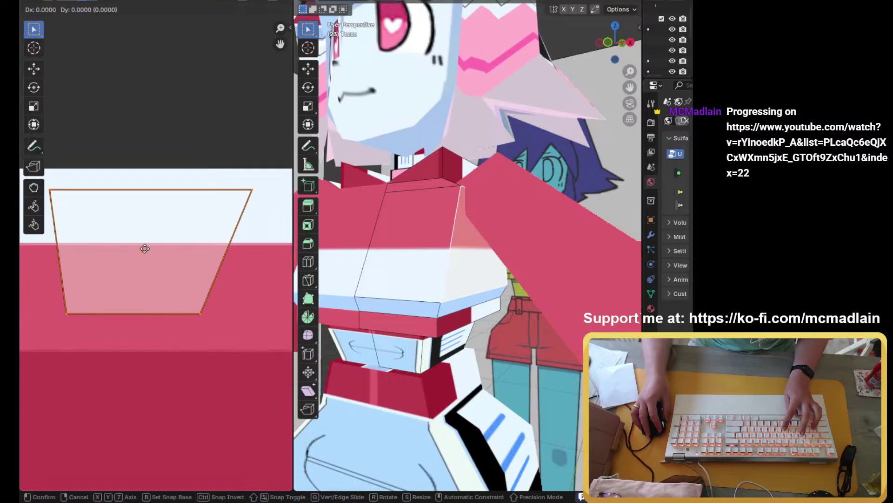
left_click(145, 250)
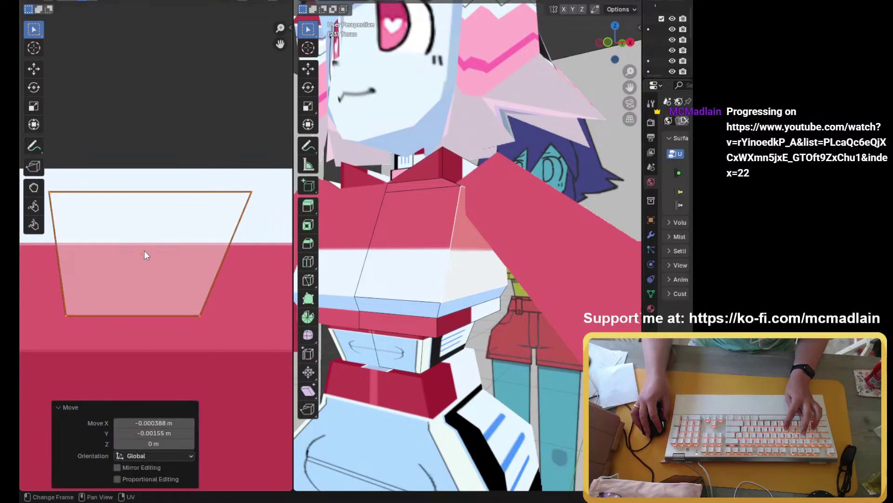
key("g")
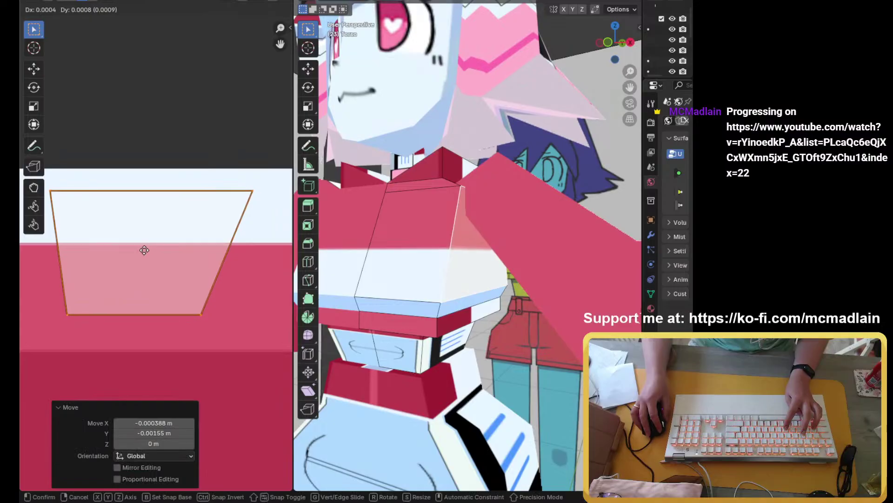
left_click(146, 253)
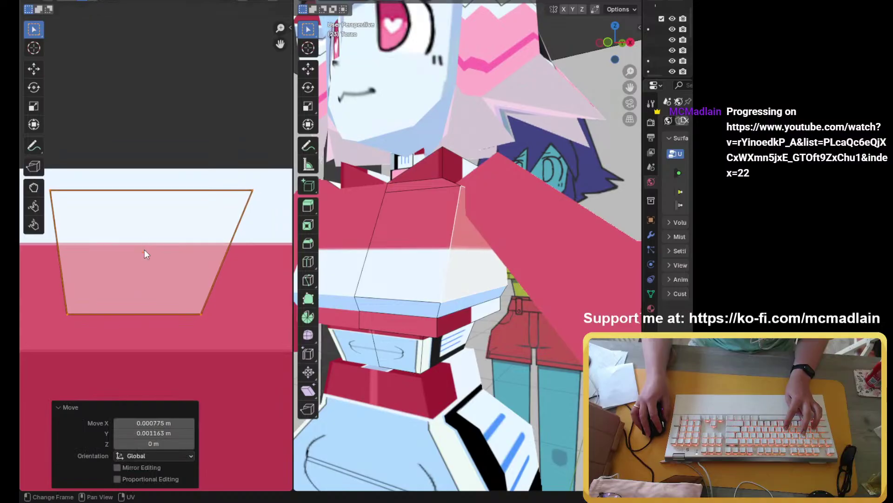
Step: Deselect the panel and examine the jacket's stripes from the front, along with the areas of the texture atlas
left_click(540, 347)
scroll(494, 322, "down", 8)
middle_click_drag(495, 322, 529, 326)
scroll(465, 321, "up", 6)
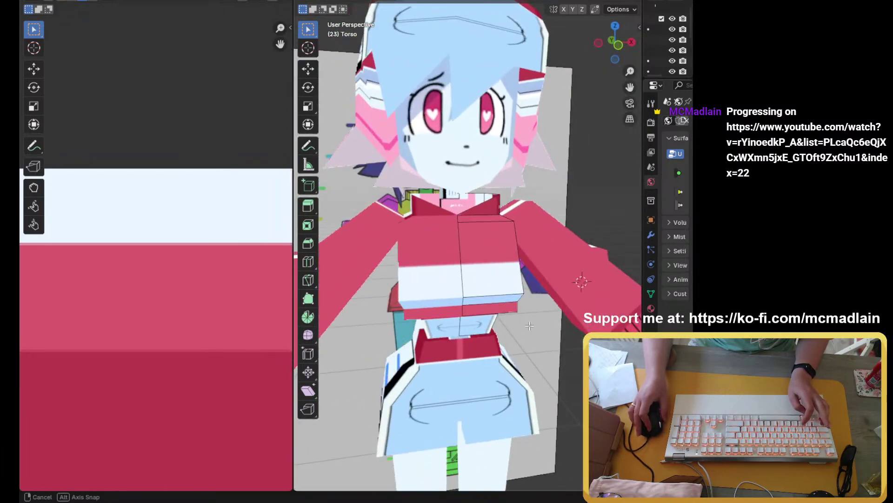
key("KP_1")
scroll(167, 226, "down", 3)
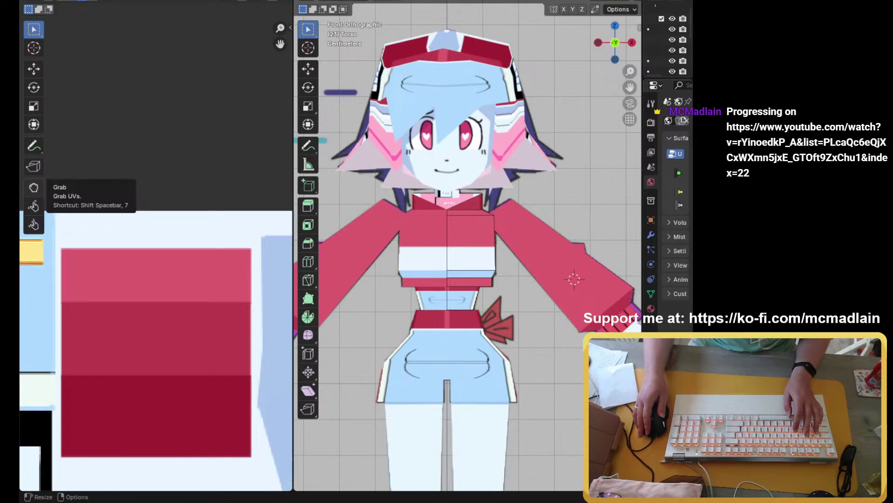
scroll(236, 255, "down", 5)
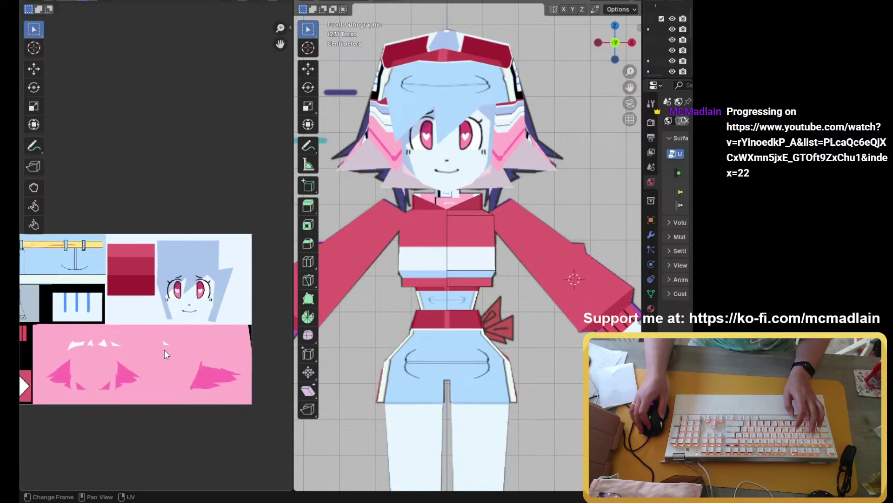
scroll(164, 350, "up", 3)
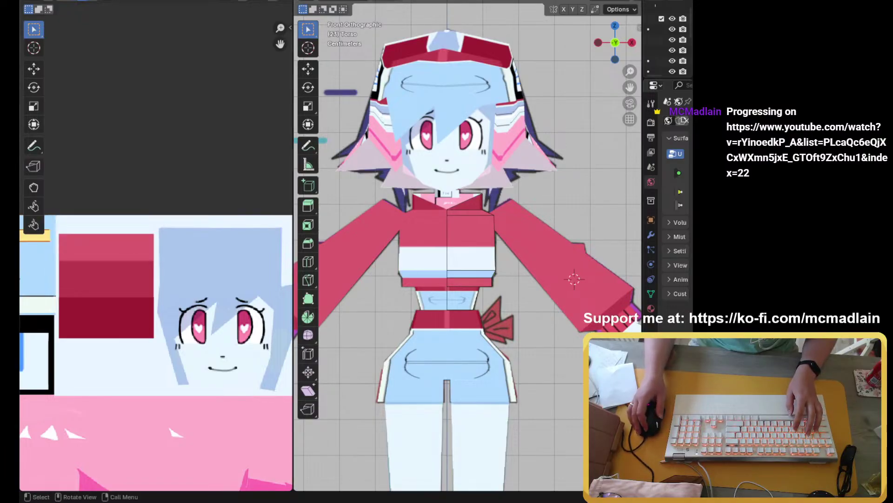
Step: Select the waist's front, back and side faces below the jacket and project their UVs from the front view
middle_click_drag(445, 283, 439, 248, "shift")
left_click(459, 260)
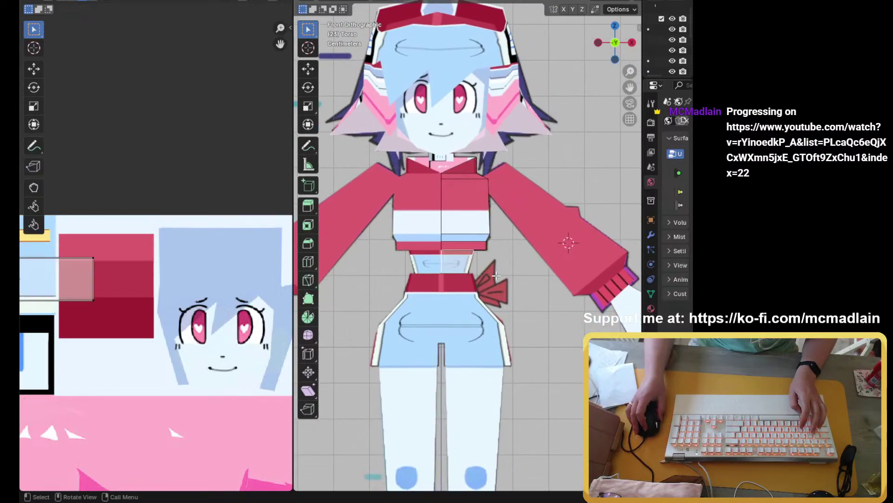
middle_click_drag(496, 276, 351, 262)
left_click(475, 262, "shift")
left_click(453, 259, "shift")
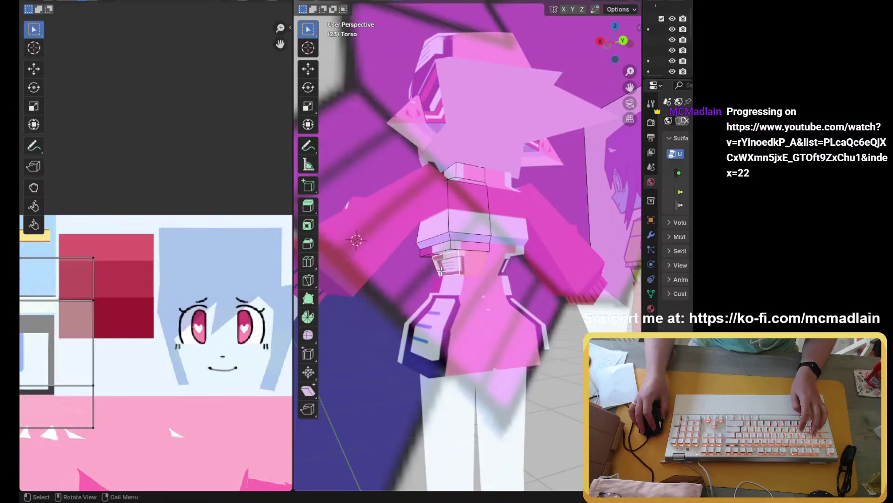
middle_click_drag(454, 259, 490, 280)
key("KP_1")
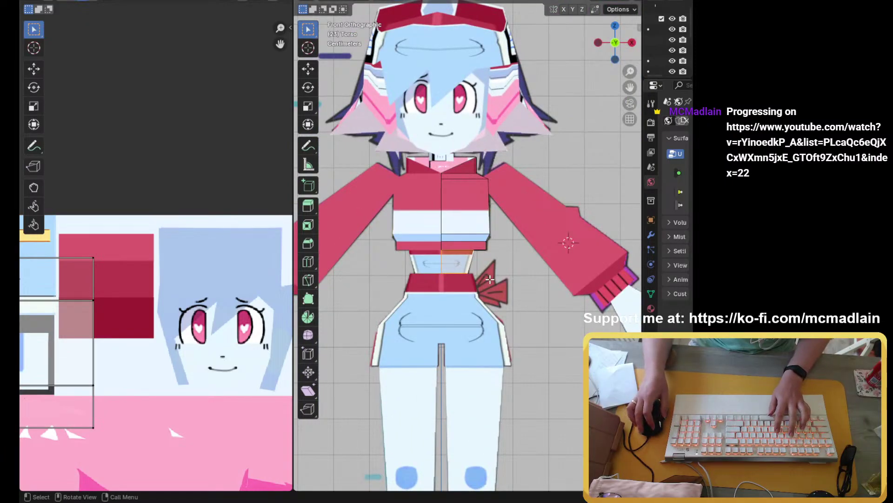
key("u")
left_click(480, 281)
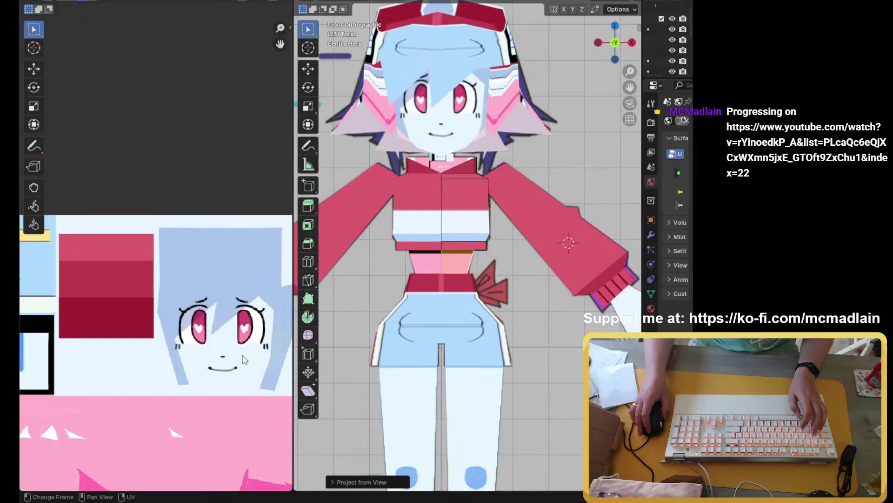
Step: Check the selected waist faces from the side and project their UVs from the front view again
scroll(242, 356, "down", 2)
scroll(233, 359, "up", 1)
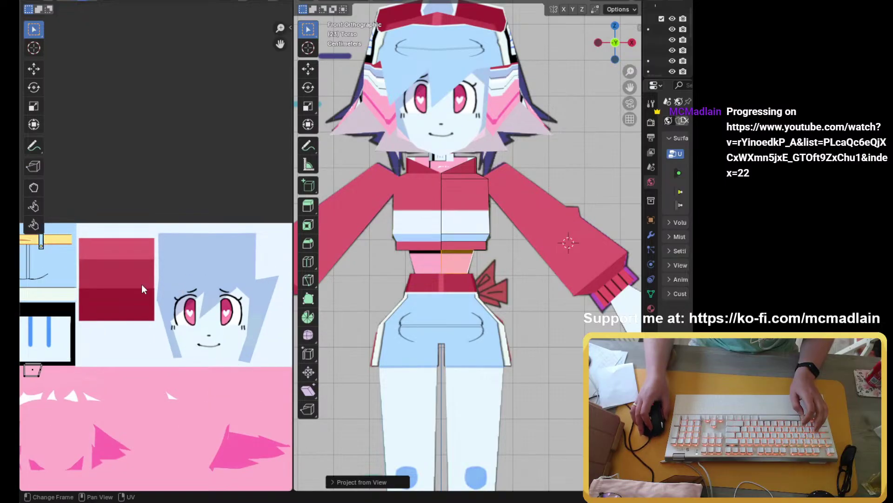
scroll(141, 285, "down", 4)
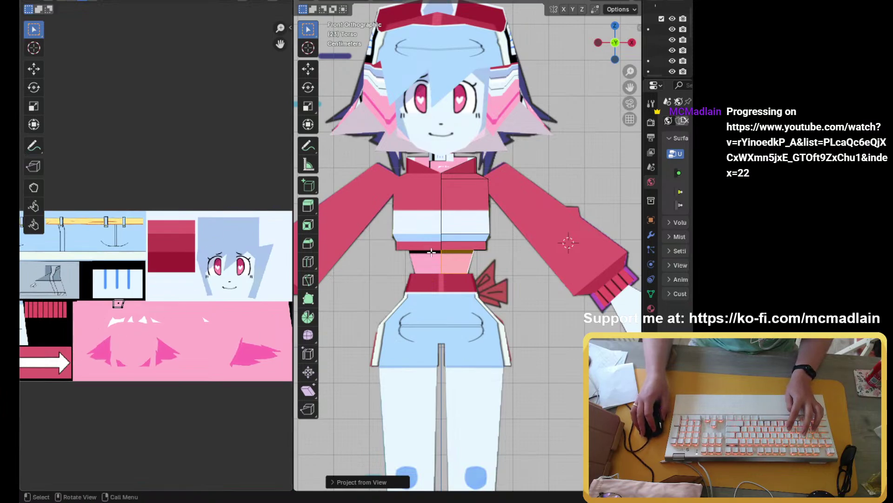
scroll(147, 269, "down", 1)
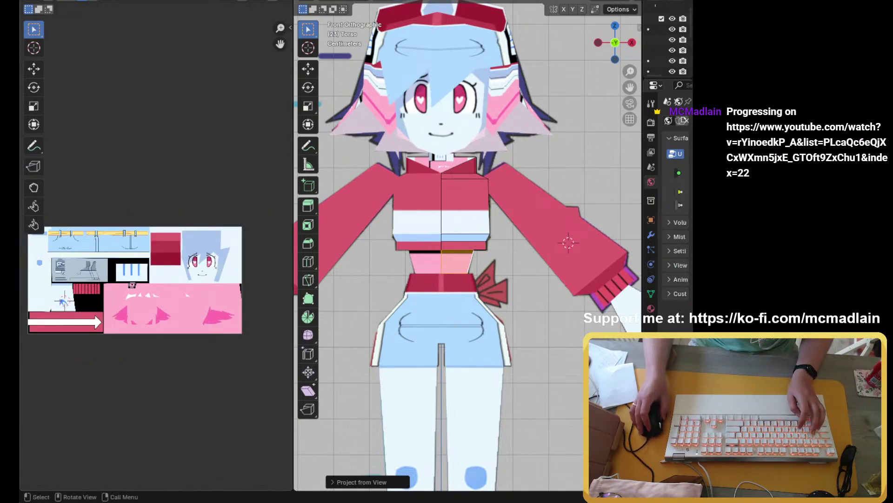
middle_click_drag(465, 261, 410, 262)
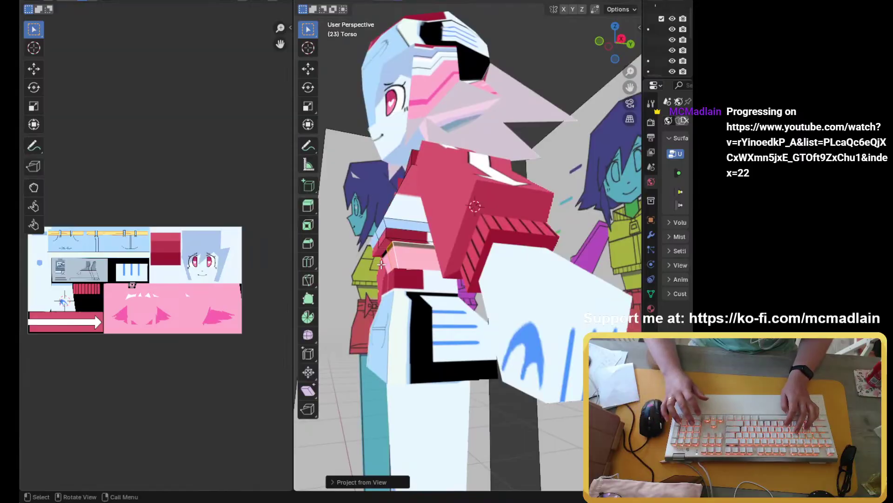
key("KP_1")
key("u")
left_click(412, 259)
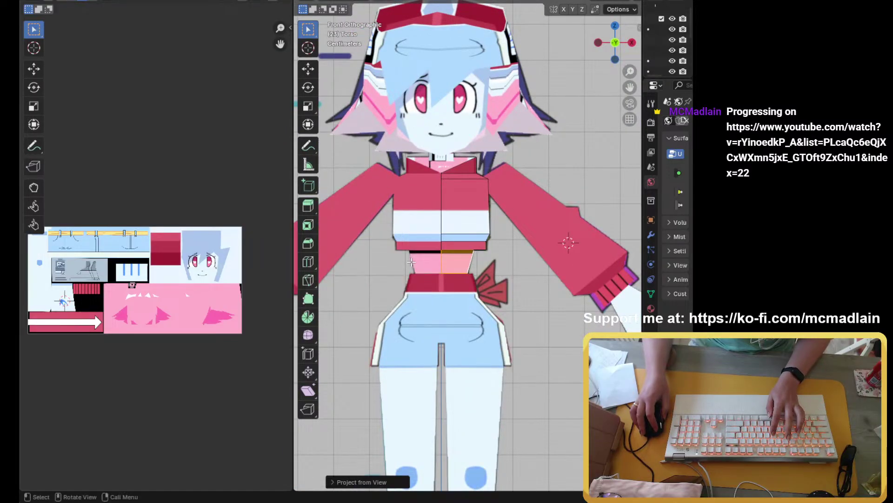
Step: Select the waist's UV island and move it by about -0.636 m in X and -0.003 m in Y onto the white and light-blue area
key("b")
left_click_drag(135, 281, 126, 289)
scroll(135, 284, "up", 3)
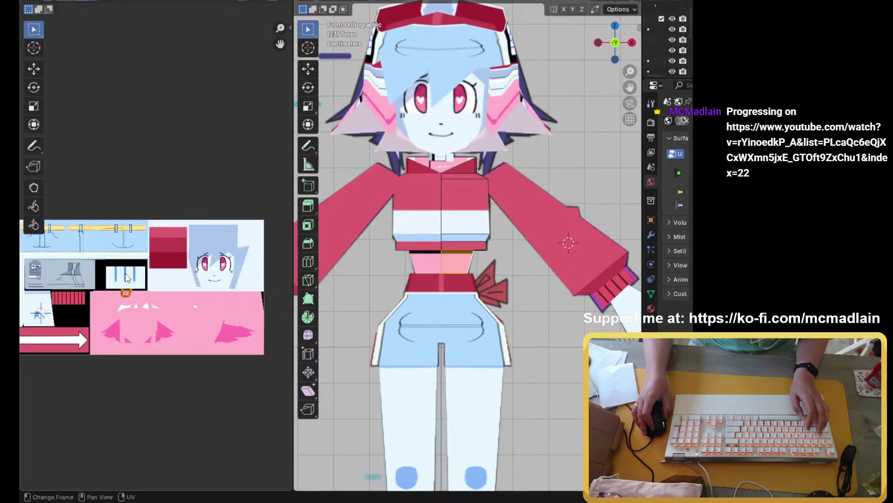
key("s")
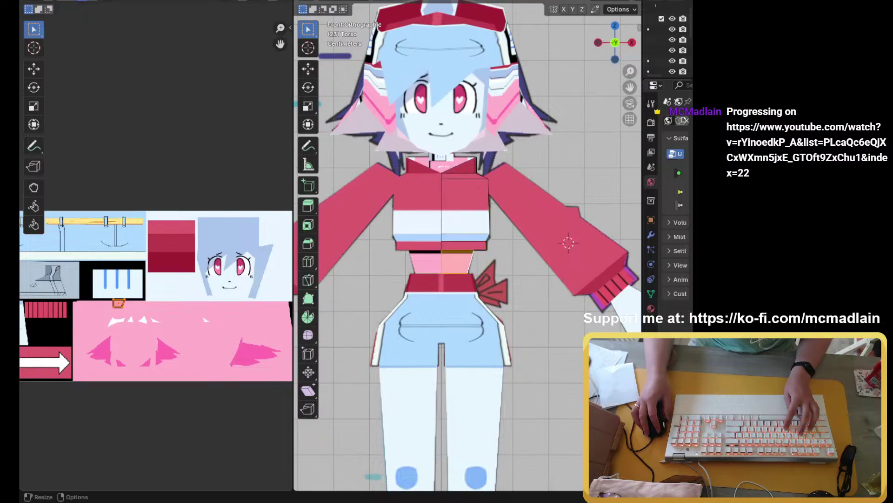
middle_click_drag(61, 270, 180, 260)
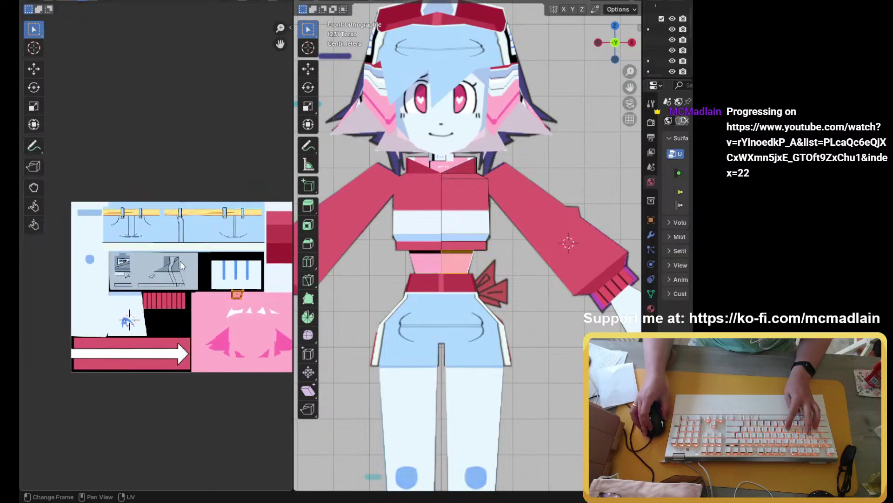
key("g")
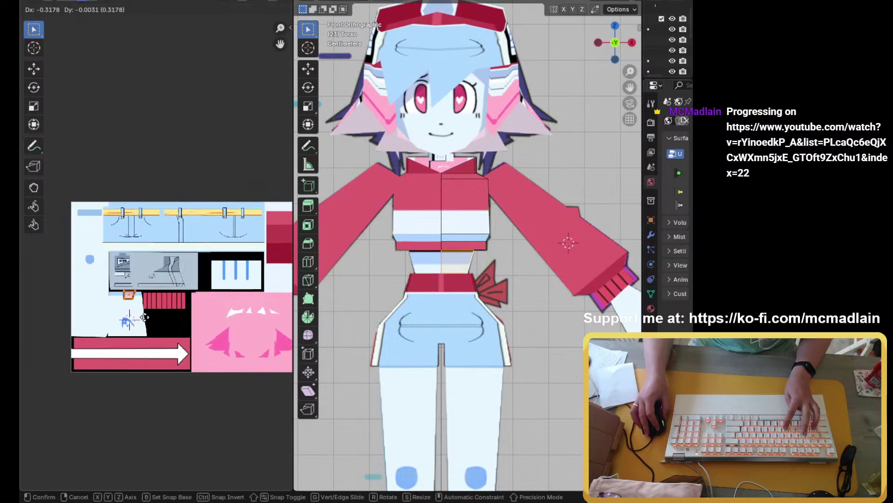
left_click(145, 317)
Step: Shift the waist's UV island by about -0.005 m in X and -0.014 m in Y, clear of the black border
scroll(512, 340, "up", 2)
middle_click_drag(535, 351, 521, 307)
scroll(470, 355, "up", 2)
scroll(605, 325, "up", 2)
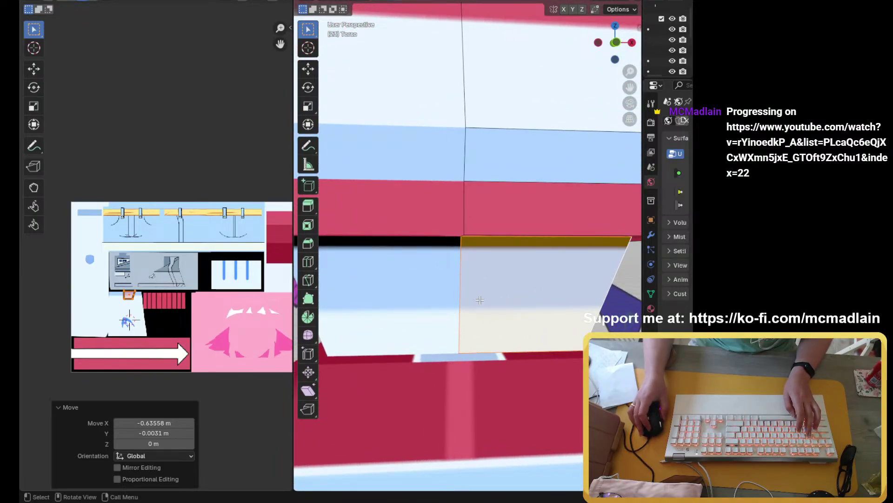
scroll(208, 285, "up", 5)
scroll(208, 285, "up", 4)
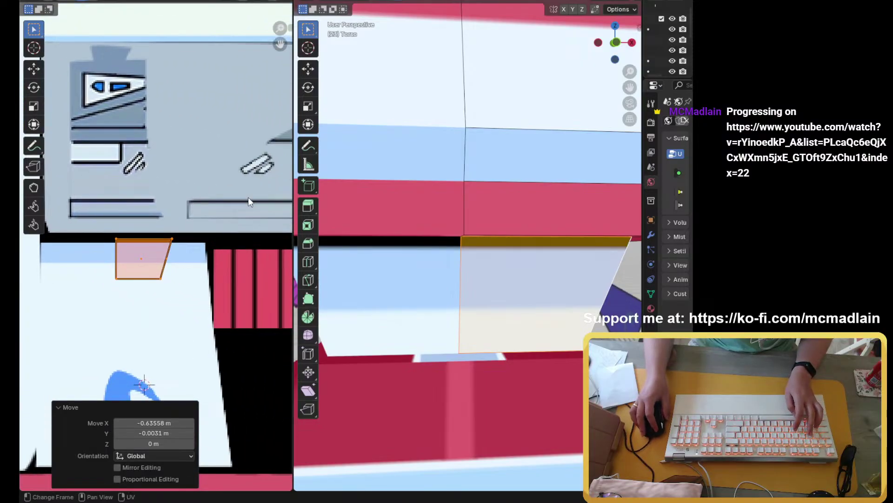
key("g")
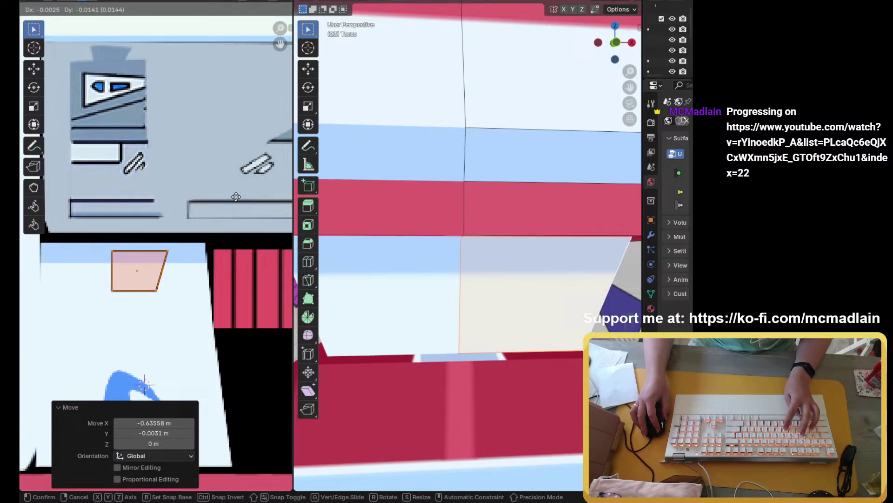
left_click(235, 196)
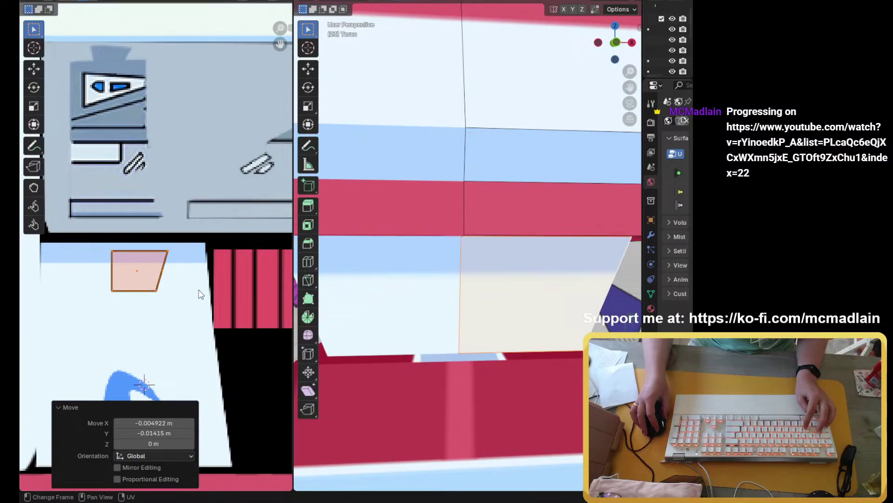
Step: Scale the waist's UV island by 1.770 and move it about -0.010 m in Y, just below the atlas's black border
key("s")
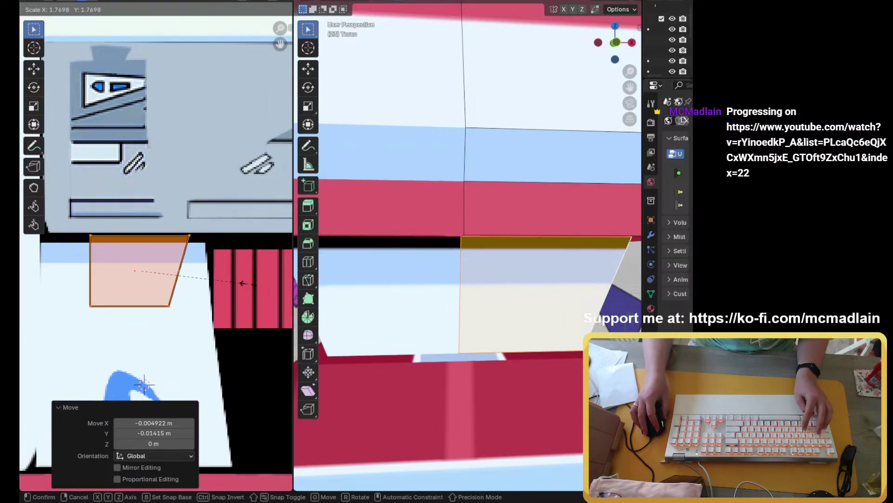
left_click(242, 282)
key("g")
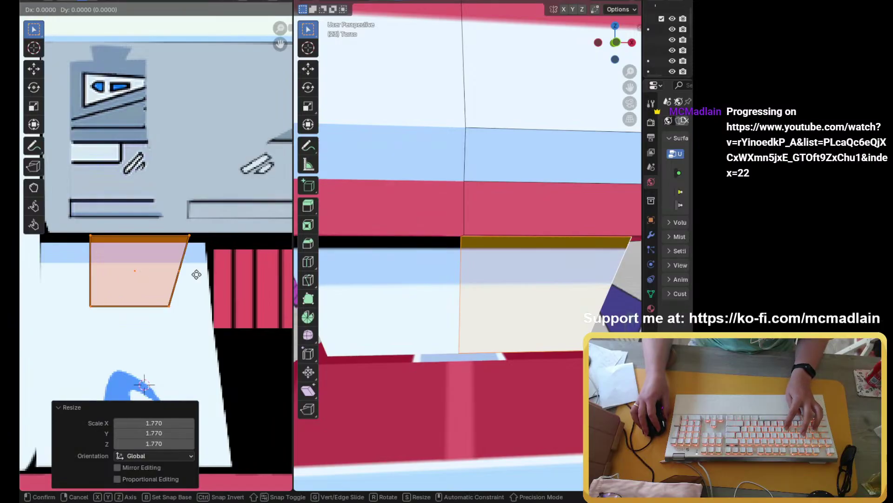
left_click(196, 282)
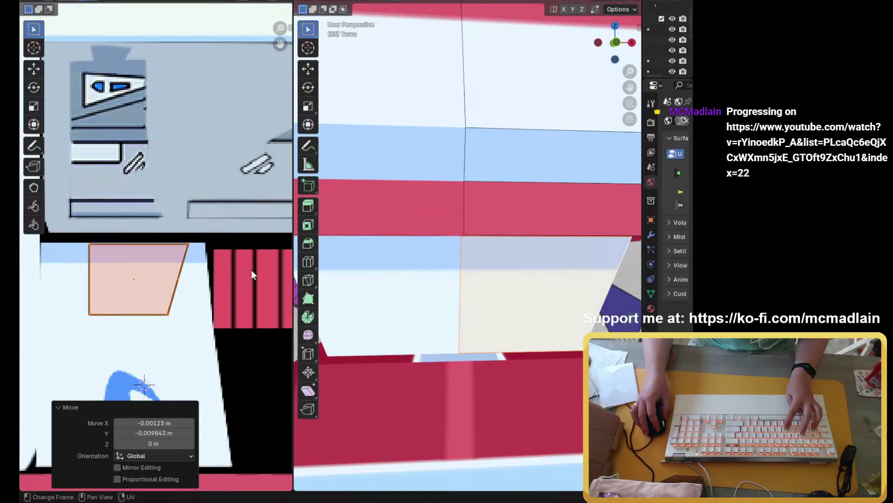
Step: Check the waist texture on the whole character outside Edit Mode and from the front view, and save the file
scroll(537, 331, "down", 8)
key("Tab")
middle_click_drag(537, 330, 479, 358)
scroll(526, 247, "up", 5)
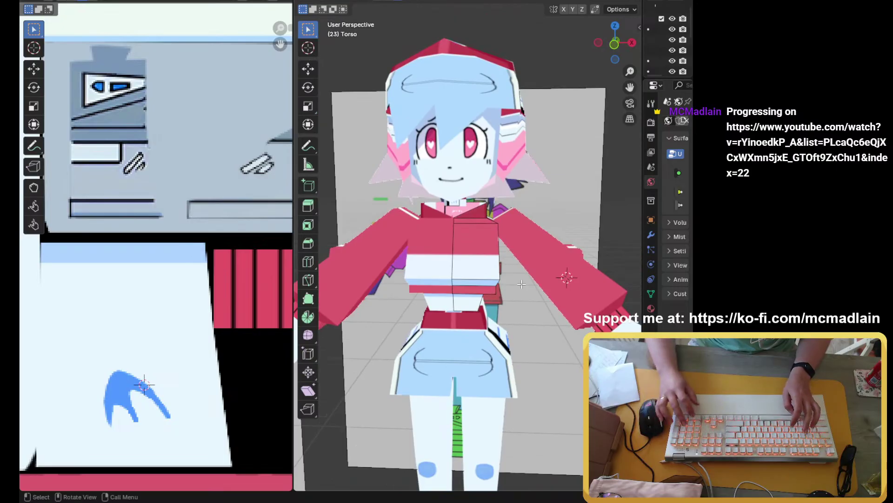
key("KP_1")
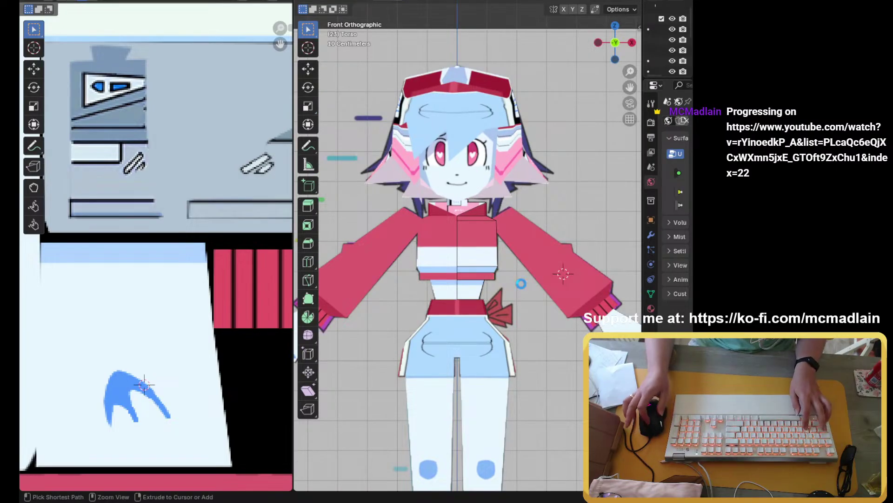
key("ctrl+s")
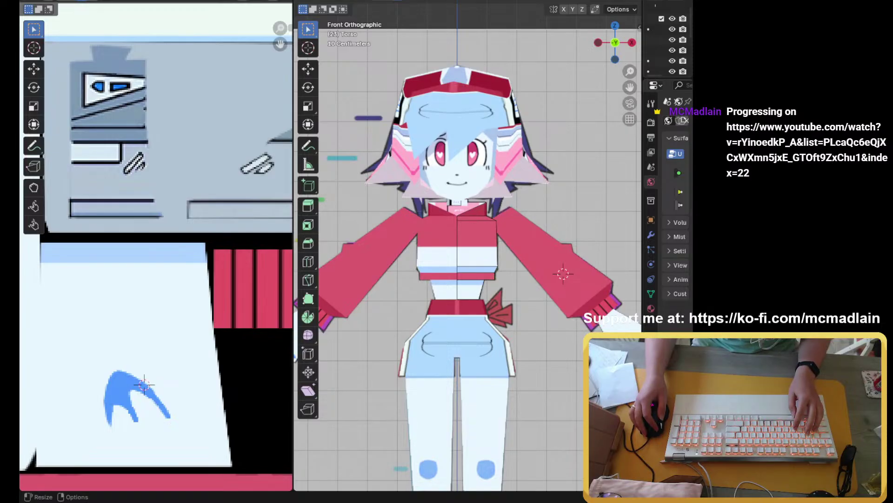
Step: Select the faces on the underside of the jacket's hem, from the front around to the back
middle_click_drag(196, 271, 149, 257)
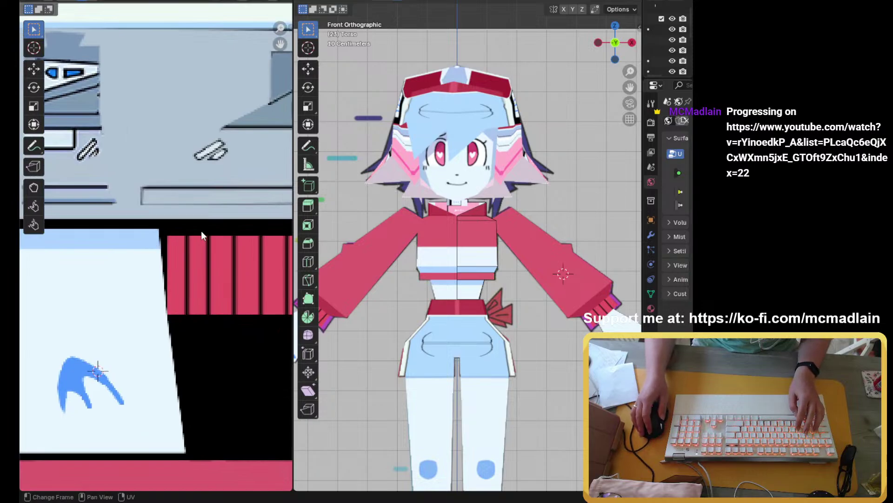
scroll(207, 224, "down", 5)
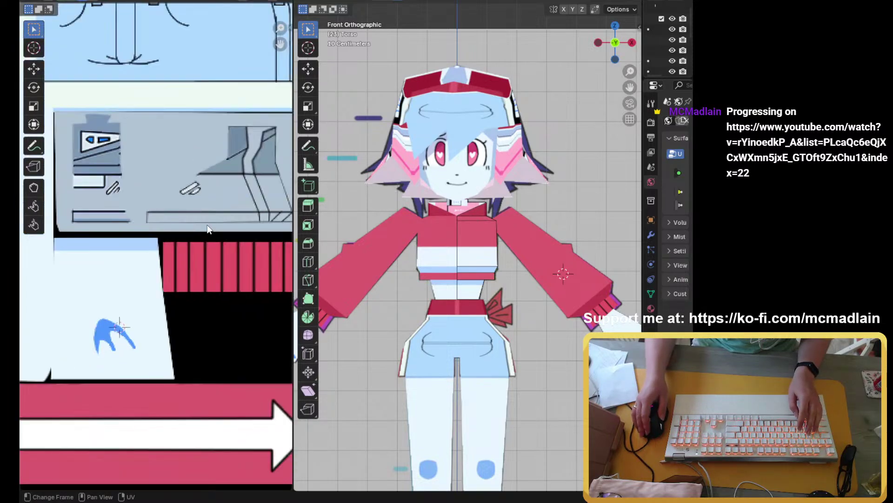
middle_click_drag(208, 224, 82, 233)
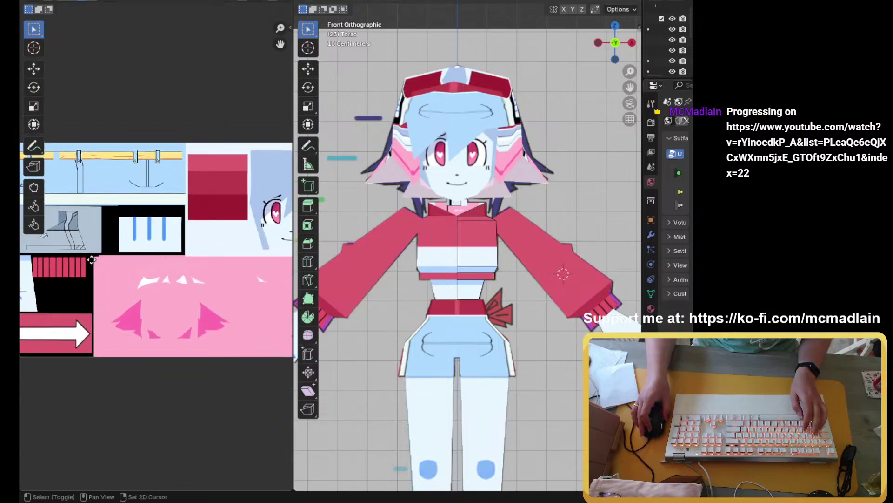
middle_click_drag(404, 320, 468, 342)
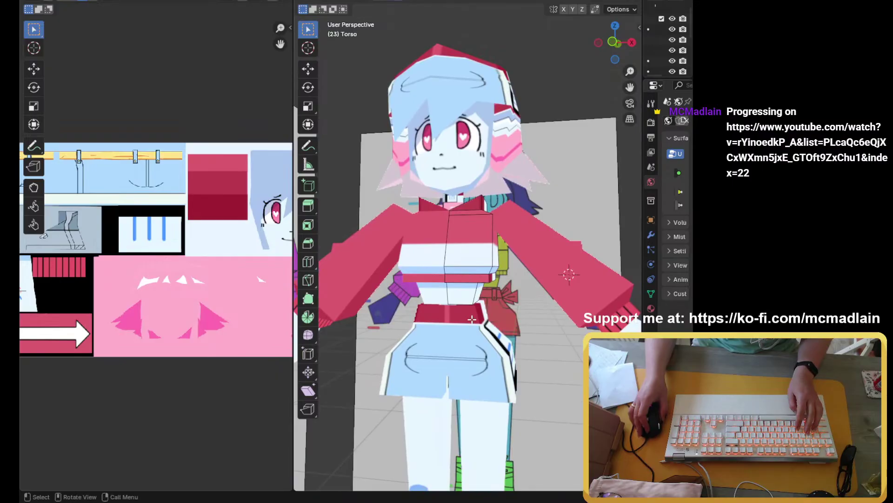
middle_click_drag(472, 320, 431, 224)
scroll(423, 226, "up", 3)
left_click(451, 232)
left_click(451, 231, "alt")
left_click(444, 231, "alt+shift")
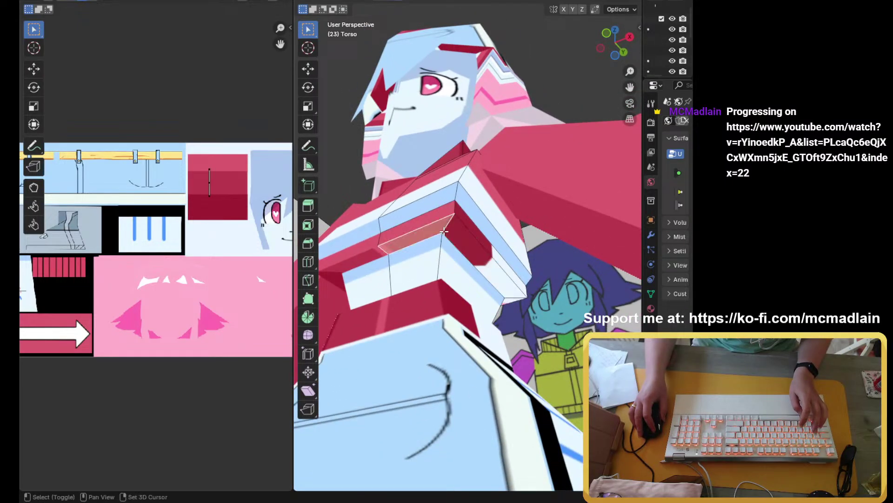
left_click(461, 236, "alt+shift")
middle_click_drag(512, 283, 376, 256)
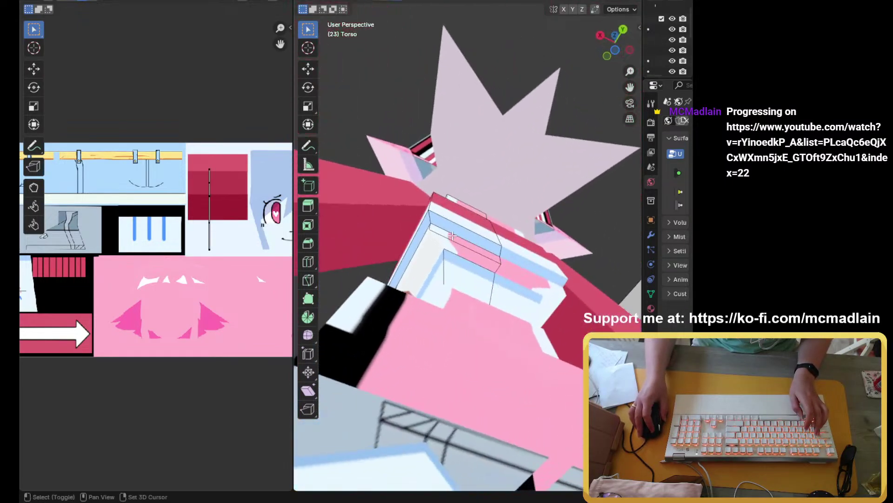
left_click(484, 264, "alt+shift")
Step: Project the hem underside's UVs from the front view and place the island on the red swatch
middle_click_drag(484, 263, 502, 344)
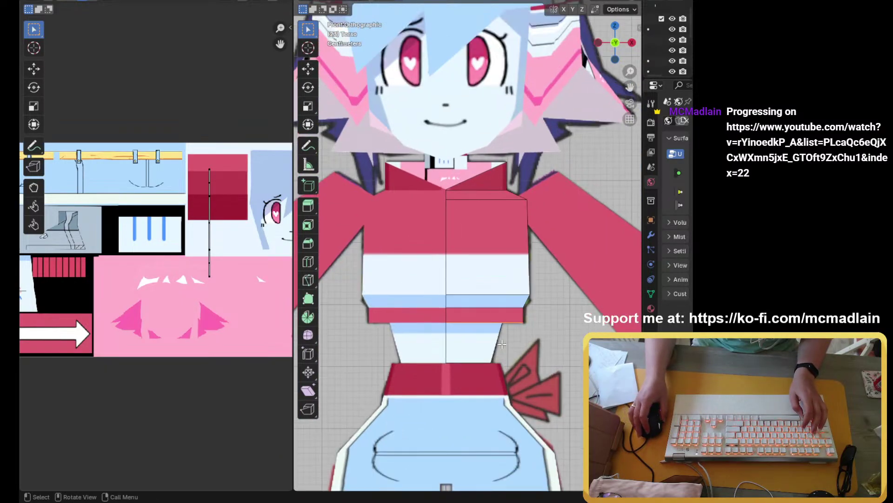
key("u")
left_click(445, 305)
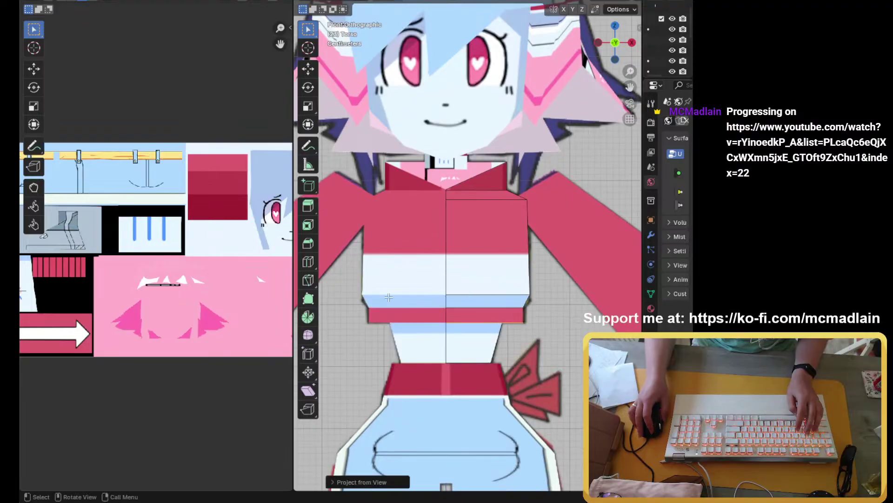
scroll(93, 230, "down", 1)
middle_click_drag(158, 263, 110, 266)
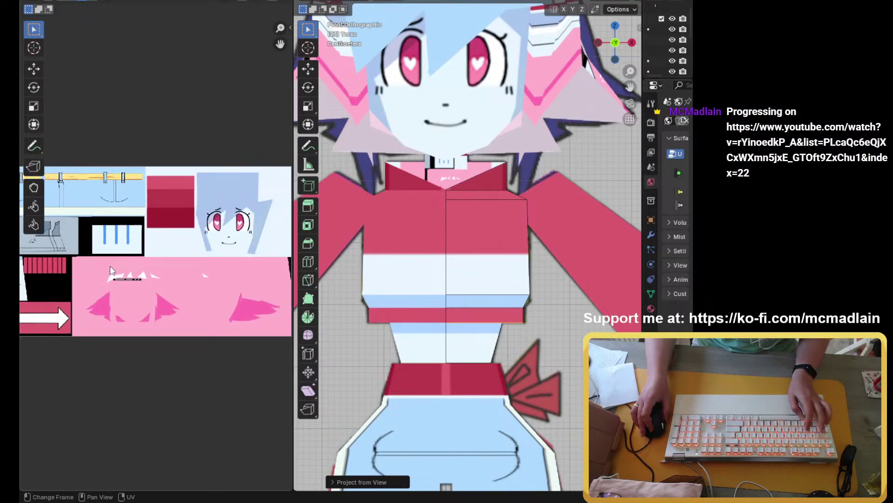
scroll(93, 275, "up", 1)
left_click(124, 287)
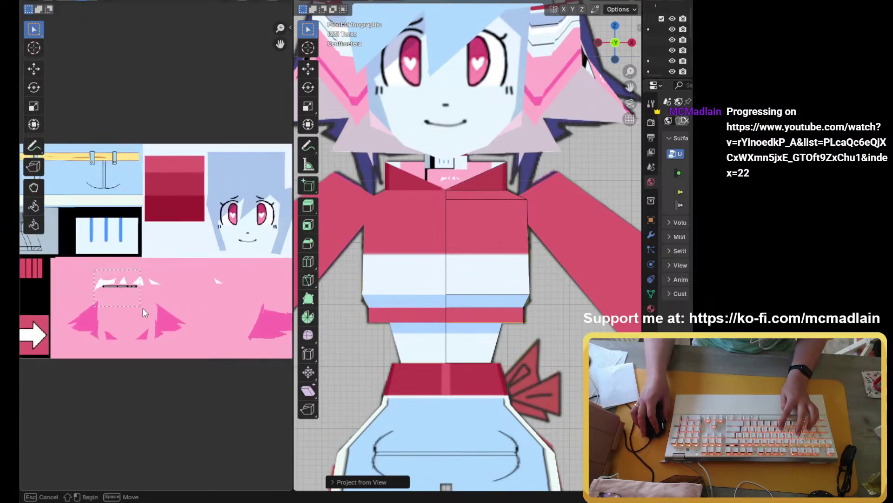
key("g")
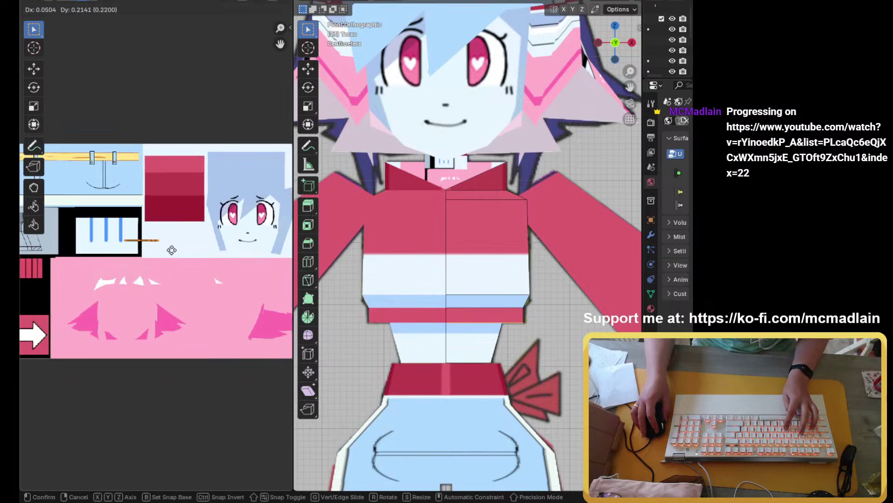
left_click(204, 222)
Step: Select the outer faces of the jacket's hem band and project their UVs from the front view
middle_click_drag(480, 355, 487, 327)
scroll(482, 305, "down", 3)
middle_click_drag(490, 284, 390, 278)
left_click(410, 286)
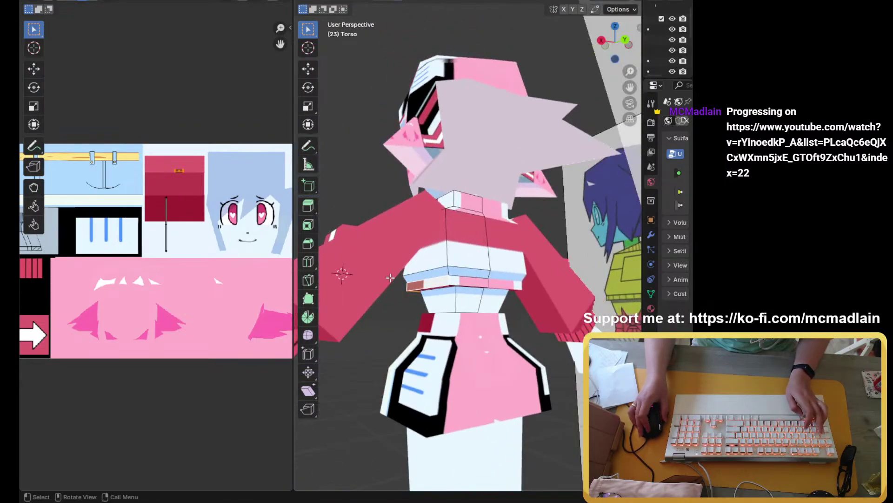
left_click(452, 282, "shift")
middle_click_drag(453, 282, 550, 310)
key("KP_1")
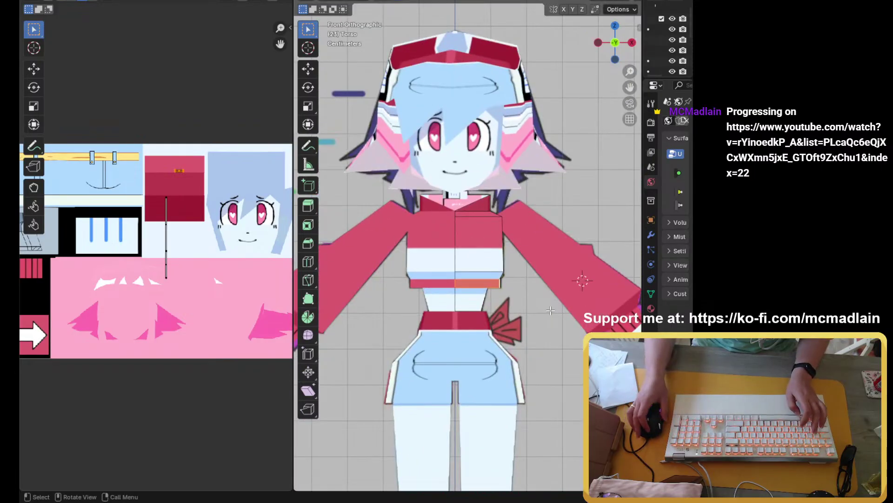
scroll(458, 296, "up", 3)
key("u")
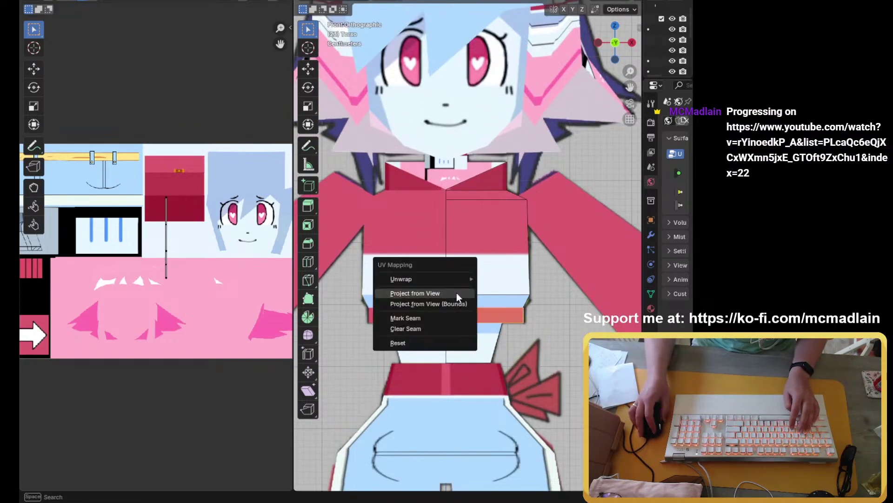
left_click(457, 297)
Step: Move the hem band's UV island by about -0.438 m in X and 0.049 m in Y onto the ribbed red area
scroll(199, 264, "down", 2)
scroll(181, 287, "up", 2)
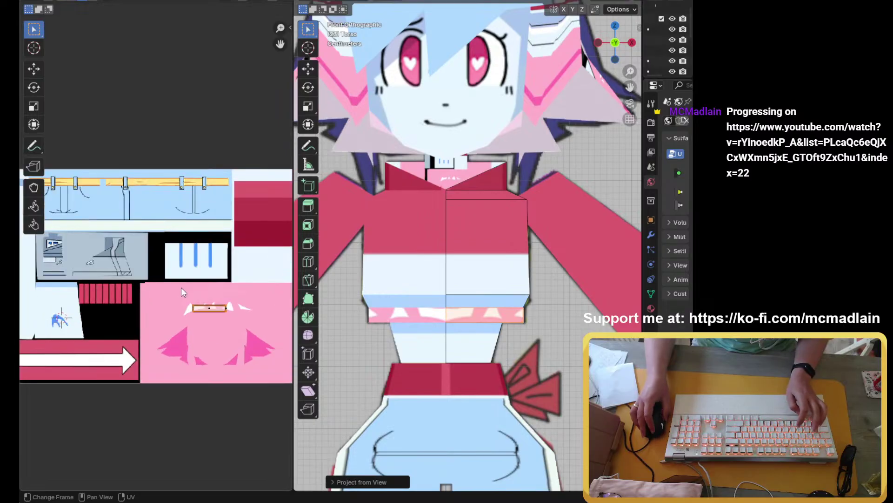
key("g")
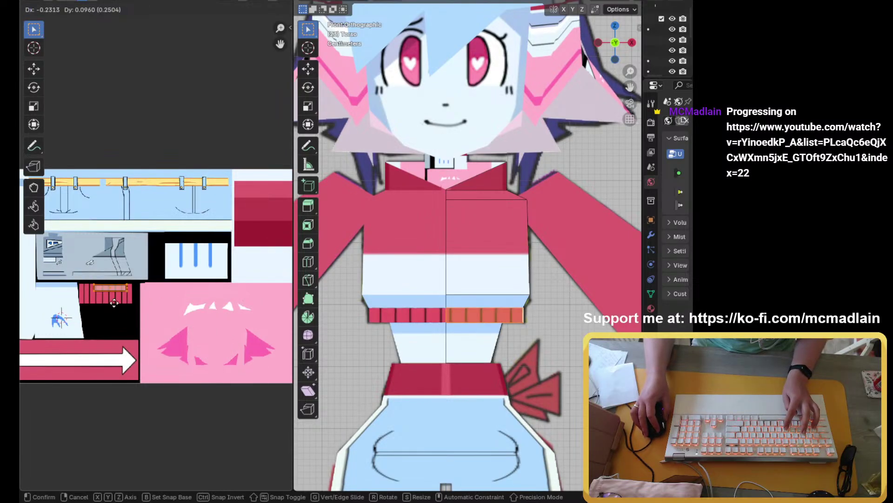
left_click(113, 311)
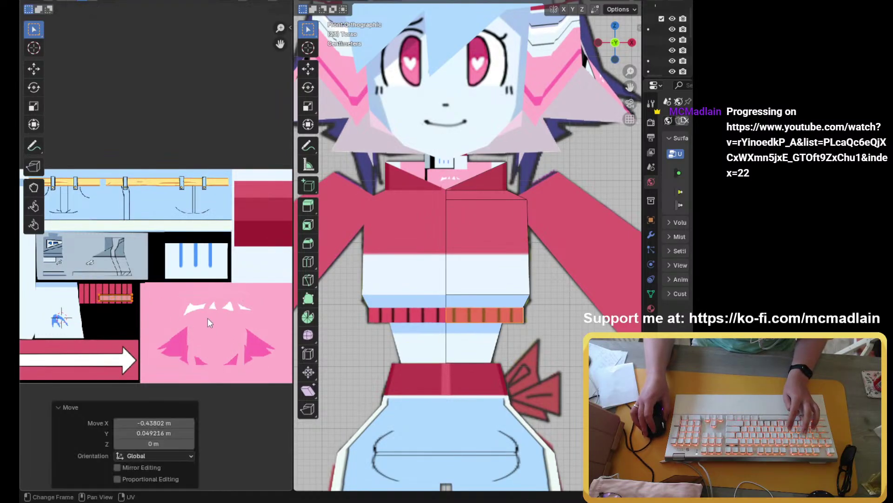
Step: Select the side face of the jacket's hem band and project its UVs from the right view
middle_click_drag(321, 325, 374, 339)
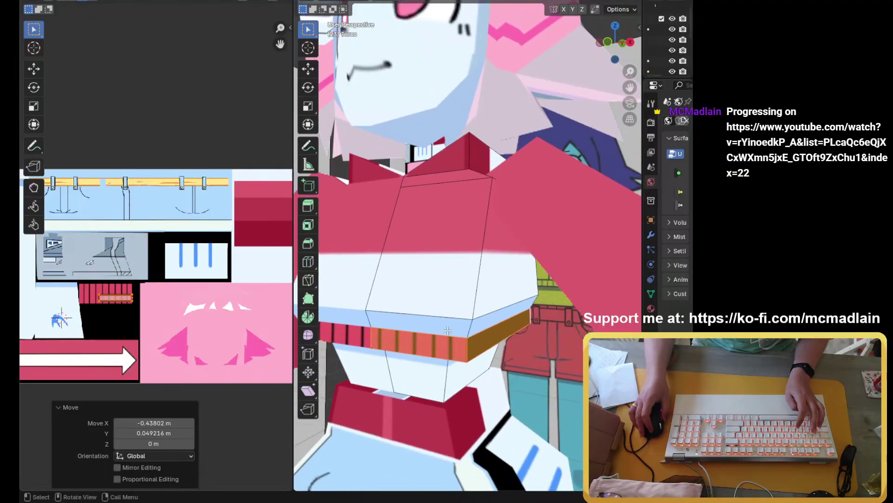
key("alt+a")
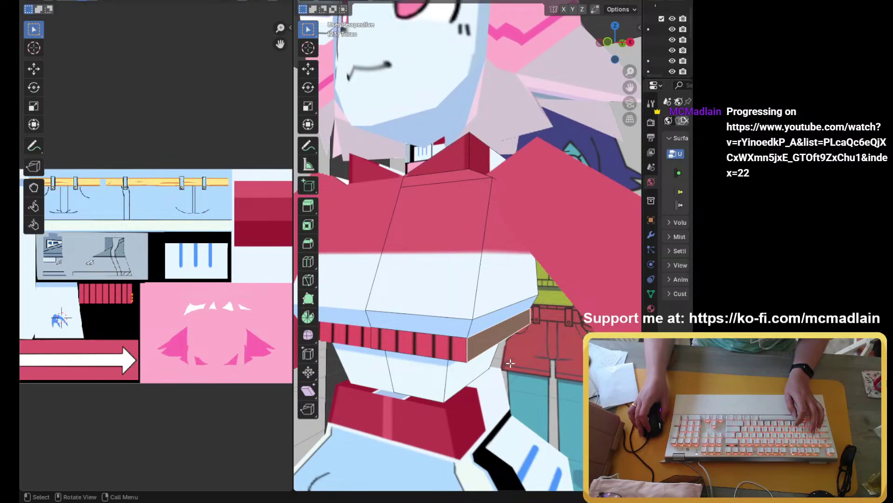
key("KP_3")
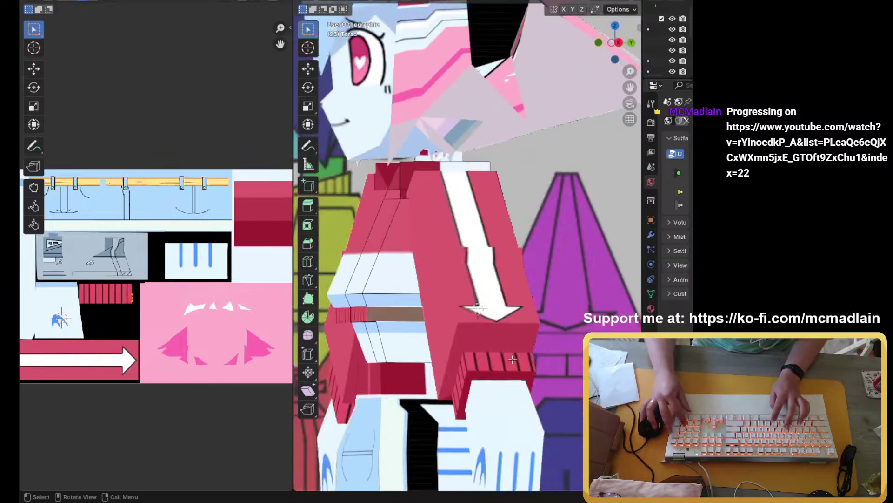
key("u")
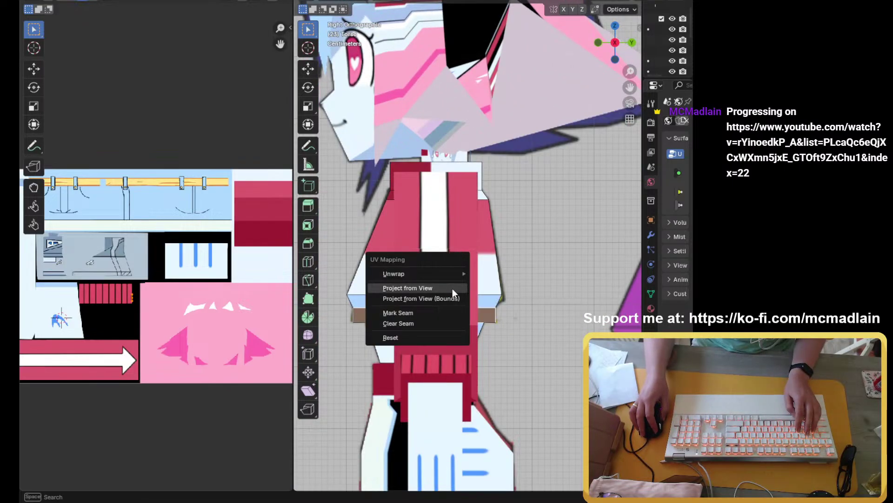
left_click(452, 289)
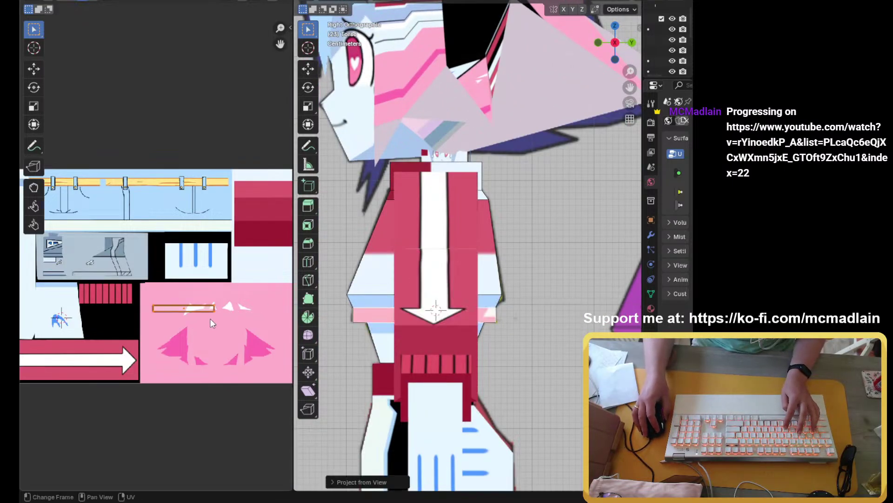
Step: Move the side hem face's UV island by about -0.364 m in X and 0.076 m in Y onto the ribbed red area
key("g")
left_click(176, 295)
middle_click_drag(176, 295, 196, 307)
Step: Scale the side hem face's UV island by about 0.736 and nudge it to fit inside the ribbed red area
middle_click_drag(461, 298, 491, 293)
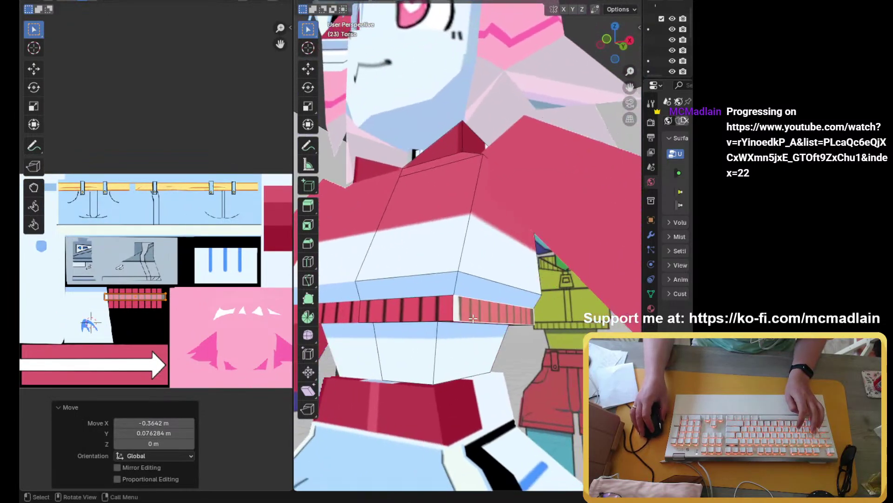
left_click(412, 310, "shift")
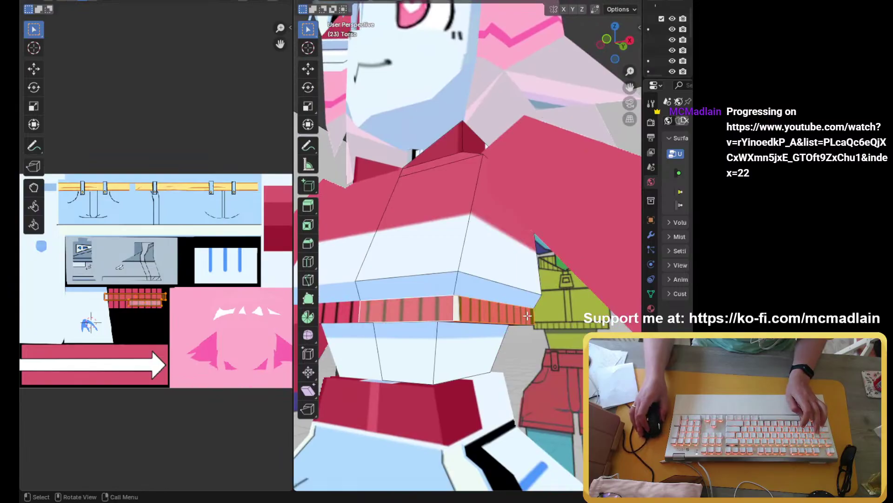
scroll(152, 304, "up", 3)
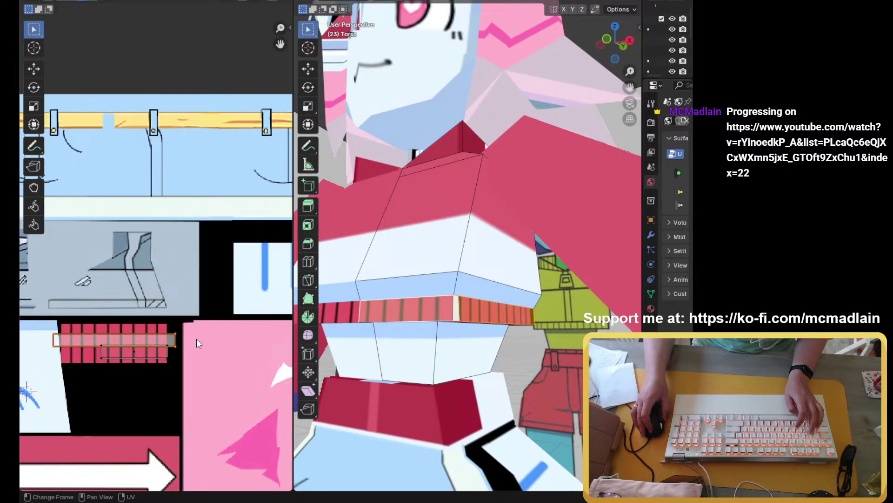
key("s")
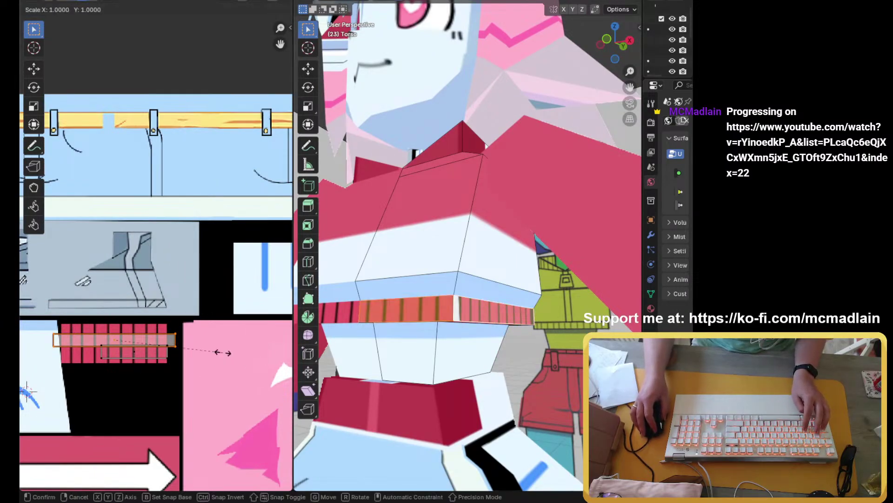
left_click(193, 353)
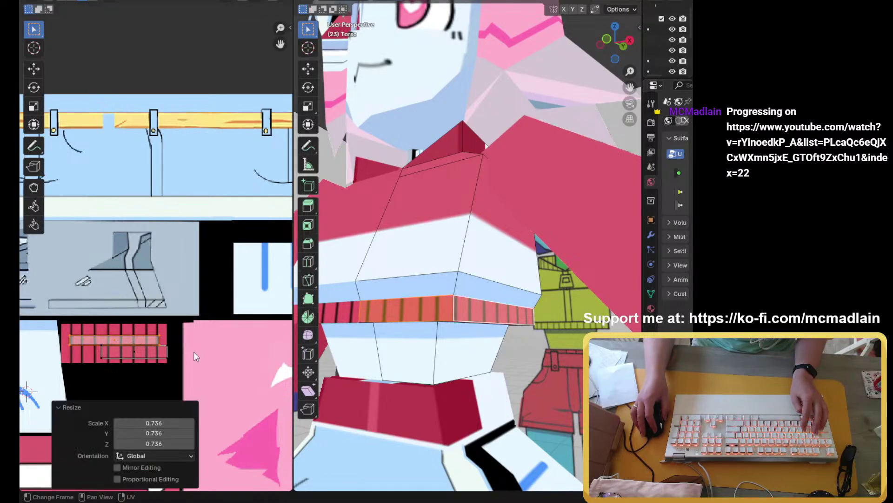
key("g")
left_click(127, 361)
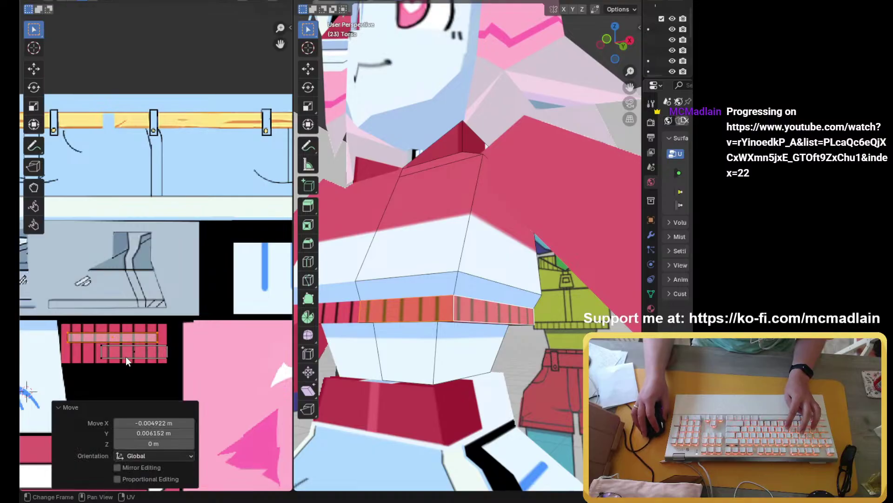
key("g")
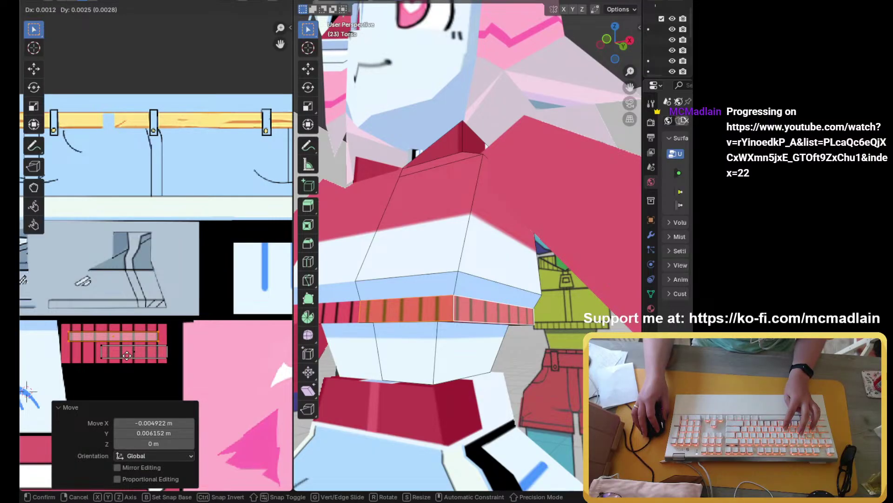
left_click(126, 355)
left_click(581, 357)
Step: Select the jacket's front torso face and save the Blender file
scroll(560, 350, "down", 3)
middle_click_drag(560, 351, 495, 362)
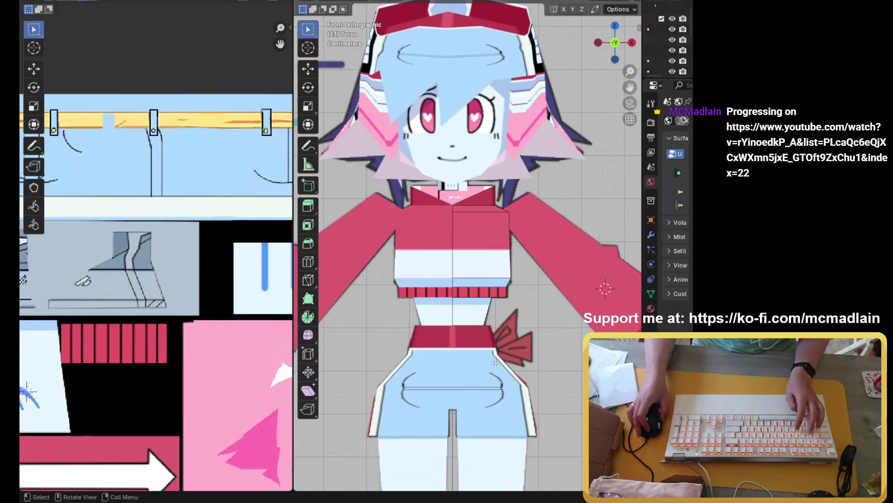
scroll(495, 363, "up", 2)
left_click(456, 277)
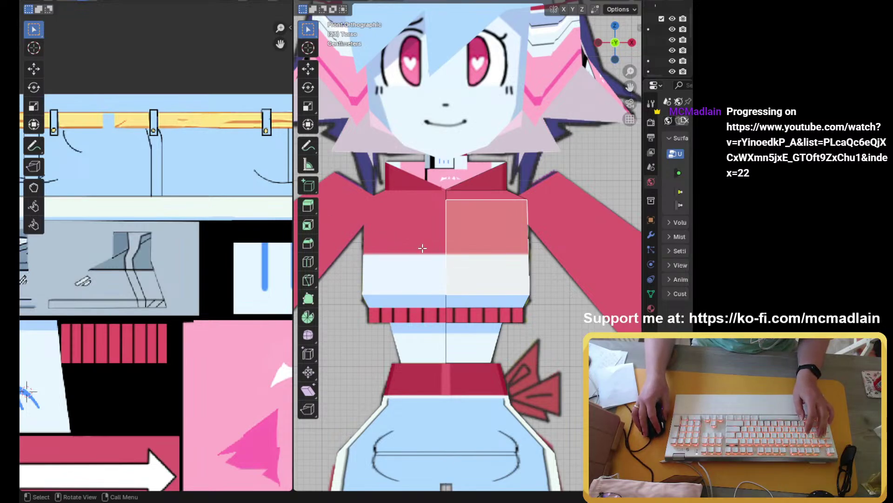
key("Tab")
key("Tab")
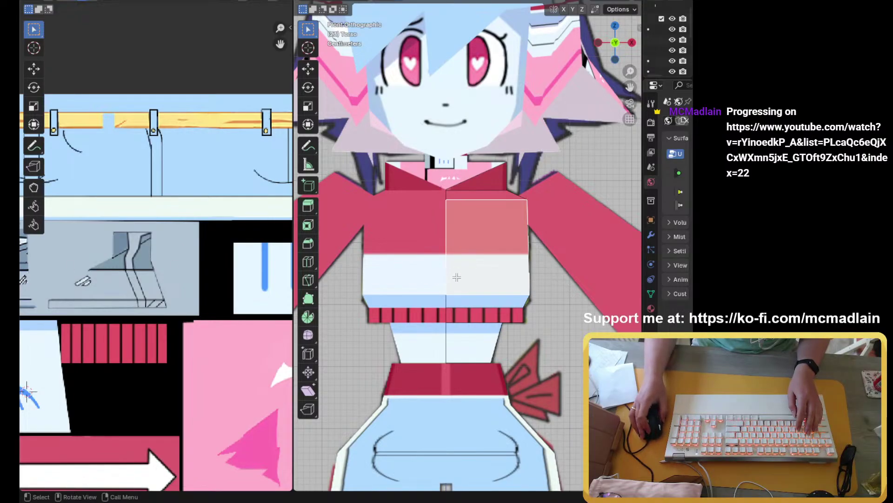
scroll(456, 277, "down", 3)
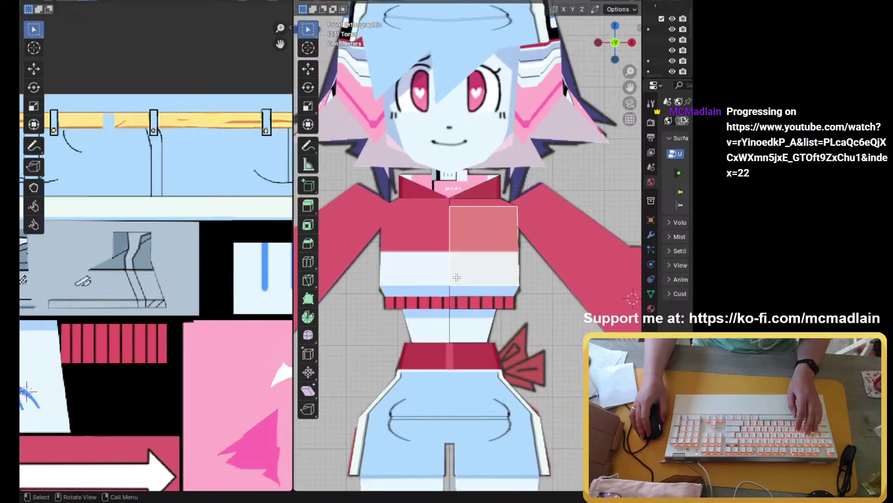
key("ctrl+s")
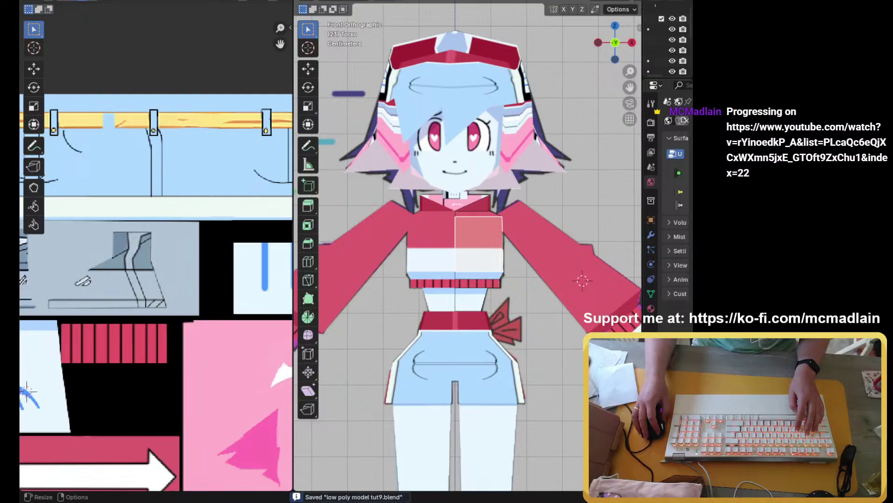
left_click_drag(21, 196, 5, 196)
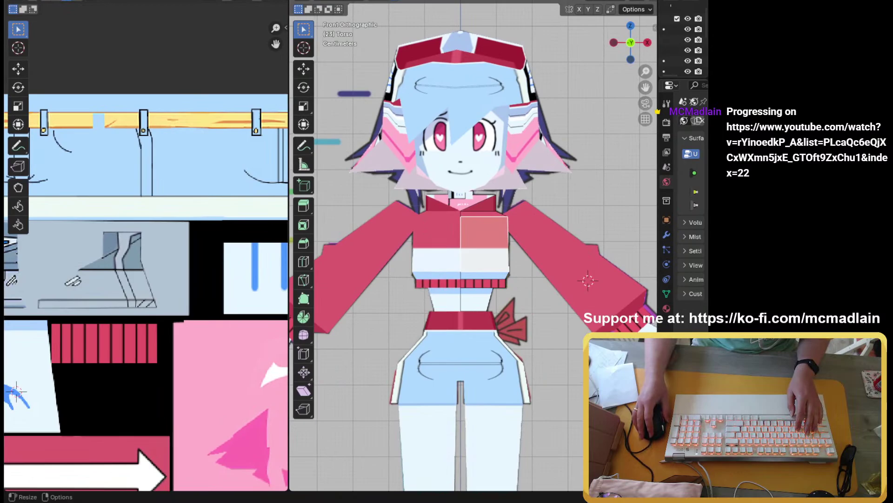
middle_click_drag(466, 326, 521, 329)
key("KP_1")
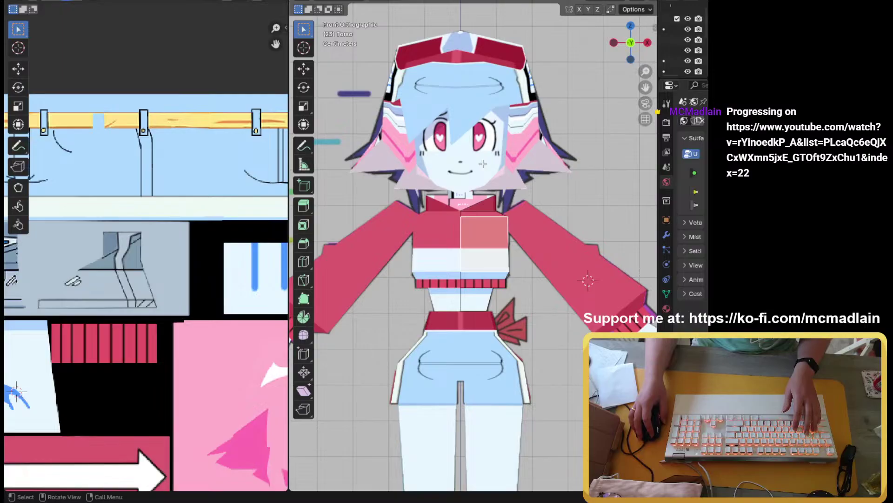
middle_click_drag(483, 164, 476, 326)
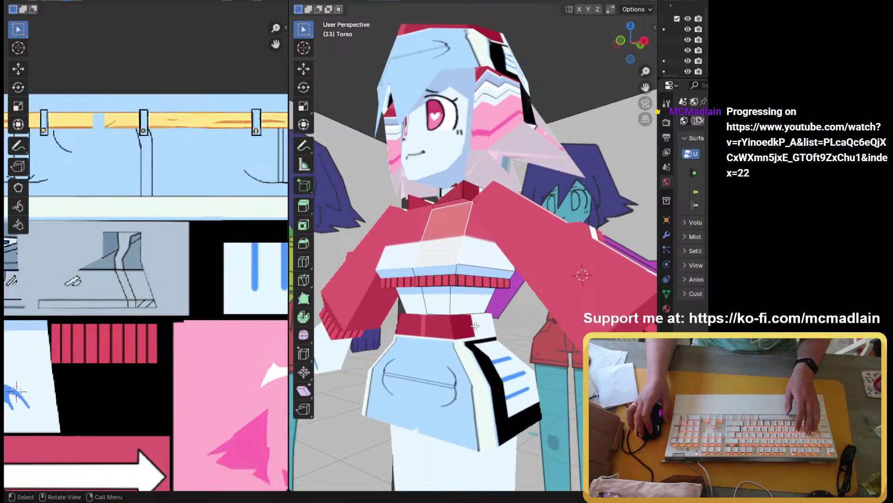
key("KP_1")
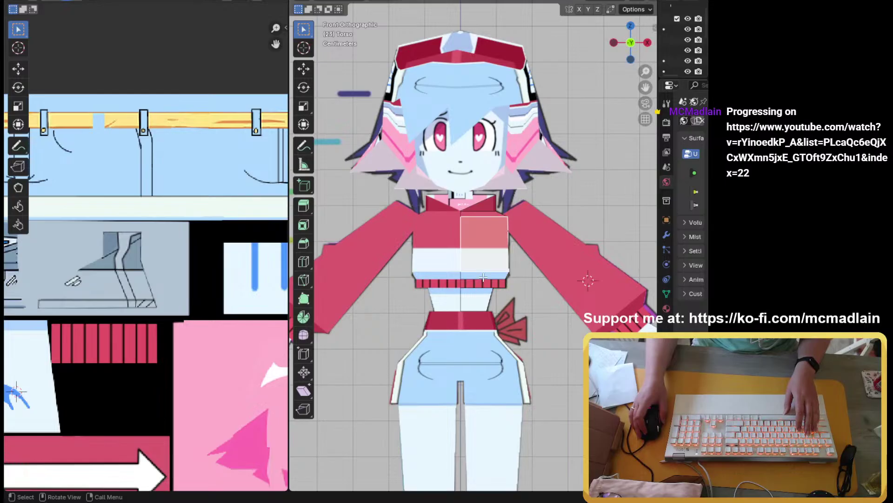
Step: Select the jacket's shoulder faces from front to back and project their UVs from the front view
scroll(464, 317, "up", 3)
middle_click_drag(522, 243, 446, 208)
left_click(447, 208, "shift")
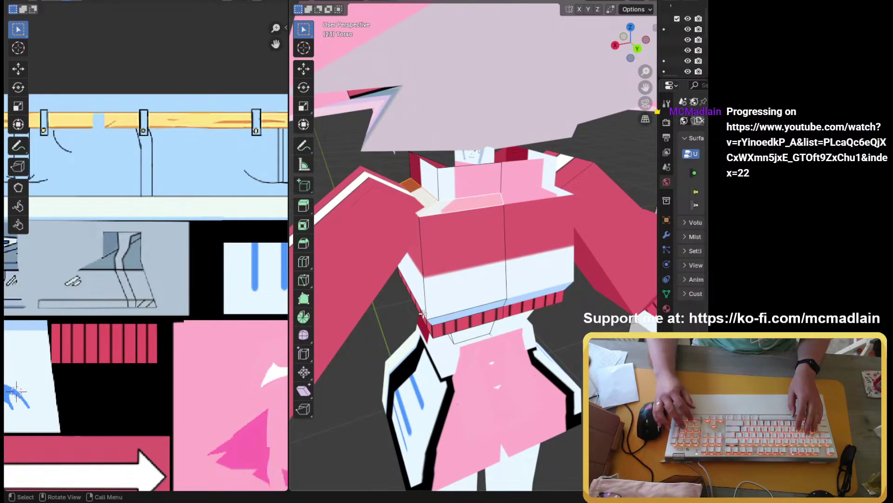
key("KP_1")
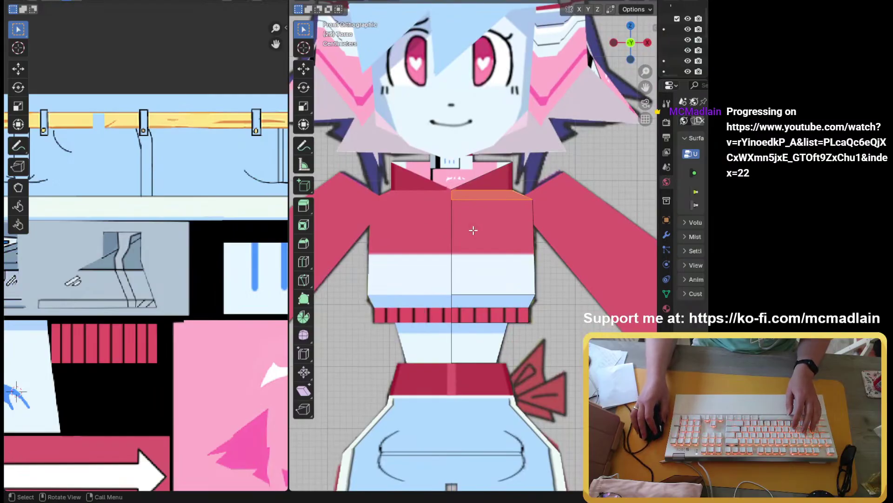
key("u")
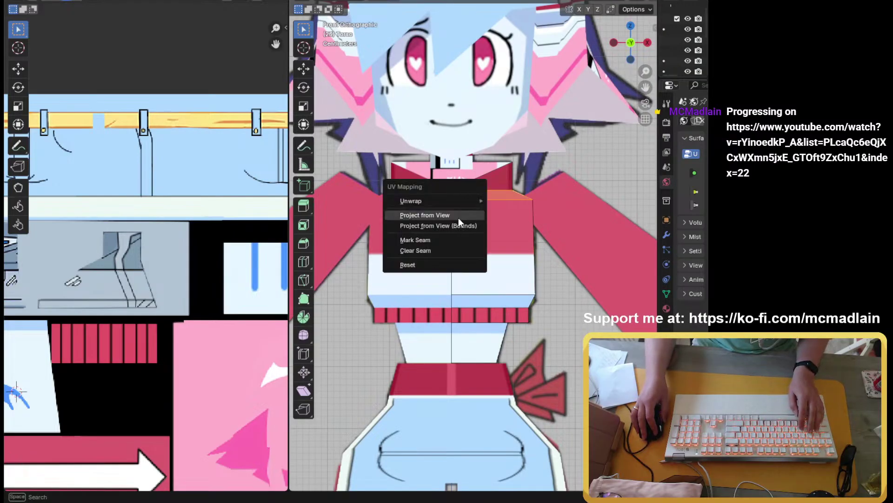
left_click(459, 217)
Step: Move the shoulder faces' UV island onto the lightest red band of the red swatch
scroll(257, 256, "right", 5, "ctrl")
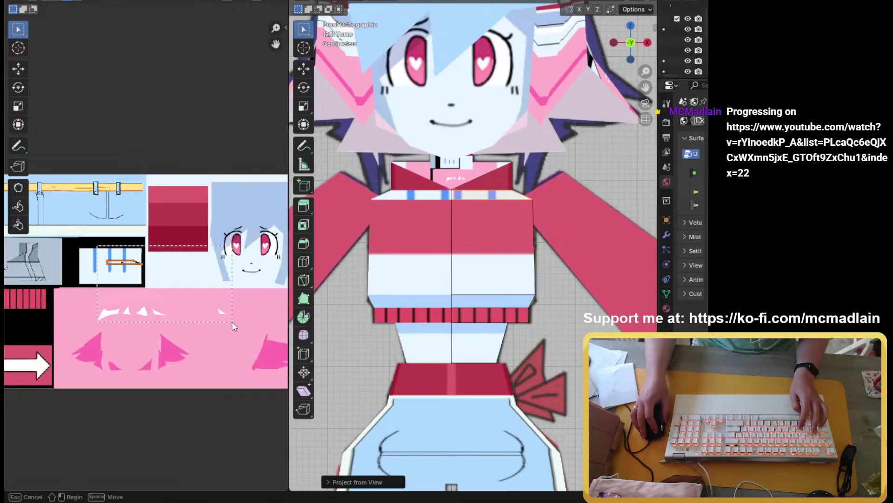
key("g")
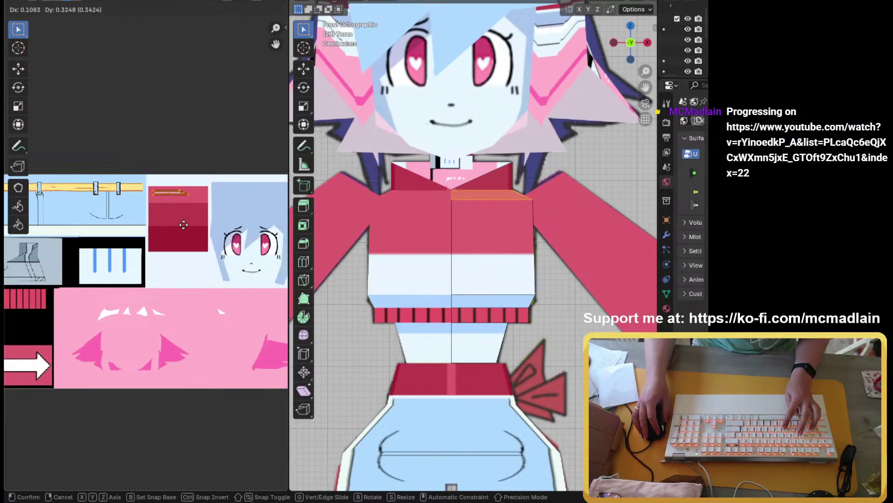
left_click(191, 231)
middle_click_drag(502, 261, 609, 297)
left_click(556, 300)
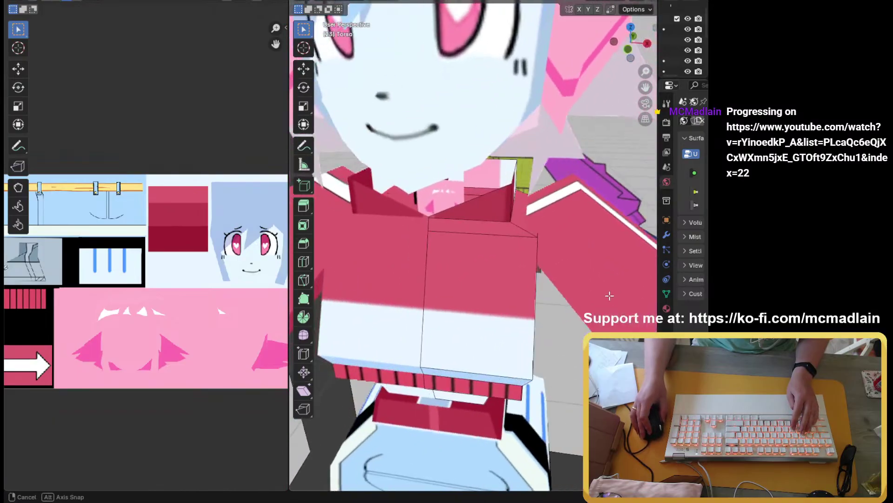
Step: Select the jacket collar's outer faces and project their UVs from the front view
left_click(491, 211)
middle_click_drag(549, 227, 387, 223)
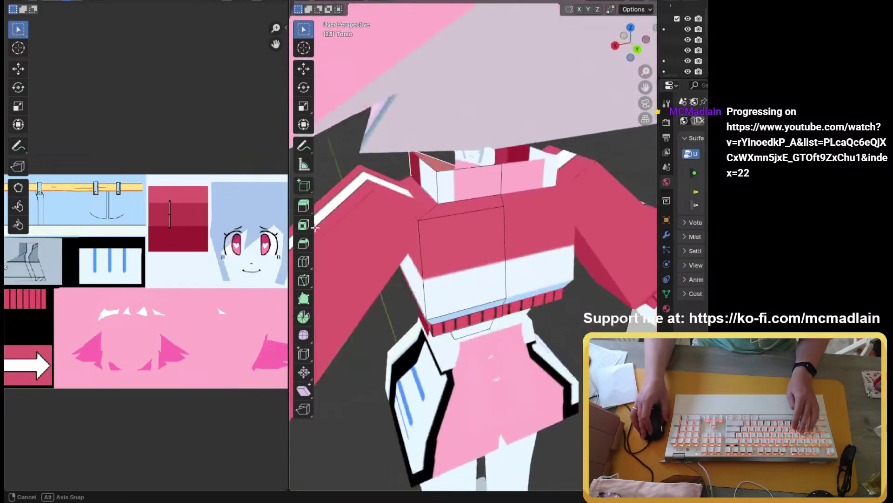
left_click(465, 198, "shift")
key("KP_1")
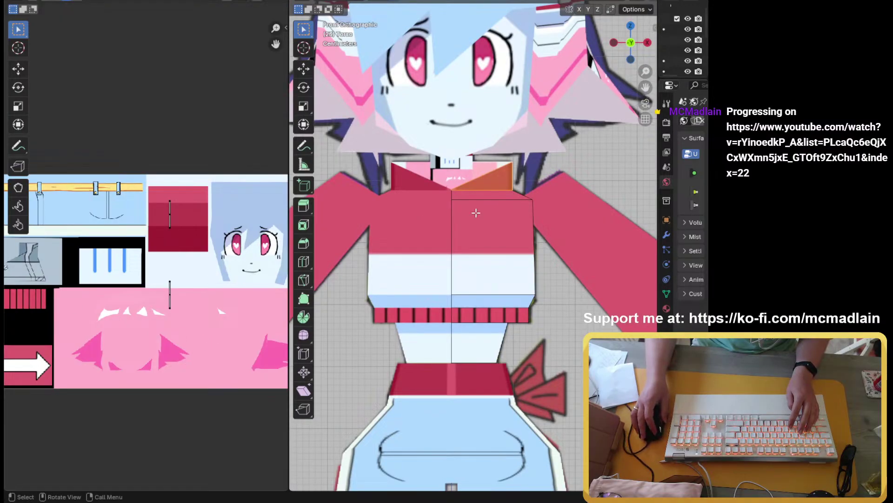
key("u")
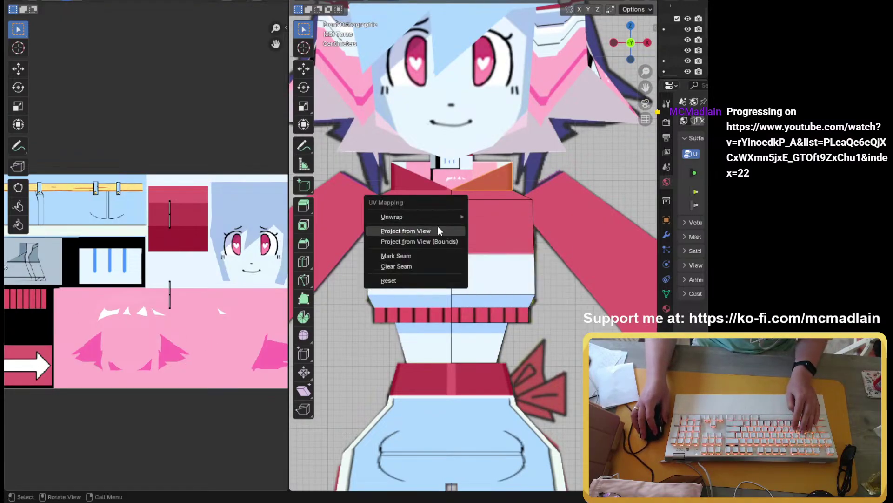
left_click(438, 228)
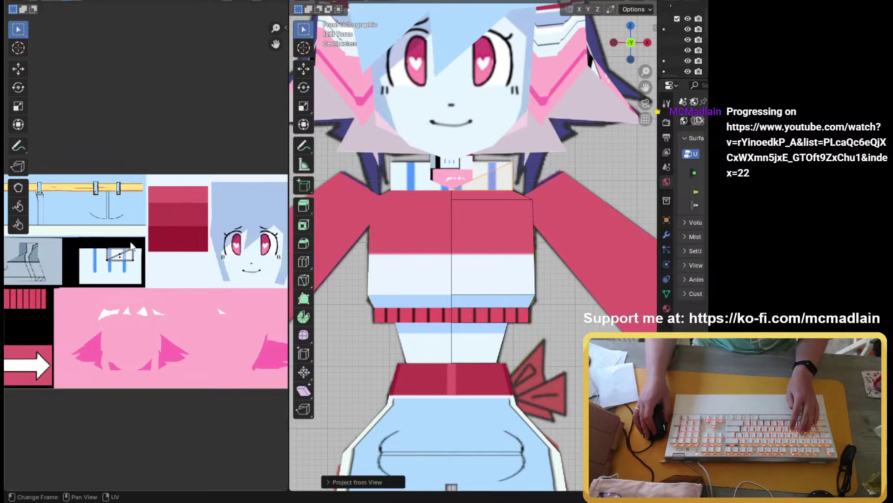
Step: Move the collar's UV island by about -0.484 m in X and -0.201 m in Y onto the ribbed red area
scroll(161, 300, "down", 2)
scroll(161, 300, "up", 2)
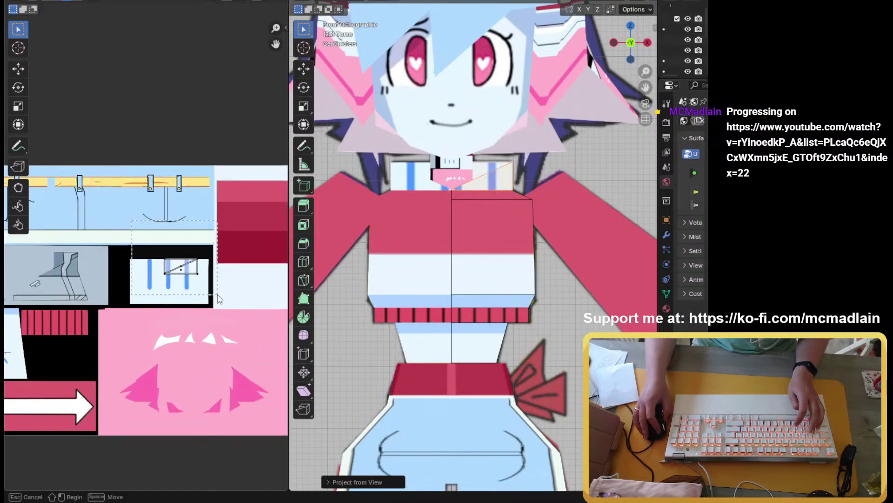
key("g")
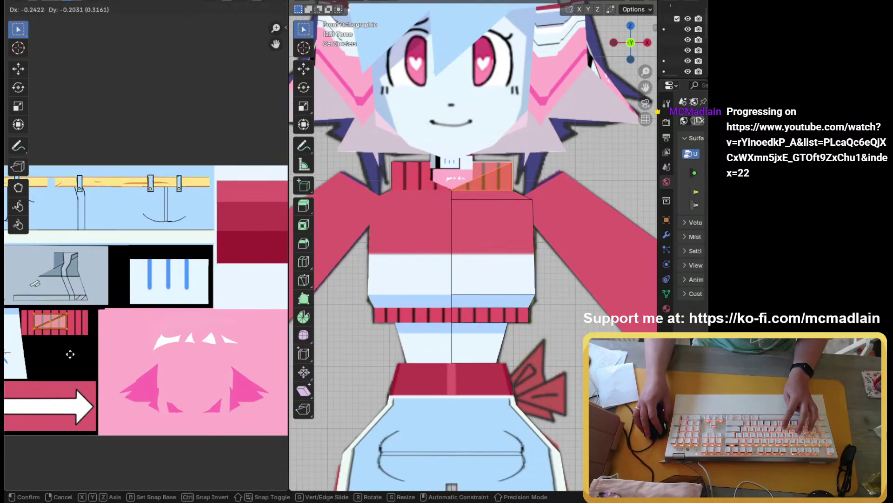
left_click(70, 359)
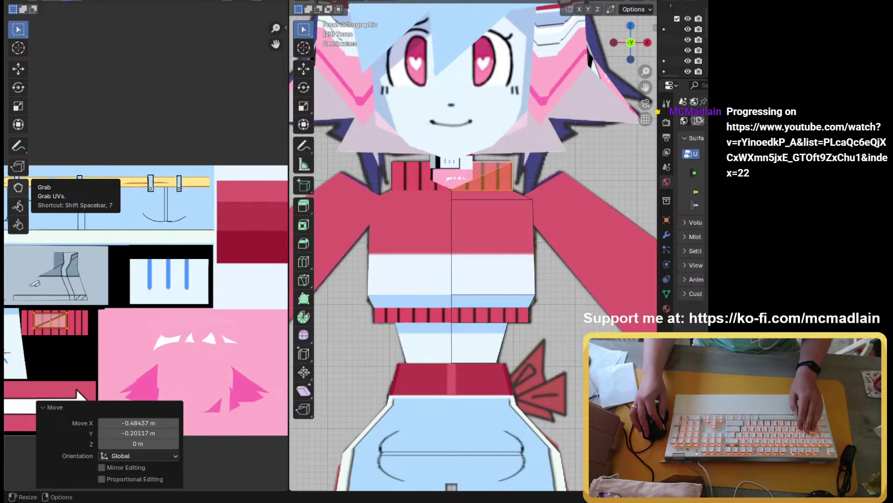
scroll(53, 317, "down", 2)
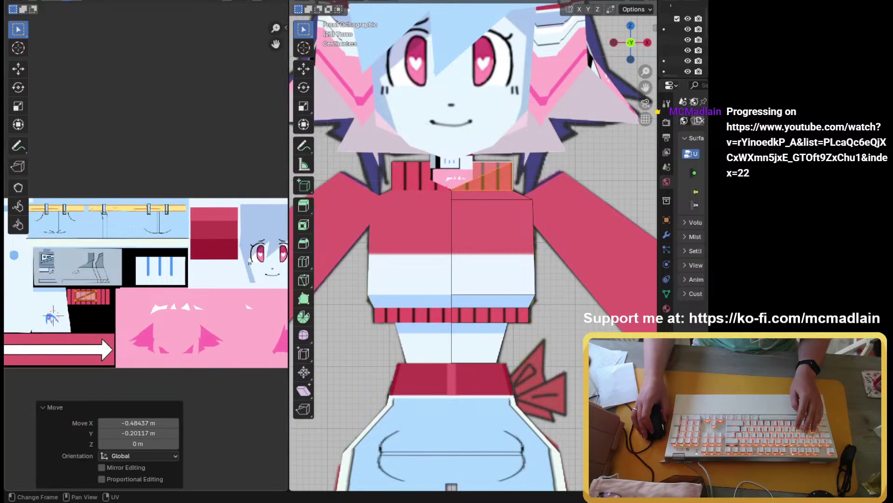
Step: Select the jacket collar's outer side face and project its UVs from the right view
scroll(53, 316, "up", 3)
middle_click_drag(419, 195, 451, 171)
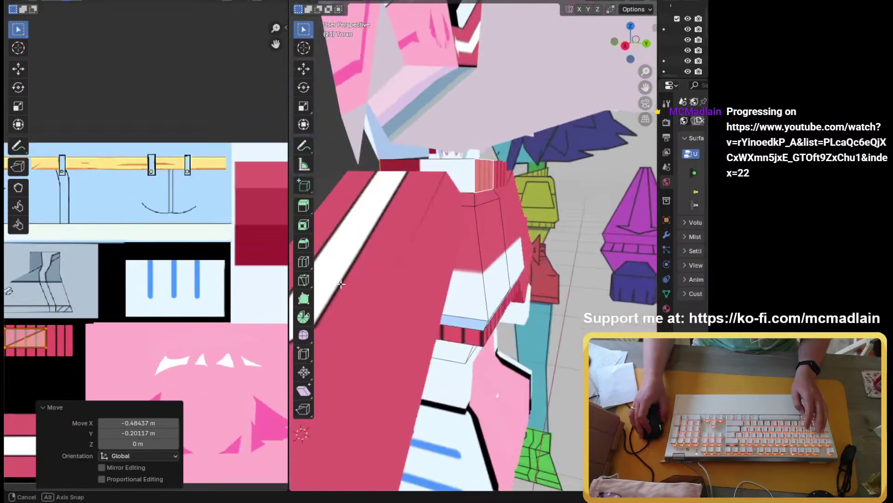
left_click(451, 170)
key("KP_3")
key("u")
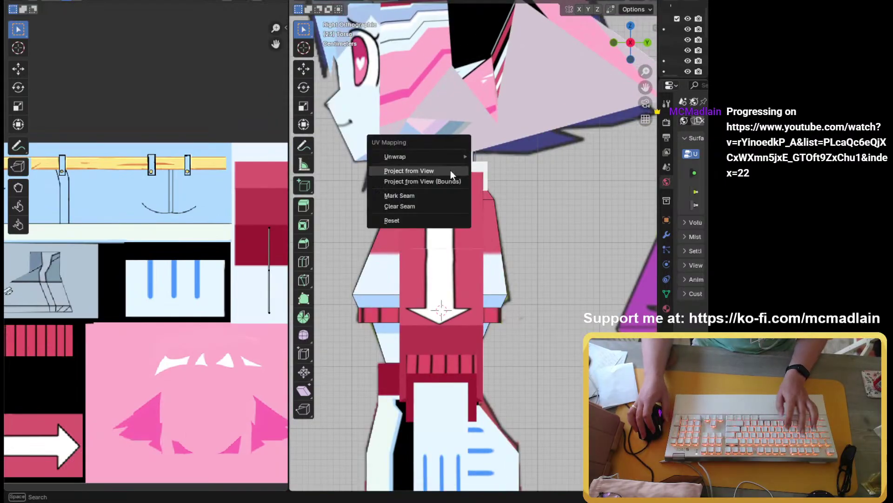
left_click(450, 170)
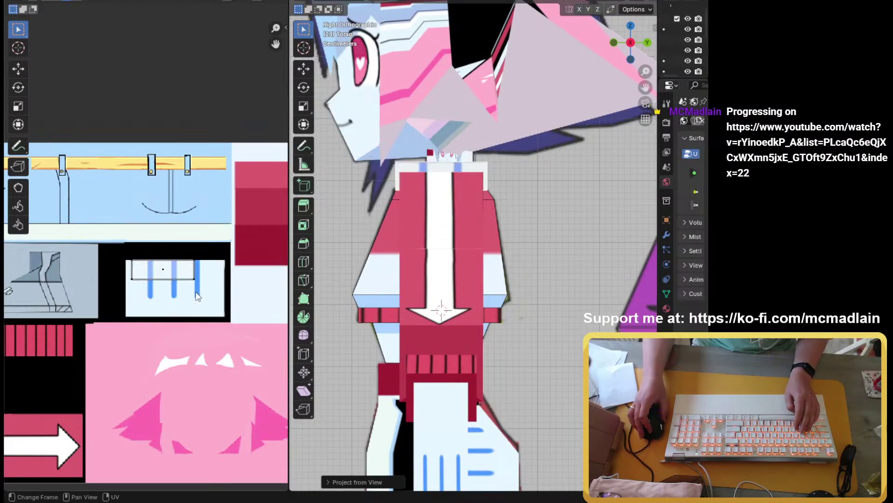
Step: Move the collar side face's UV island onto the ribbed red area of the texture
left_click_drag(147, 233, 214, 330)
key("g")
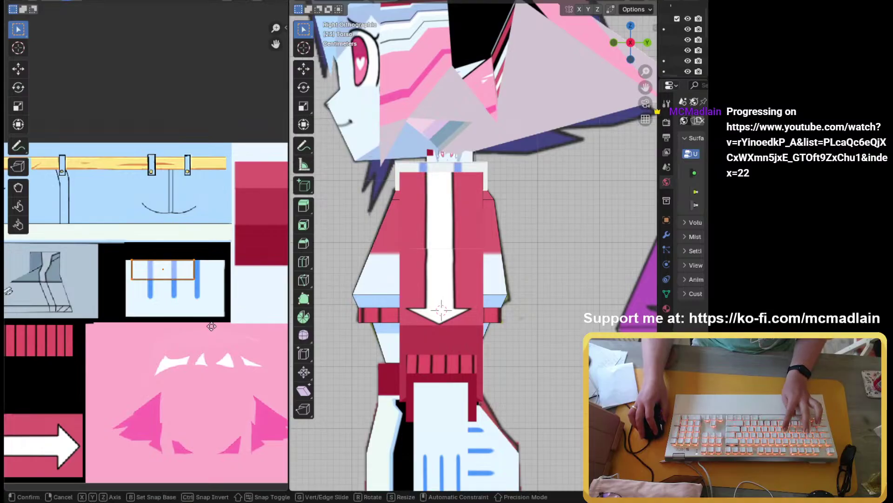
left_click(82, 396)
Step: Add the collar's front face to the selection and scale the collar UV islands together by about 1.251 within the ribbed red area
middle_click_drag(382, 216, 502, 254)
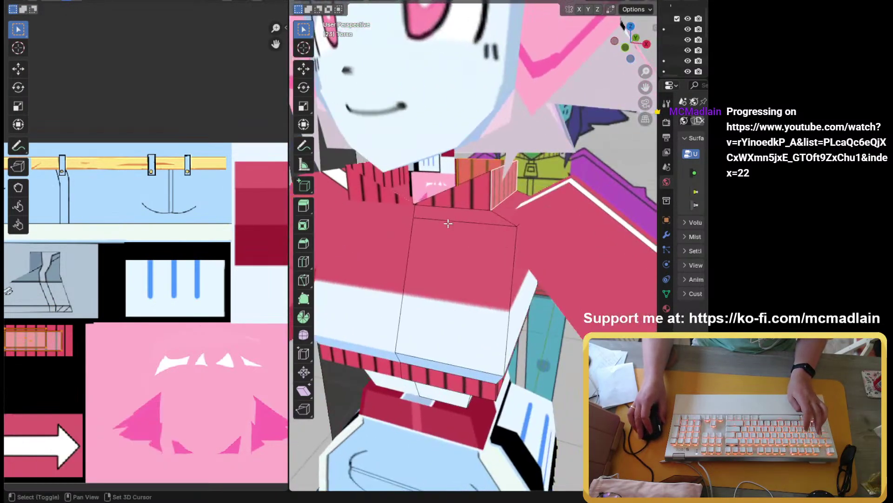
left_click(460, 200, "shift")
middle_click_drag(85, 356, 253, 318, "shift")
scroll(201, 302, "up", 3)
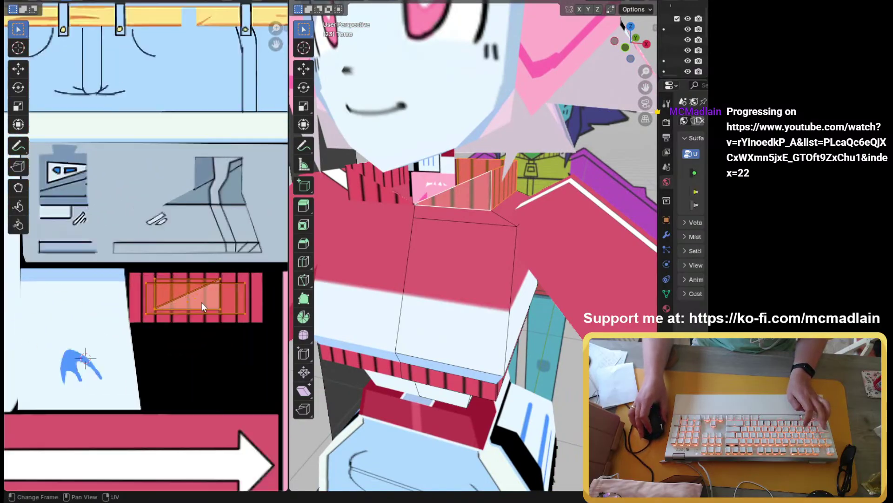
middle_click_drag(242, 267, 160, 245, "shift")
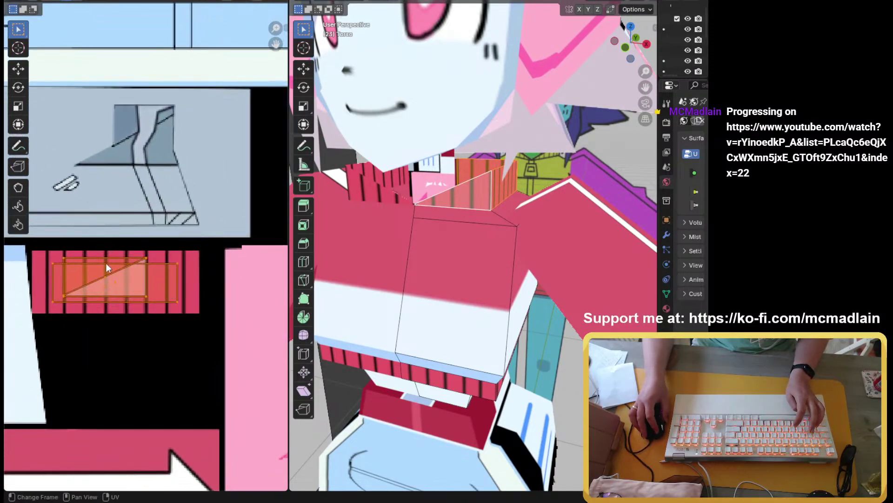
key("KP_1")
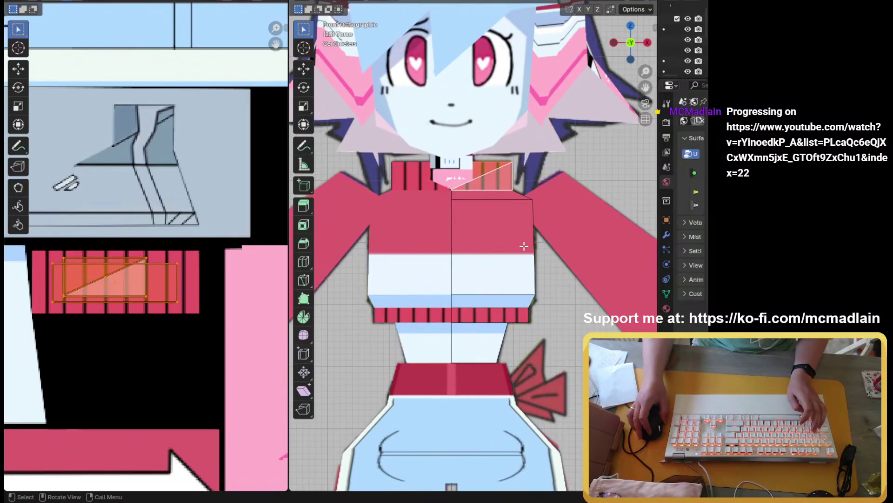
middle_click_drag(524, 246, 498, 261)
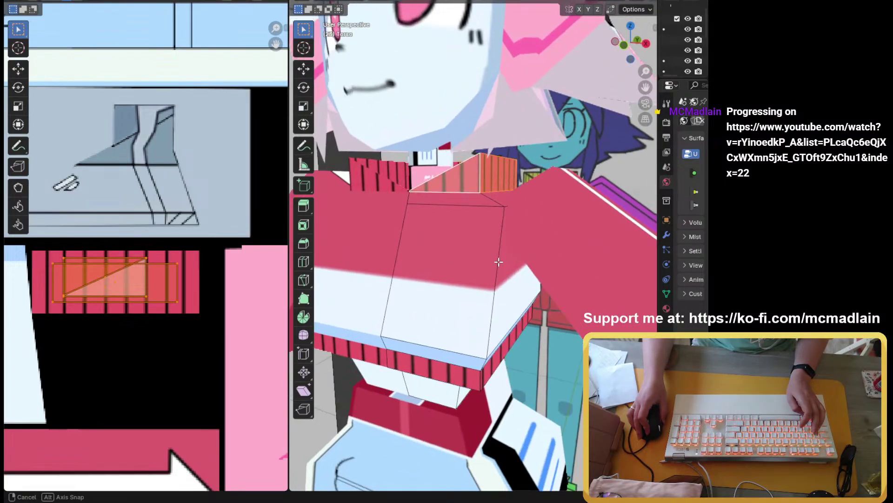
left_click_drag(37, 241, 203, 330)
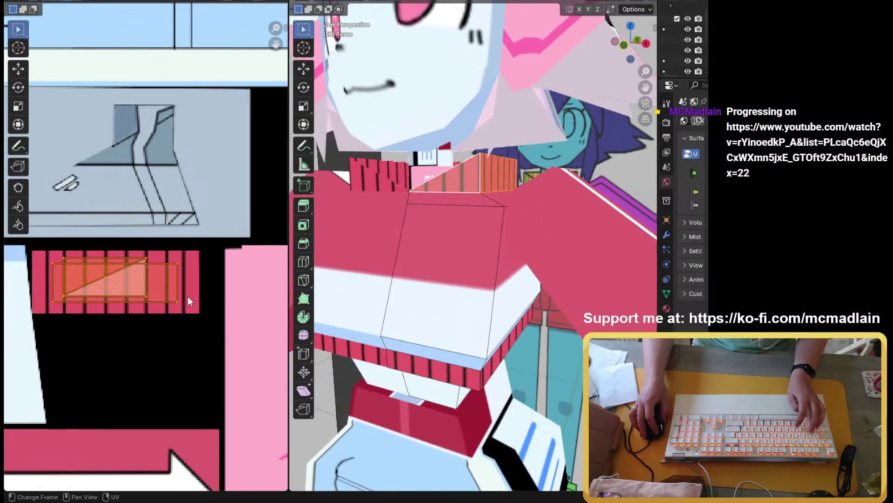
key("s")
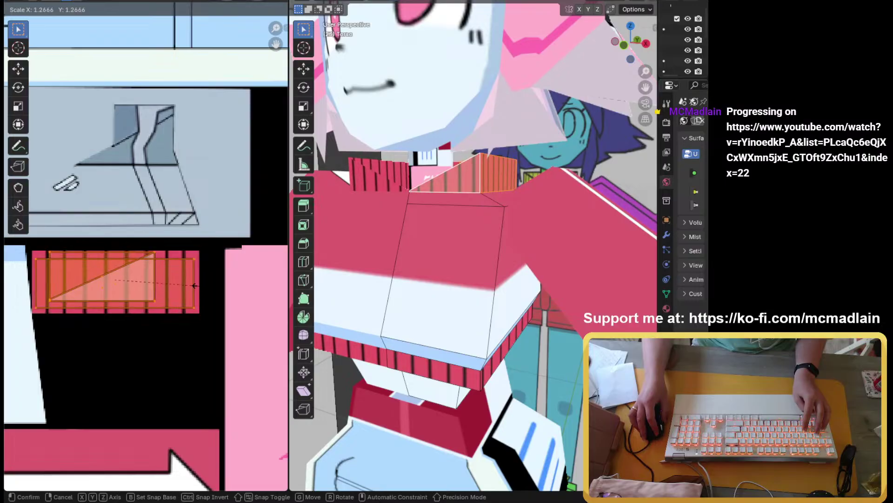
left_click(193, 285)
mouse_move(400, 274)
middle_mouse_down()
mouse_move(419, 279)
mouse_move(400, 279)
middle_mouse_up()
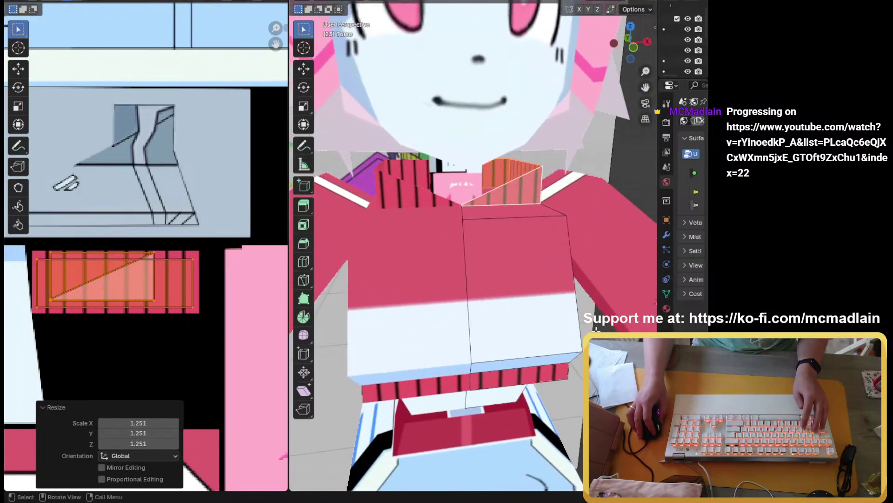
left_click(175, 381)
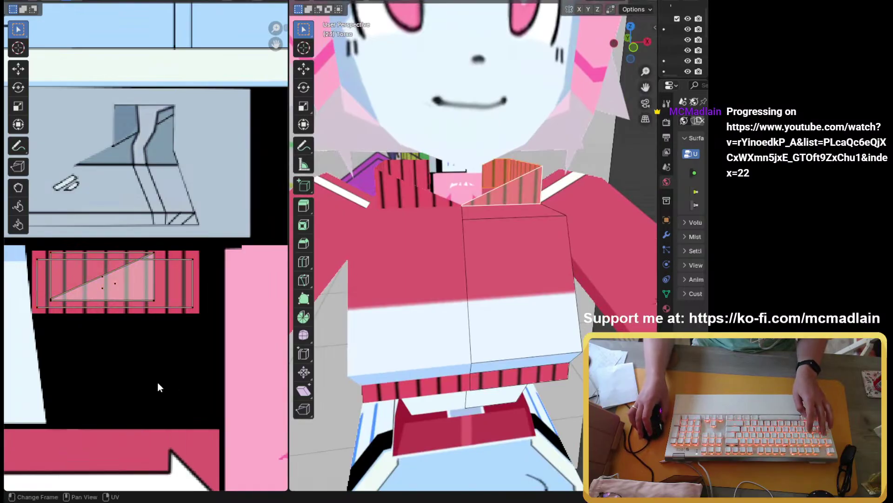
Step: Exit Edit Mode, examine the textured jacket and collar from several angles, and save the file
scroll(528, 206, "down", 5)
scroll(528, 206, "down", 4)
middle_click_drag(528, 206, 562, 257)
key("Tab")
scroll(467, 317, "up", 8)
scroll(454, 314, "down", 6)
scroll(562, 257, "up", 2)
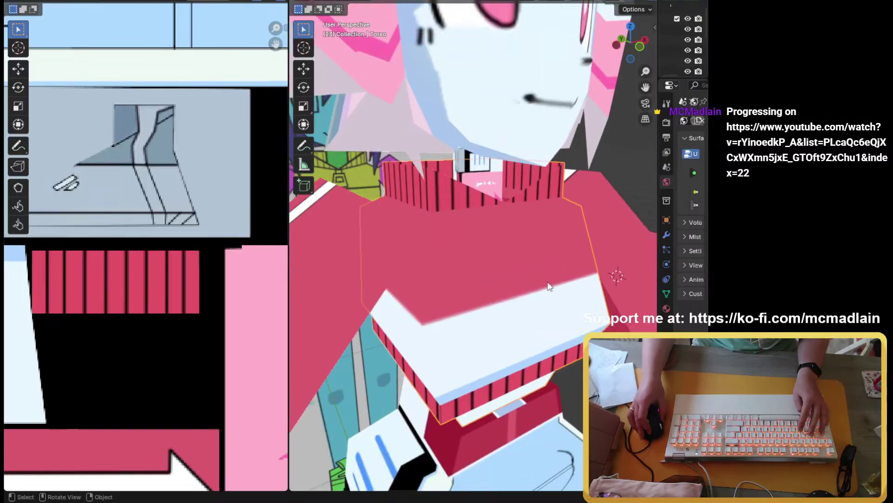
scroll(498, 242, "up", 3)
middle_click_drag(498, 246, 459, 192)
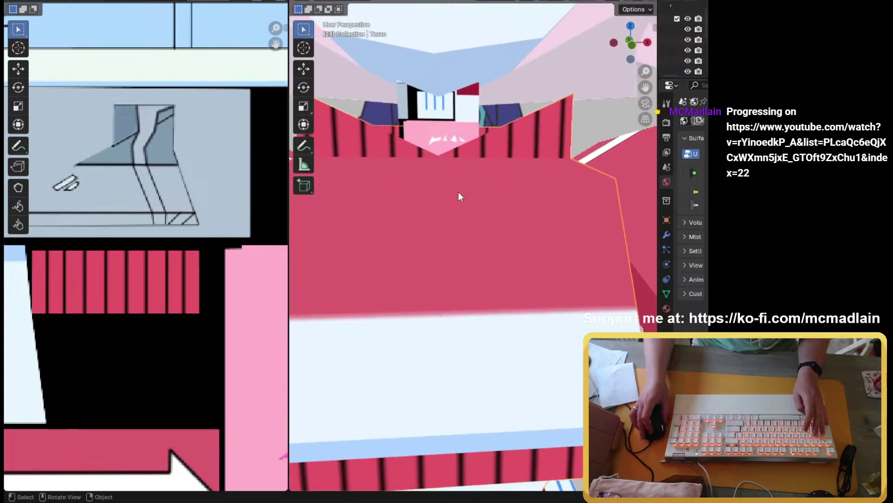
scroll(425, 258, "down", 3)
middle_click_drag(432, 255, 441, 245)
key("KP_1")
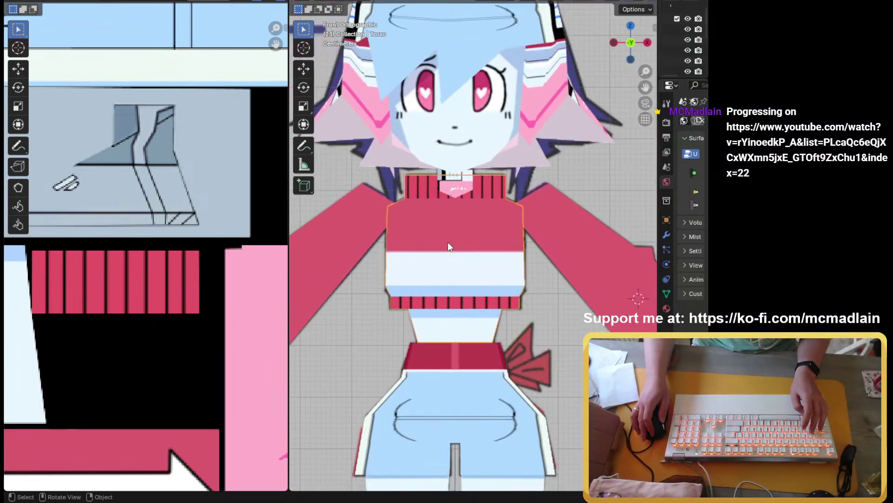
scroll(448, 242, "down", 1)
key("ctrl+s")
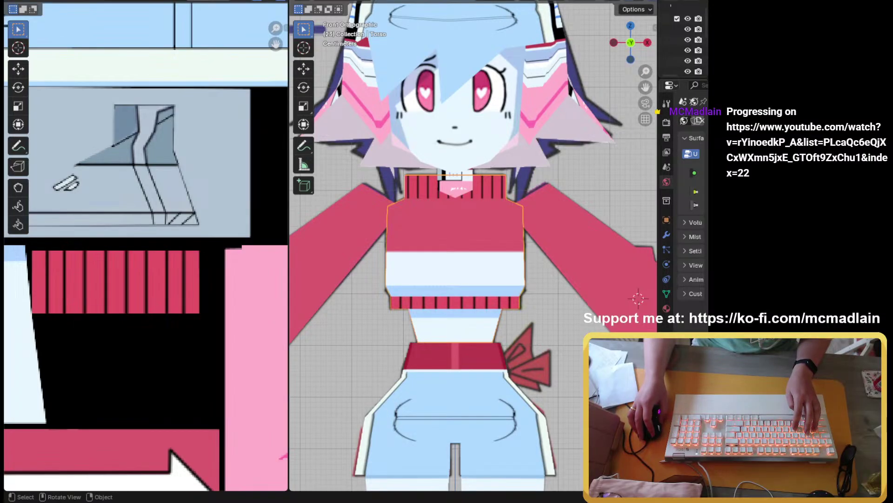
scroll(473, 241, "down", 4)
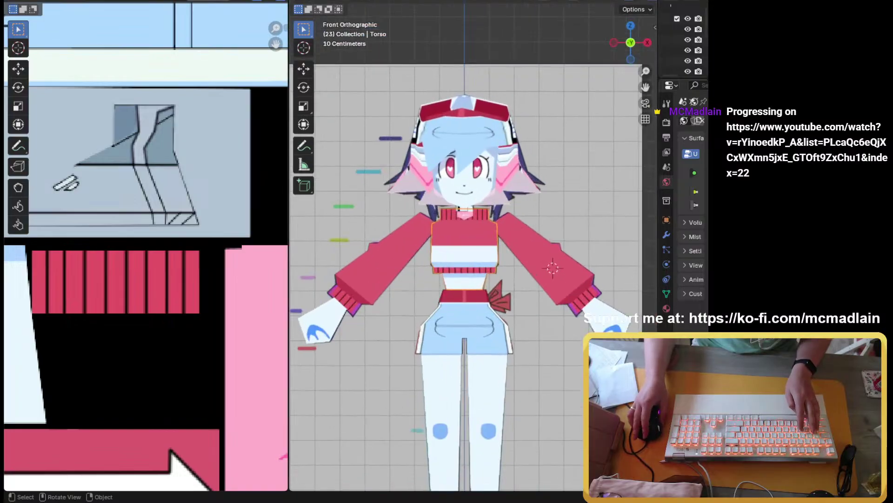
scroll(473, 246, "up", 4)
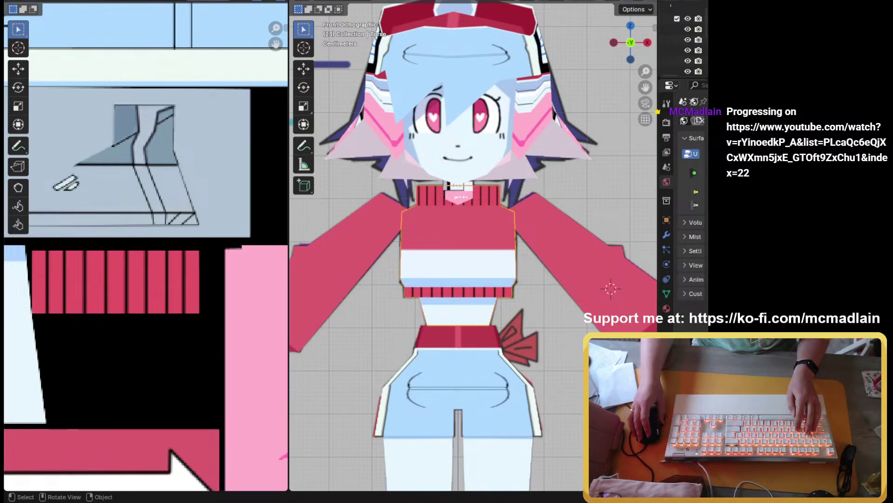
scroll(476, 241, "up", 2)
middle_click_drag(461, 209, 482, 230)
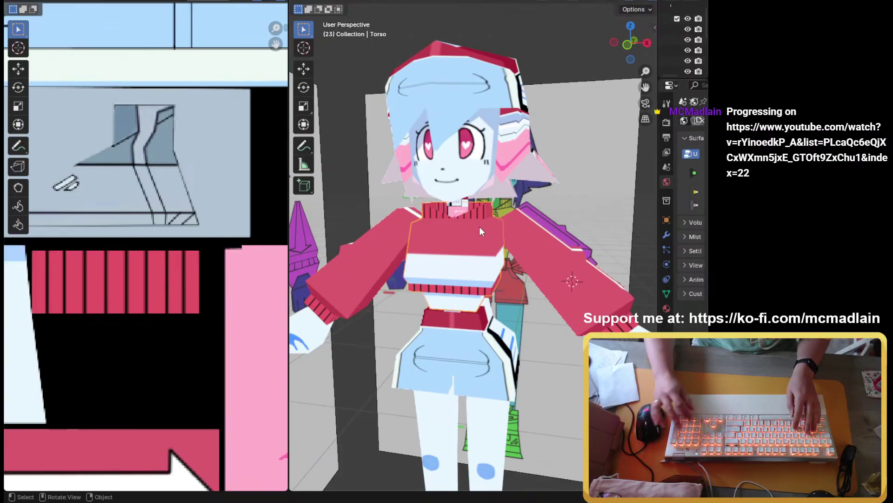
key("KP_1")
scroll(515, 291, "up", 1)
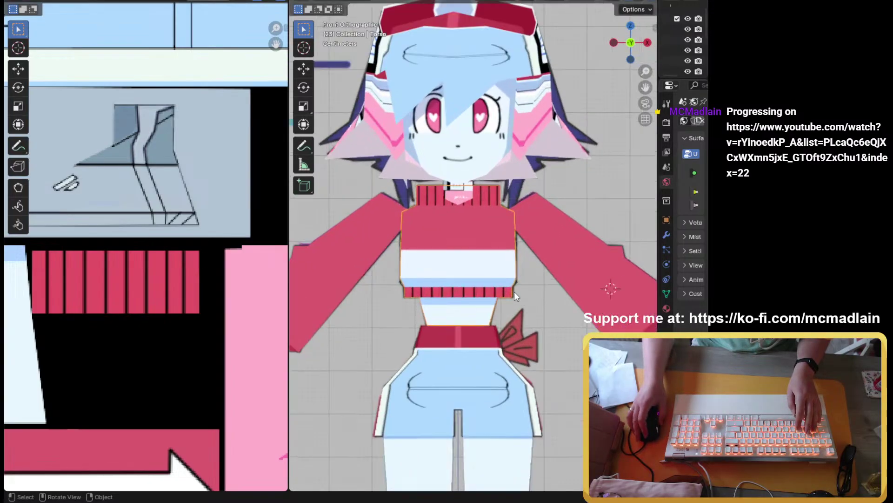
scroll(515, 291, "down", 1)
scroll(514, 292, "up", 2)
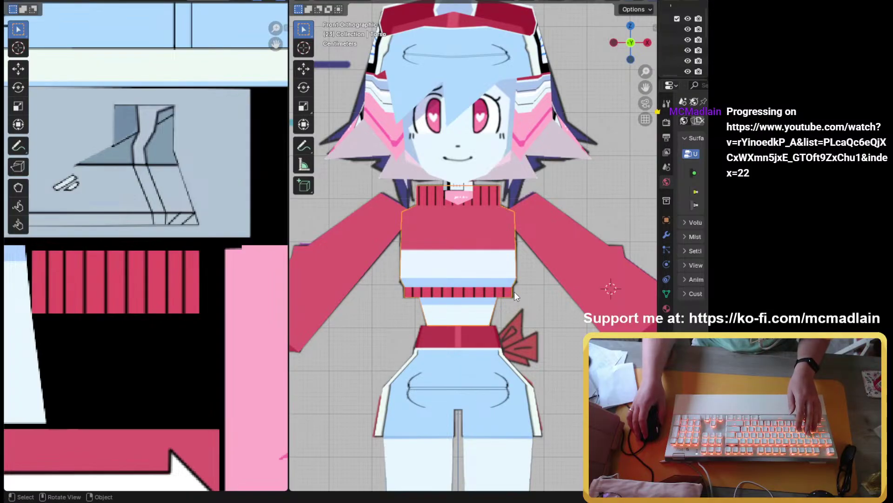
key("s")
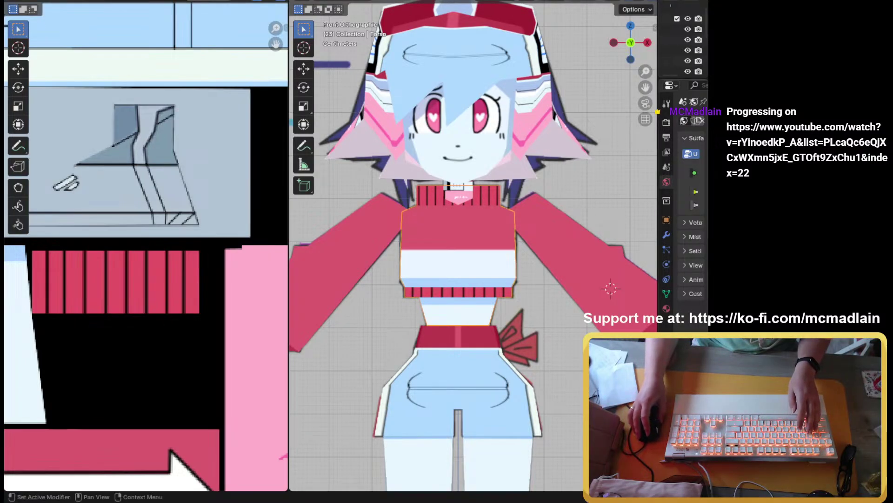
Step: Isolate the torso mesh by hiding all the other objects
middle_click_drag(514, 58, 503, 100)
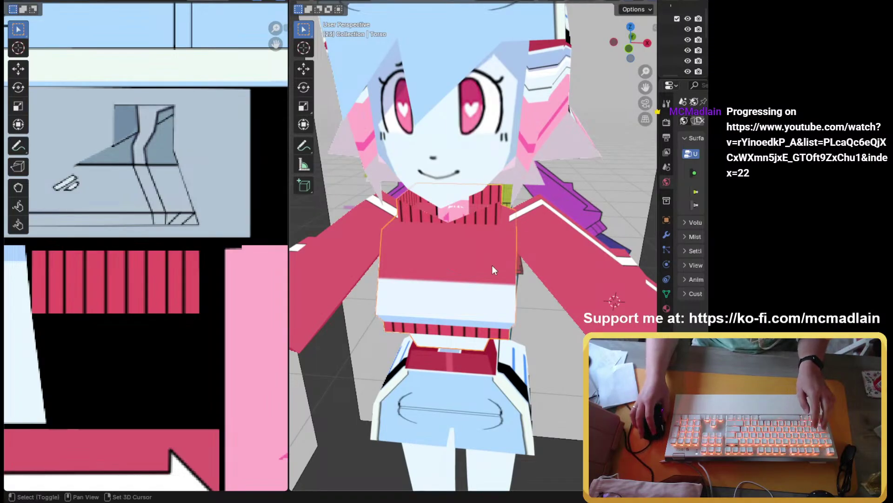
key("shift+a")
key("a")
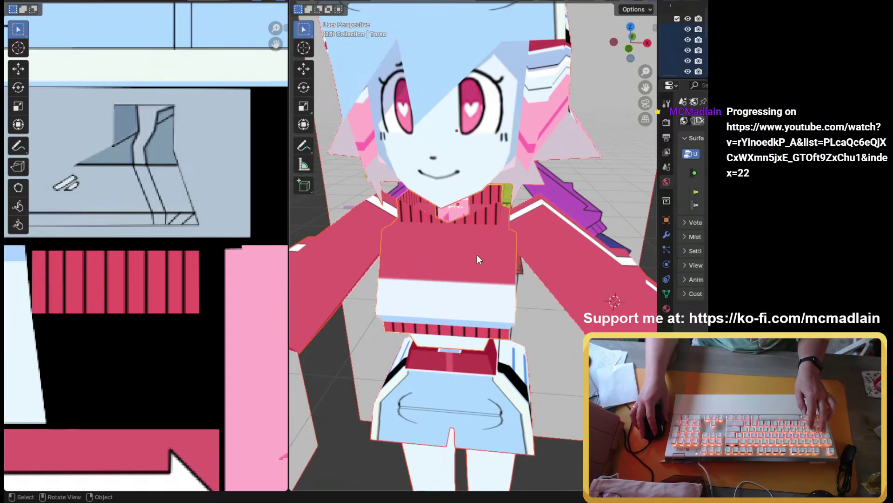
left_click(479, 259, "shift")
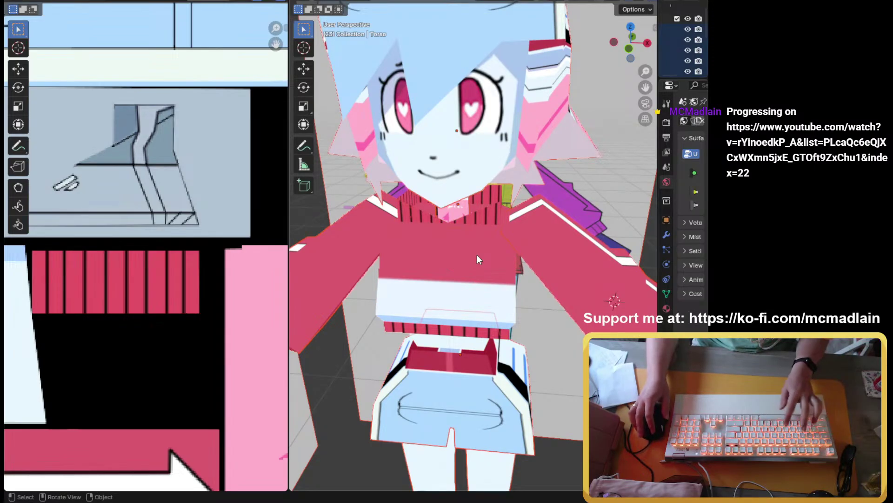
key("shift+h")
middle_click_drag(476, 255, 488, 342)
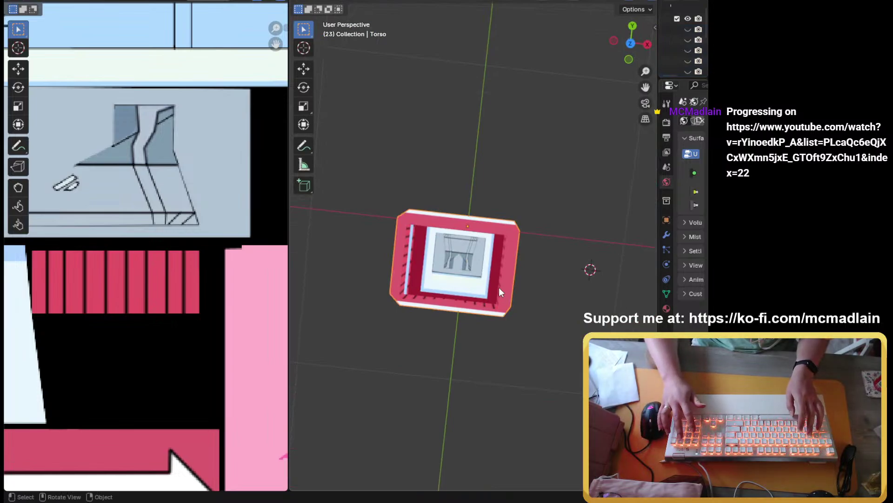
Step: Enter Edit Mode on the torso and select the front, side and back edges of the collar's open top rim
key("KP_7")
scroll(499, 287, "up", 3)
scroll(499, 287, "up", 3)
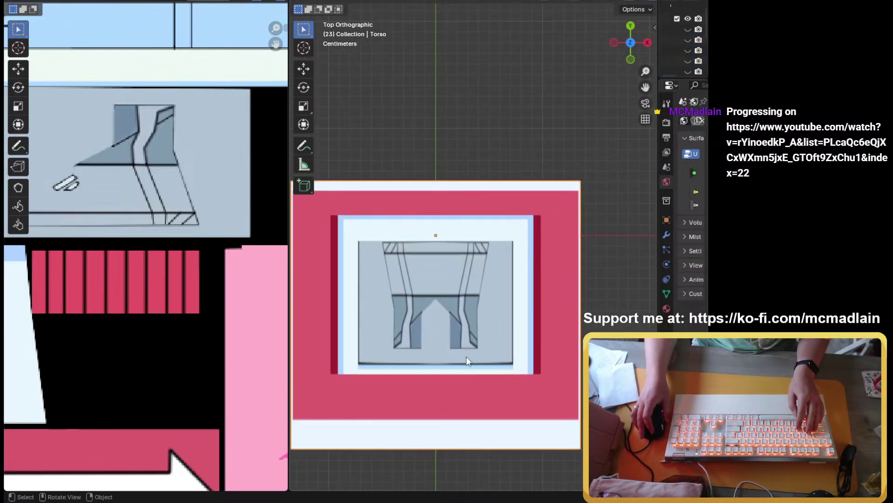
middle_click_drag(456, 389, 463, 289)
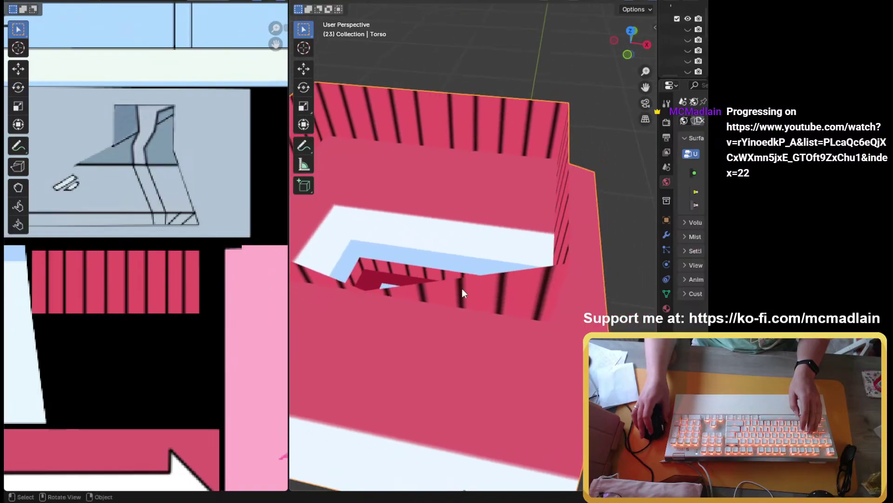
key("Tab")
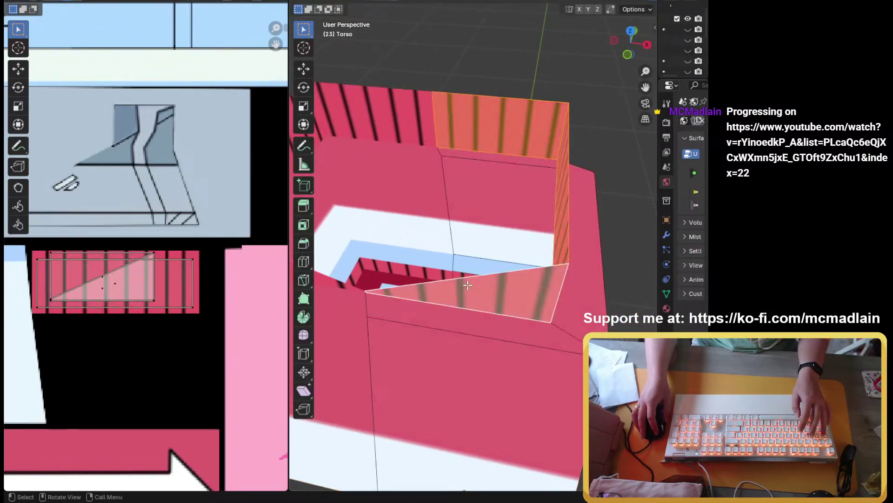
key("2")
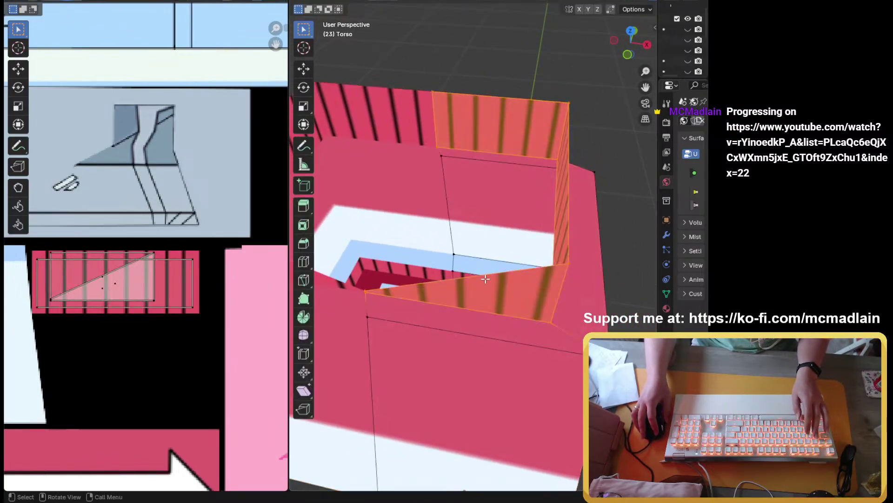
left_click(485, 276)
left_click(576, 183, "shift")
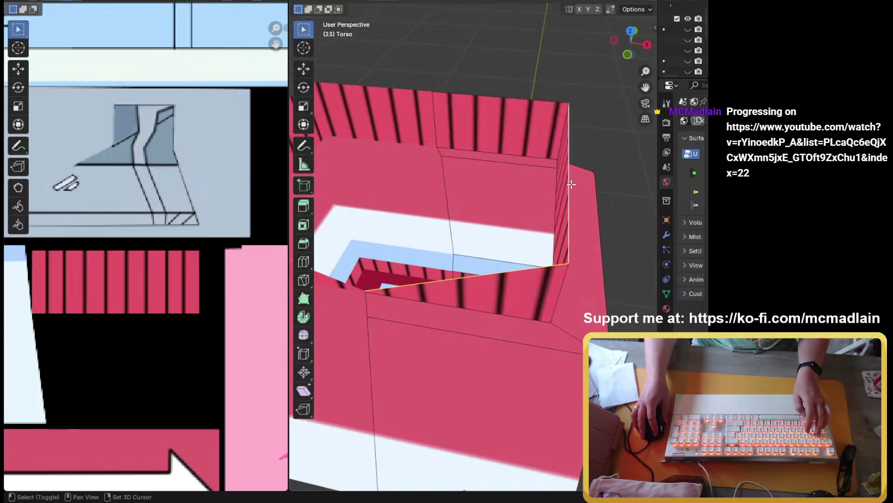
left_click(486, 95, "shift")
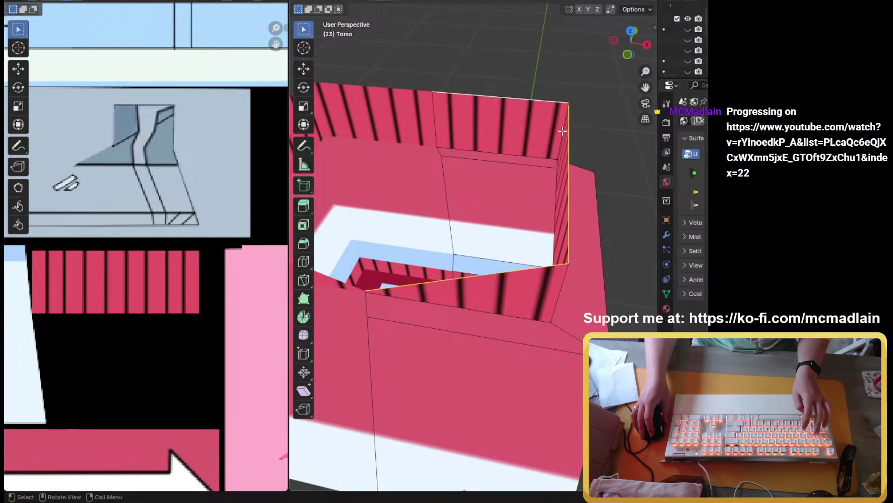
Step: Try to inset the selected collar rim edges from the top view
key("KP_7")
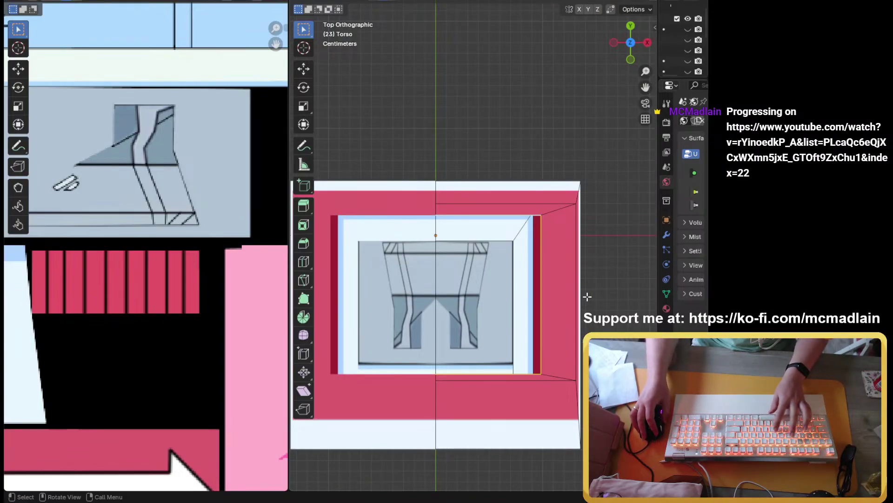
key("i")
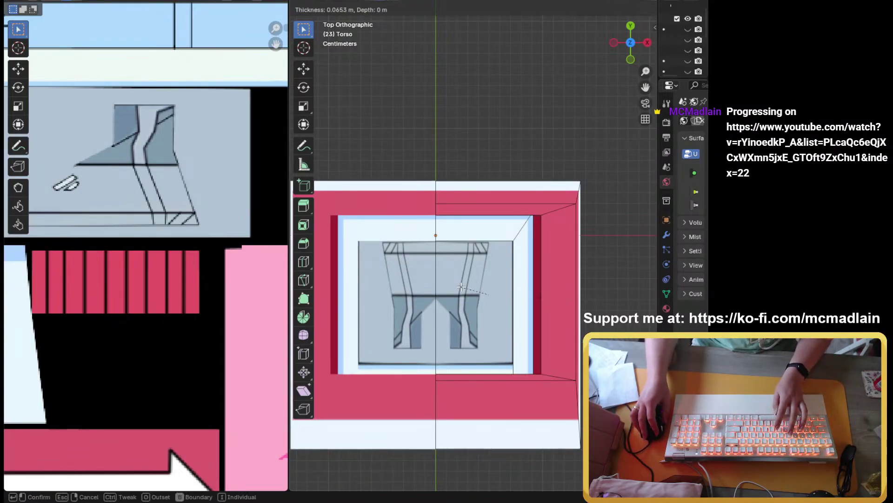
key("Return")
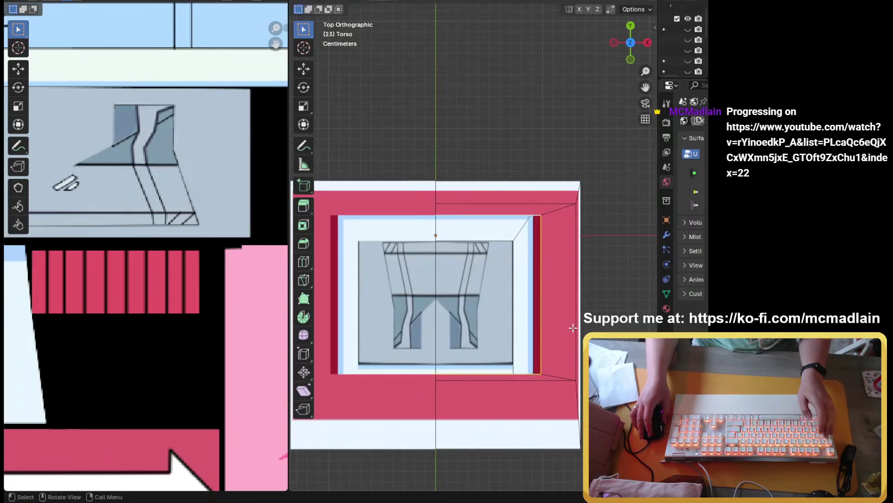
Step: Reselect the collar's side, front and back rim edges, extrude them in place, and scale the new edges inward to about 0.7455
middle_click_drag(572, 321, 626, 247)
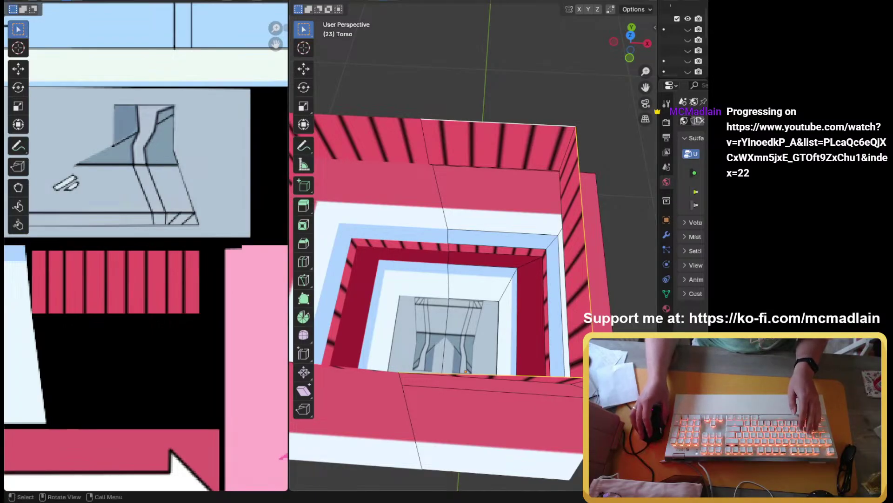
middle_click_drag(475, 237, 475, 224)
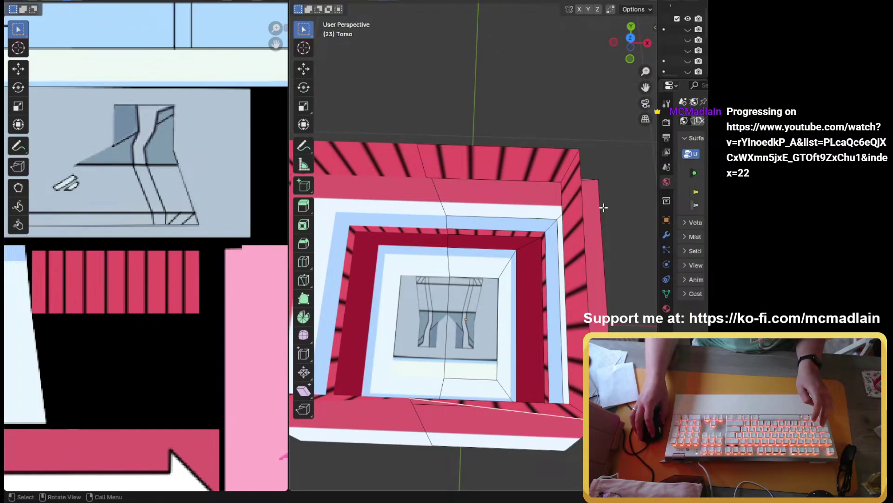
left_click(585, 212)
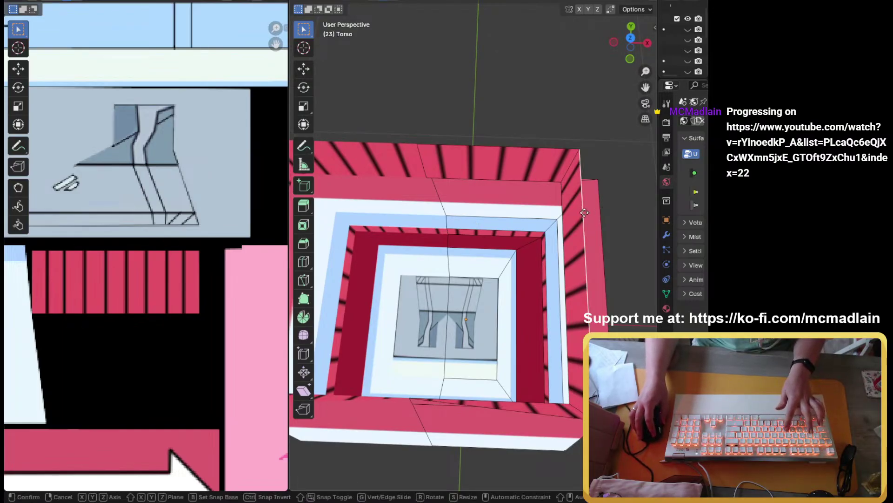
key("g")
right_click(492, 208)
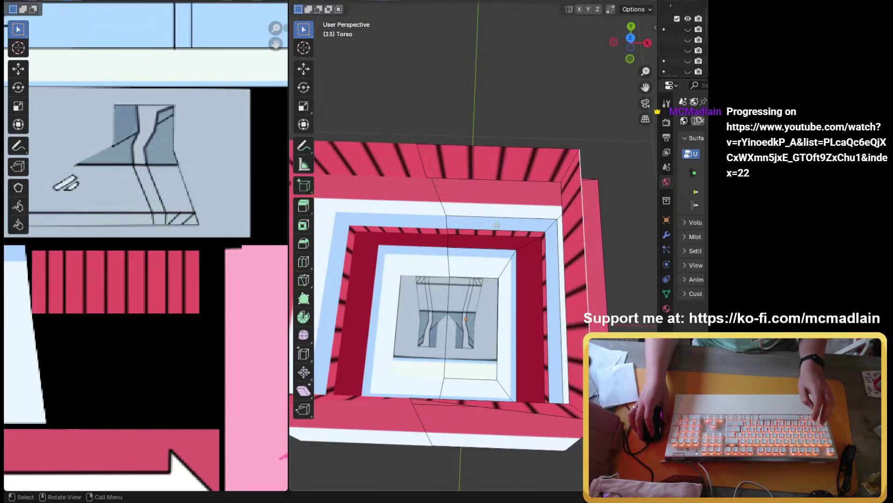
left_click(559, 415, "shift")
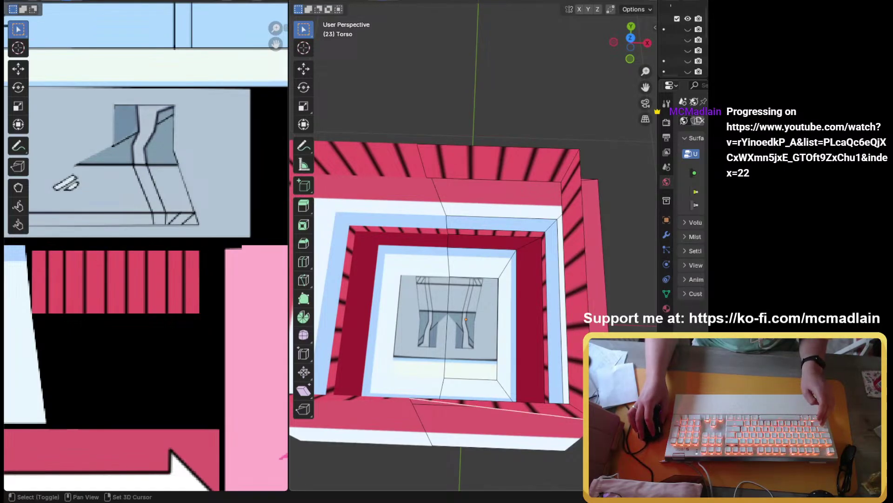
left_click(487, 143, "shift")
key("e")
right_click(520, 247)
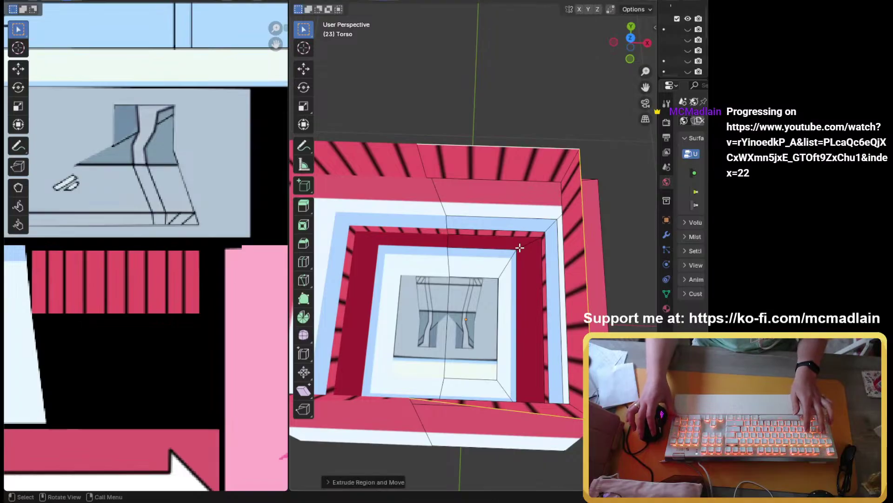
key("s")
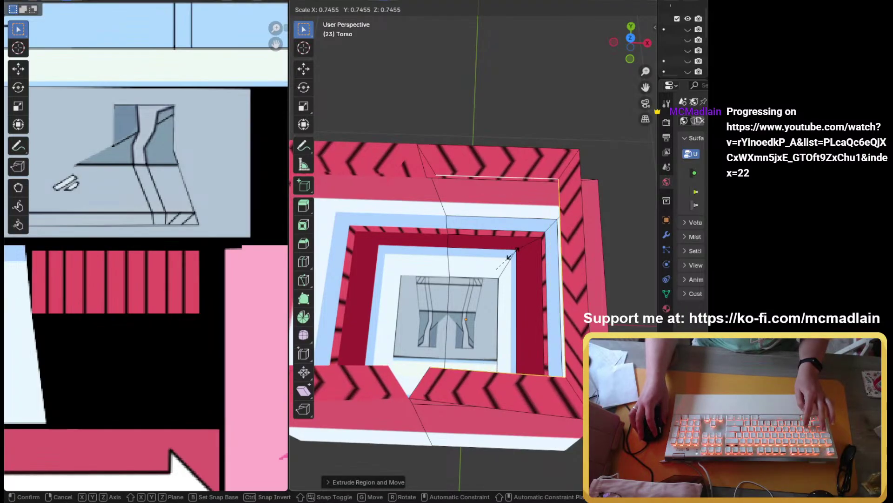
left_click(510, 256)
Step: Select the front and back inner vertices of the extruded collar rim nearest the centre line in top view
middle_click_drag(509, 256, 505, 291)
key("KP_7")
scroll(577, 278, "up", 4)
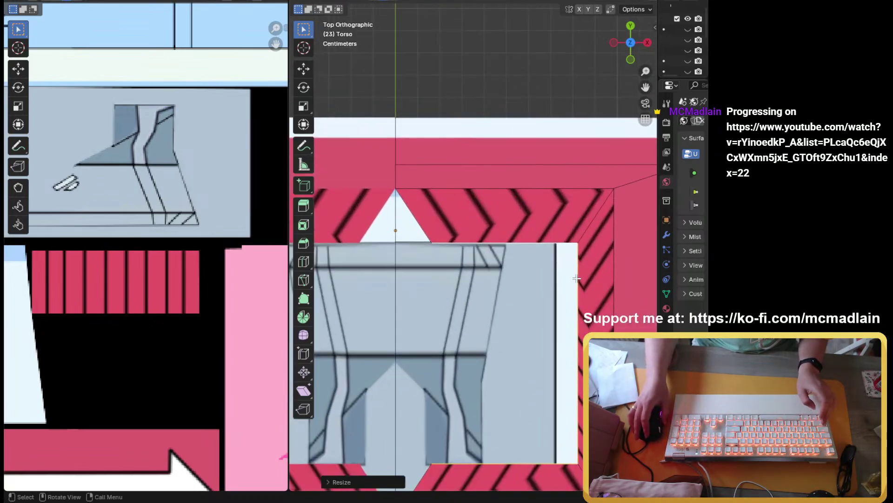
middle_click_drag(436, 281, 464, 212, "shift")
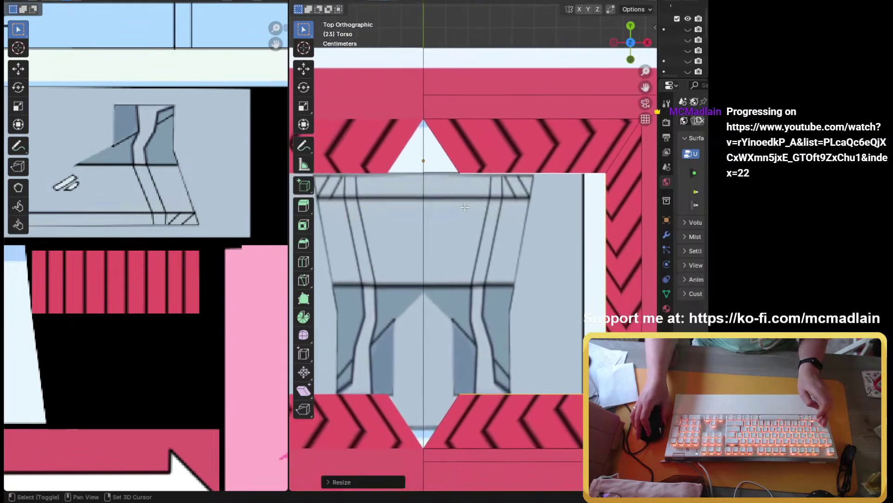
key("Tab")
left_click(458, 172)
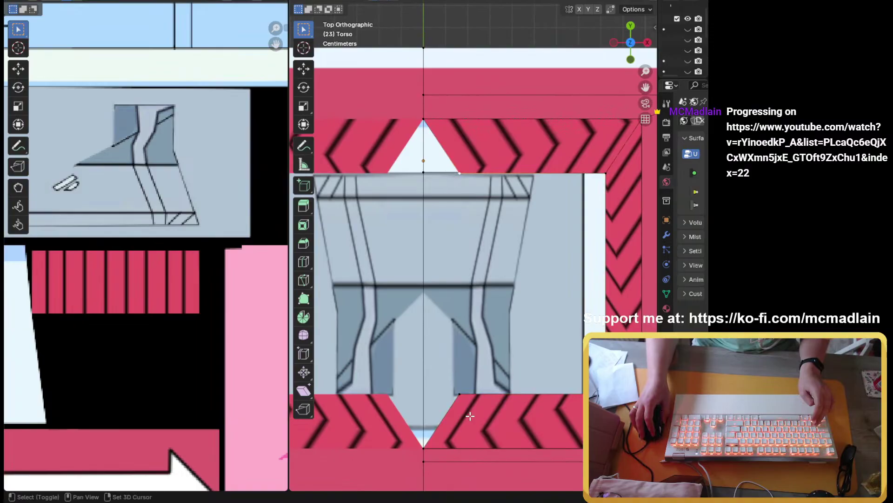
left_click(460, 394, "shift")
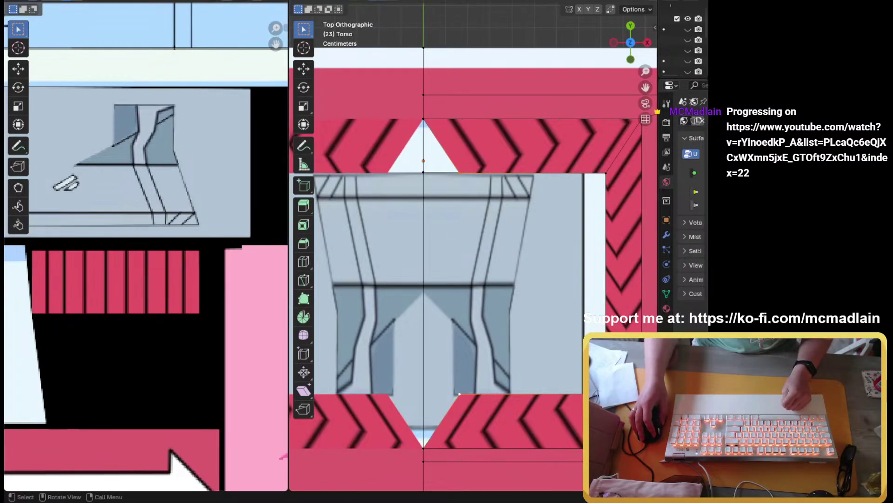
Step: Set the UV snap target to Vertex and try moving the two inner rim vertices onto the centre line
left_click(237, 2)
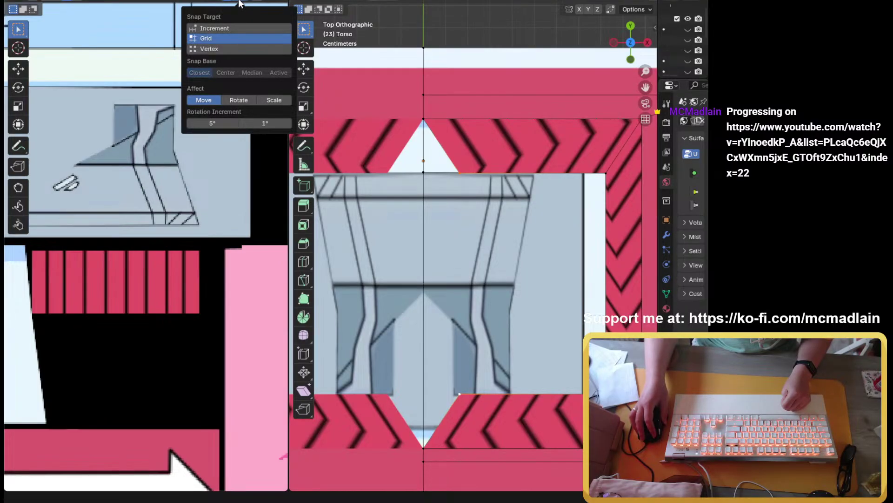
left_click(227, 51)
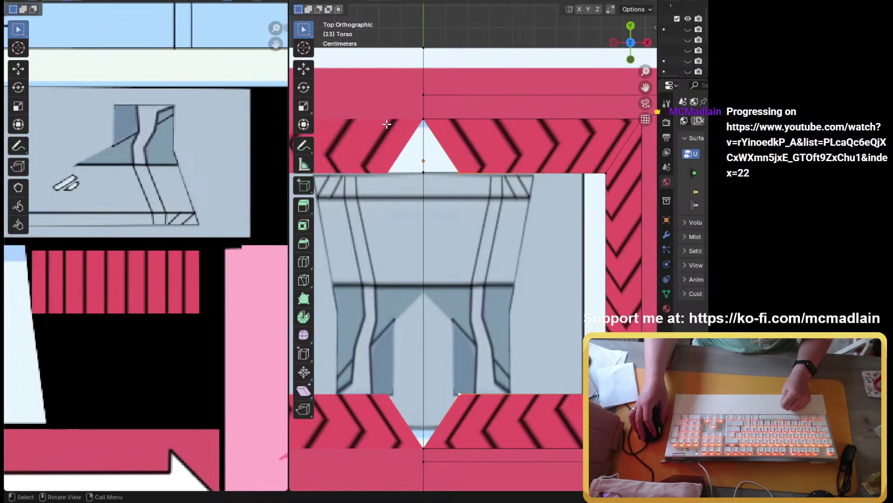
key("g")
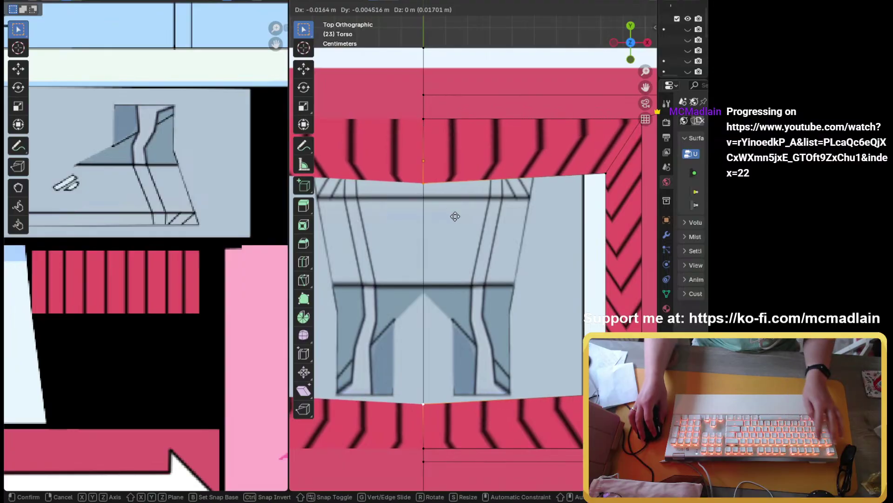
left_click(449, 201)
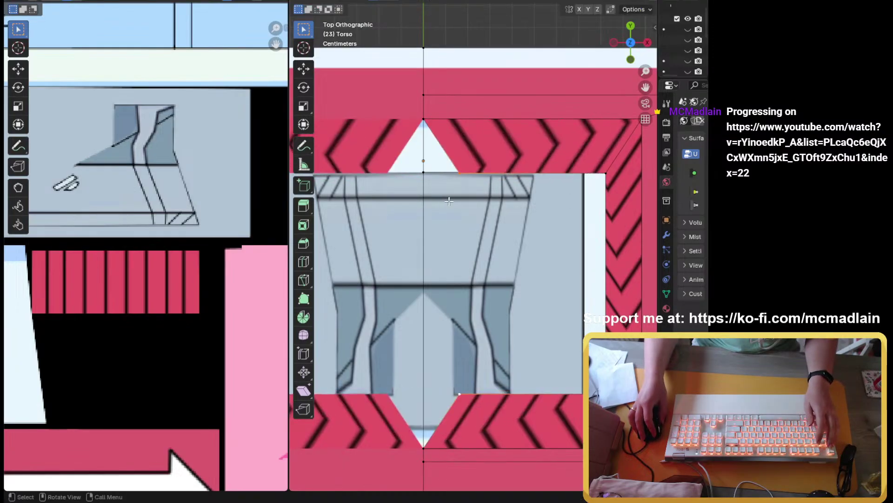
Step: Try merging the two inner rim vertices with Collapse, At Center and At Cursor, undoing each merge
key("b")
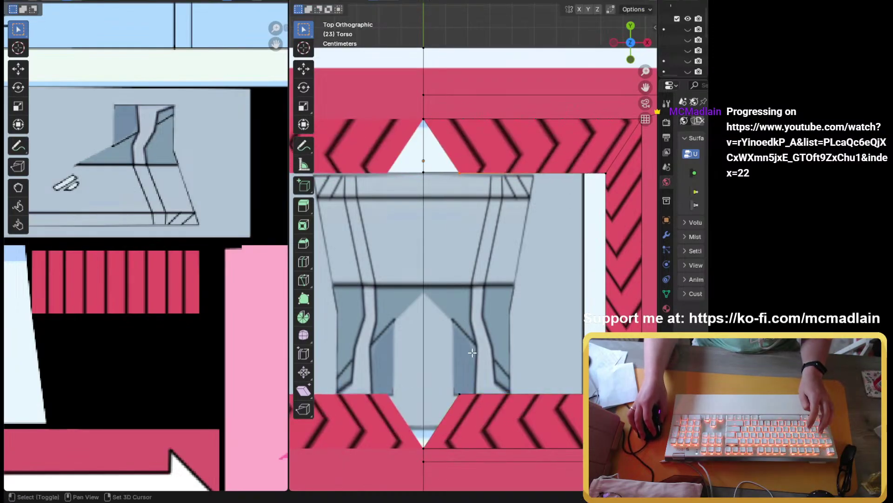
left_click_drag(464, 395, 526, 421)
key("m")
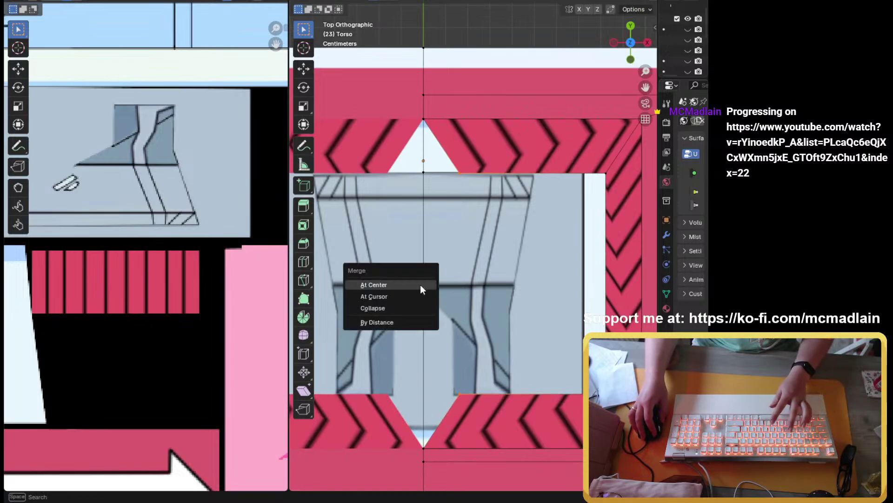
left_click(420, 309)
key("ctrl+z")
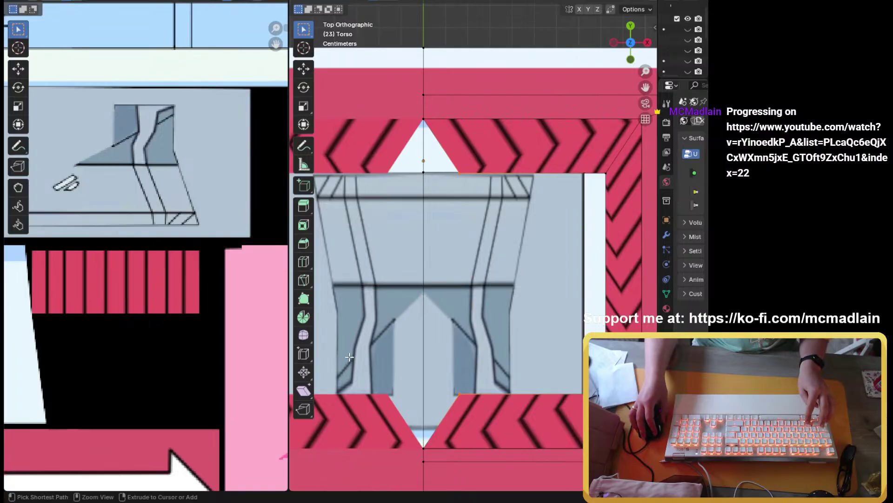
key("m")
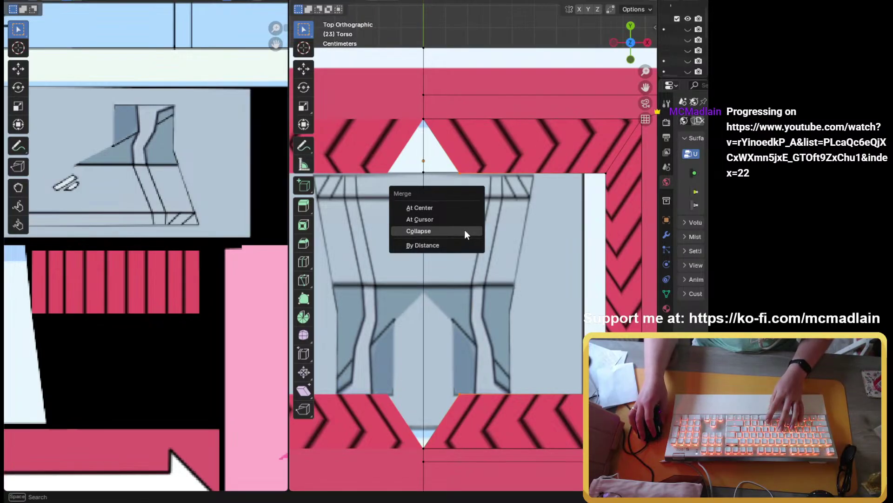
left_click(443, 203)
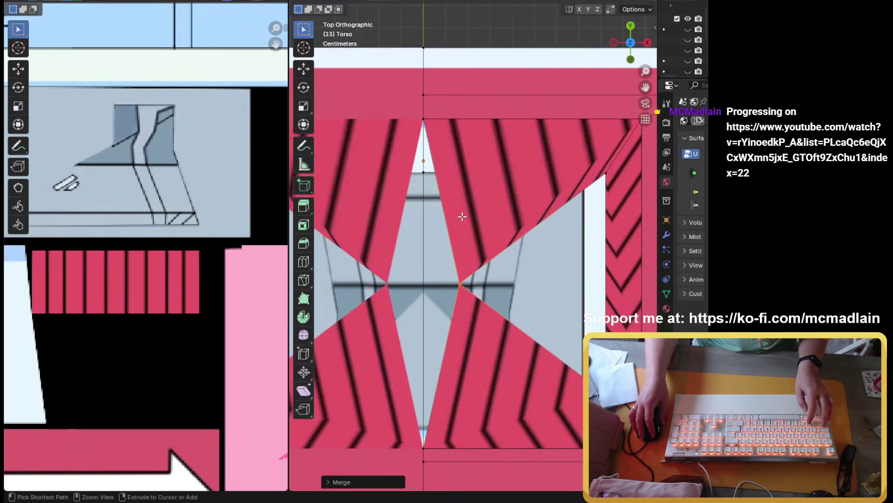
key("ctrl+z")
key("m")
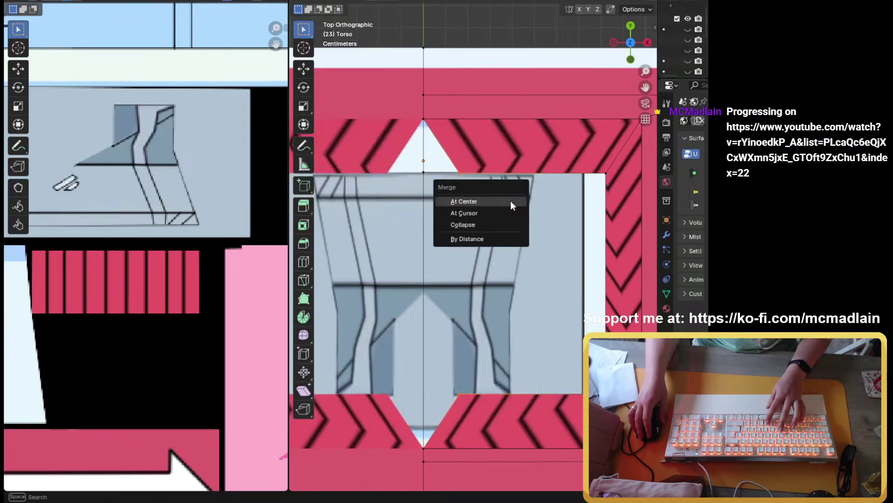
left_click(504, 214)
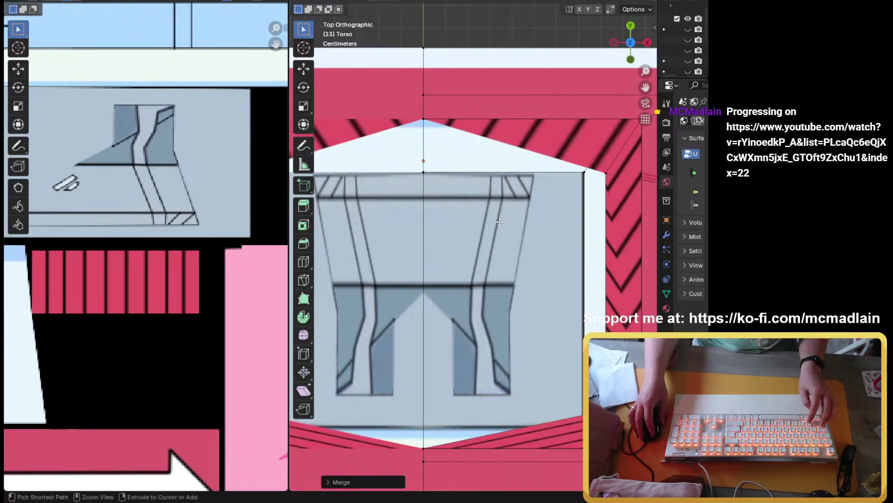
key("ctrl+z")
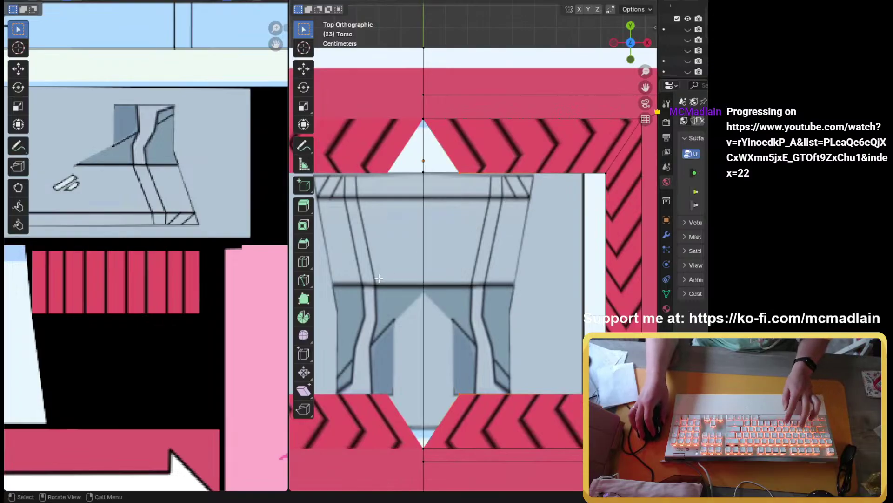
Step: Align the two inner rim vertices with the mirror centre line by setting their local median X to 0 m
key("m")
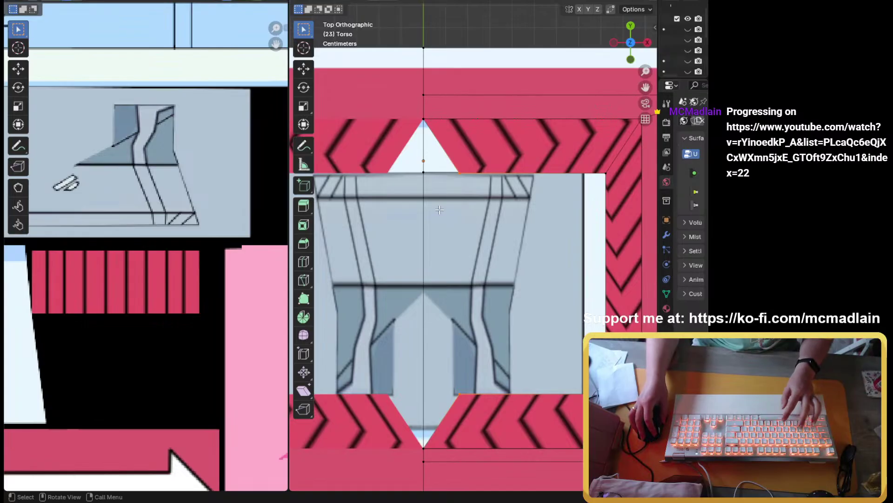
key("n")
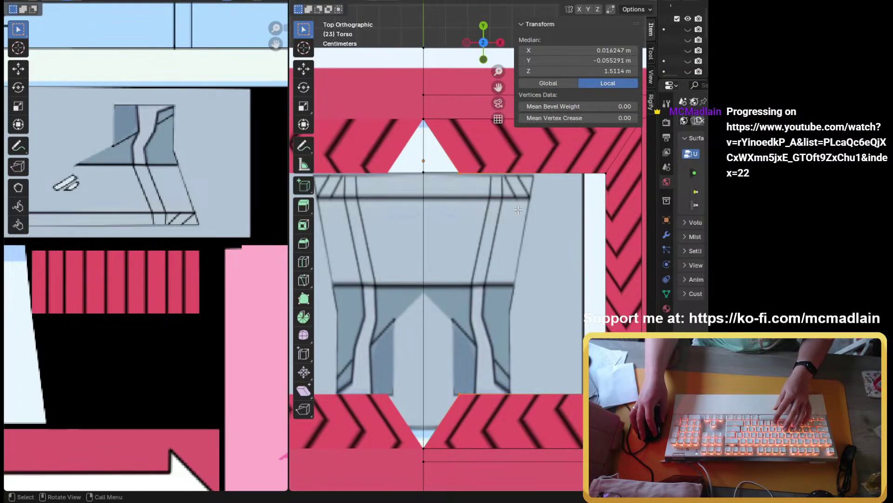
left_click(590, 50)
type("0")
key("Return")
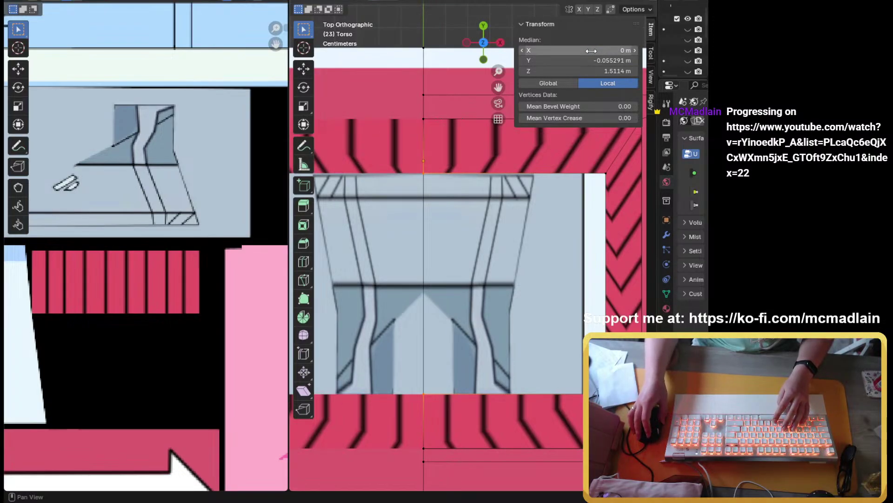
Step: Select the three lip faces on top of the collar rim and UV-project them from the top view
scroll(524, 310, "down", 5)
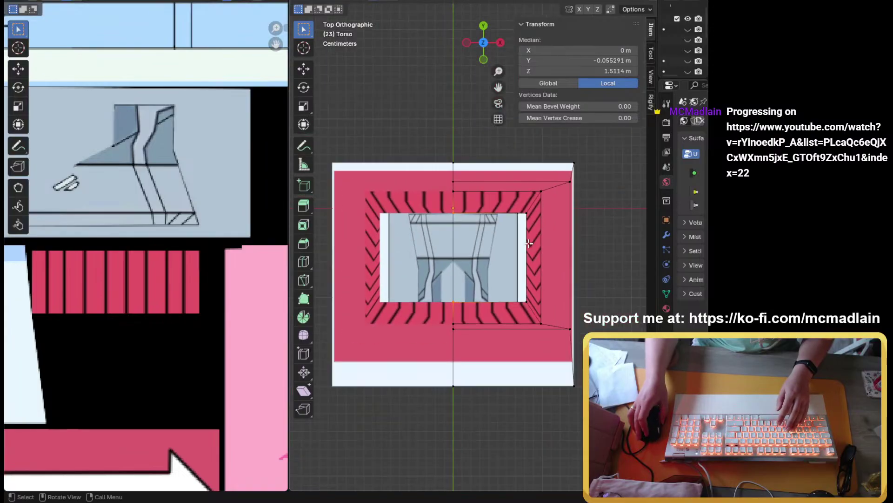
middle_click_drag(523, 310, 511, 260)
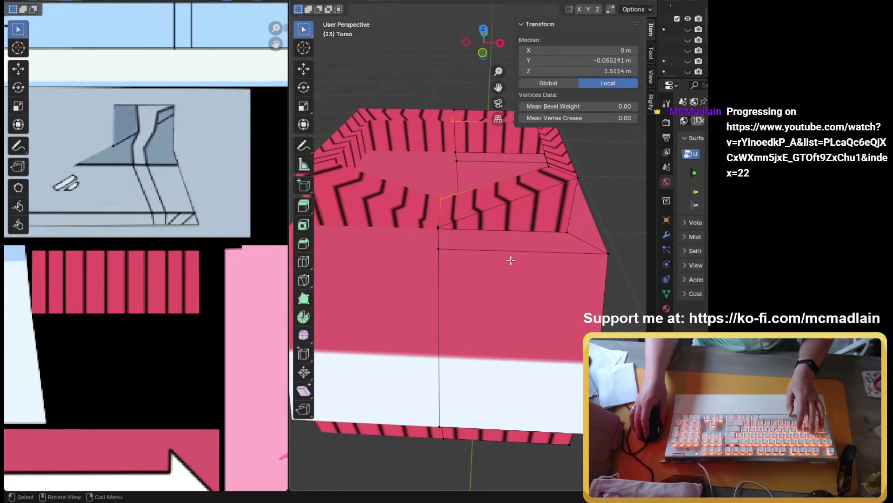
middle_click_drag(486, 231, 335, 275)
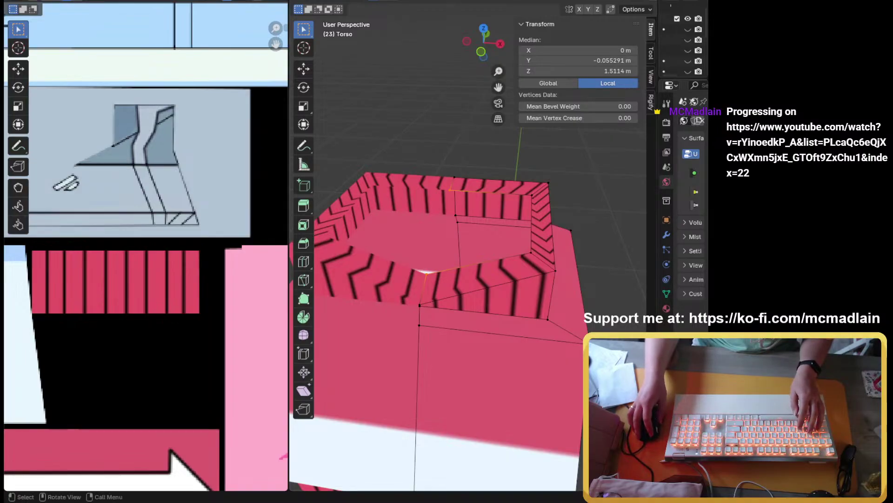
key("alt+a")
key("3")
left_click(489, 283)
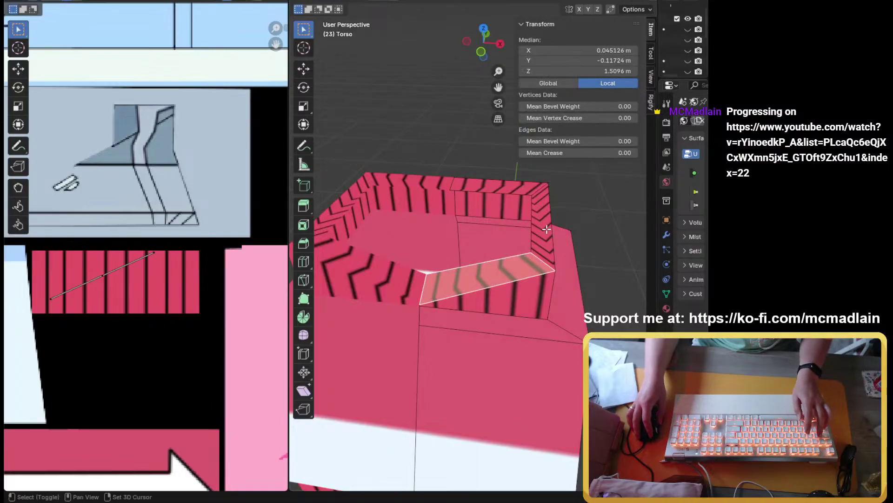
left_click(542, 228, "shift")
left_click(485, 187, "shift")
key("KP_7")
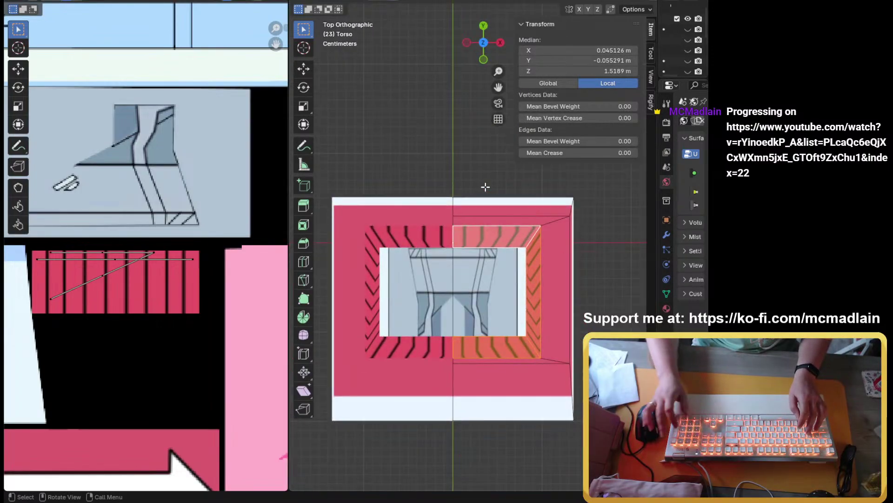
key("u")
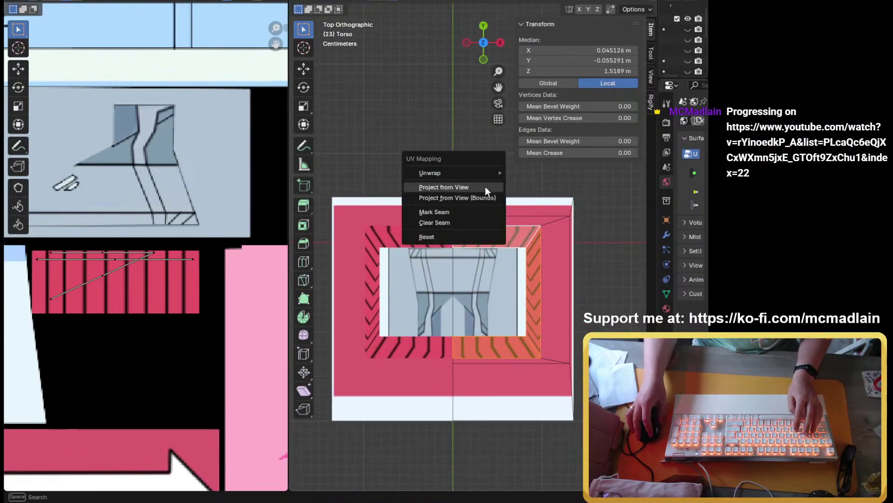
left_click(485, 186)
Step: Move the rim faces' UV island onto the atlas's red shade swatches and scale it down to about 0.343
scroll(89, 268, "down", 2)
scroll(90, 269, "down", 3)
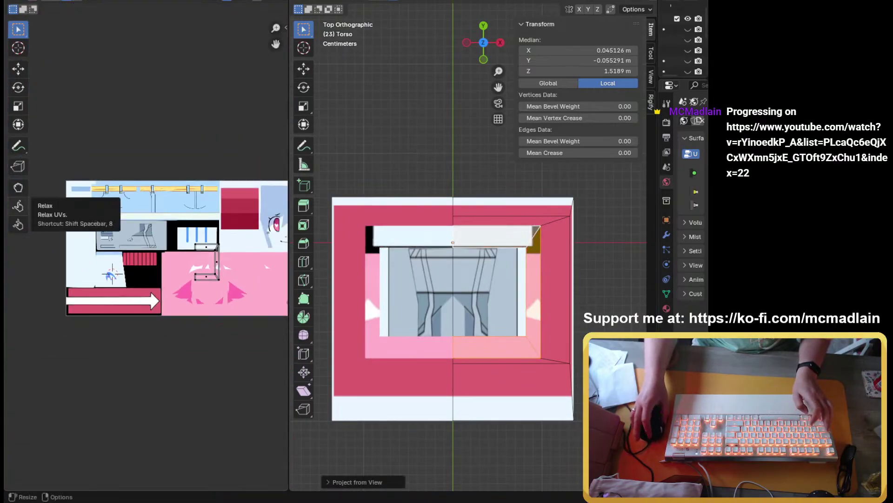
middle_click_drag(140, 261, 89, 261)
scroll(218, 234, "up", 3)
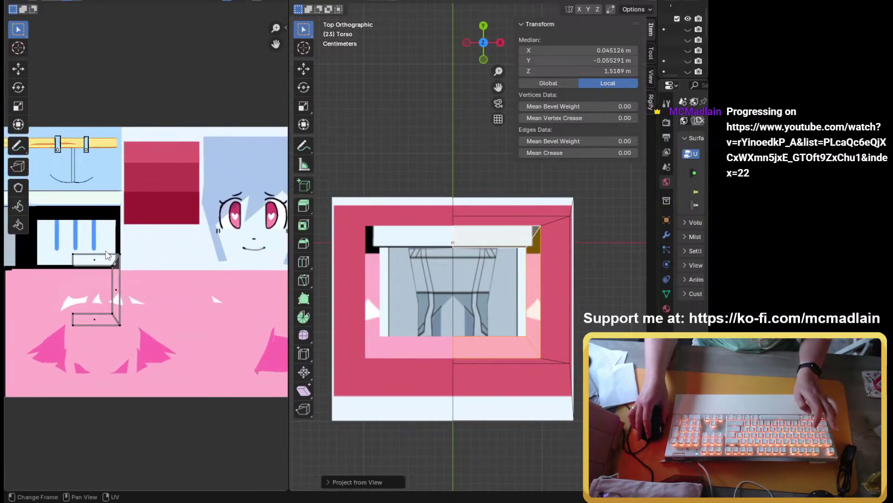
key("b")
left_click_drag(132, 334, 66, 246)
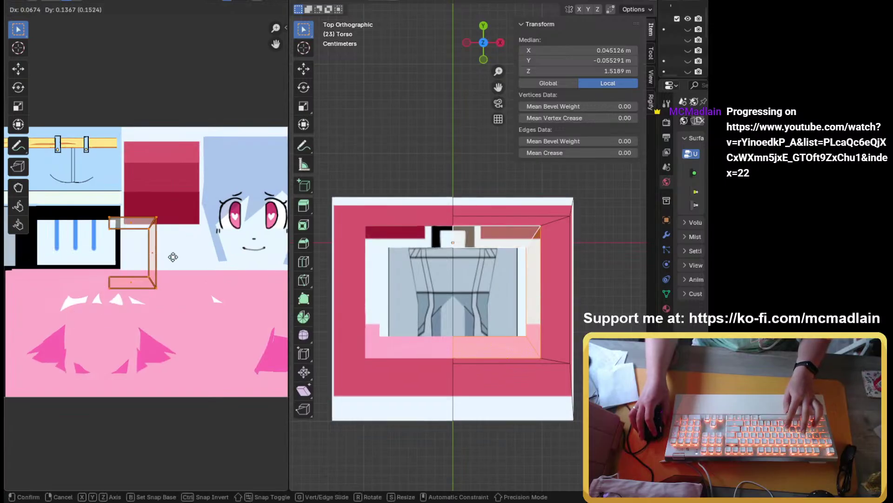
key("g")
left_click(211, 243)
key("s")
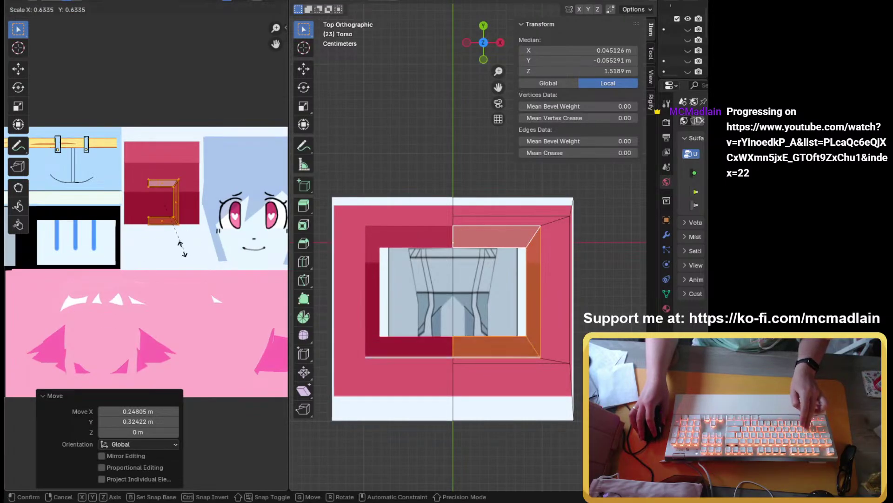
left_click(160, 234)
Step: Position the rim's UV island entirely within the middle shade of the red swatches
key("g")
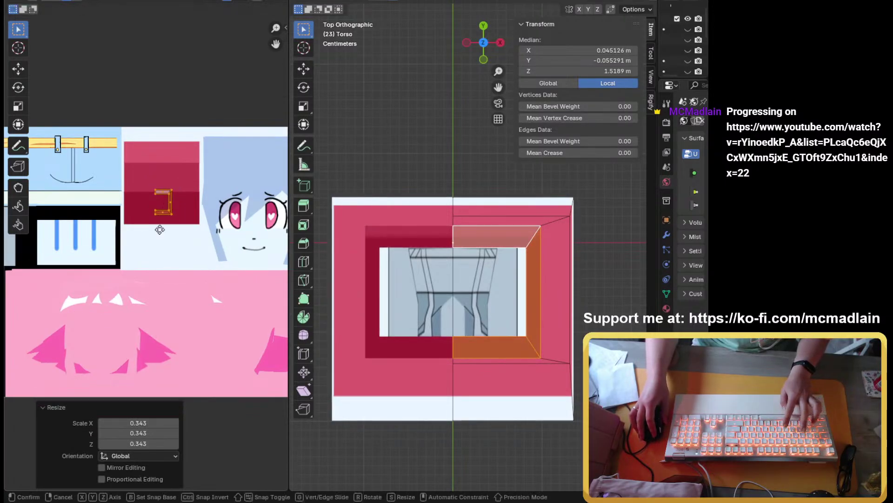
left_click(166, 241)
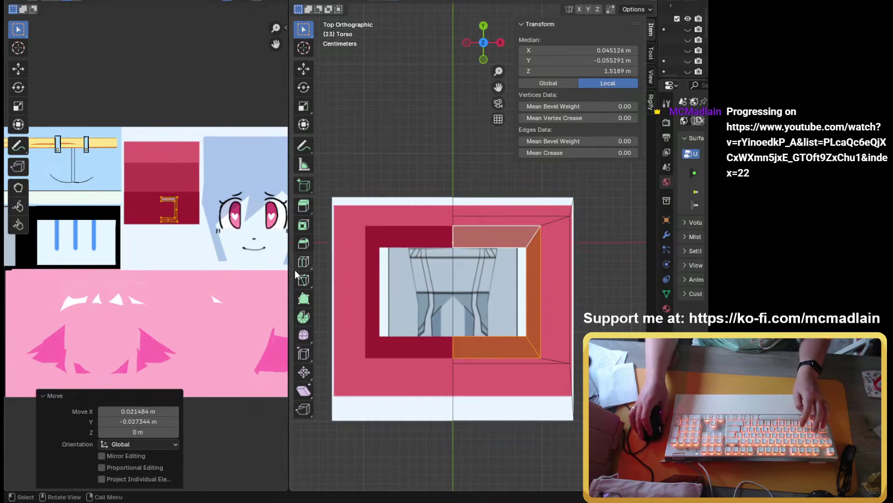
key("g")
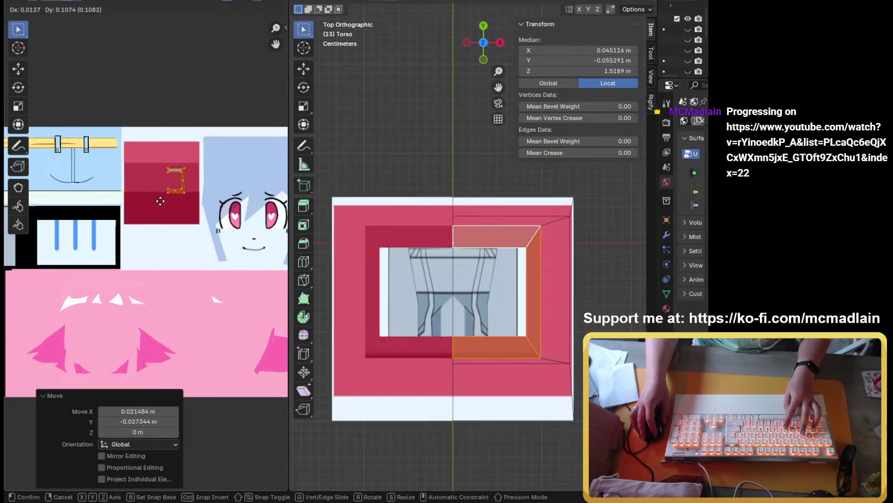
left_click(160, 199)
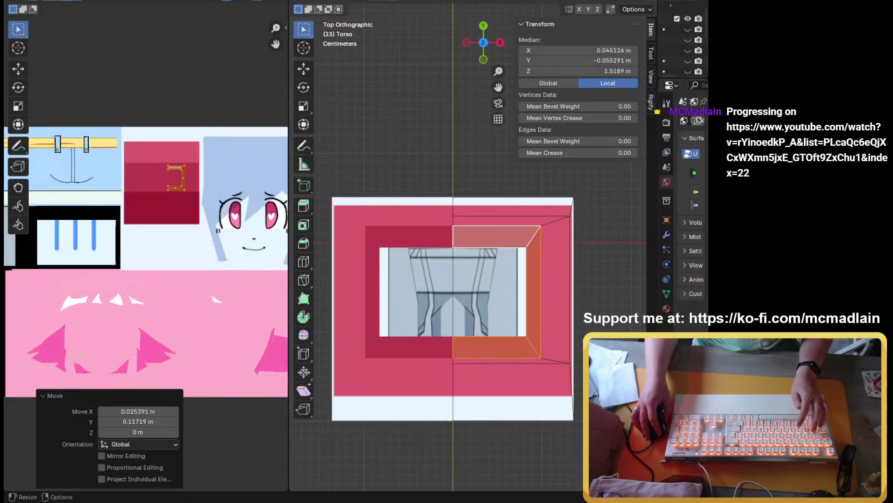
middle_click_drag(442, 353, 454, 285)
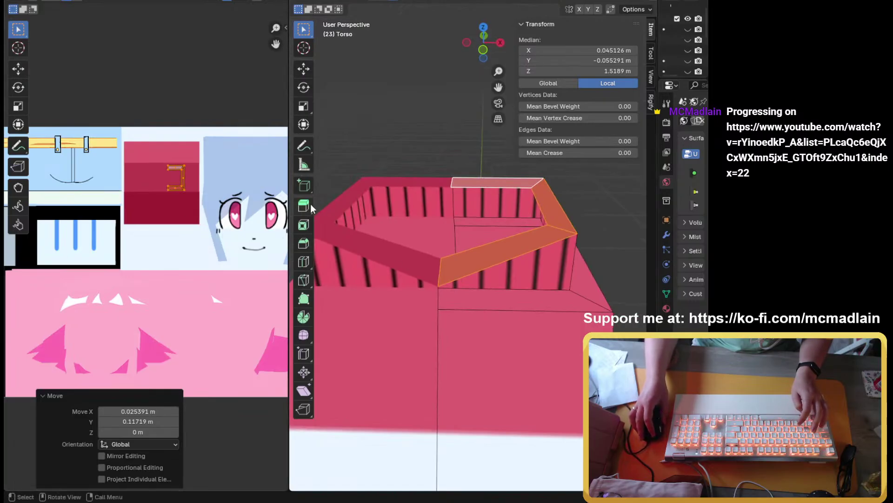
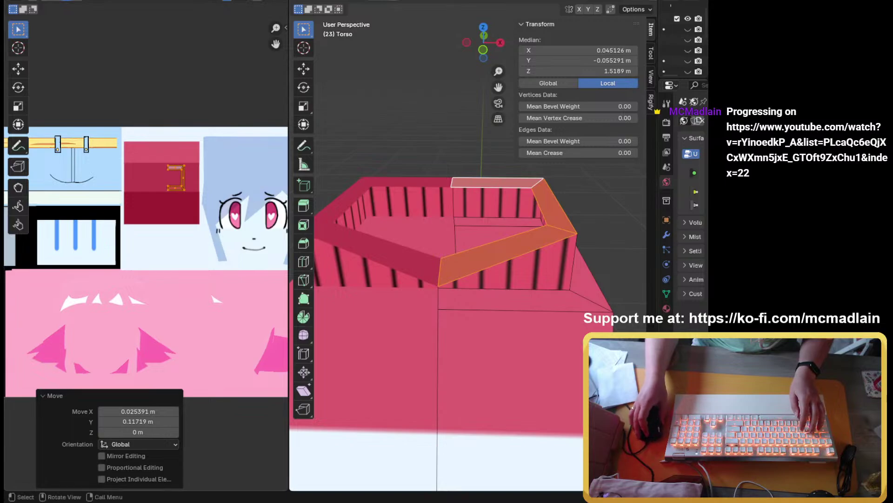
Step: Extrude the collar rim's three inner edges straight down along Z by about 0.024 m to form an inner wall
middle_click_drag(454, 205, 454, 222)
key("2")
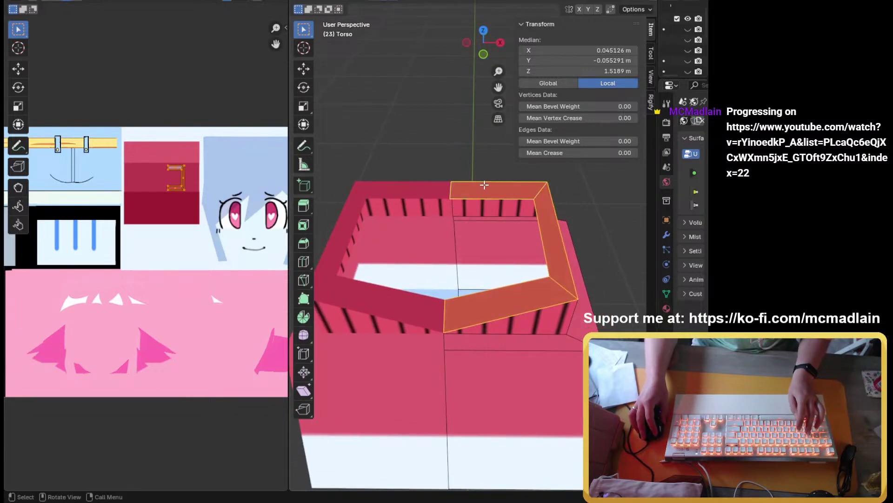
left_click(493, 201)
left_click(533, 238, "shift")
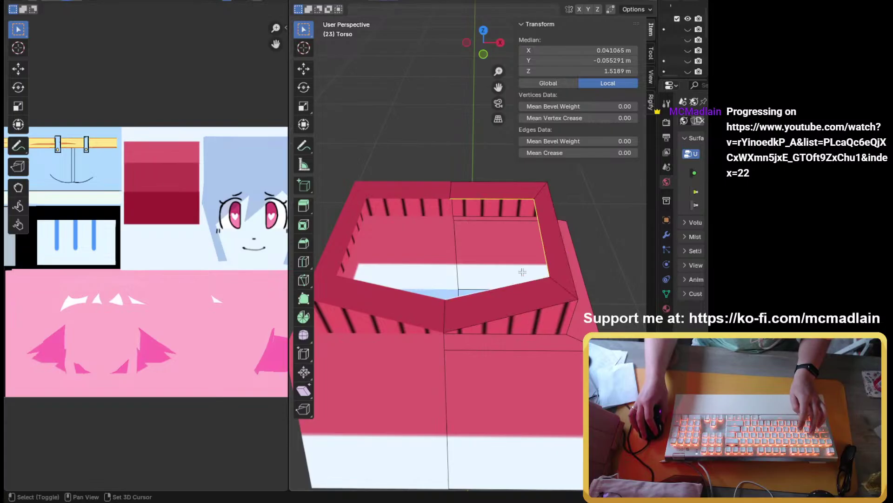
key("g")
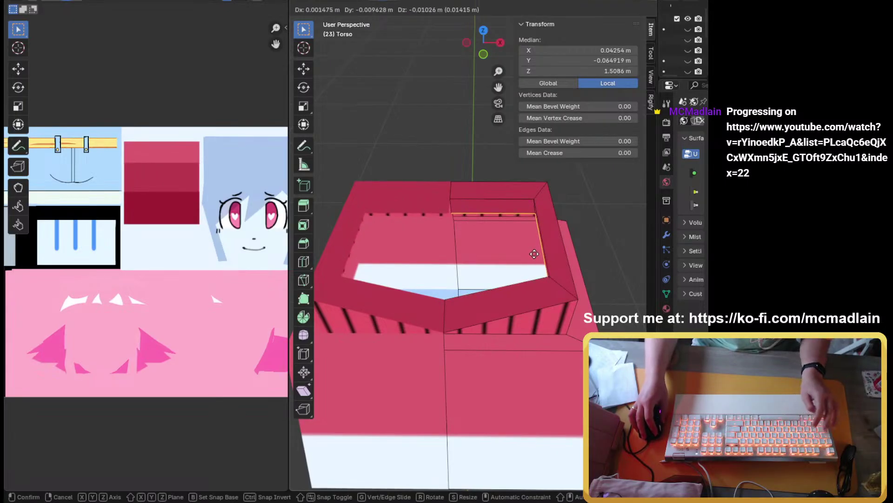
key("z")
left_click(535, 257)
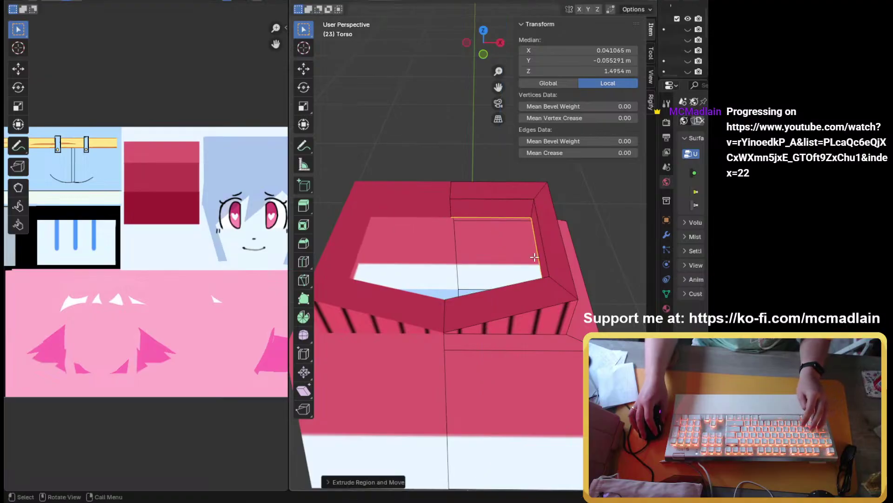
Step: Leave mesh editing and unhide all of the character's objects
scroll(430, 277, "down", 4)
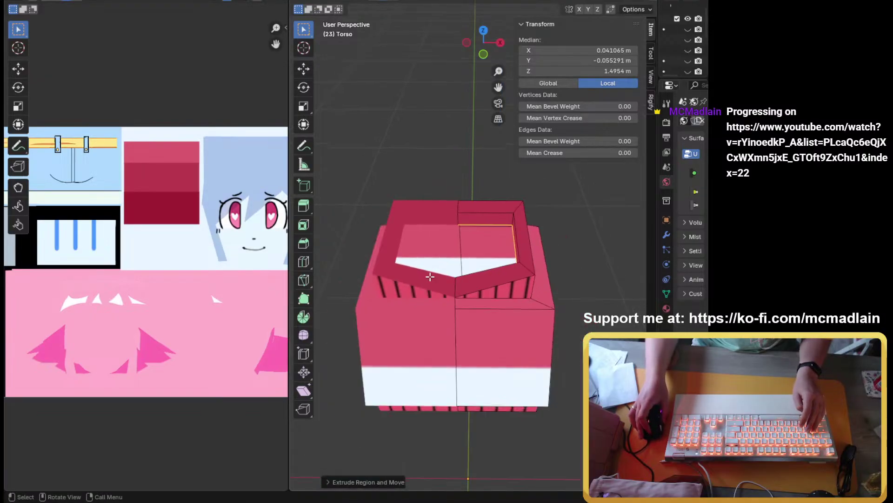
middle_click_drag(429, 277, 428, 225)
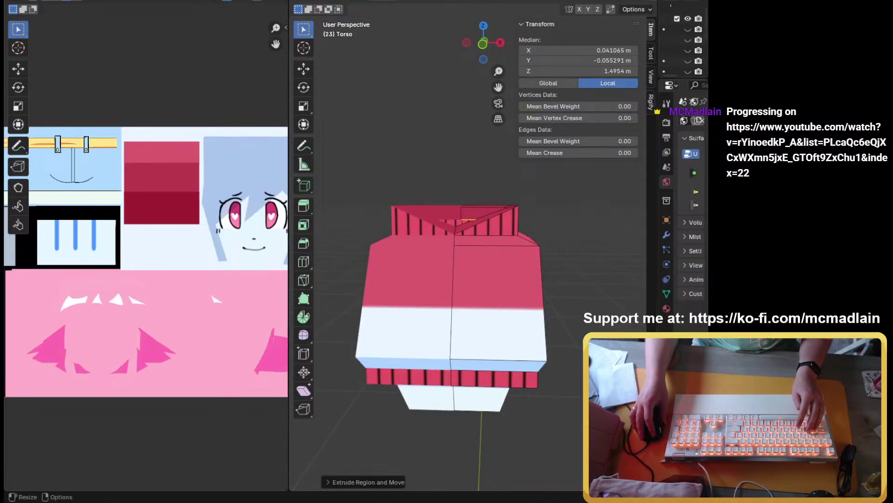
key("h")
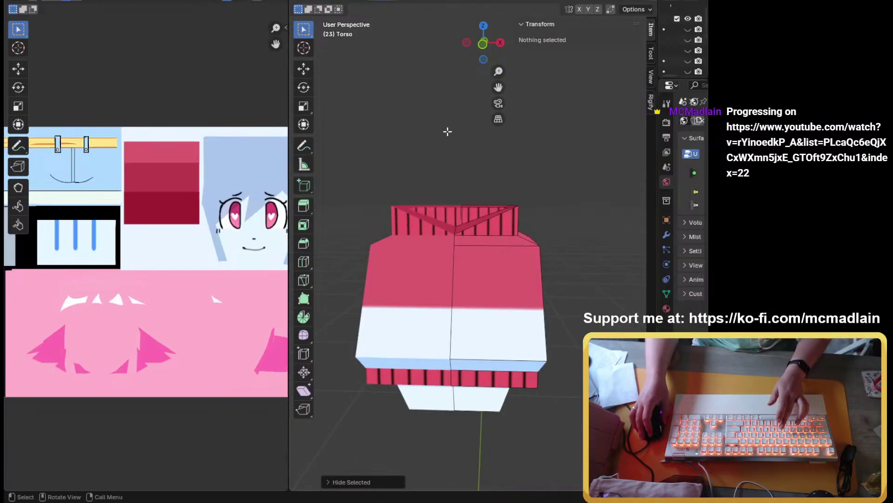
key("Tab")
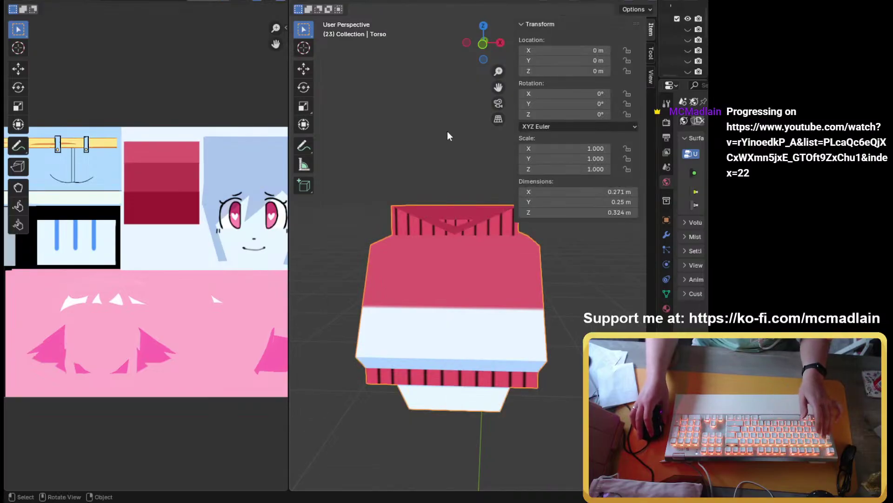
key("h")
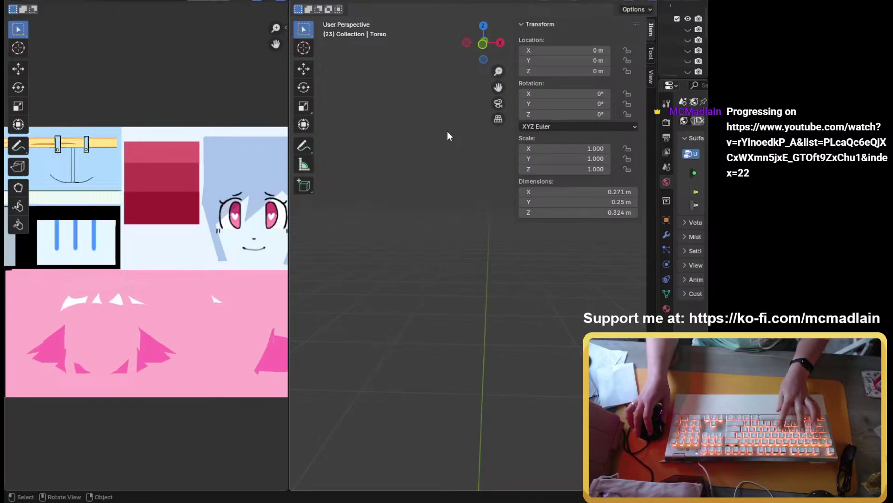
key("ctrl+h")
left_click(448, 131)
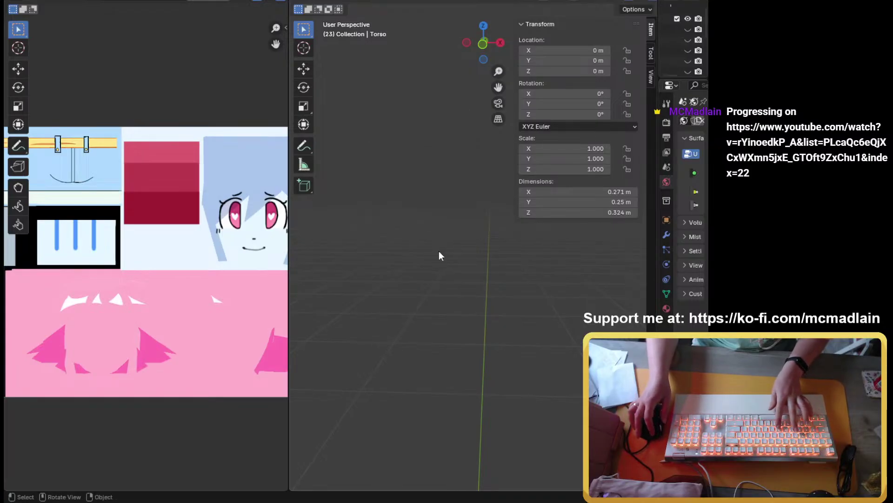
key("alt+h")
scroll(440, 251, "down", 5)
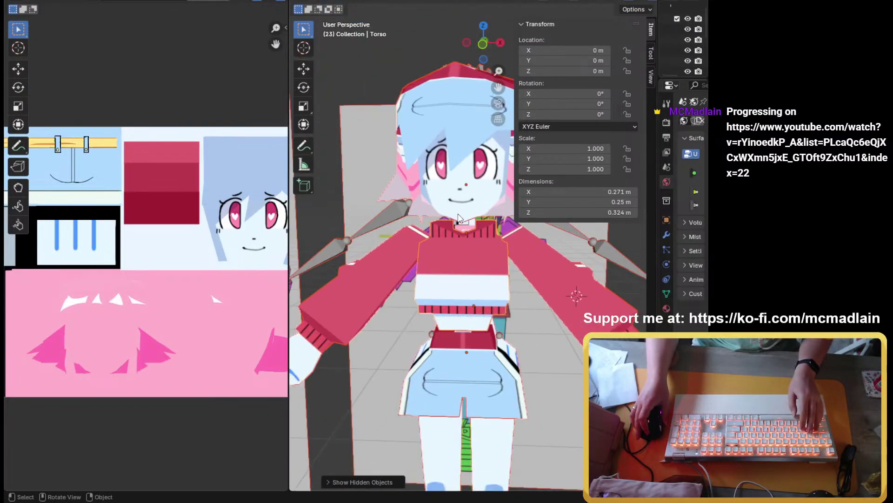
Step: Examine how the collar and jacket torso fit around the character's neck and head from the front, side and top
left_click(521, 331)
middle_click_drag(521, 331, 529, 348)
mouse_move(467, 291)
middle_mouse_down()
mouse_move(440, 294)
mouse_move(474, 298)
mouse_move(450, 297)
middle_mouse_up()
scroll(450, 297, "up", 5)
scroll(465, 261, "up", 3)
left_click(466, 261)
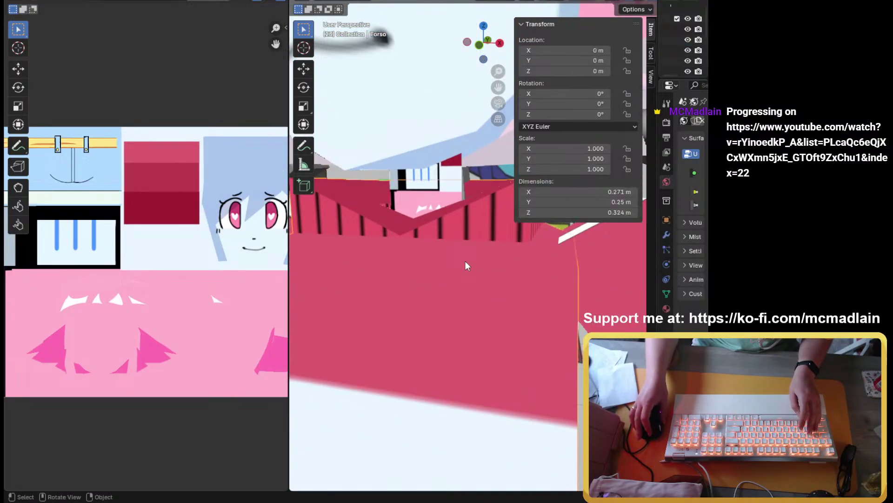
middle_click_drag(466, 261, 452, 283)
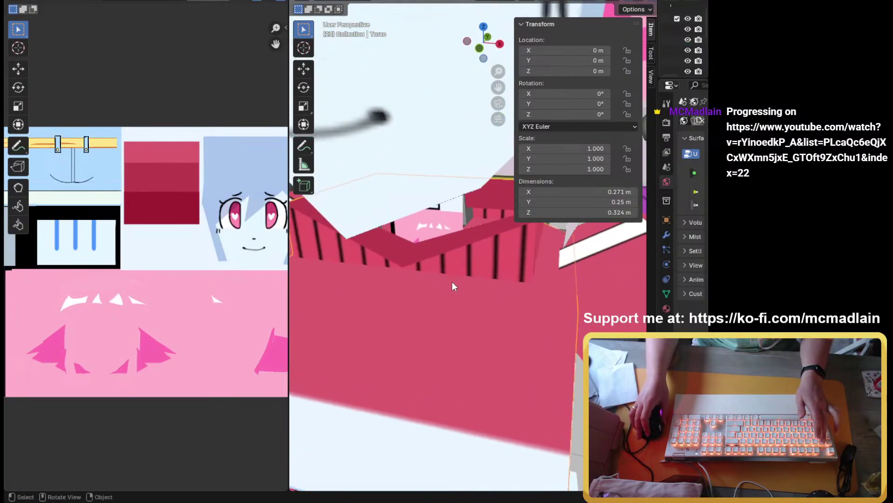
key("grave")
left_click(452, 271)
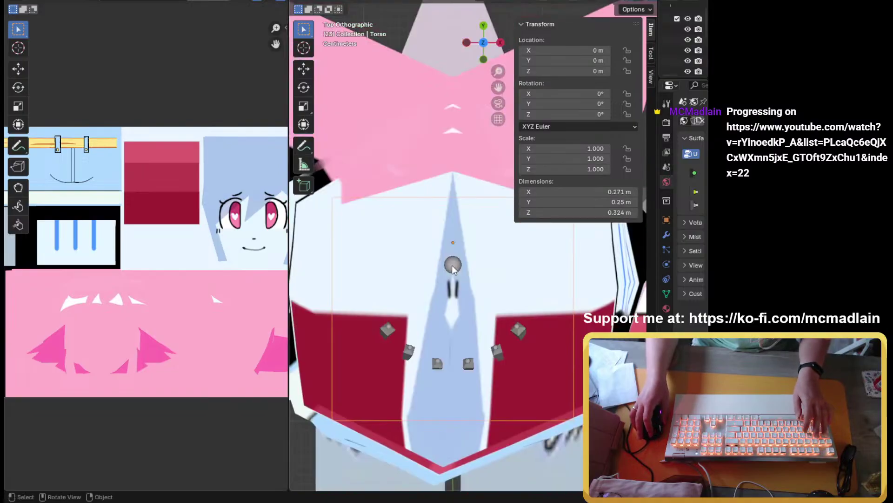
middle_click_drag(462, 252, 447, 283)
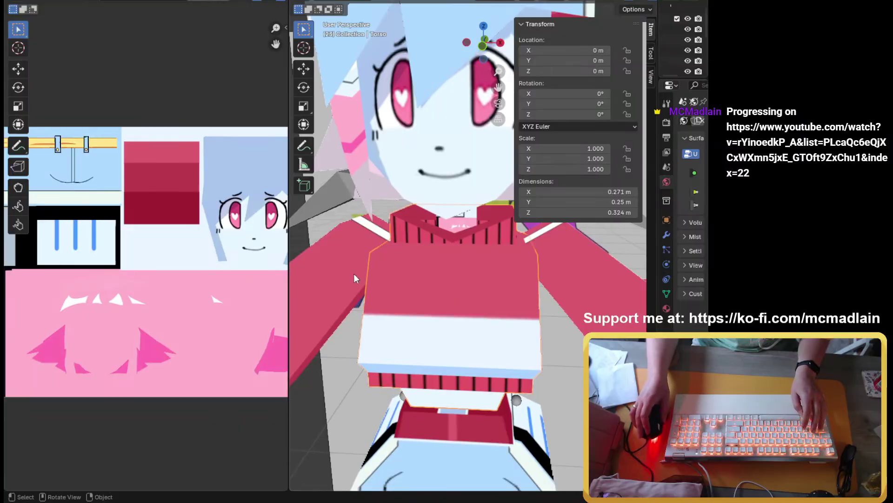
Step: Resume editing the torso mesh and reveal its hidden collar geometry
key("Tab")
middle_click_drag(425, 295, 523, 211)
left_click(522, 208)
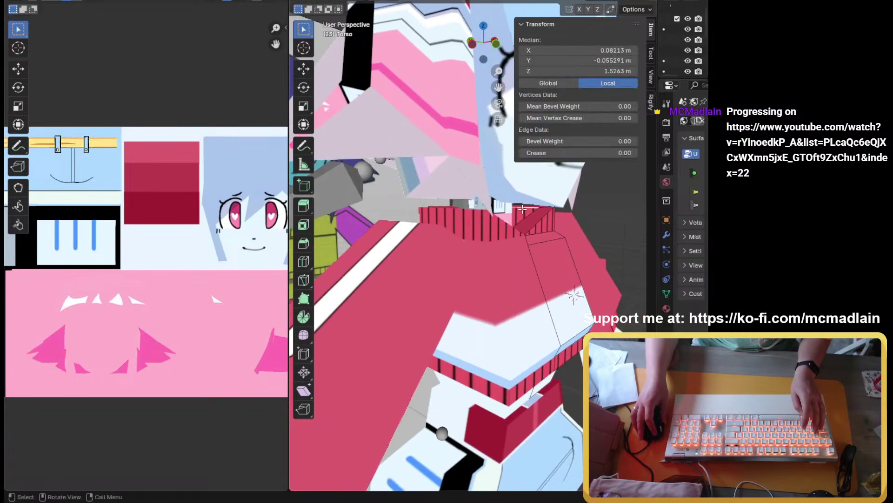
key("g")
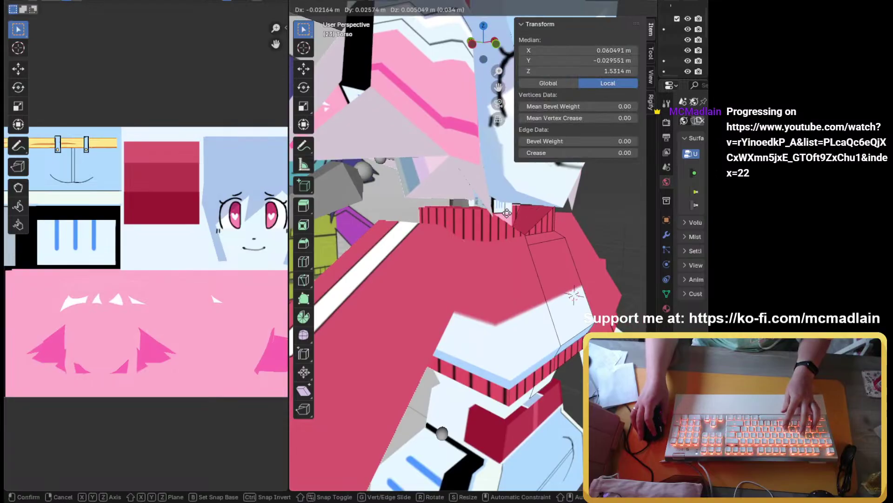
left_click(517, 223)
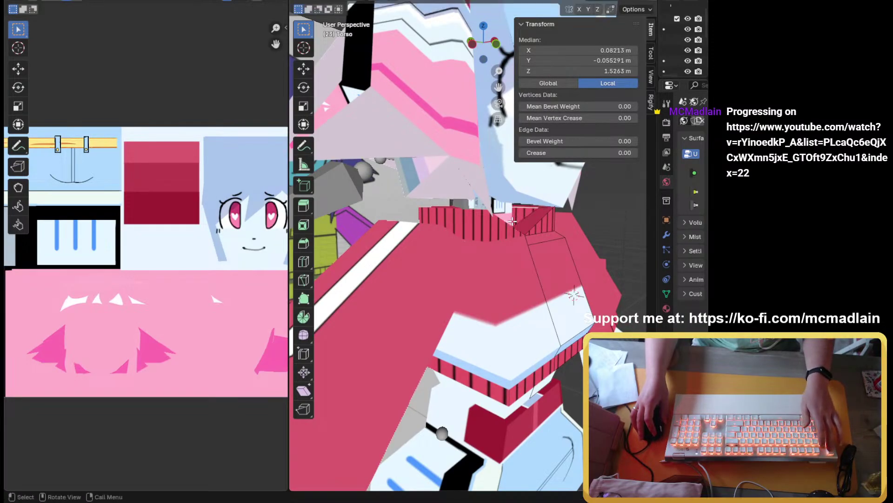
middle_click_drag(516, 223, 498, 259)
key("alt+h")
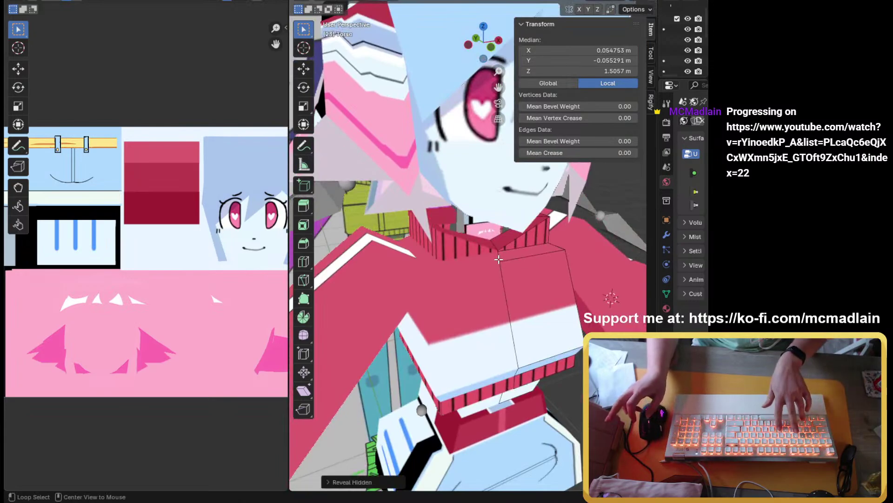
Step: Lower the selected inner edges of the jacket collar straight down along Z by about 0.03 m and leave mesh editing
middle_click_drag(498, 259, 497, 219)
left_click(516, 221)
left_click(464, 219, "shift")
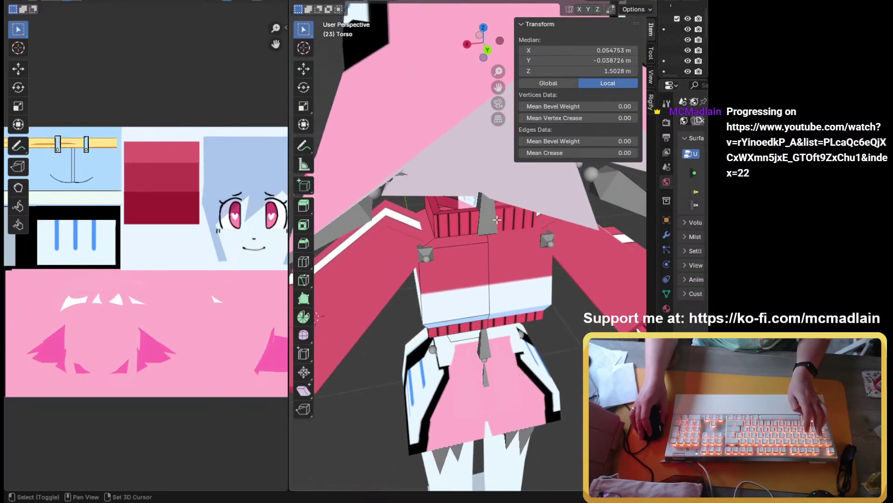
middle_click_drag(449, 205, 447, 271)
key("g")
key("z")
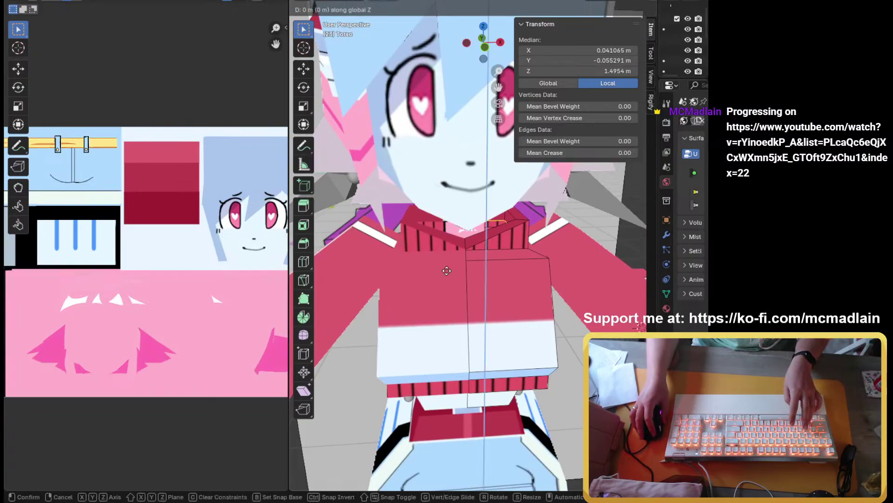
left_click(445, 288)
middle_click_drag(445, 287, 419, 287)
scroll(418, 287, "down", 3)
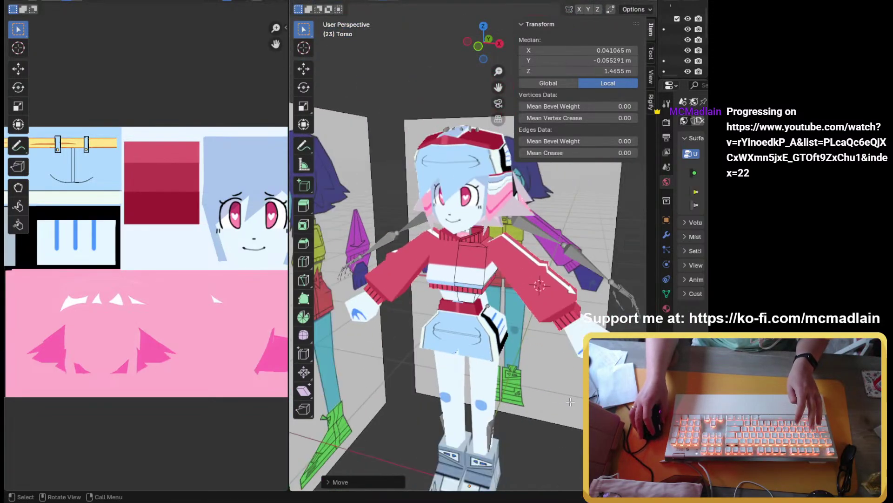
left_click(566, 385)
key("Tab")
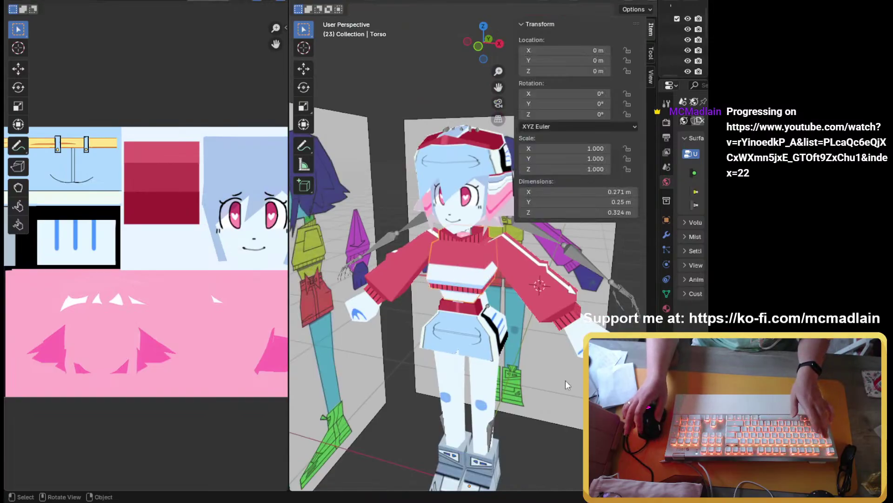
Step: Hide the metarig armature so that only the character's meshes and the reference images are displayed
middle_click_drag(566, 381, 535, 307)
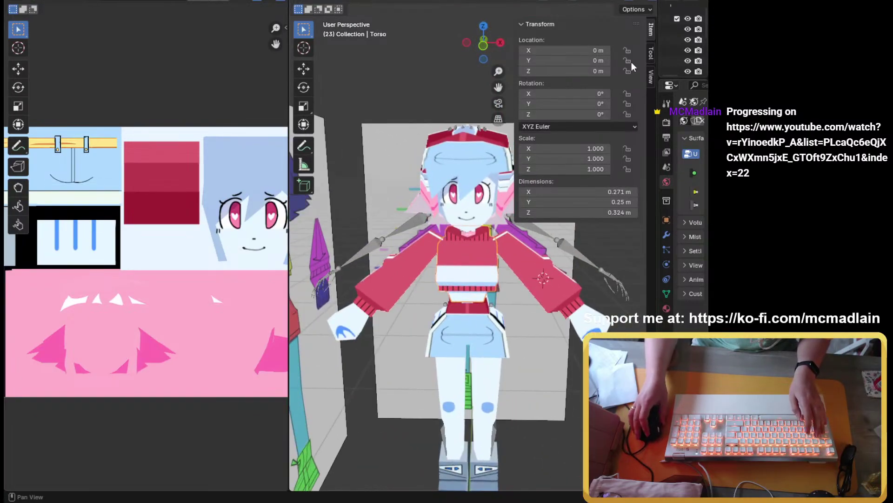
left_click(406, 220)
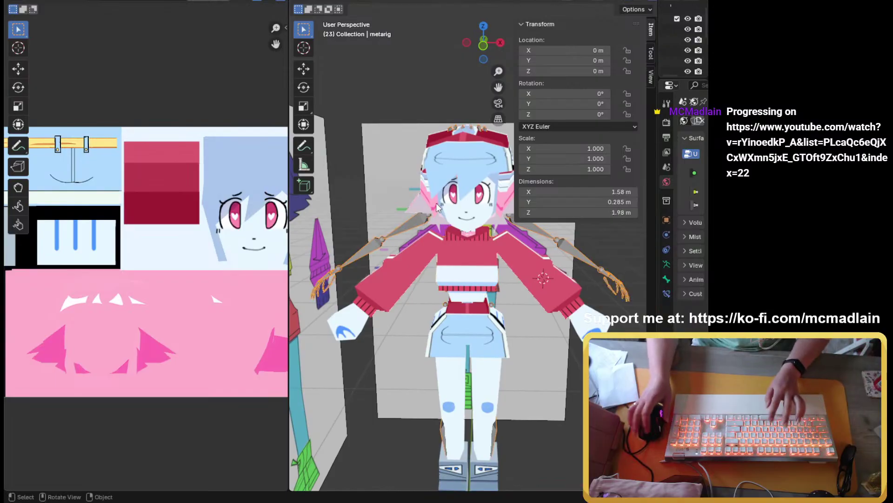
key("h")
middle_click_drag(426, 239, 354, 226)
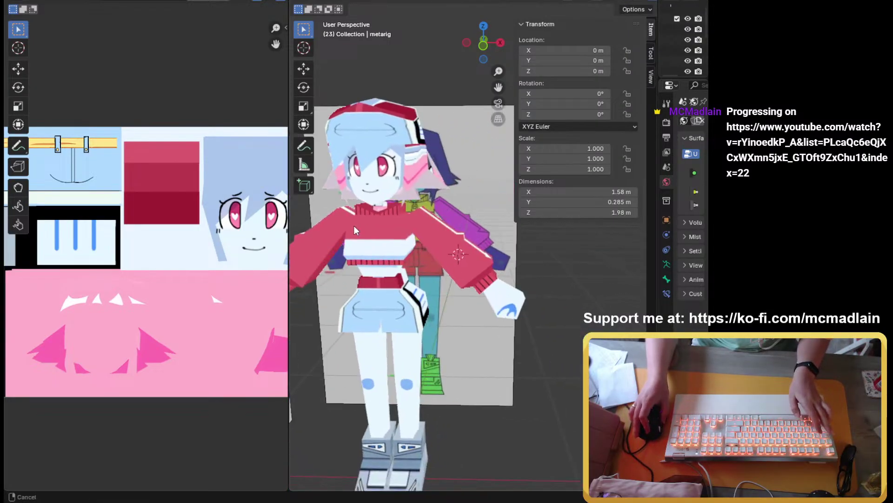
Step: Enlarge the 3D view by narrowing the UV editor and hiding the transform sidebar, and save the file
left_click_drag(291, 251, 267, 251)
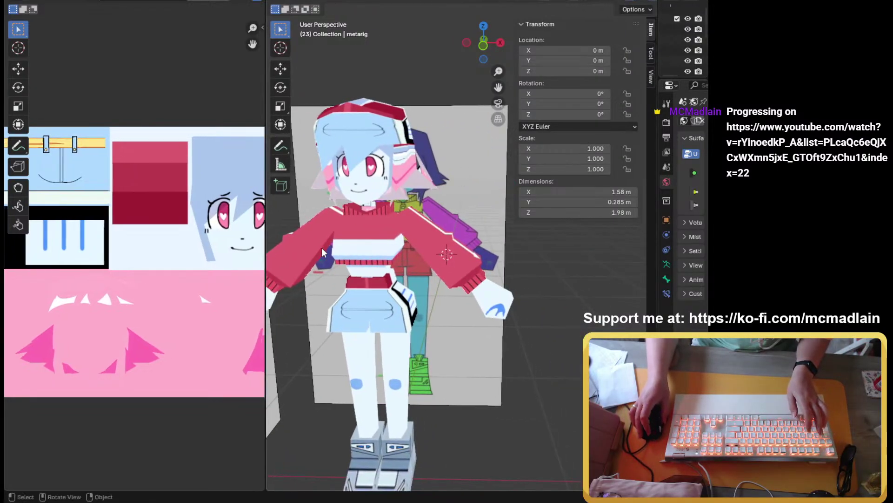
middle_click_drag(322, 247, 555, 183)
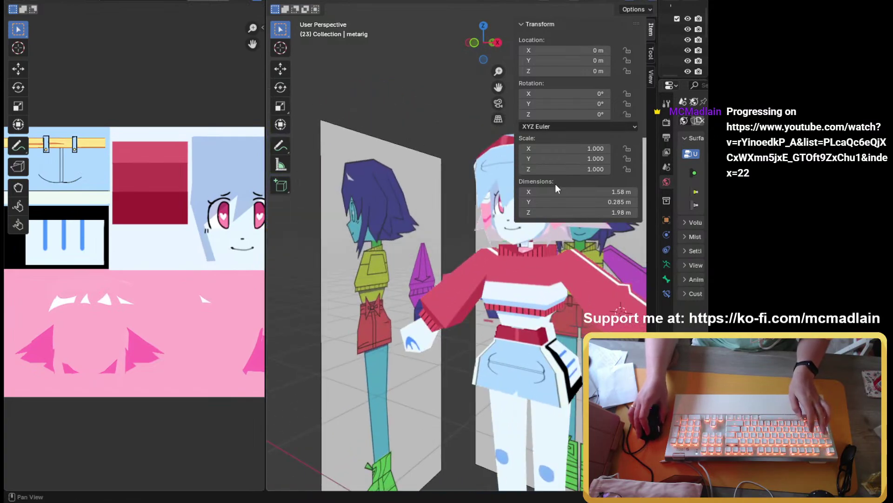
middle_click_drag(471, 335, 428, 236)
key("n")
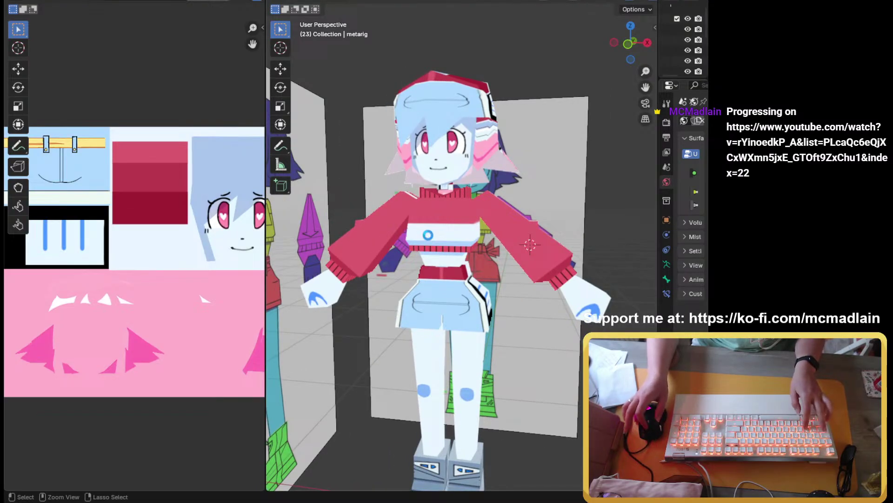
key("ctrl+s")
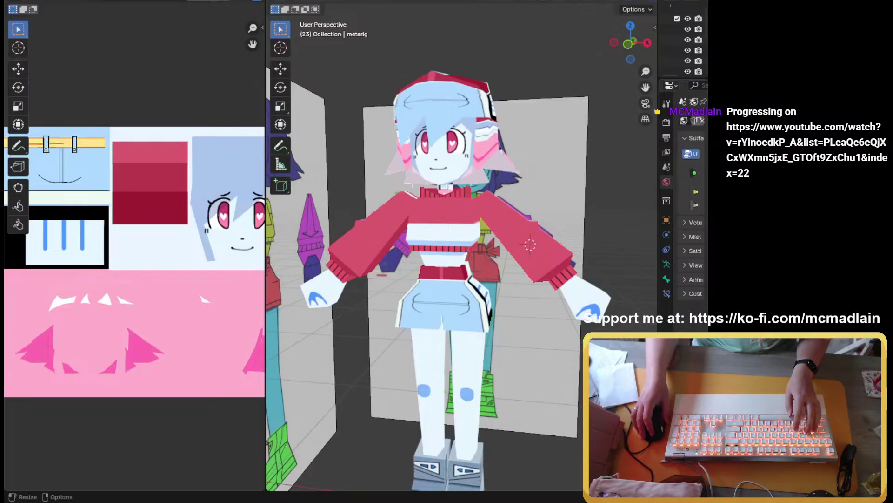
Step: Select the Neck object and start editing its mesh in the front orthographic view
middle_click_drag(535, 219, 457, 194)
left_click(456, 193)
left_click(457, 194)
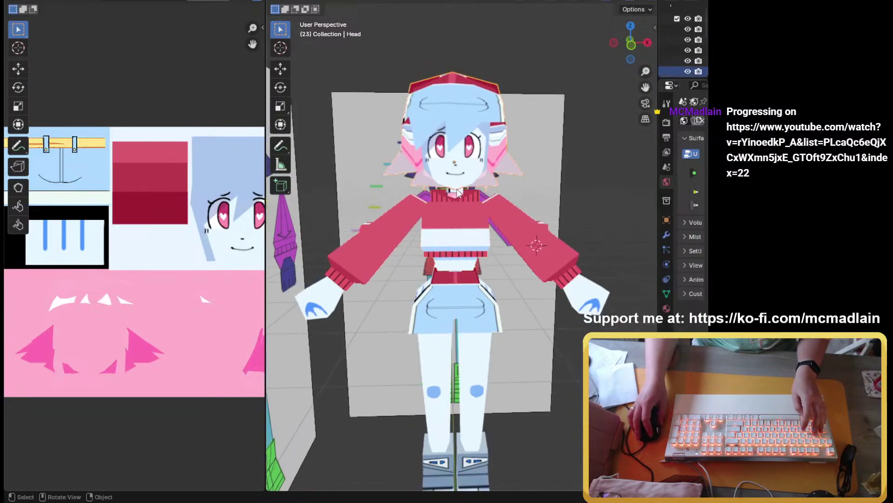
key("Tab")
scroll(465, 190, "up", 5)
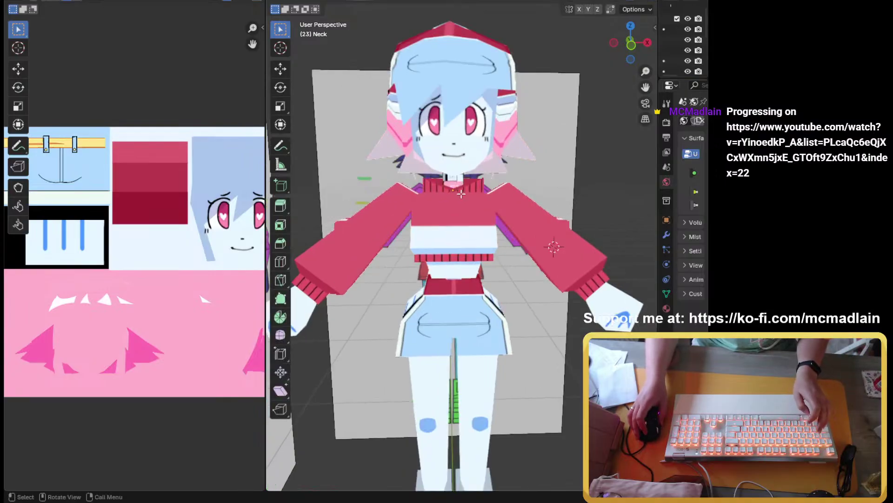
middle_click_drag(469, 188, 464, 342)
key("KP_1")
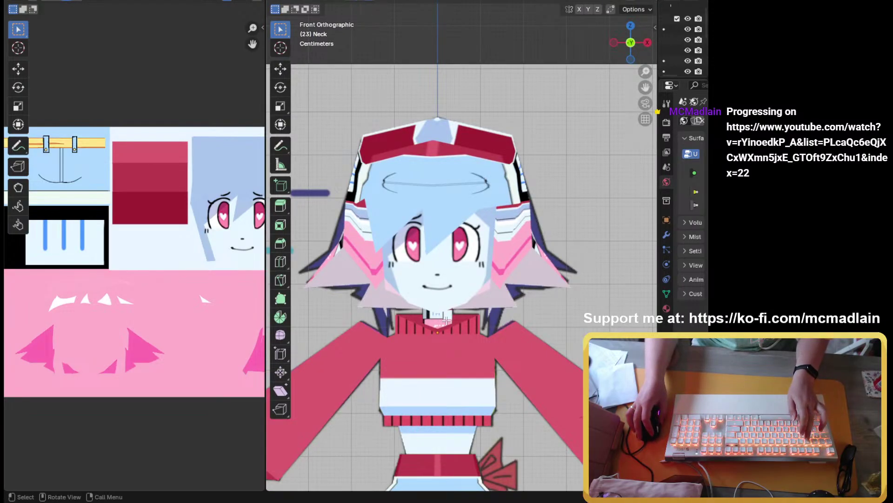
Step: Select the neck's faces and unwrap them from the front orthographic view with Project from View
left_click(446, 321)
scroll(449, 321, "up", 3)
mouse_move(449, 321)
middle_mouse_down()
mouse_move(437, 317)
mouse_move(456, 321)
middle_mouse_up()
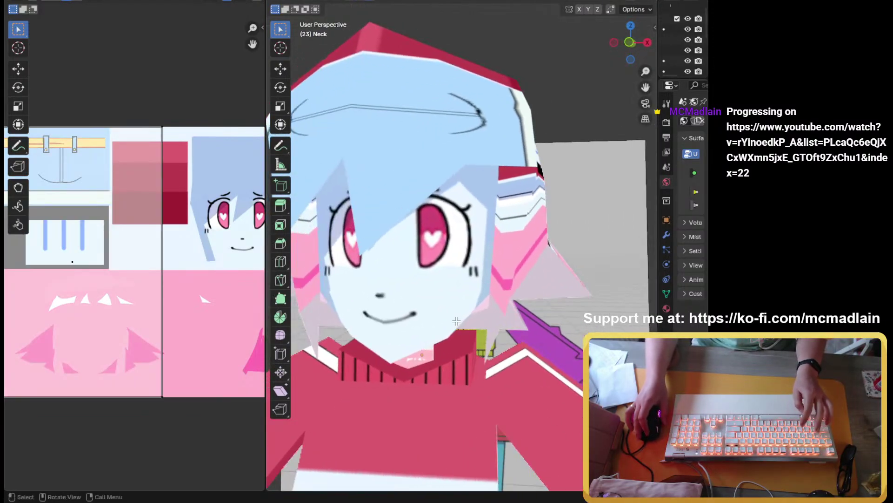
key("KP_1")
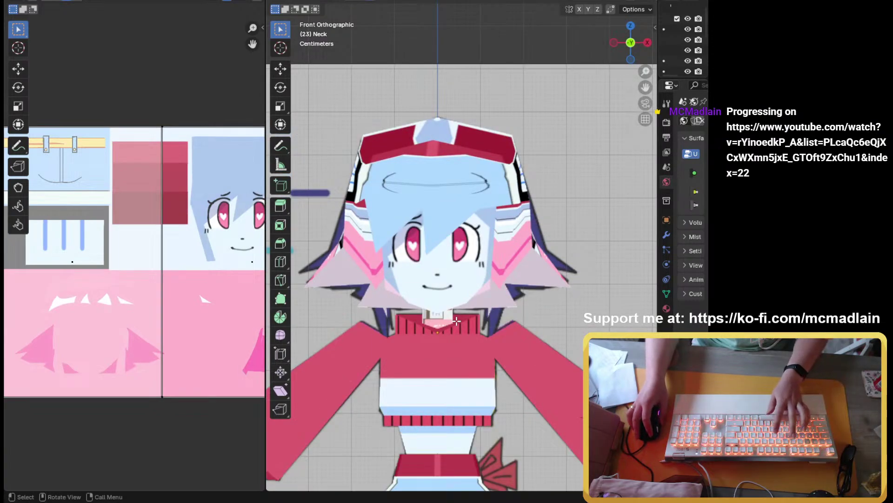
key("u")
left_click(456, 320)
scroll(66, 232, "down", 3)
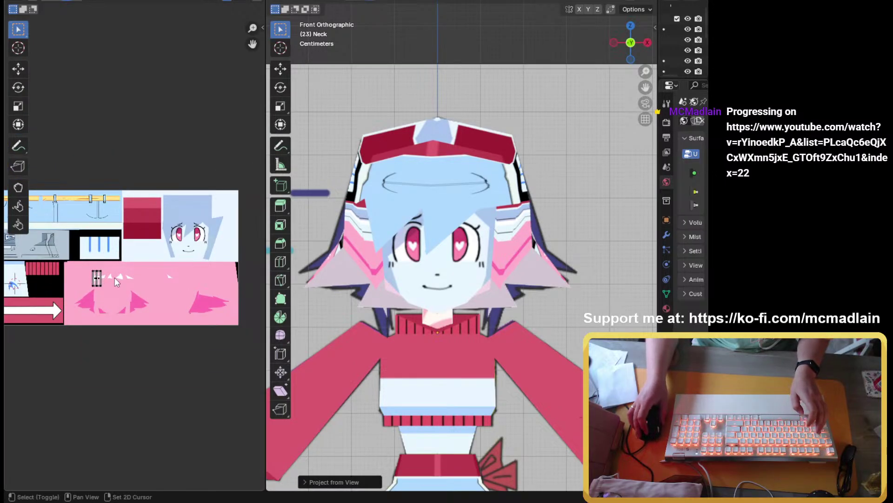
Step: Move the neck's UV island onto the light blue area above the face in the texture atlas and leave mesh editing
middle_click_drag(114, 277, 187, 271)
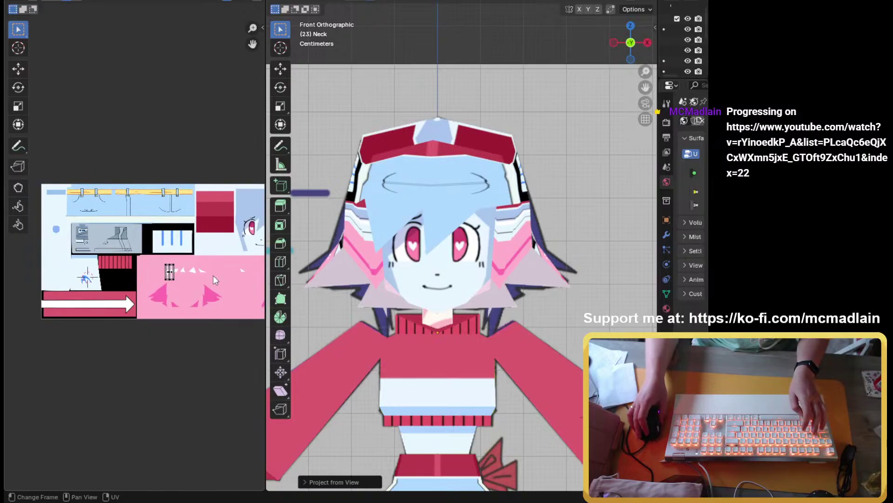
middle_click_drag(213, 275, 124, 274)
left_click_drag(59, 227, 128, 311)
key("g")
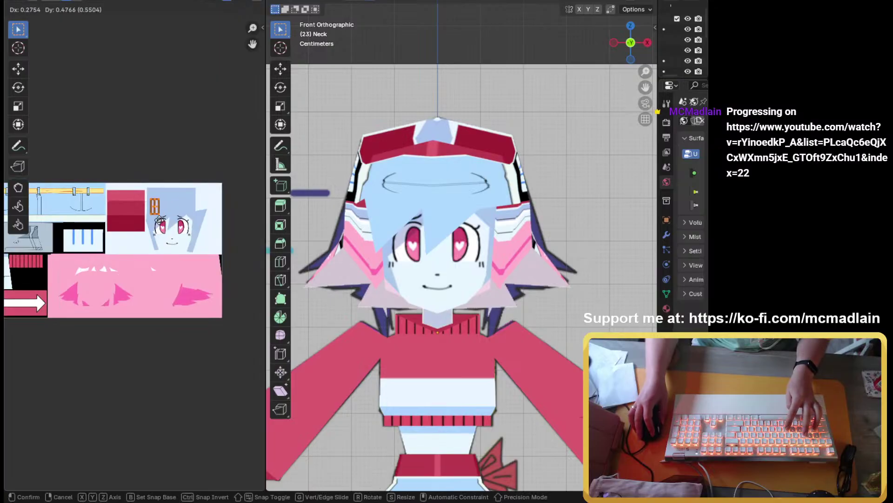
left_click(159, 221)
left_click(433, 66)
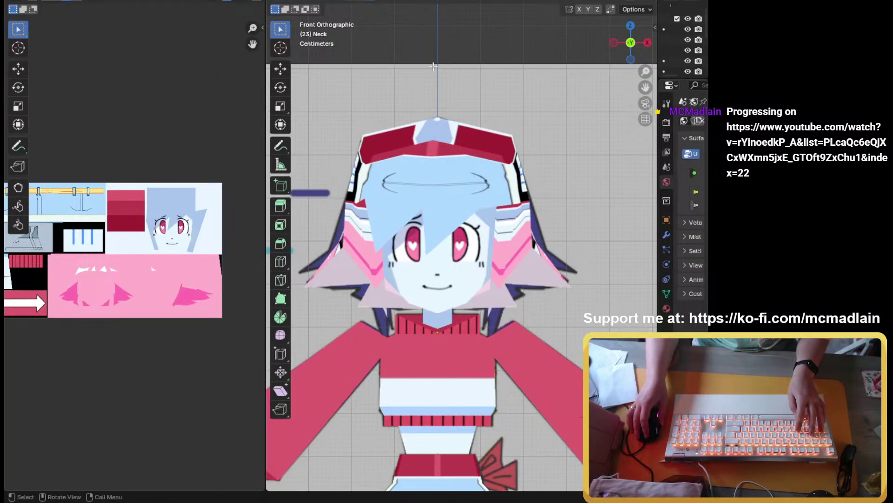
key("Tab")
Step: Select the Pants object and start editing its mesh with the front of the shorts framed
left_click(442, 79)
scroll(505, 238, "down", 3)
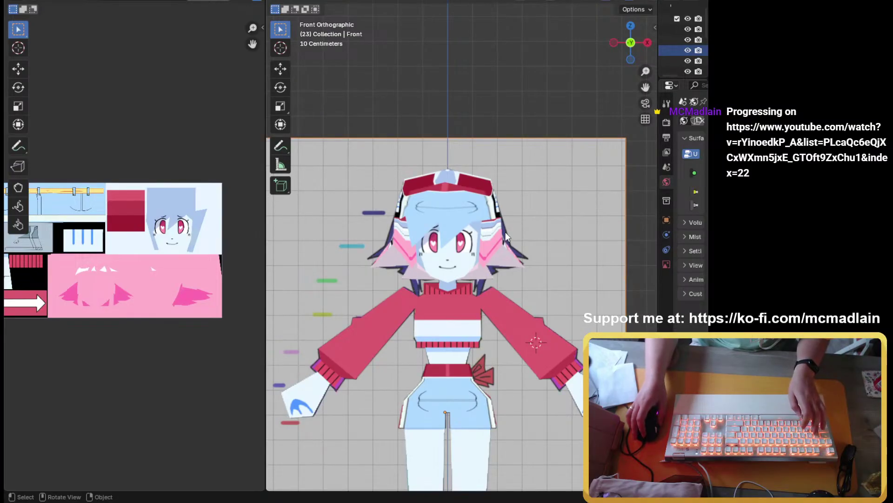
left_click(470, 396)
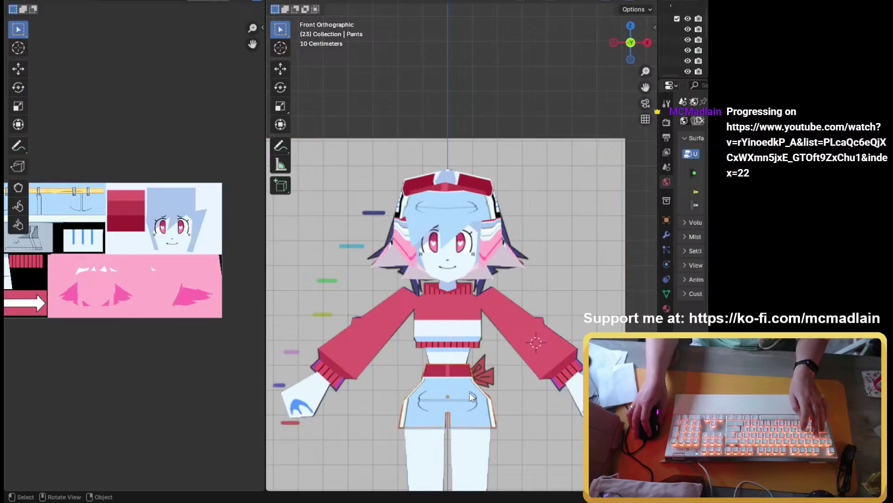
key("Tab")
middle_click_drag(410, 363, 372, 121, "shift")
scroll(419, 186, "up", 5)
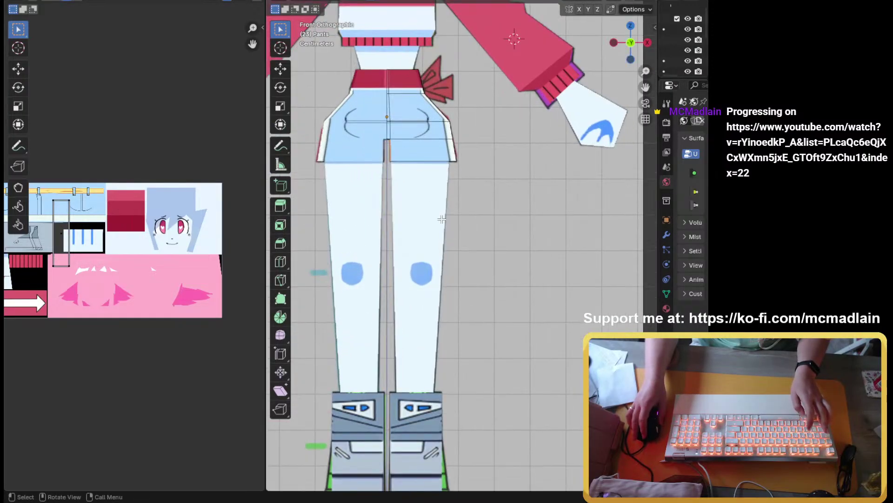
middle_click_drag(416, 139, 492, 379, "shift")
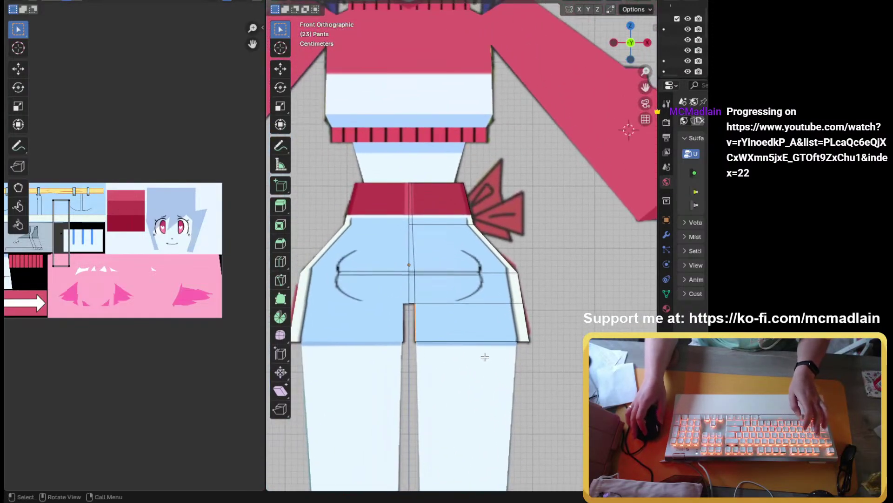
scroll(473, 257, "up", 2)
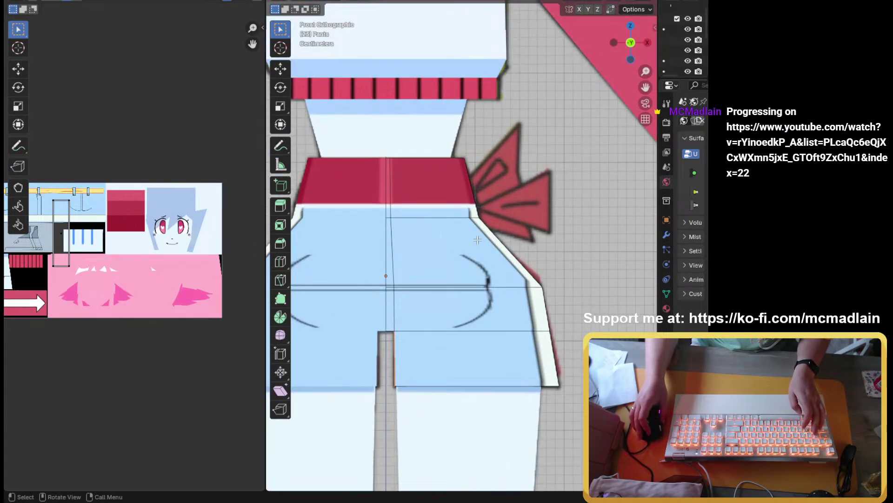
Step: Select the front faces of the shorts and waistband and unwrap them from the front orthographic view with Project from View
left_click(418, 173)
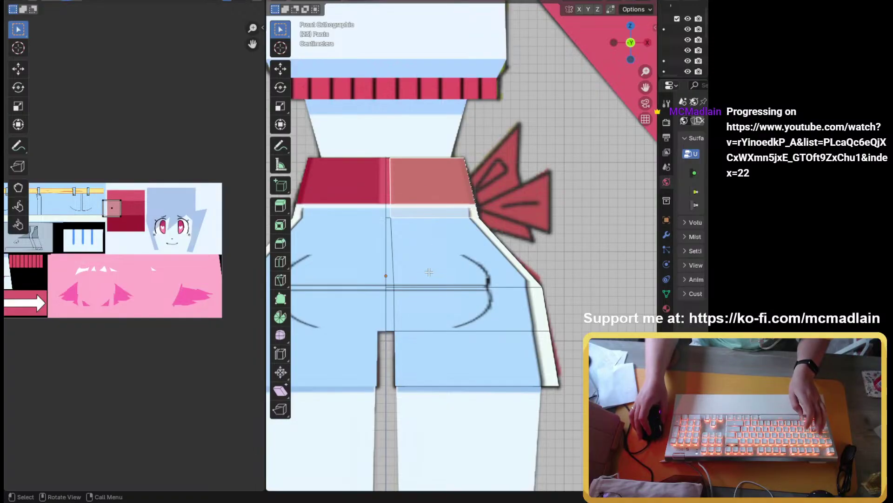
mouse_move(429, 272)
middle_mouse_down()
mouse_move(428, 295)
mouse_move(414, 281)
middle_mouse_up()
scroll(415, 281, "down", 4)
key("KP_1")
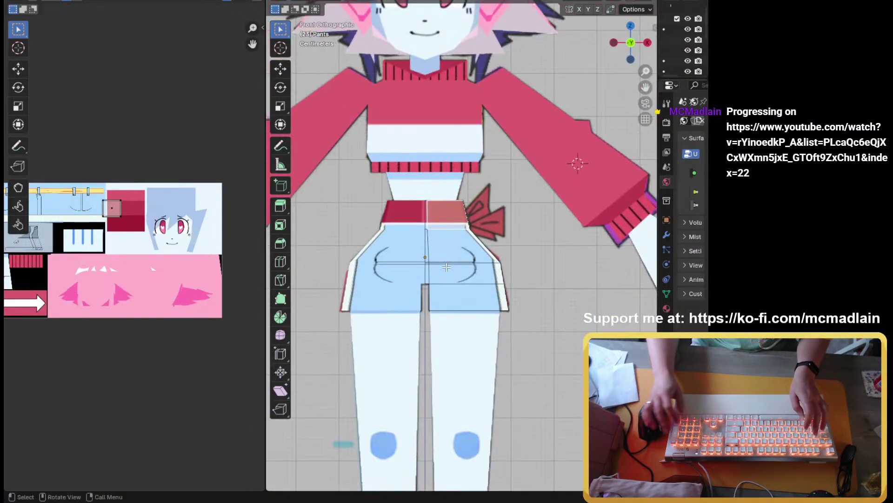
middle_click_drag(515, 282, 471, 310, "shift")
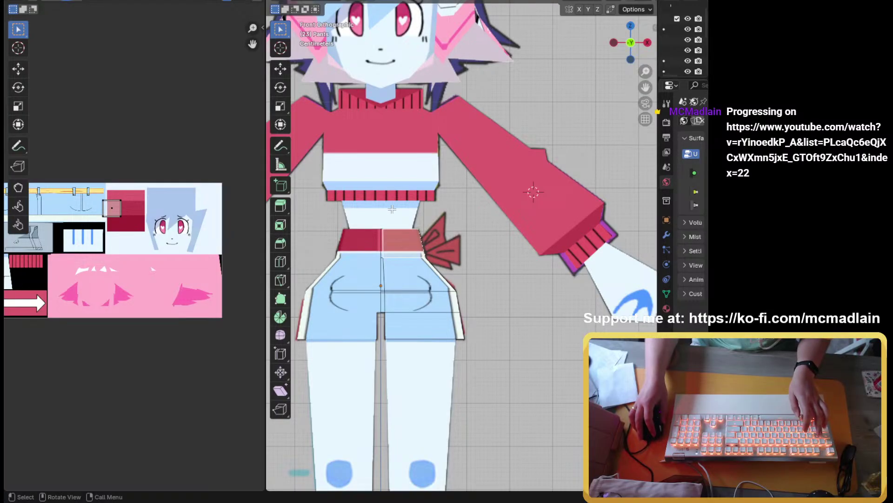
left_click_drag(393, 210, 461, 379)
middle_click_drag(519, 355, 418, 317)
key("KP_1")
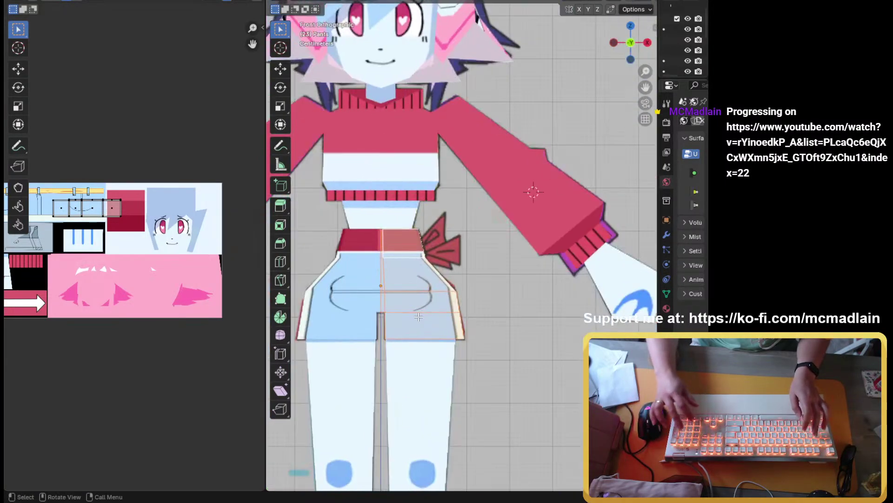
scroll(419, 290, "up", 2)
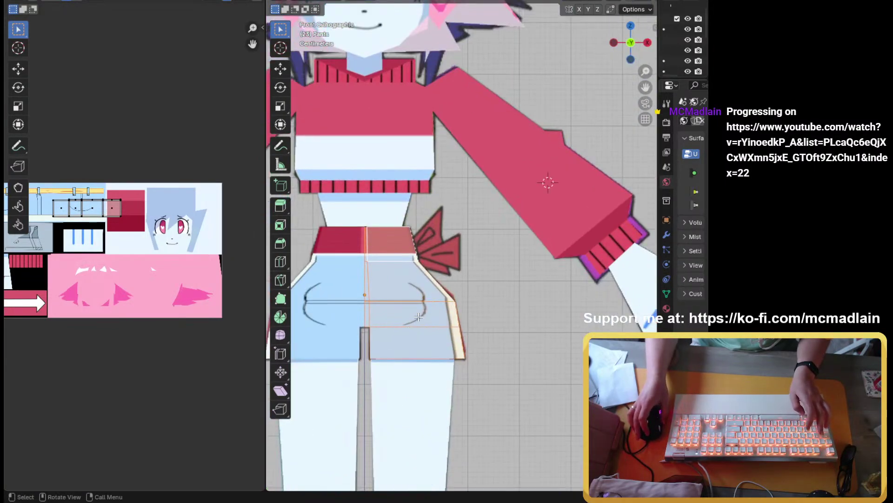
key("u")
left_click(419, 290)
middle_click_drag(169, 246, 204, 249)
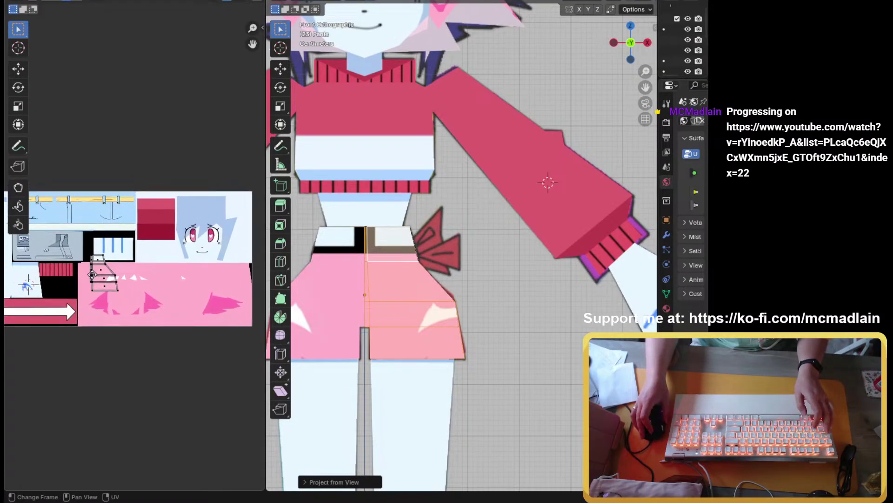
Step: Move the UV island of the shorts' front faces onto the front denim artwork, aligning the yellow belt and pale hem with the mesh
left_click_drag(90, 242, 121, 285)
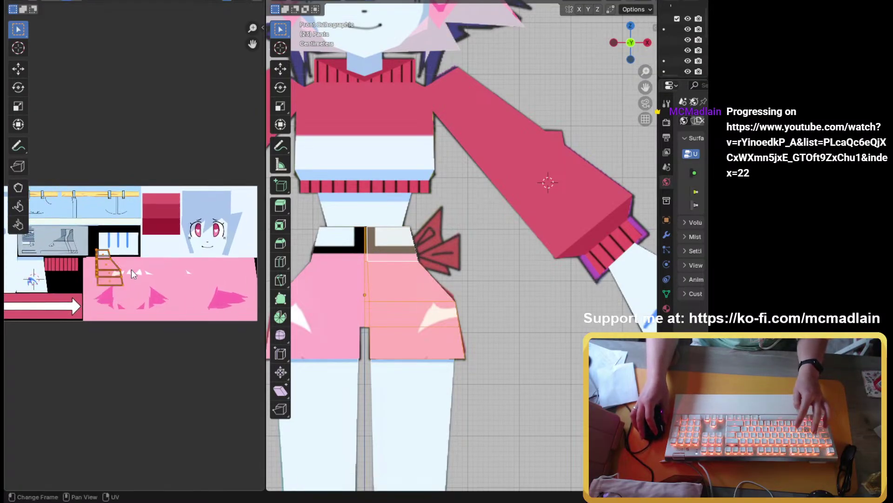
key("g")
left_click(126, 272)
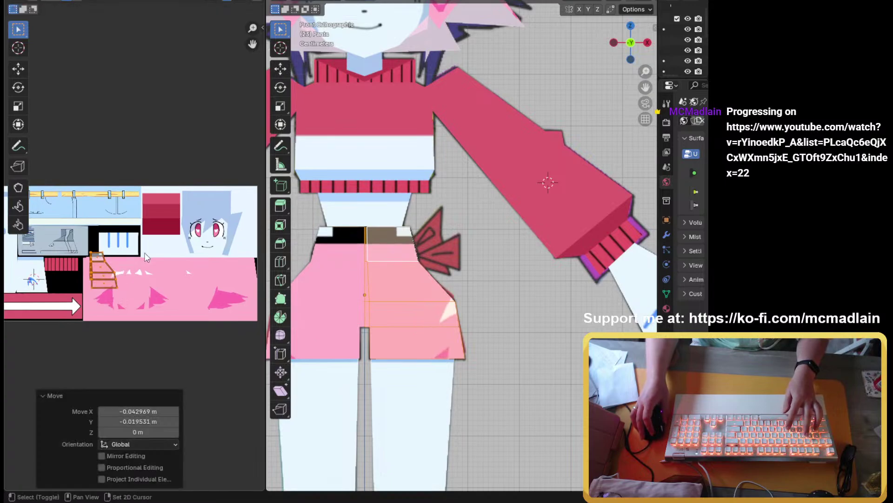
middle_click_drag(118, 251, 155, 260)
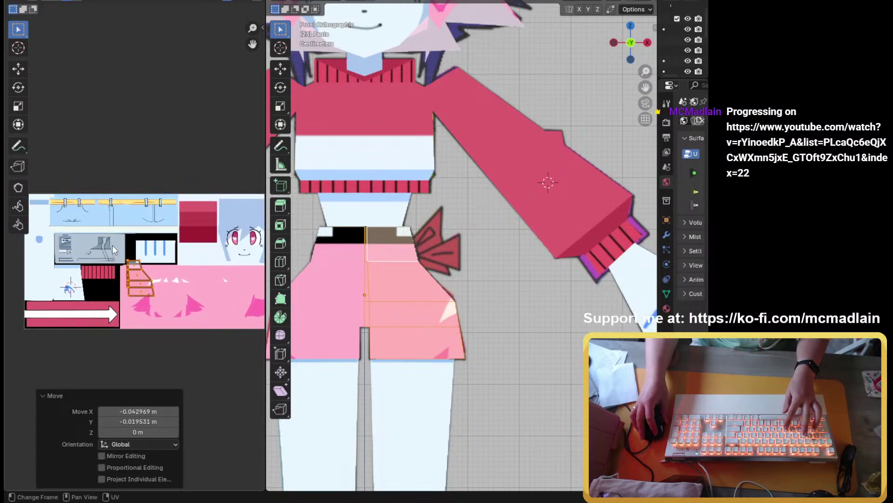
key("g")
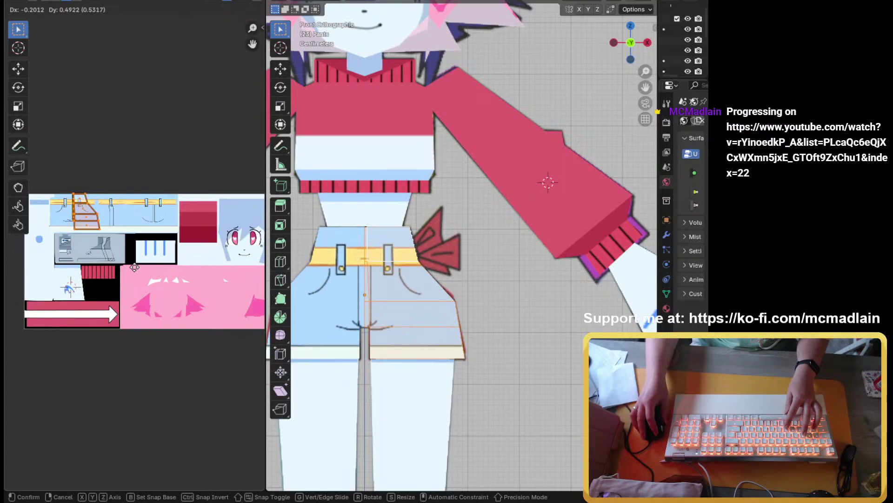
left_click(134, 267)
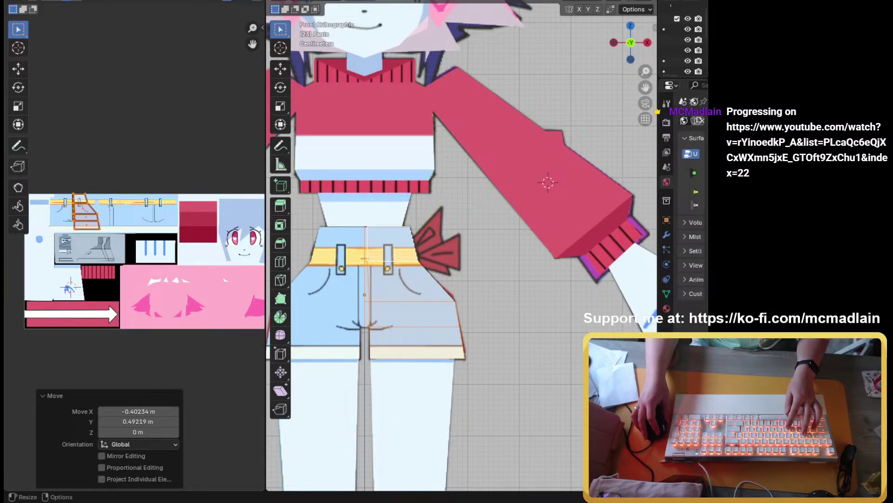
Step: Select the side faces of the shorts and waistband and unwrap them from the right orthographic view with Project from View
scroll(166, 306, "up", 6)
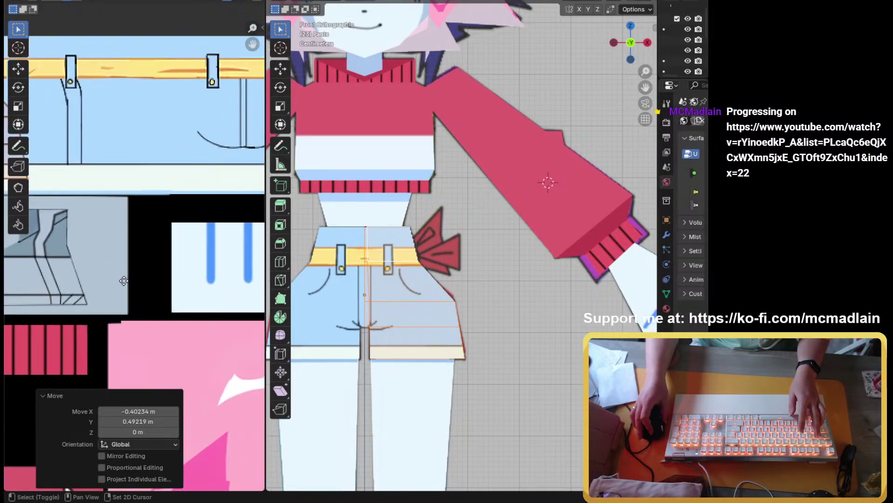
scroll(166, 305, "down", 2)
middle_click_drag(83, 292, 128, 303)
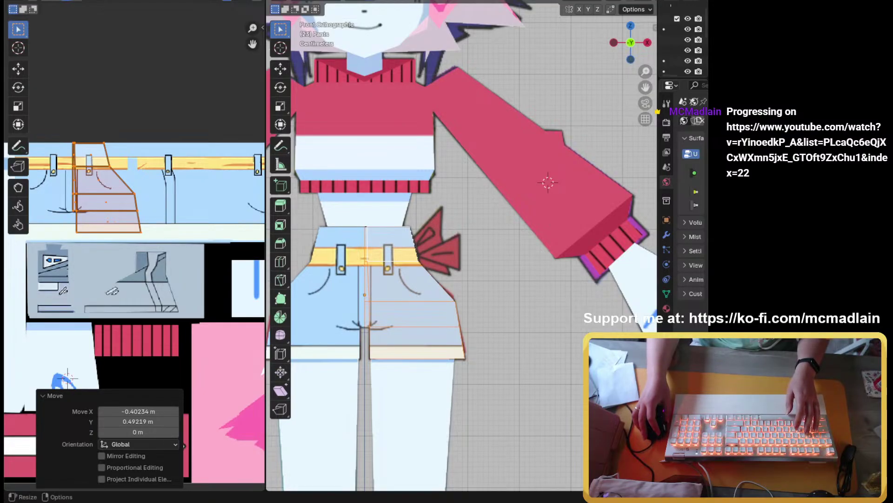
middle_click_drag(465, 285, 441, 278)
left_click(338, 230)
left_click(388, 279, "shift")
left_click(396, 336, "shift")
left_click(403, 367, "shift")
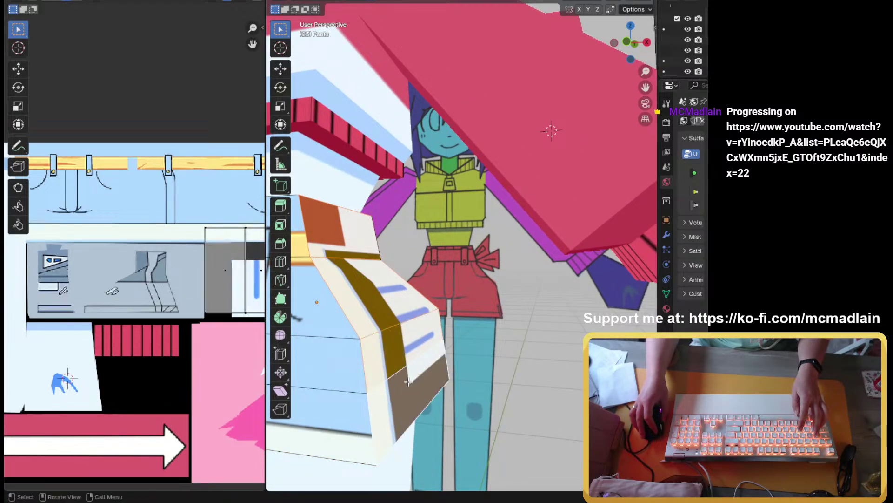
key("KP_3")
middle_click_drag(343, 322, 410, 330, "shift")
key("u")
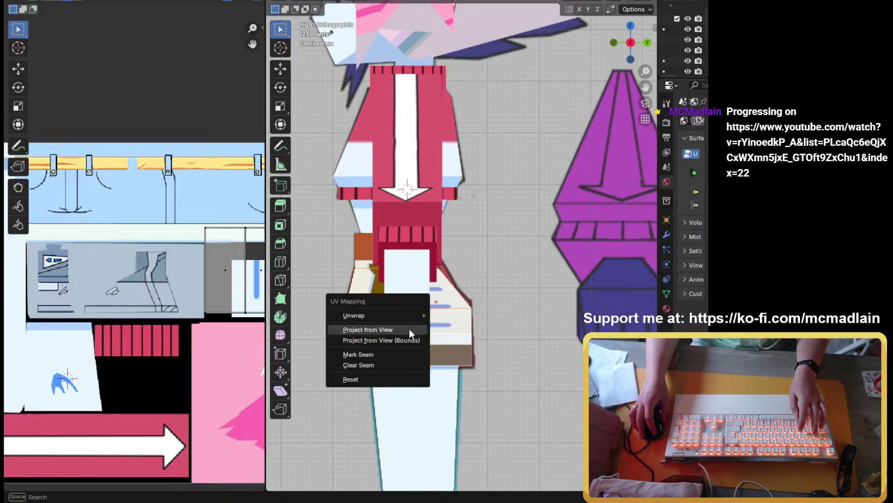
left_click(409, 326)
Step: Move the side faces' UV island about -0.229 m in X and 0.477 m in Y onto the denim side-seam and belt loop artwork
scroll(256, 315, "down", 2)
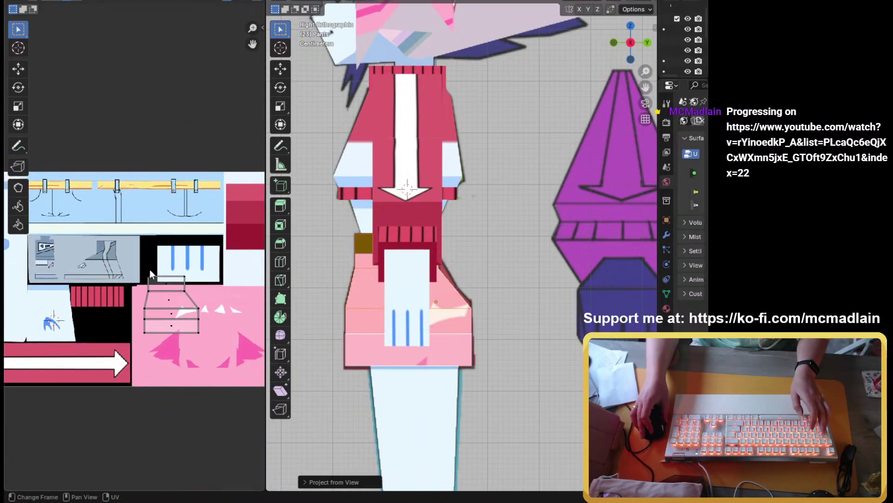
key("a")
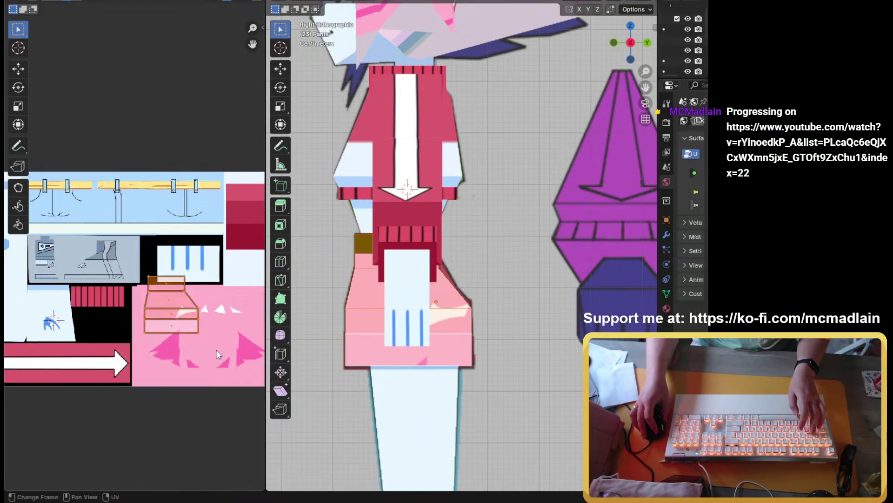
key("g")
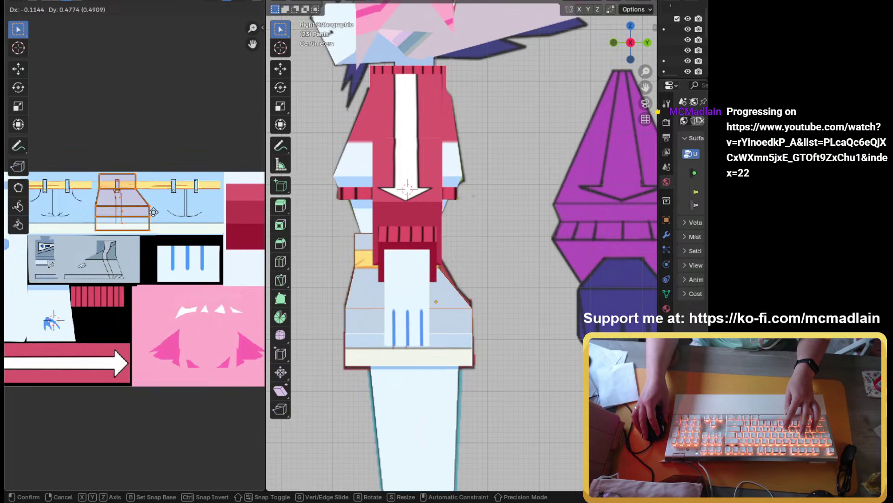
left_click(153, 212)
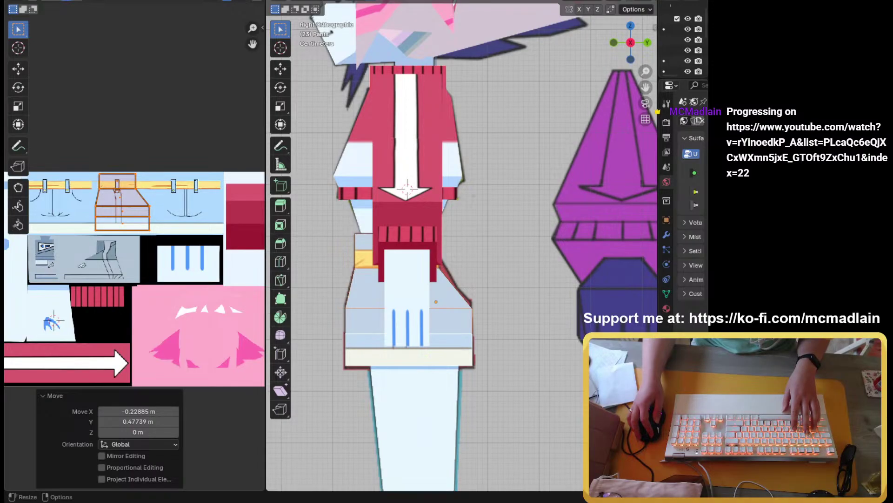
Step: Examine how the denim texture lines up across the front and side of the shorts and on the whole character
scroll(134, 253, "up", 3)
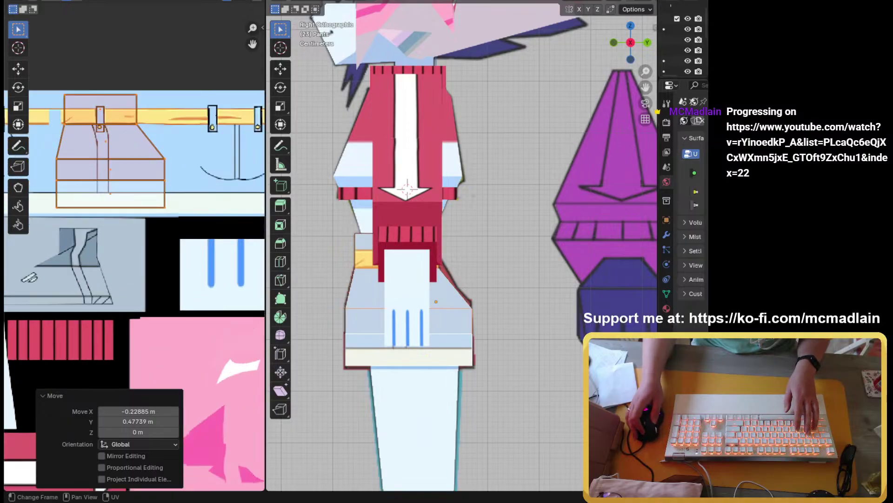
middle_click_drag(470, 261, 531, 265)
scroll(93, 222, "down", 2)
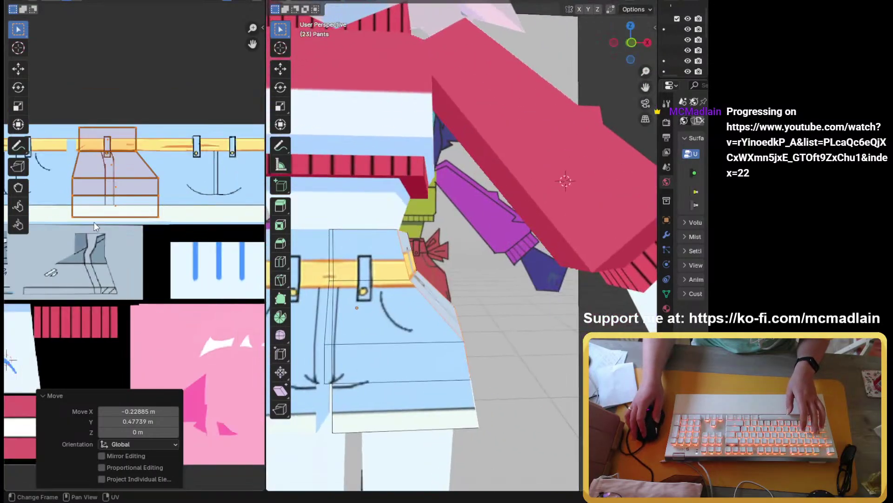
middle_click_drag(88, 223, 174, 216)
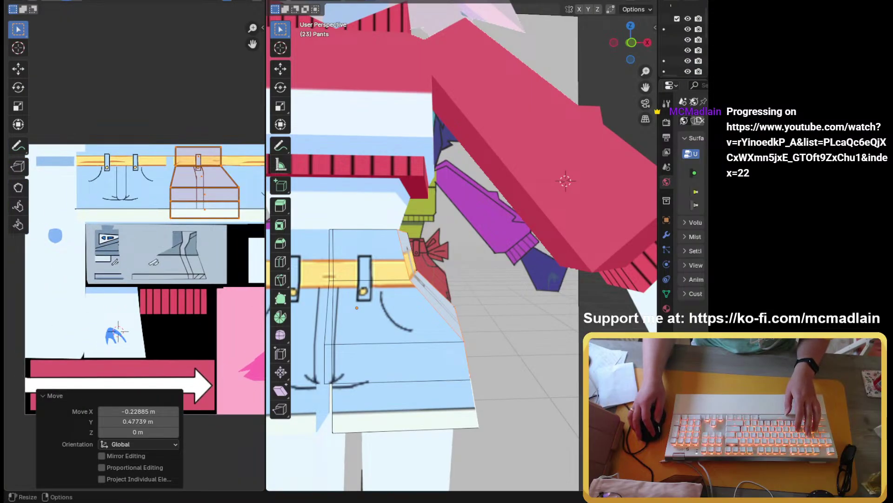
middle_click_drag(354, 268, 410, 269)
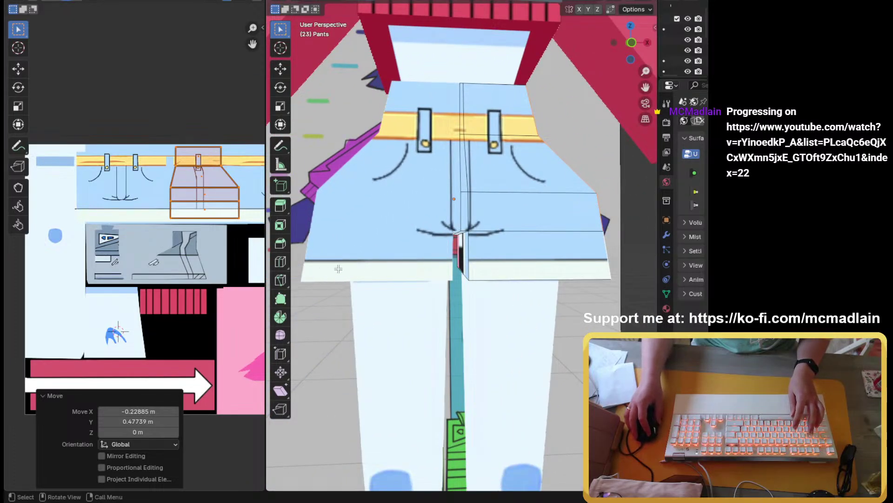
middle_click_drag(384, 274, 268, 258)
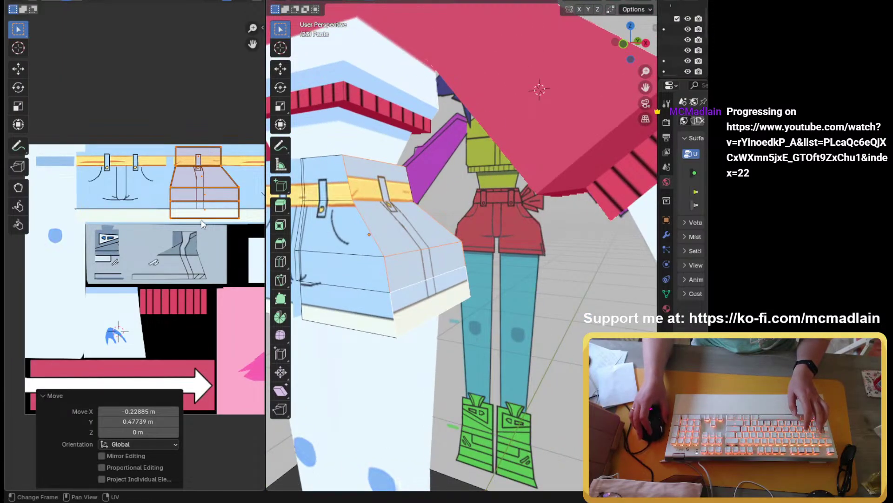
scroll(143, 255, "up", 2)
scroll(189, 194, "up", 2)
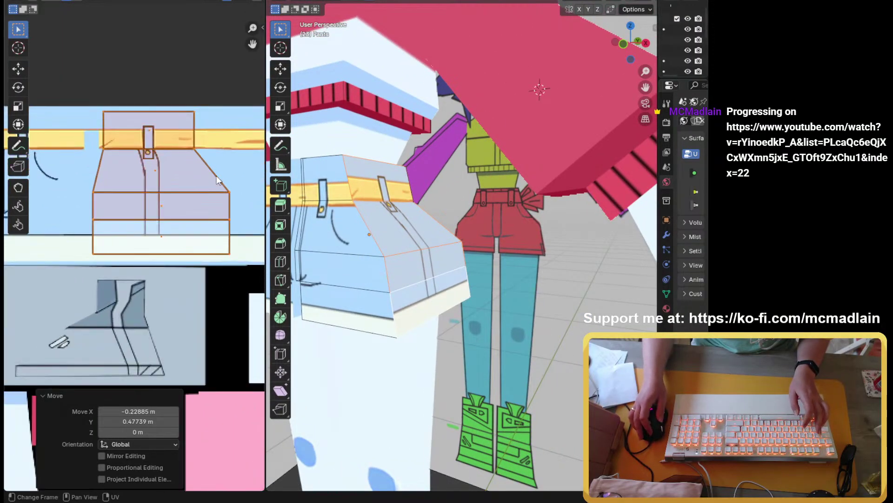
middle_click_drag(220, 175, 166, 251)
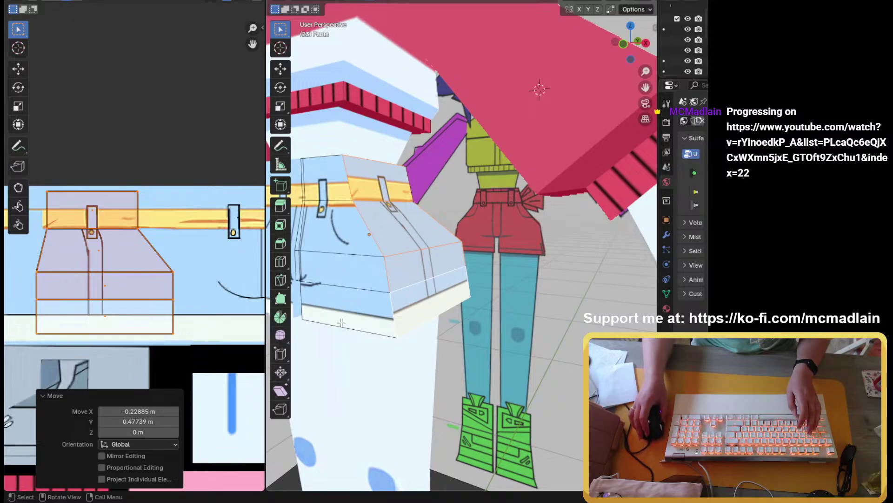
scroll(423, 328, "down", 6)
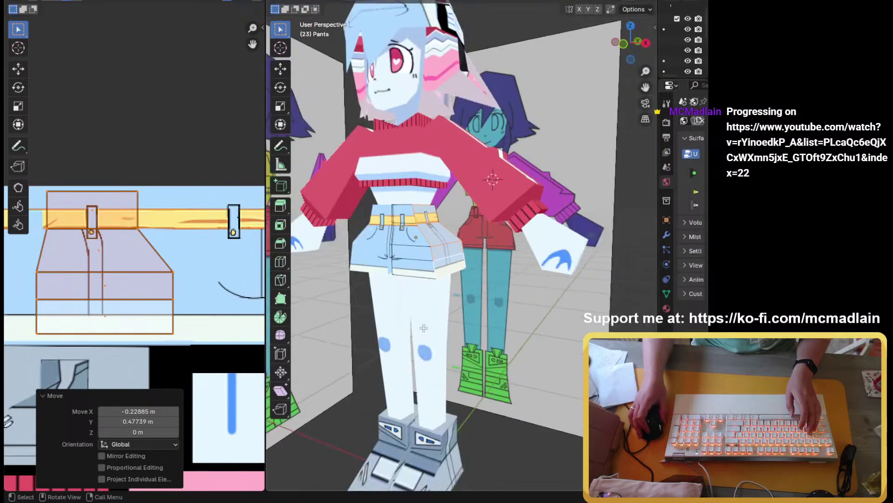
middle_click_drag(424, 328, 472, 331)
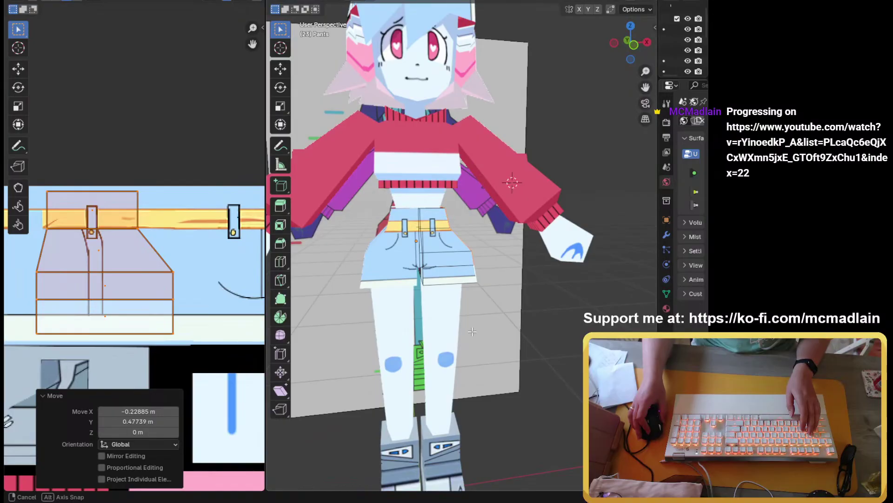
middle_click_drag(472, 332, 456, 328)
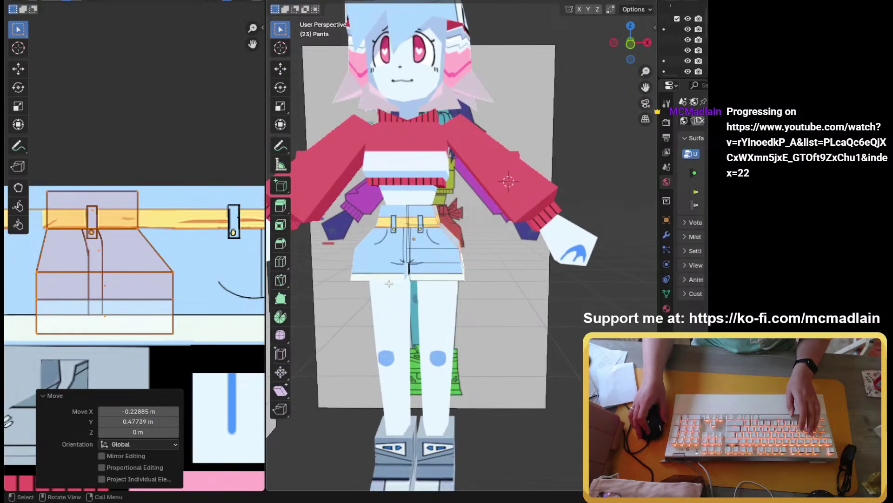
Step: Nudge the side faces' UV island about -0.003 m in X and 0.009 m in Y to align the belt and hem with the front
middle_click_drag(391, 285, 530, 298)
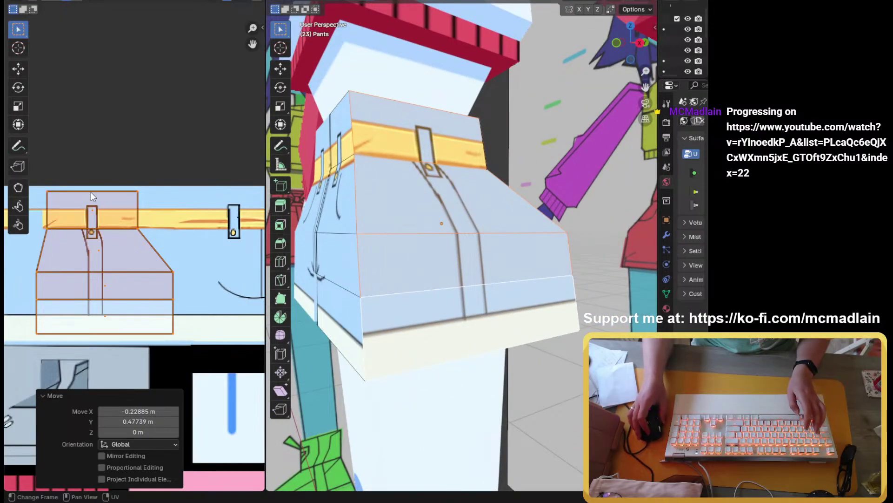
middle_click_drag(92, 195, 120, 192)
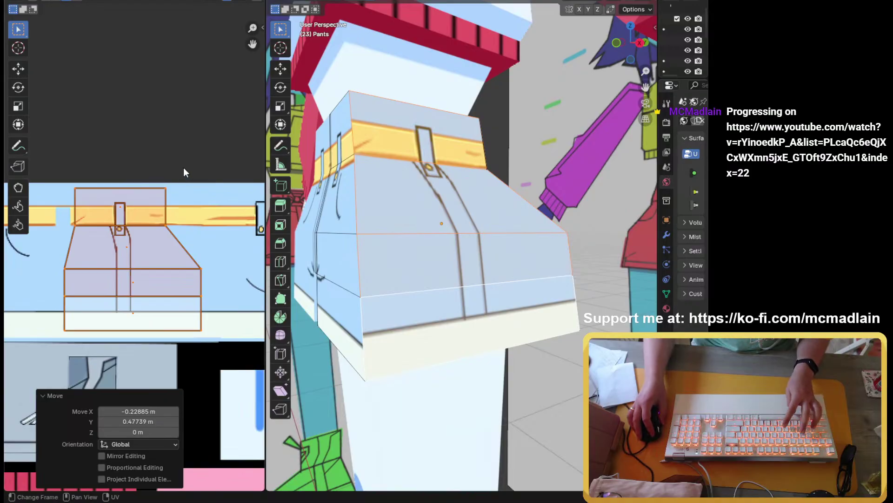
key("g")
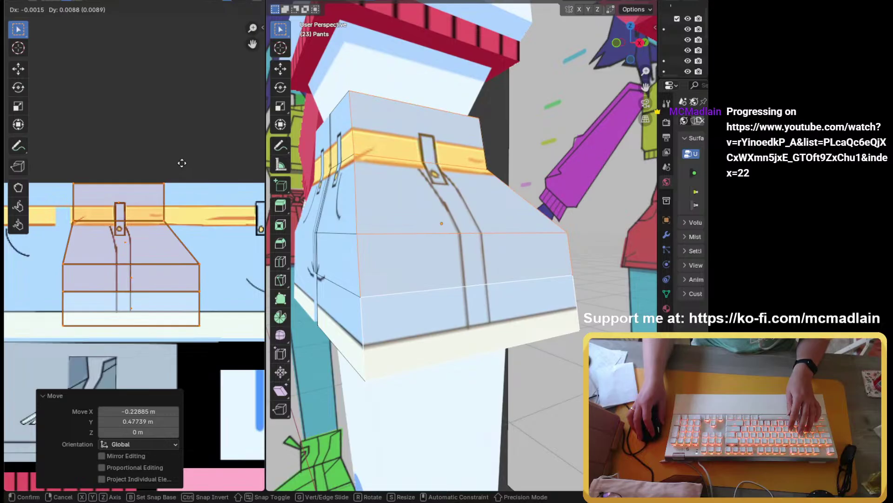
left_click(182, 163)
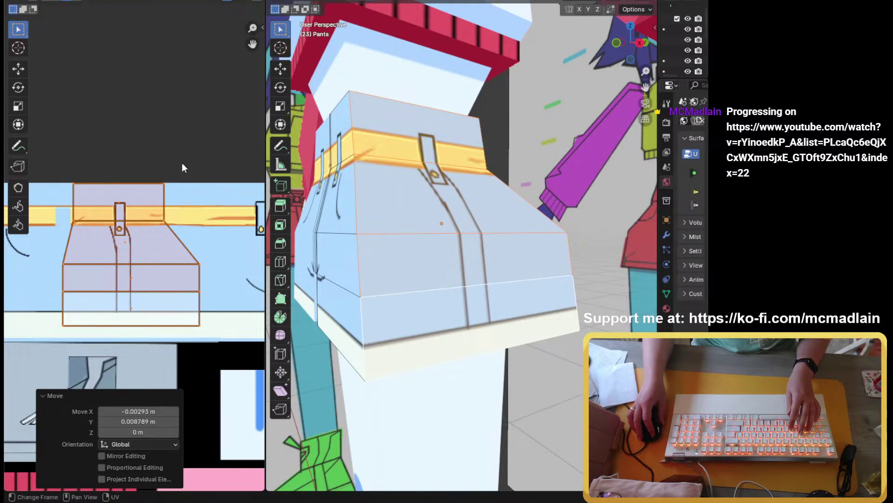
scroll(369, 236, "down", 3)
mouse_move(369, 236)
middle_mouse_down()
mouse_move(353, 237)
mouse_move(395, 242)
mouse_move(382, 245)
middle_mouse_up()
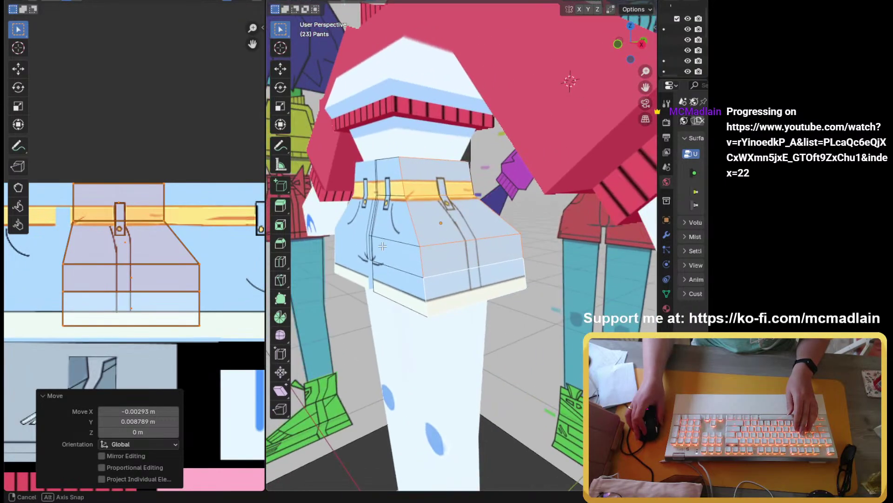
middle_click_drag(383, 245, 383, 246)
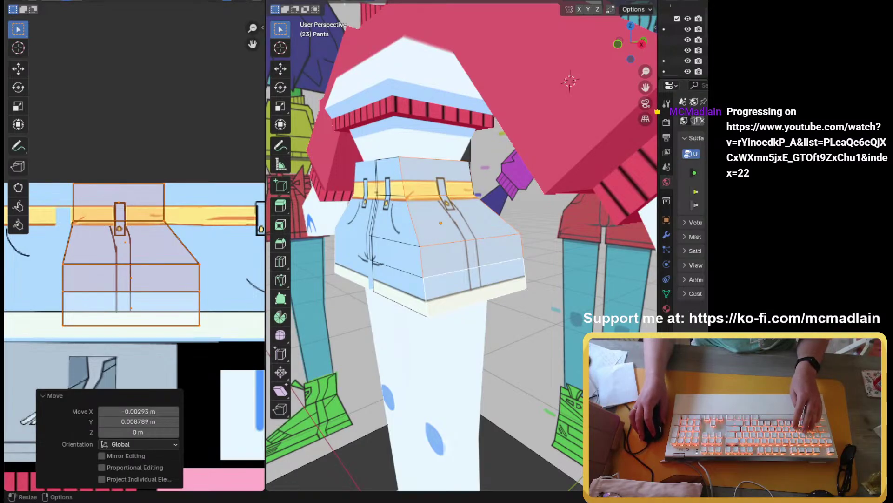
Step: Select the back faces of the shorts and waistband and unwrap them from the back orthographic view with Project from View
middle_click_drag(470, 260, 331, 270)
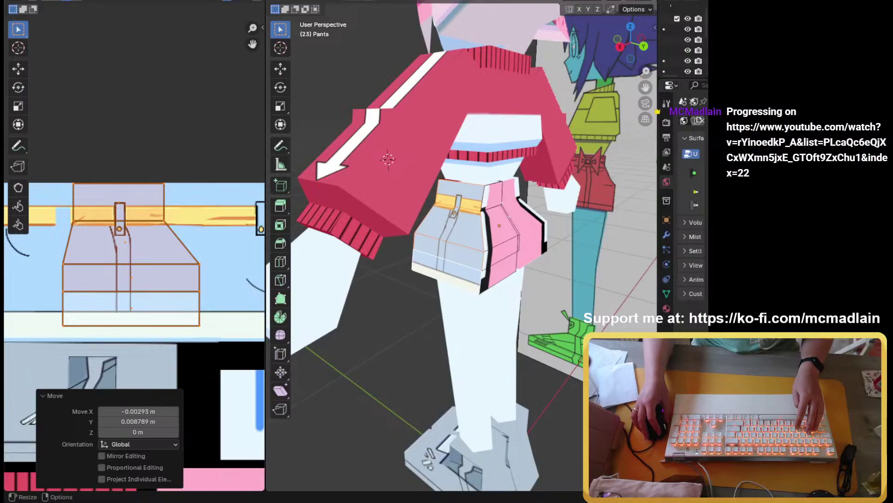
middle_click_drag(458, 309, 395, 277)
left_click(481, 206)
middle_click_drag(481, 206, 435, 154)
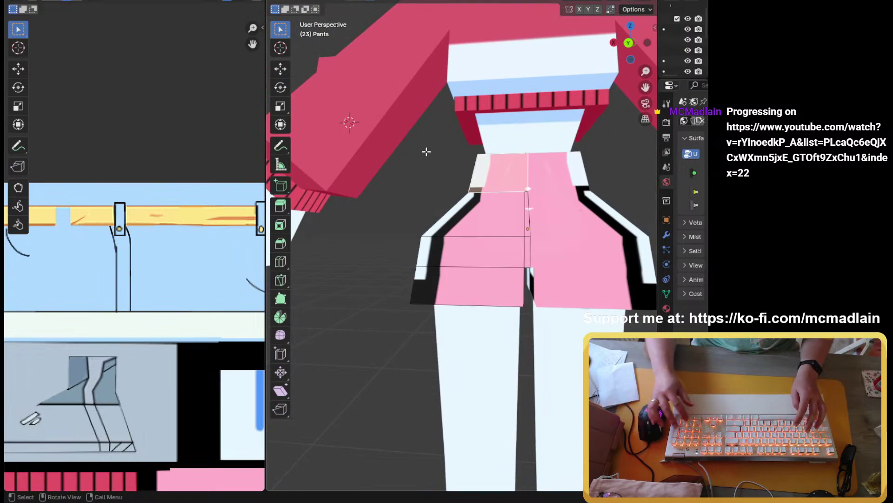
key("KP_1")
mouse_move(426, 152)
middle_mouse_down()
mouse_move(401, 163)
mouse_move(426, 152)
middle_mouse_up()
scroll(426, 152, "up", 3)
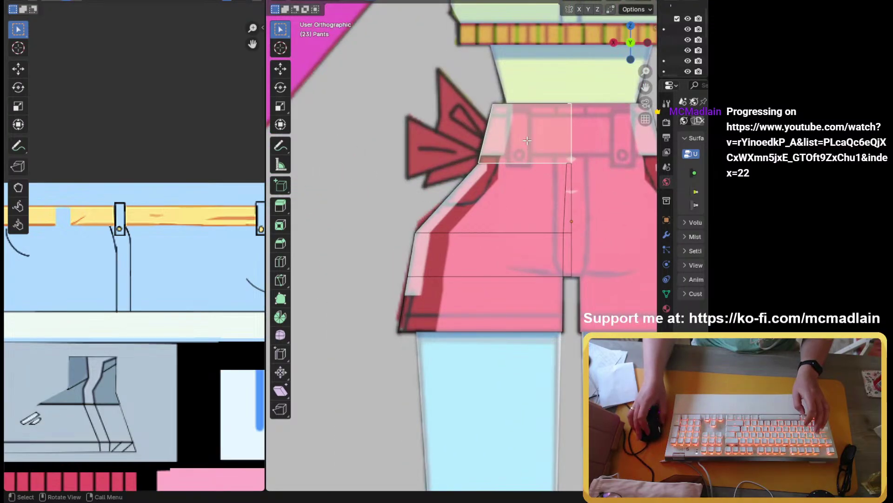
key("a")
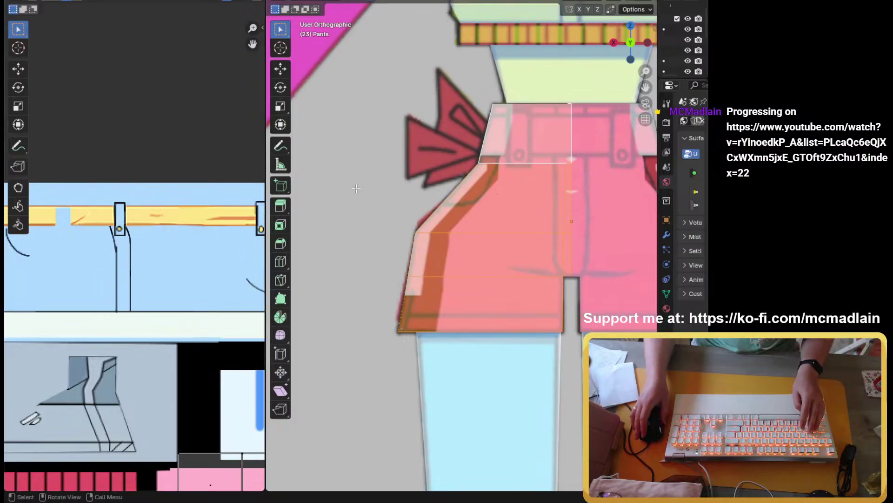
middle_click_drag(445, 232, 384, 229, "shift")
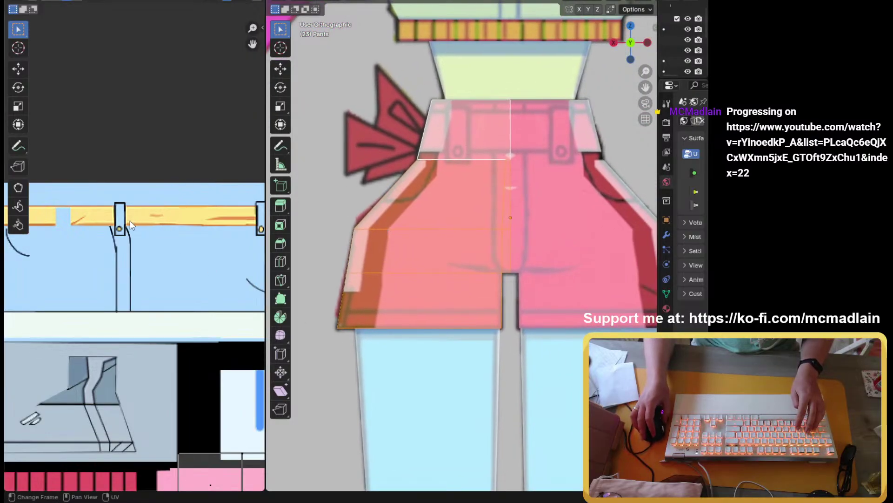
scroll(491, 112, "down", 3)
scroll(490, 112, "up", 2)
middle_click_drag(490, 112, 480, 156, "shift")
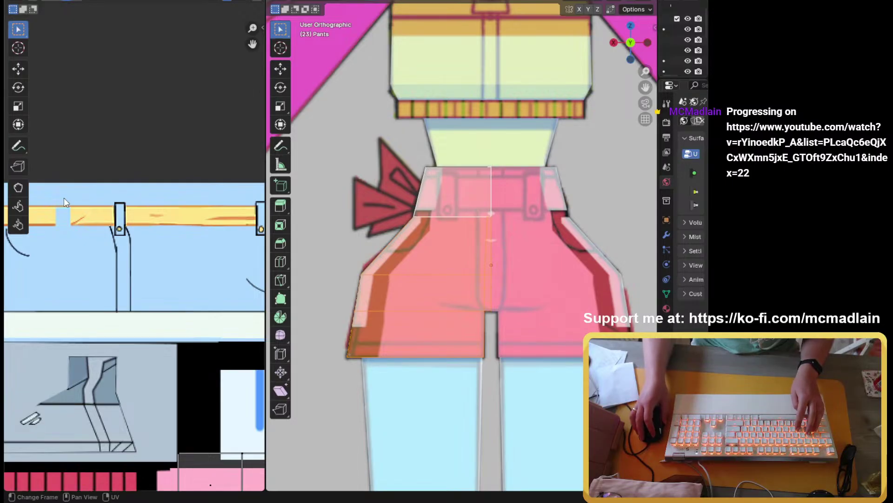
key("u")
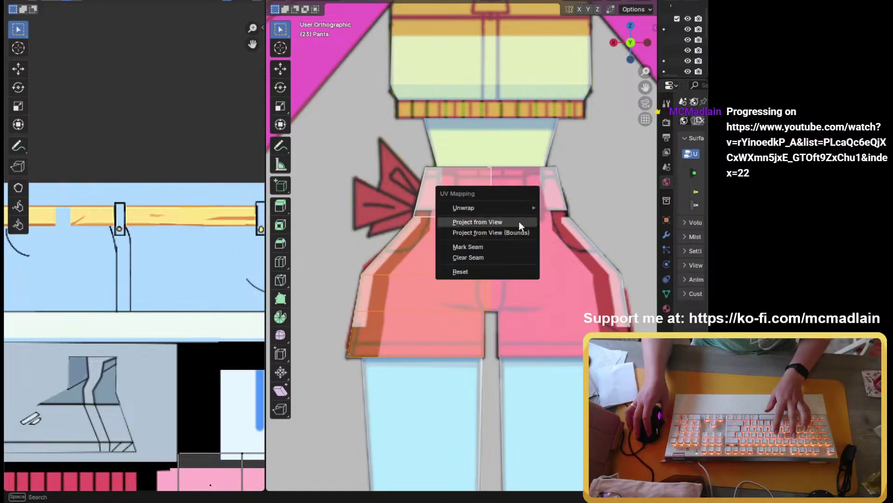
left_click(519, 221)
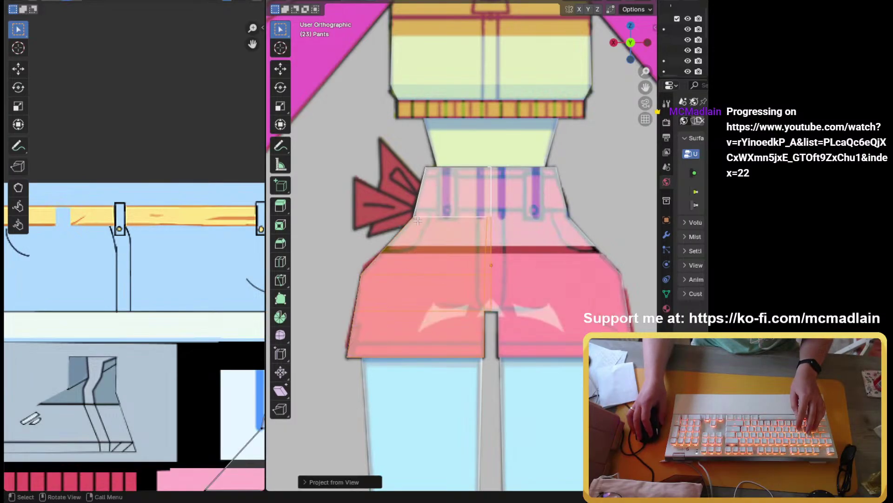
Step: Move the back faces' UV island about -0.087 m in X and 0.384 m in Y onto the back denim artwork and check the fit
scroll(169, 258, "down", 3)
scroll(166, 253, "down", 2)
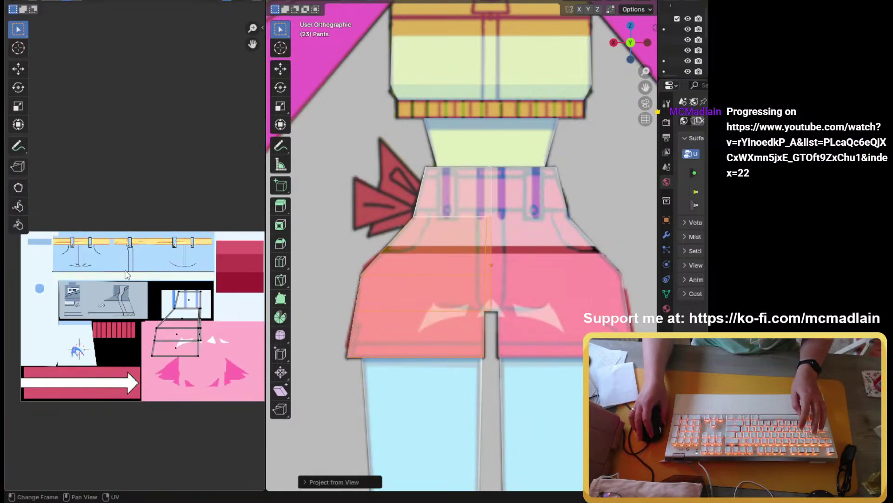
left_click_drag(149, 268, 228, 381)
scroll(189, 353, "up", 3)
middle_click_drag(214, 346, 211, 344, "shift")
scroll(211, 344, "down", 3)
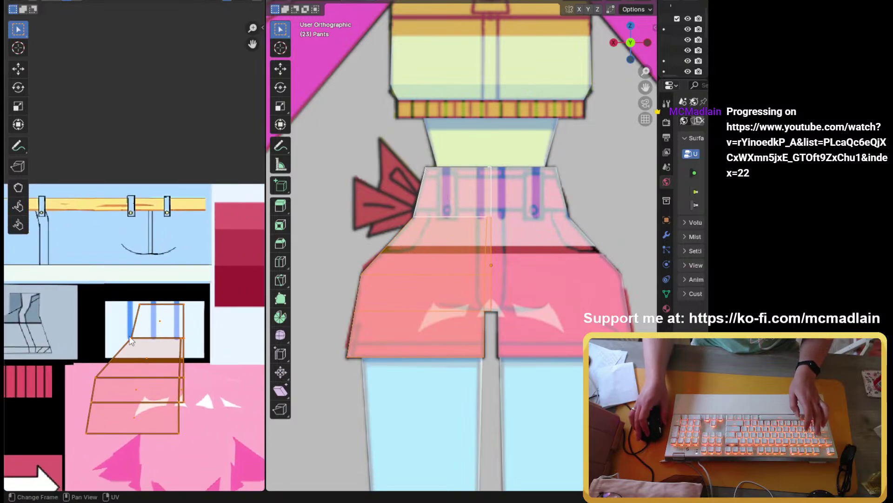
key("g")
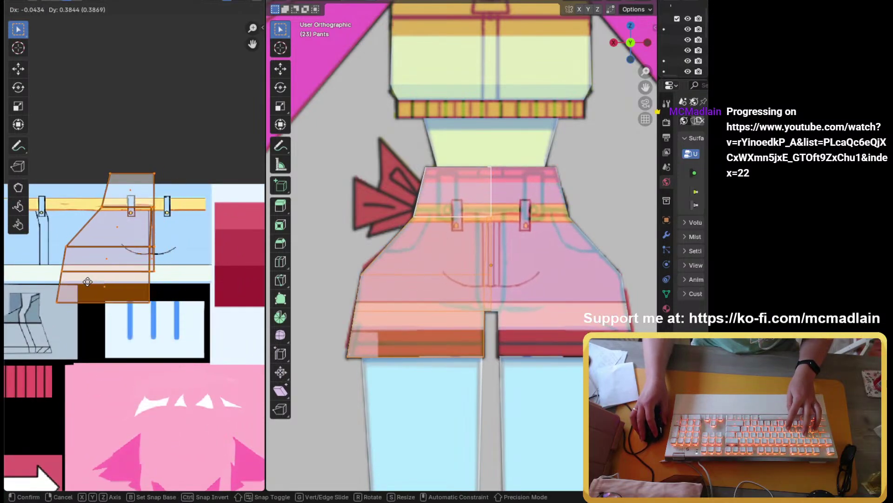
left_click(87, 282)
middle_click_drag(360, 341, 416, 356)
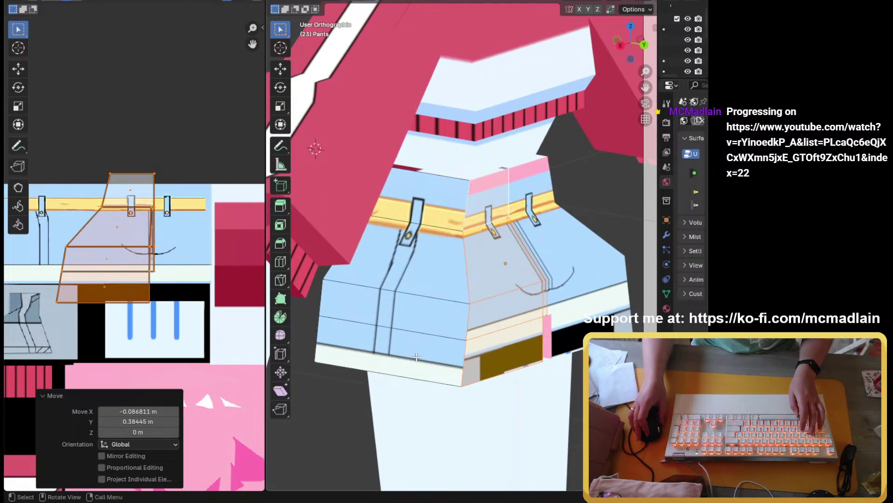
scroll(133, 266, "down", 2)
middle_click_drag(73, 255, 109, 256)
middle_click_drag(470, 261, 499, 262)
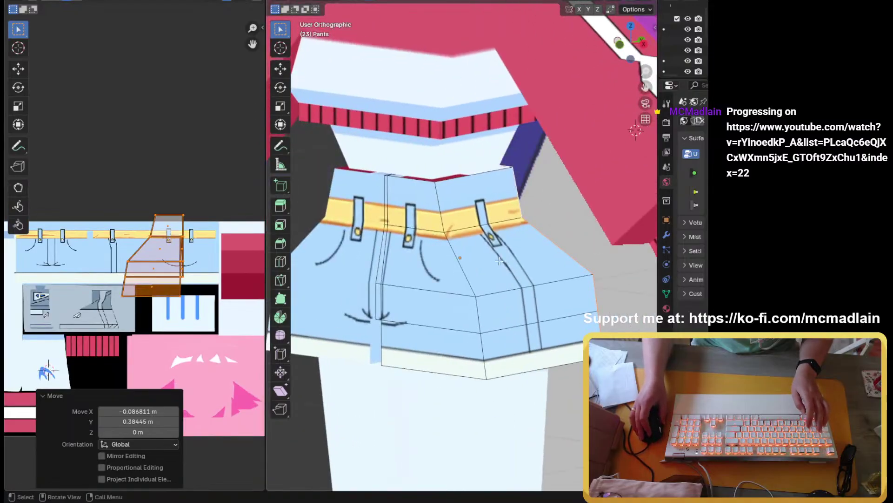
Step: Select all connected faces of the shorts to show their UV islands together over the denim artwork
left_click(414, 230)
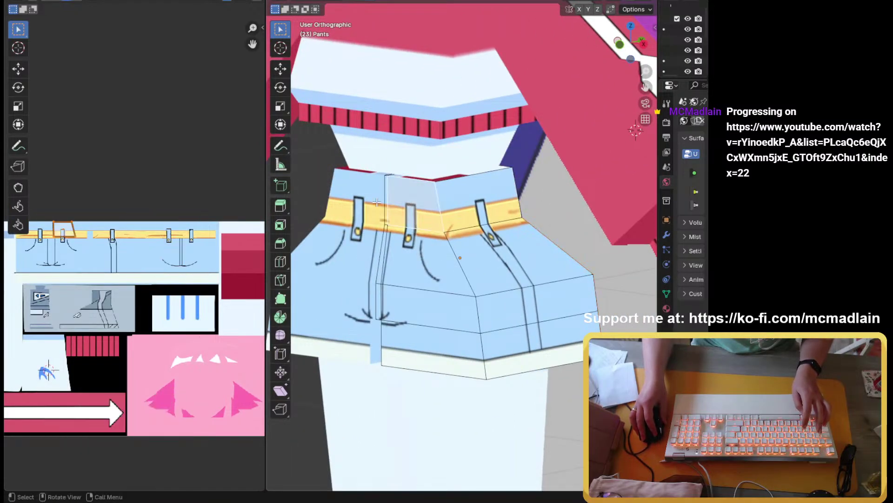
left_click(445, 378, "ctrl")
middle_click_drag(456, 395, 506, 356)
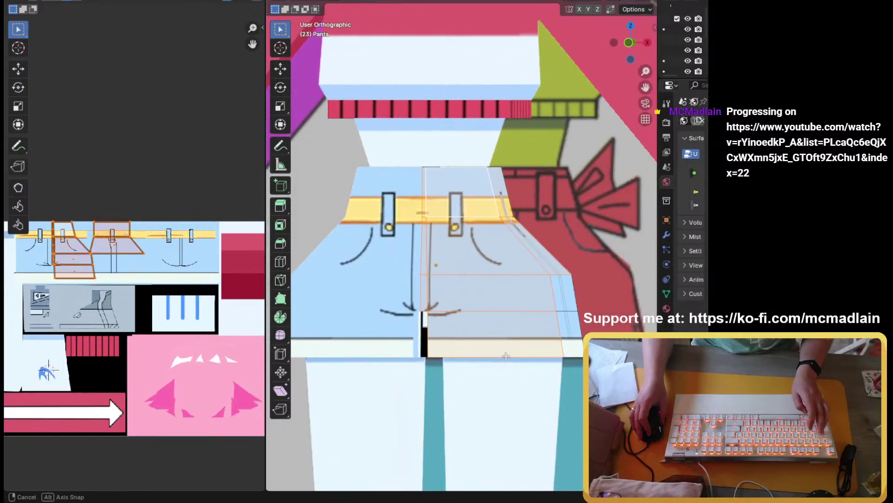
scroll(395, 140, "down", 2)
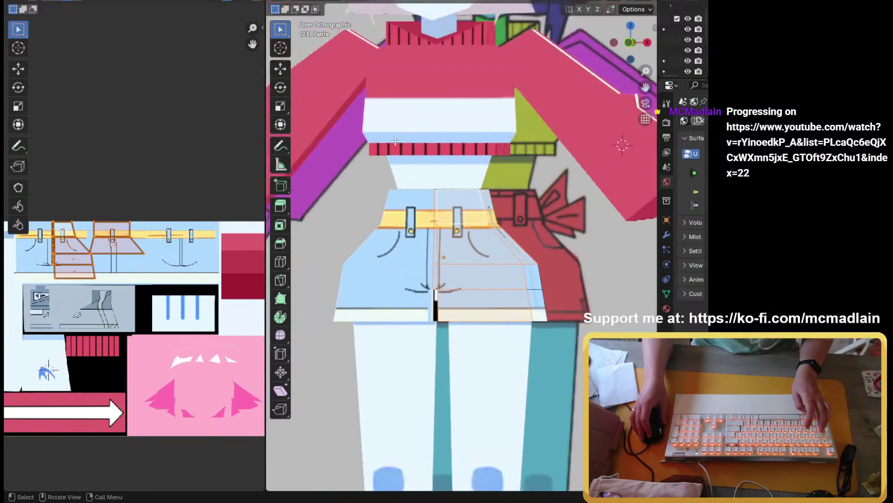
left_click(436, 230, "ctrl")
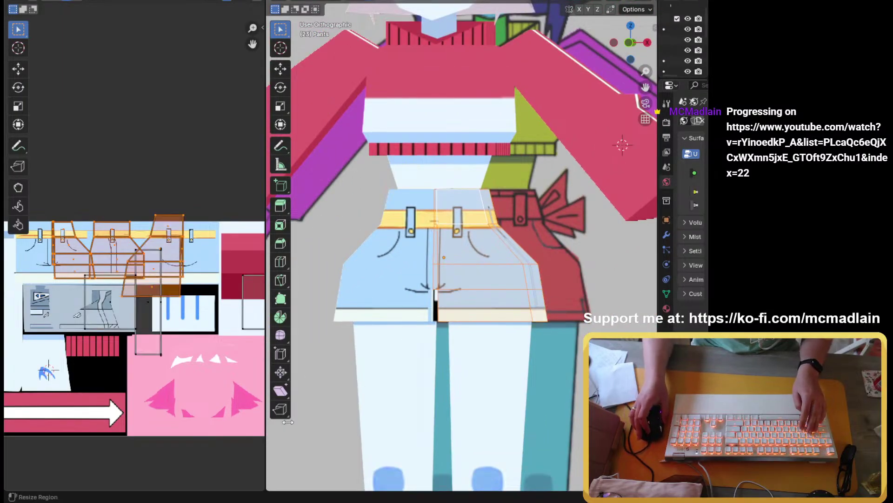
scroll(136, 319, "up", 2)
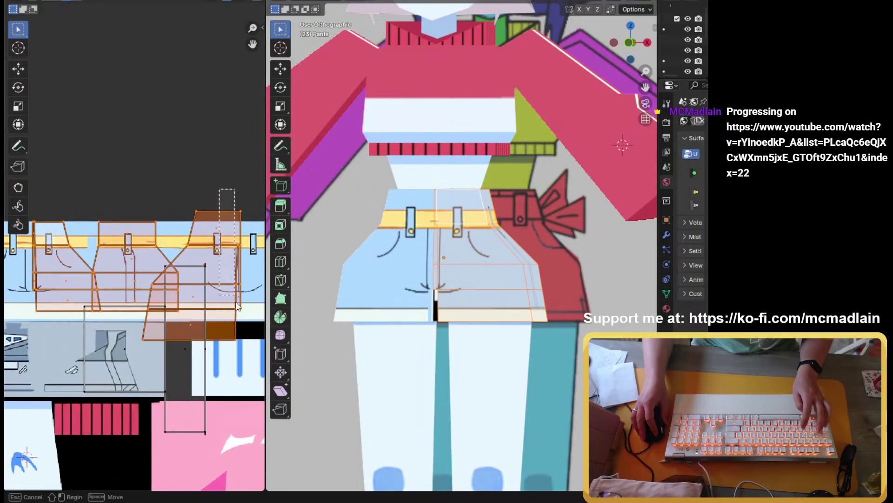
left_click(189, 386)
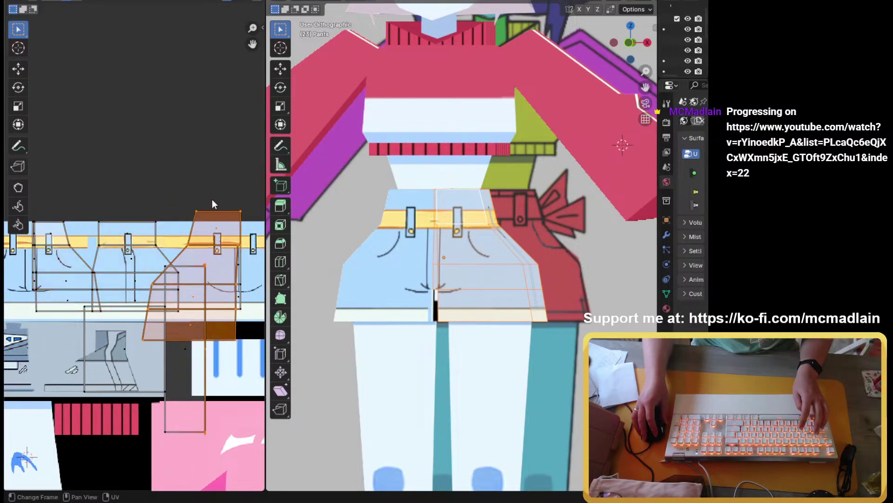
left_click(177, 408, "shift")
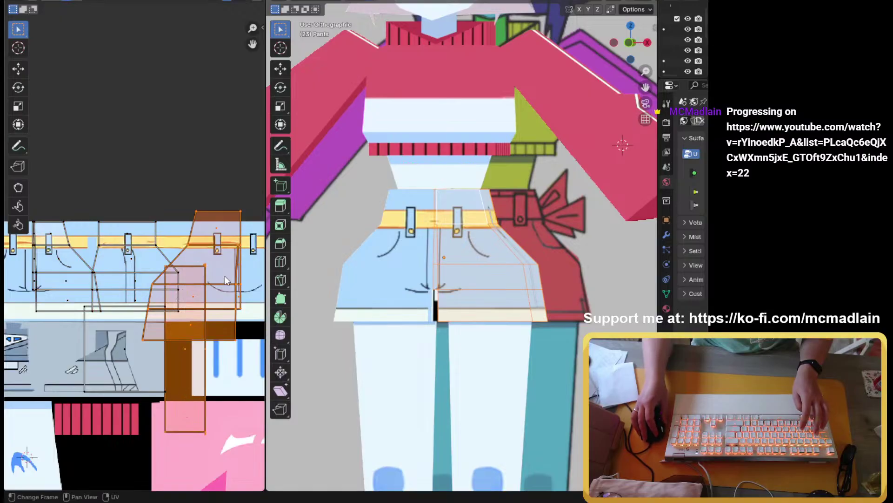
left_click(208, 345, "shift")
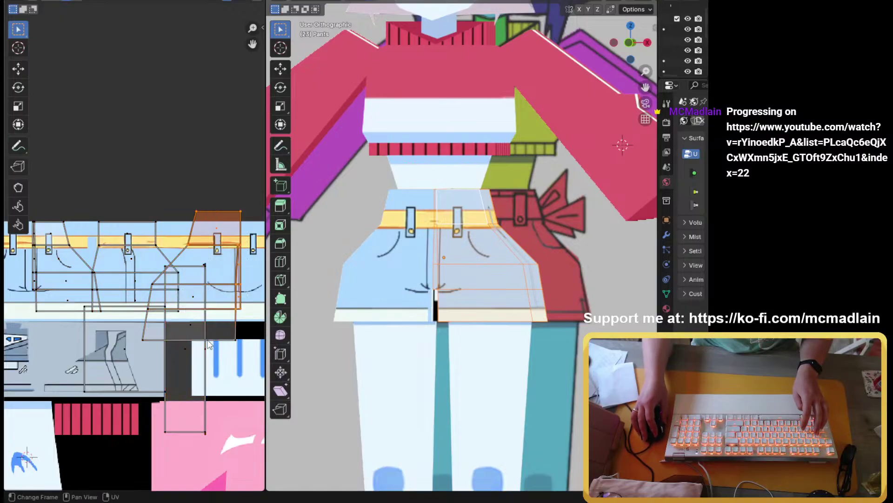
left_click(484, 269)
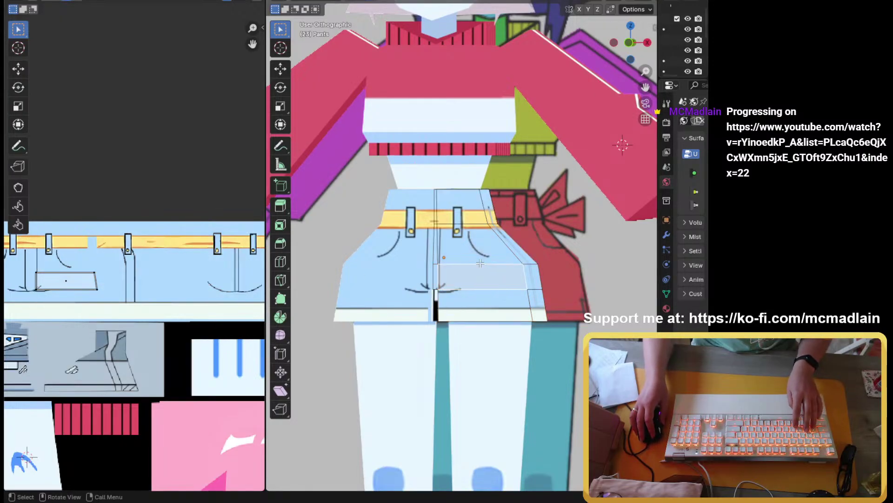
key("ctrl+l")
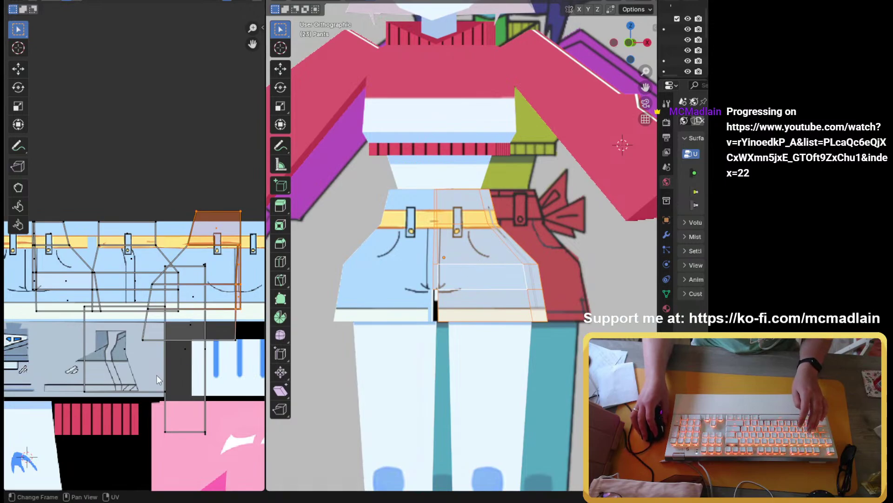
Step: Move the two leftover rectangular UV islands down, clear of the front, side and back islands on the denim artwork
left_click(187, 381)
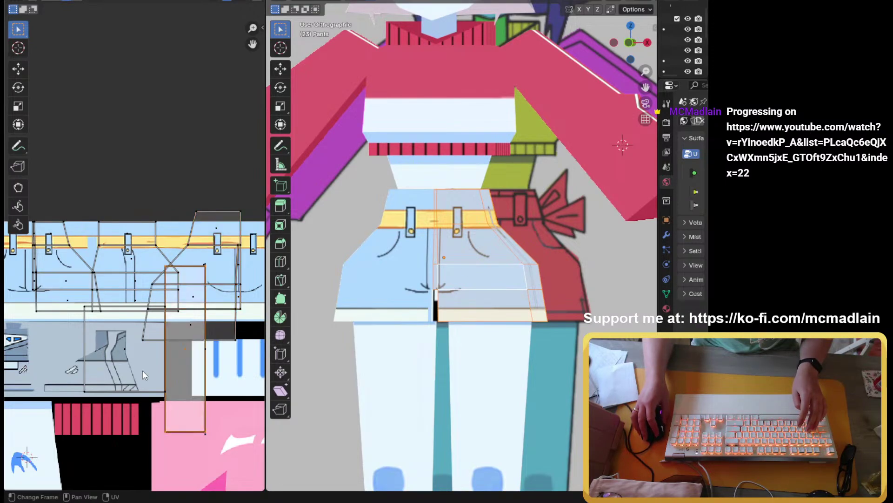
left_click(142, 370)
key("g")
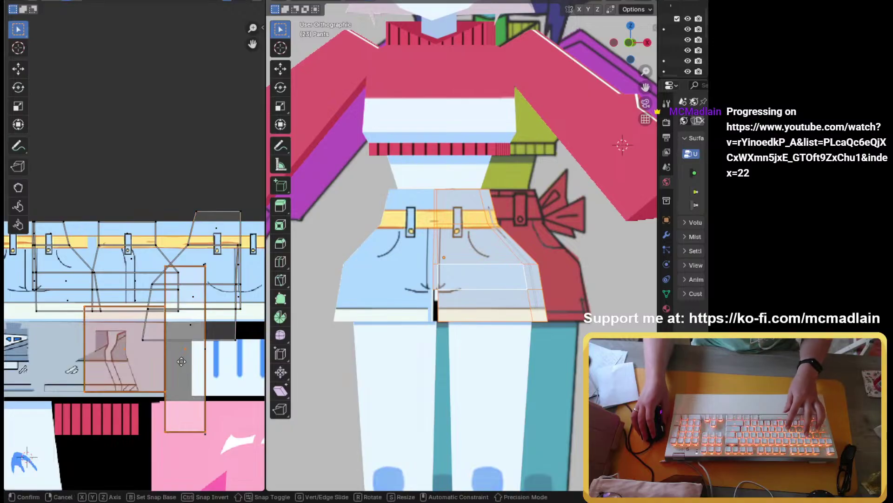
key("Escape")
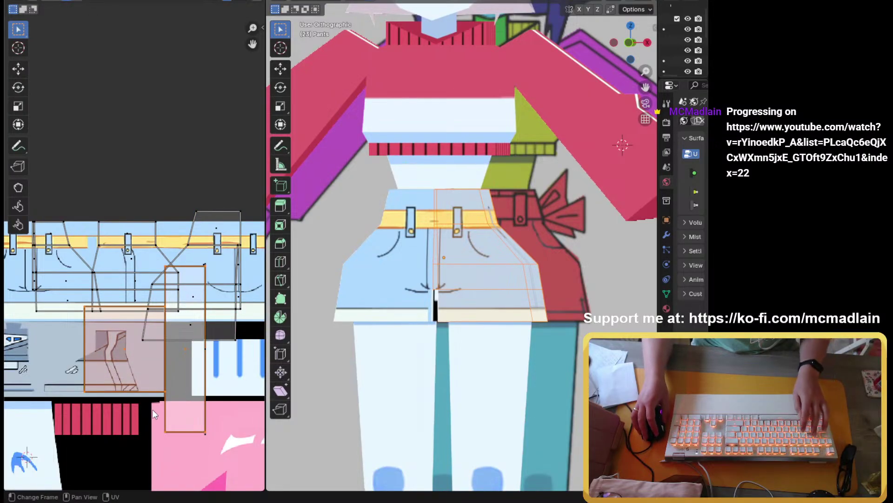
left_click_drag(233, 379, 101, 365)
key("g")
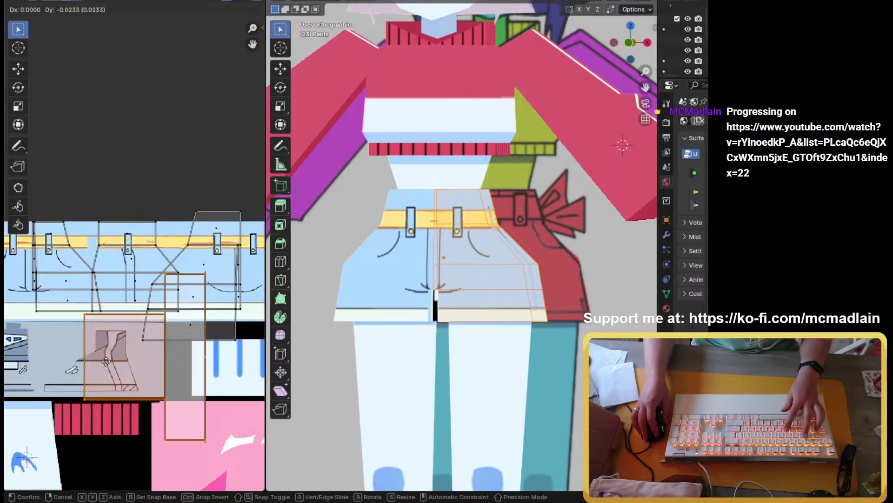
left_click(179, 353)
Step: Scale the back faces' UV island to 0.736 and move it about -0.198 m in X and 0.031 m in Y toward the front island
left_click_drag(208, 192, 236, 311)
left_click_drag(252, 185, 189, 388)
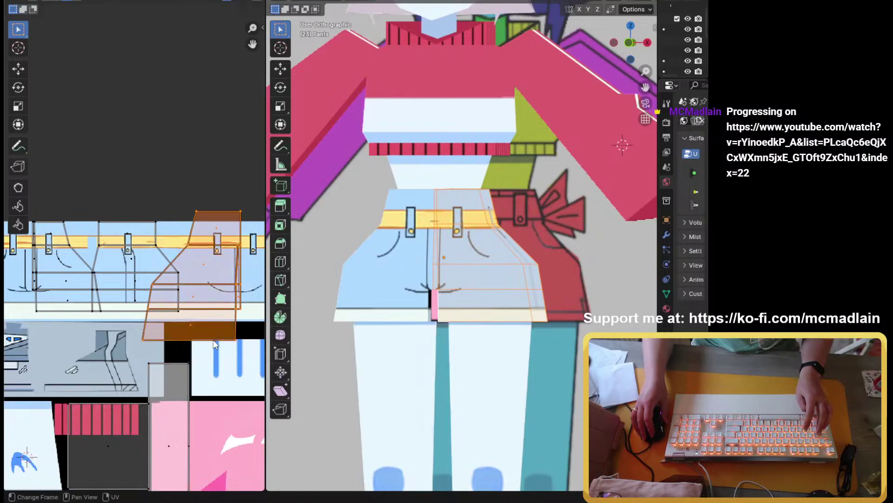
middle_click_drag(230, 318, 207, 310)
key("s")
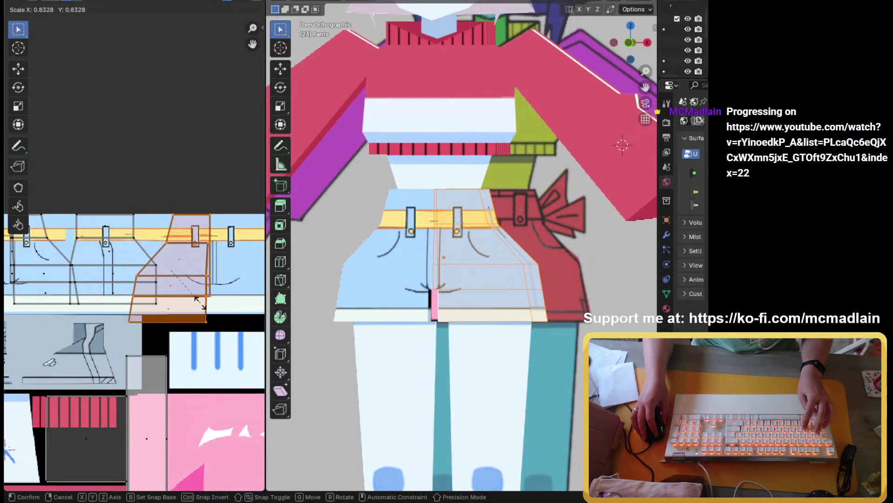
left_click(190, 301)
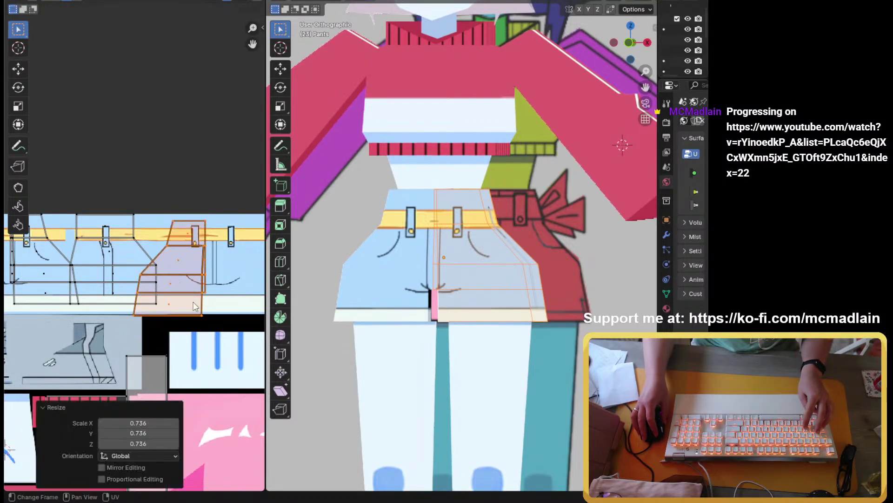
scroll(177, 297, "up", 1)
key("g")
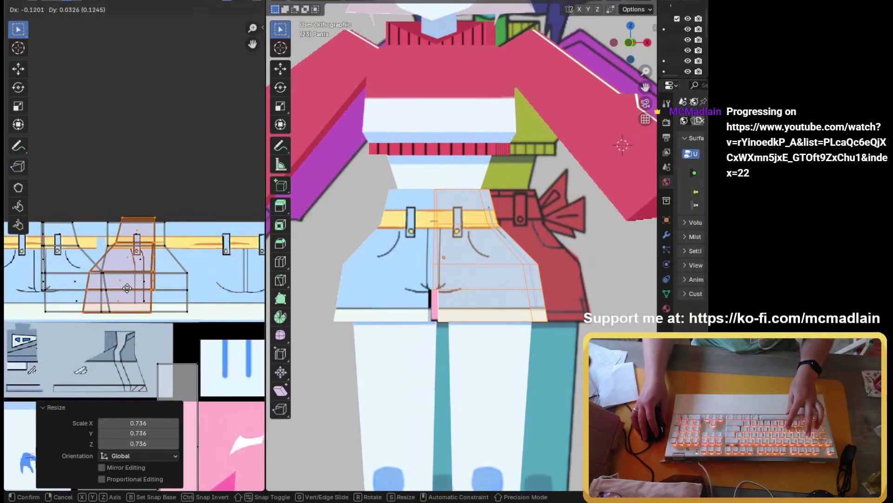
left_click(139, 287)
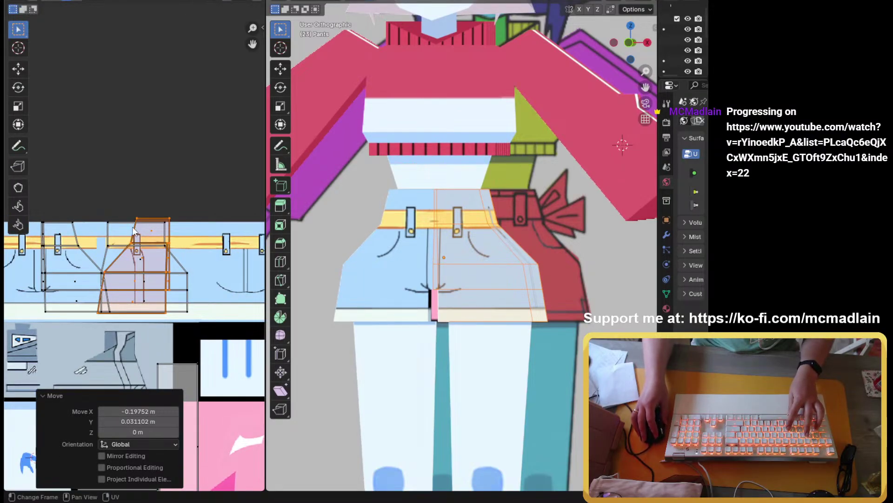
Step: Shift the back island about -0.161 m in X over the front island and nudge it about -0.005 m in X and 0.002 m in Y
key("g")
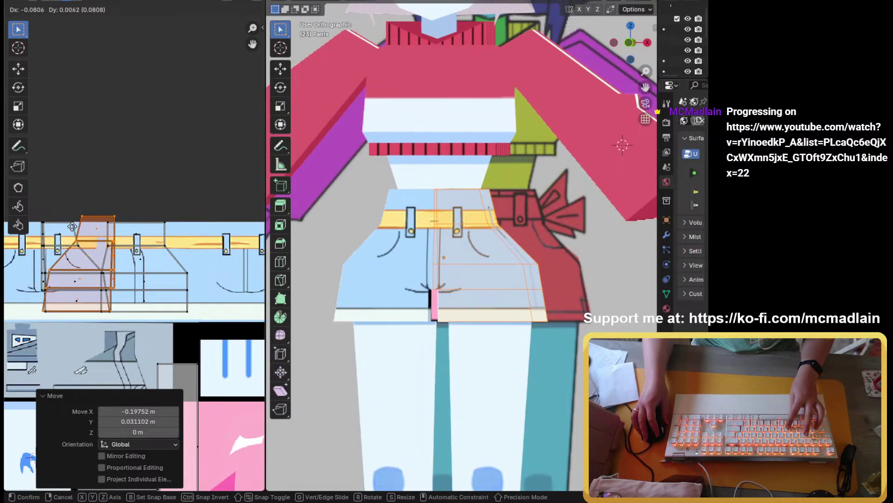
key("x")
left_click(72, 227)
key("g")
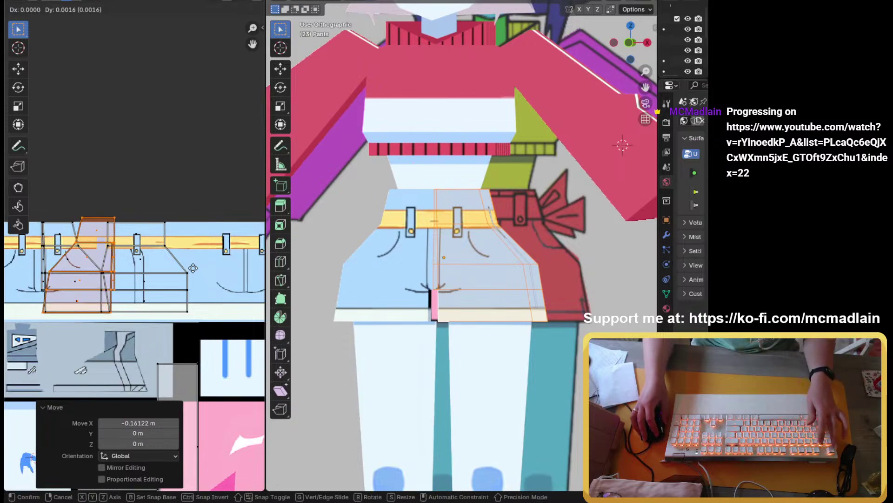
left_click(191, 268)
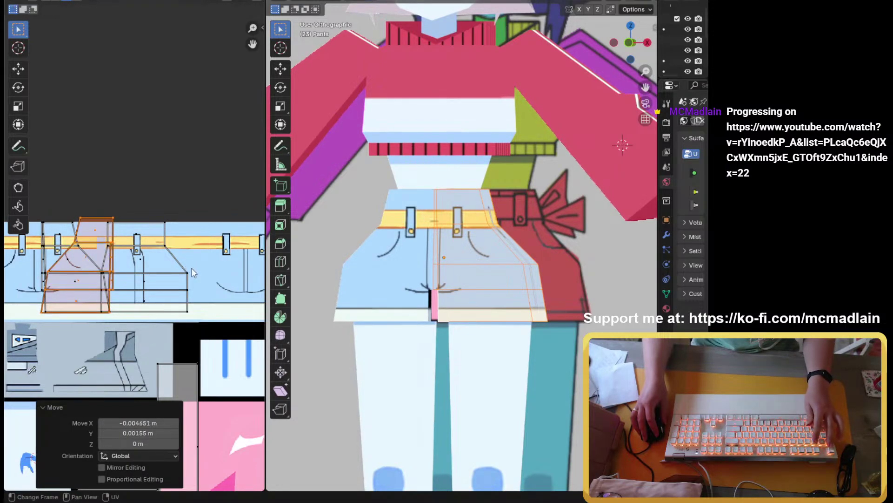
Step: Scale the back UV island to 0.987 and move it about 0.440 m in X and -0.002 m in Y onto the back-pocket artwork
key("s")
left_click(188, 273)
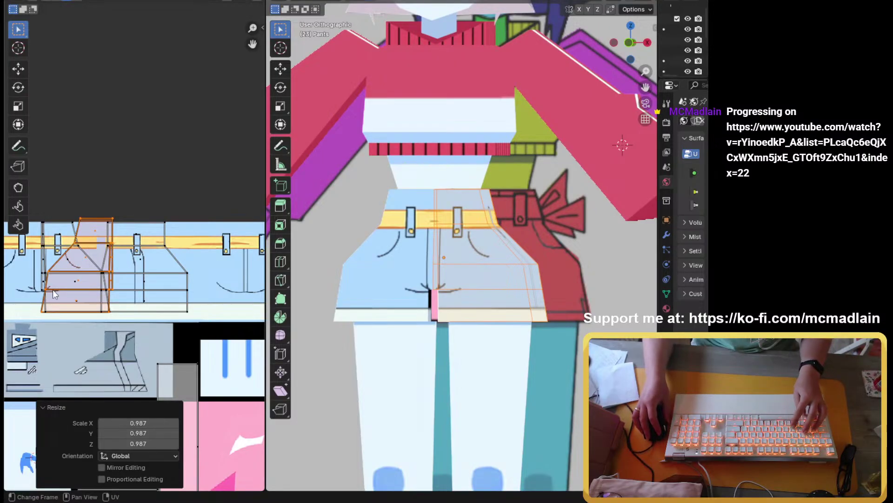
key("g")
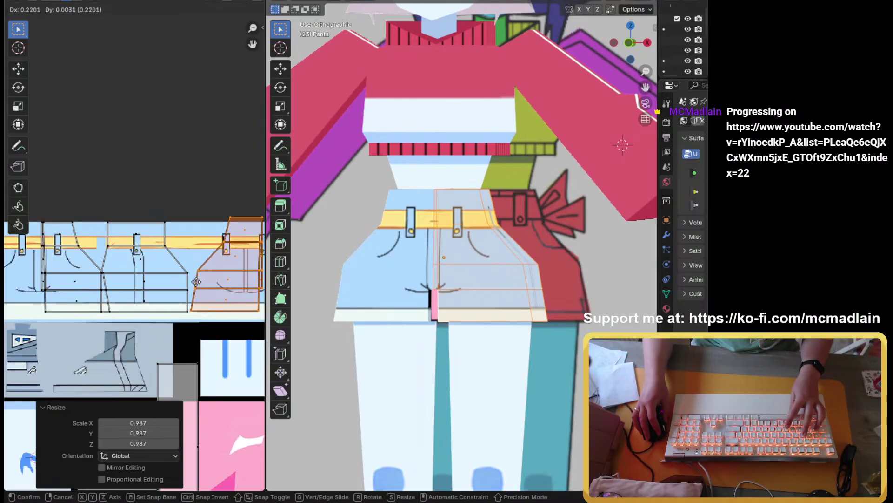
left_click(199, 288)
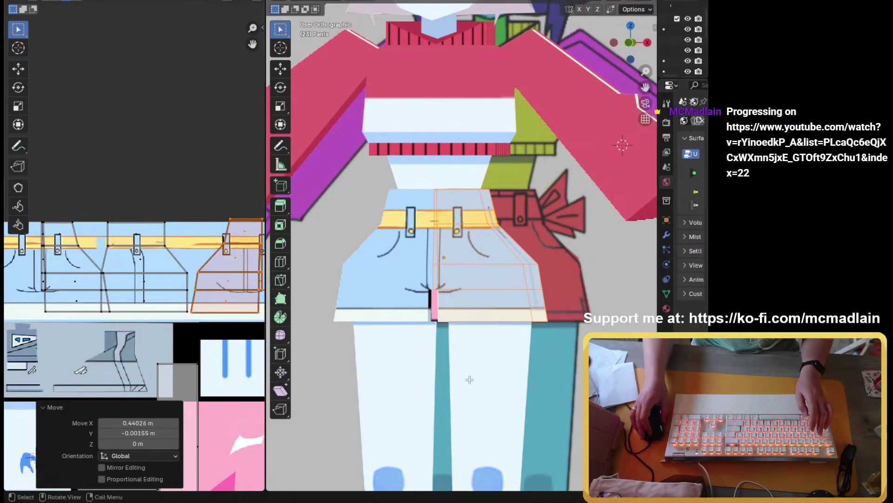
mouse_move(470, 379)
middle_mouse_down()
mouse_move(289, 381)
mouse_move(486, 346)
mouse_move(454, 378)
middle_mouse_up()
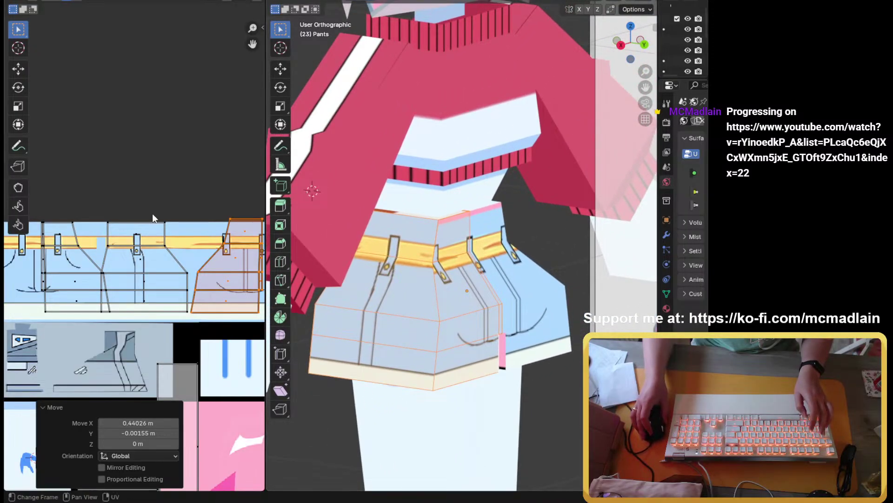
Step: Shift the whole back UV island about -0.036 m in X and -0.002 m in Y toward the side island
scroll(208, 298, "up", 2)
middle_click_drag(208, 298, 121, 332)
scroll(141, 268, "down", 1)
mouse_move(156, 204)
middle_mouse_down()
mouse_move(201, 204)
mouse_move(158, 202)
middle_mouse_up()
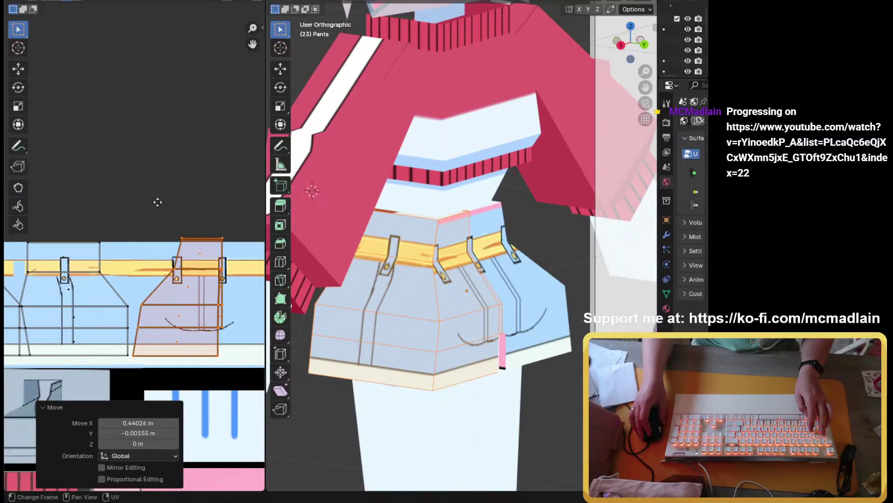
left_click_drag(233, 199, 131, 409)
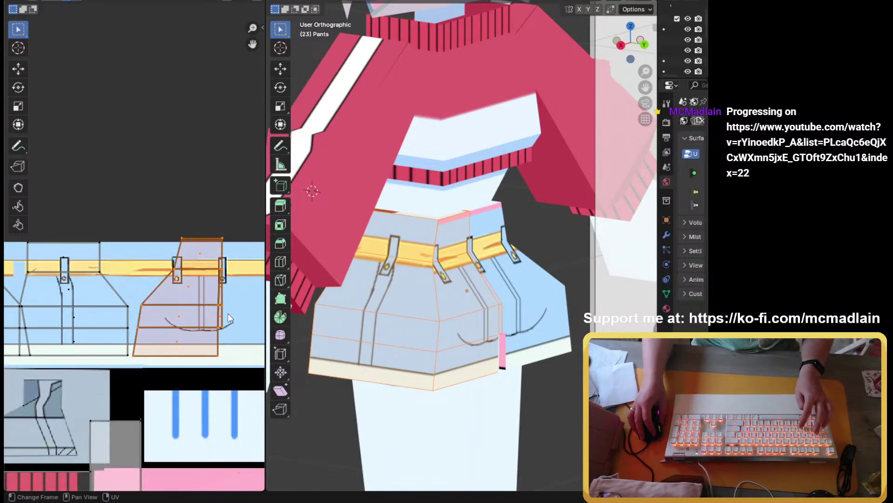
key("g")
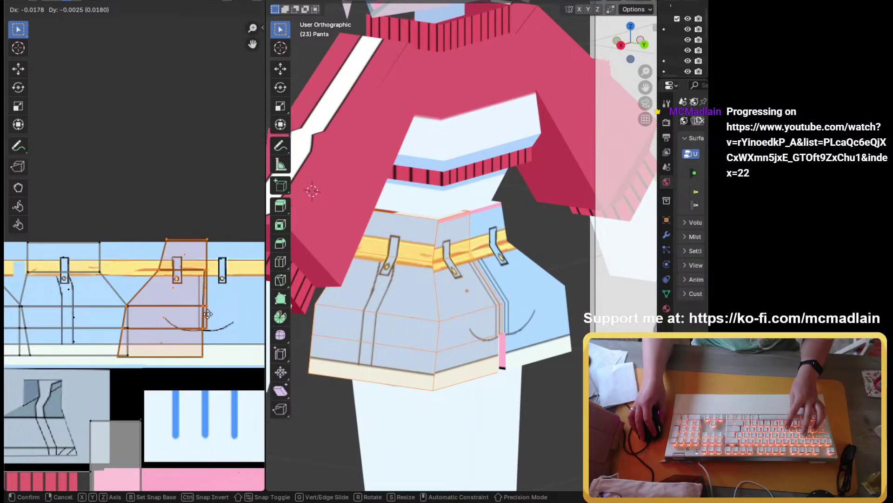
left_click(208, 314)
Step: Select only the top edge of the back UV island above the yellow belt
scroll(205, 333, "up", 2)
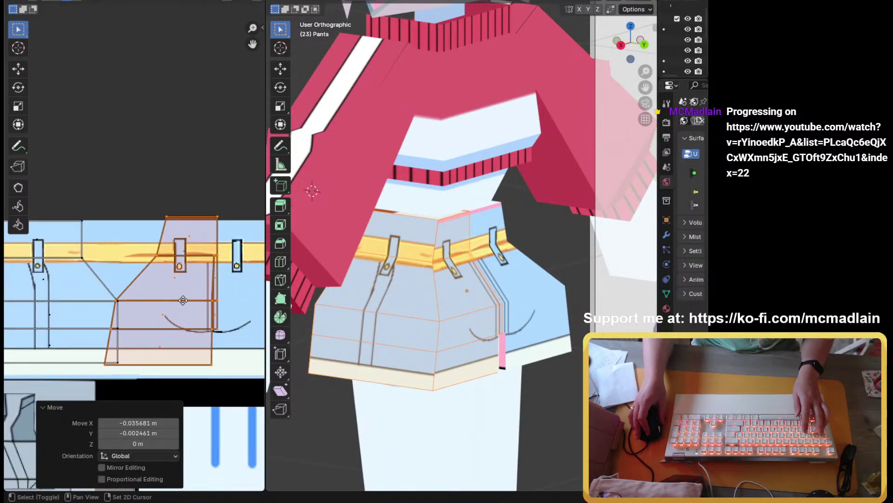
middle_click_drag(183, 300, 185, 287)
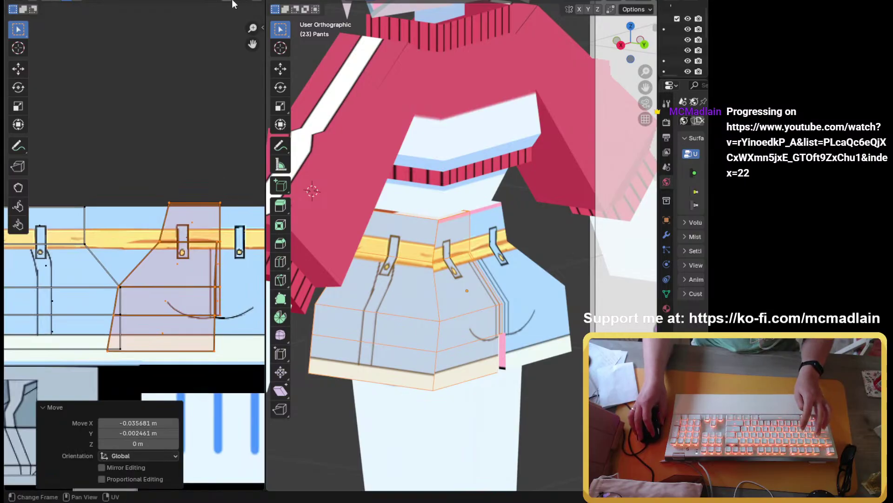
scroll(146, 167, "down", 1)
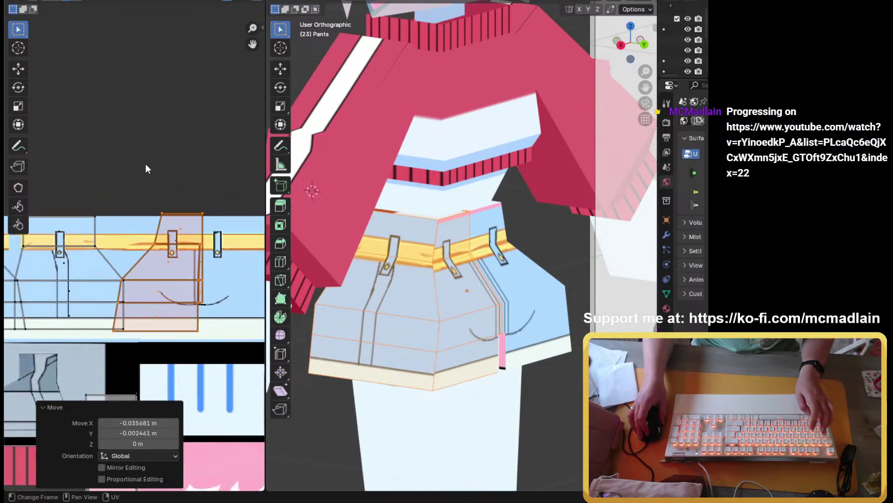
middle_click_drag(147, 165, 191, 208)
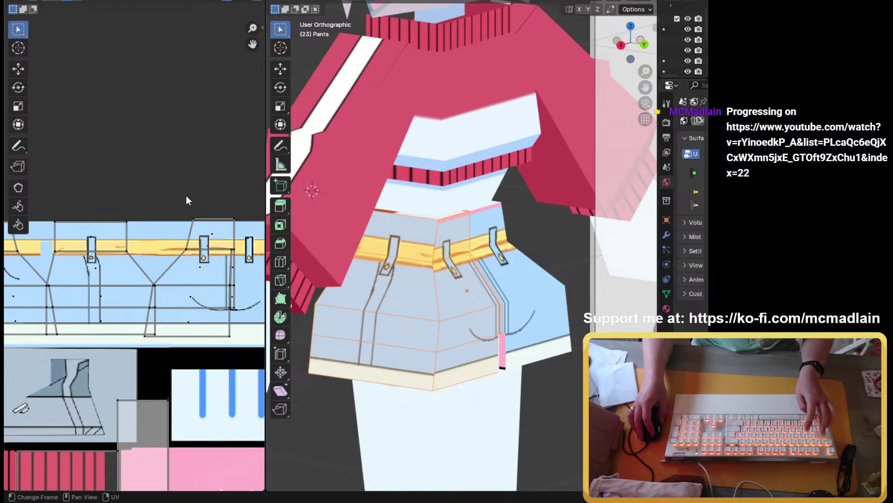
left_click_drag(186, 196, 251, 239)
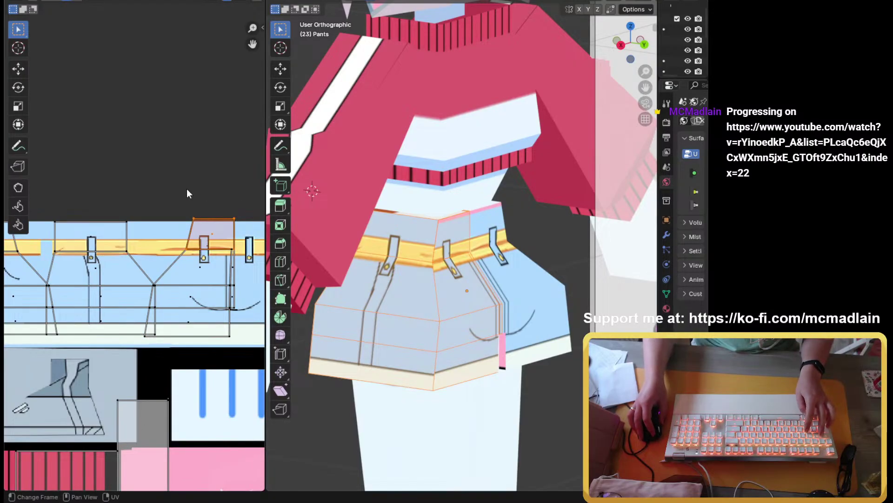
left_click_drag(174, 195, 240, 223)
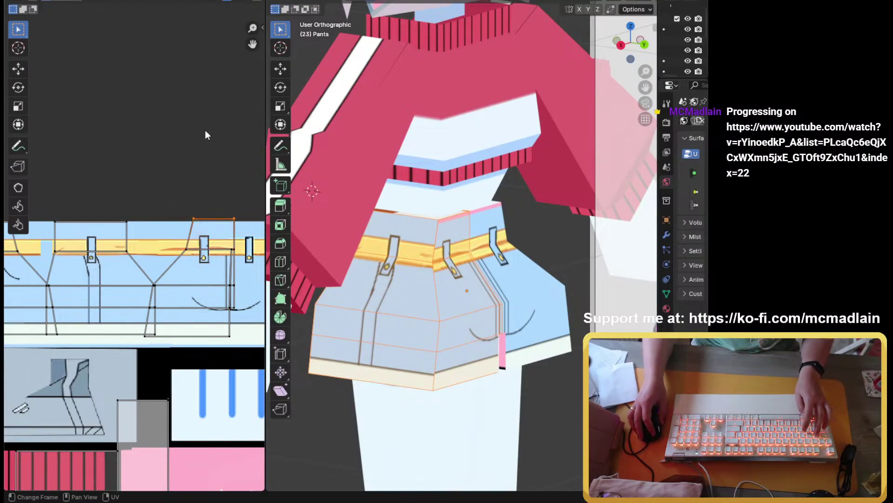
Step: Try to line up the back UV island's top edge with the neighbouring islands, checking the snapping options
left_click(236, 2)
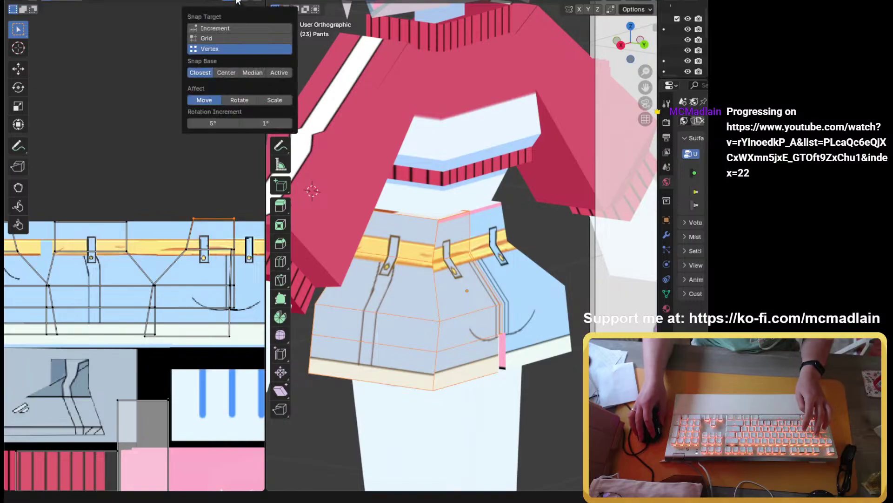
left_click(237, 1)
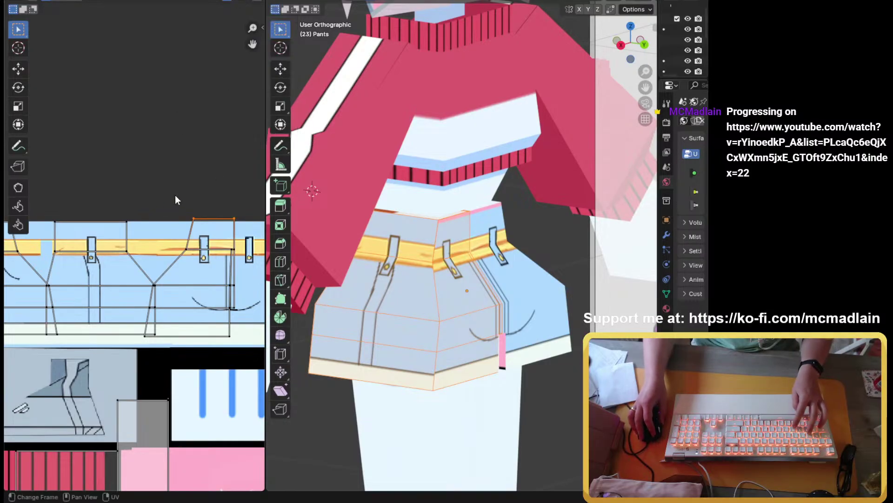
key("g")
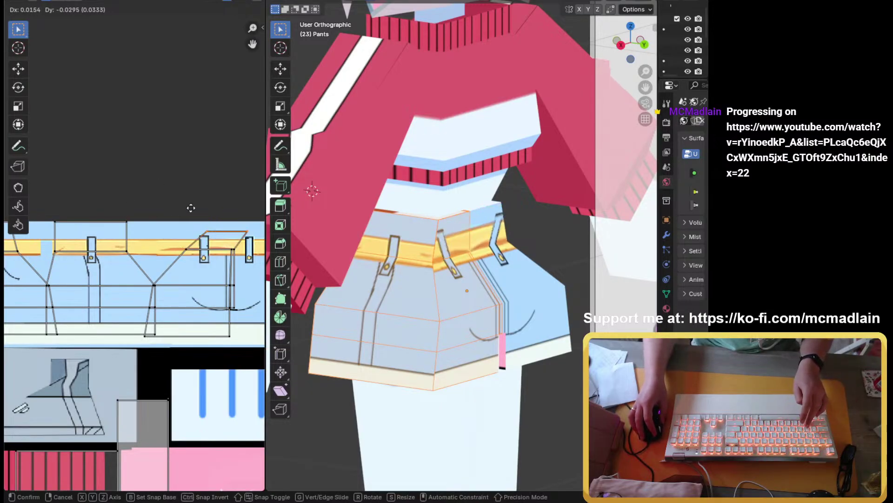
key("Escape")
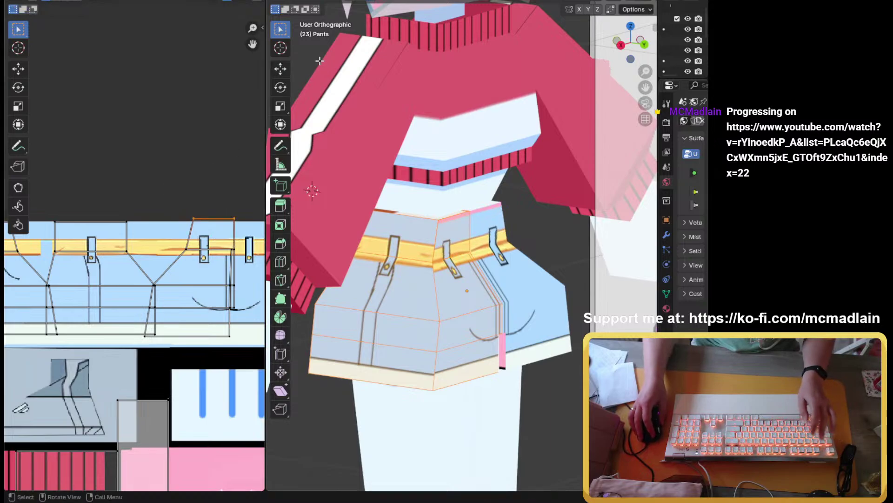
left_click(245, 3)
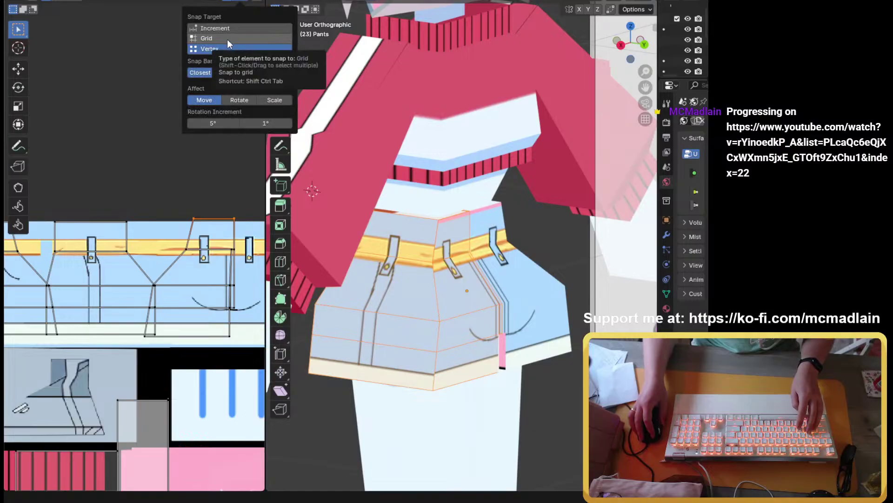
scroll(186, 191, "up", 1)
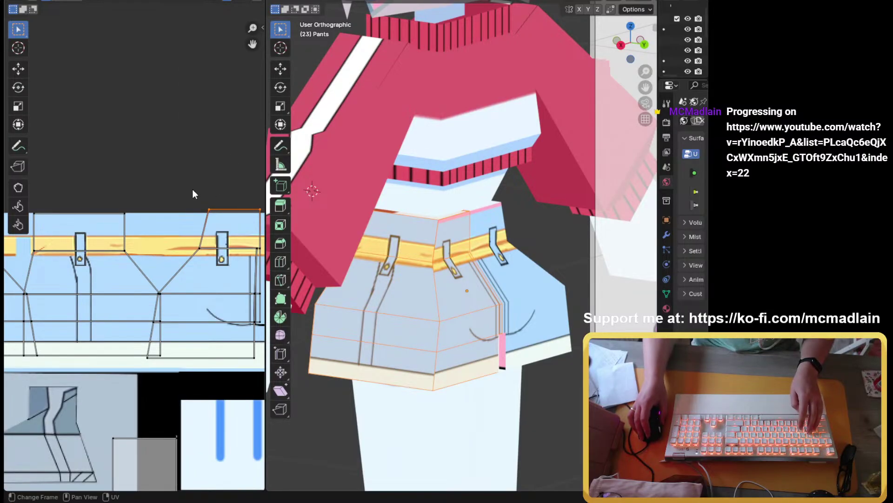
scroll(193, 191, "down", 1)
key("g")
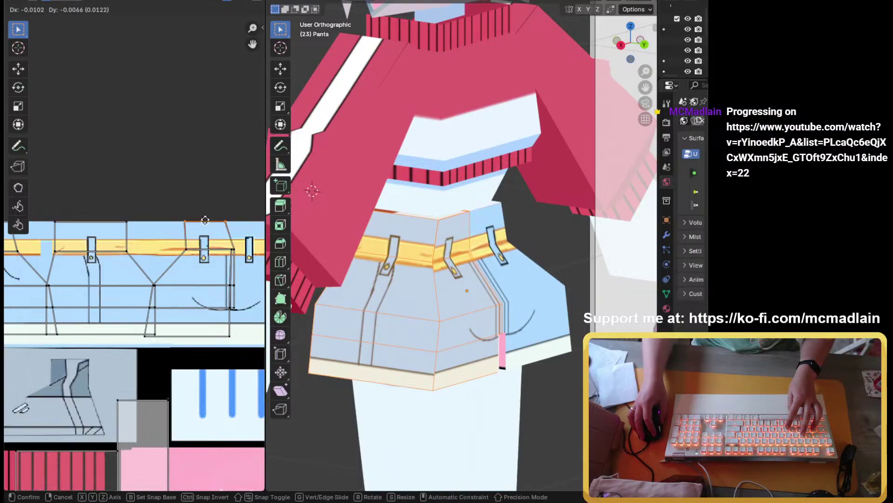
left_click(207, 224)
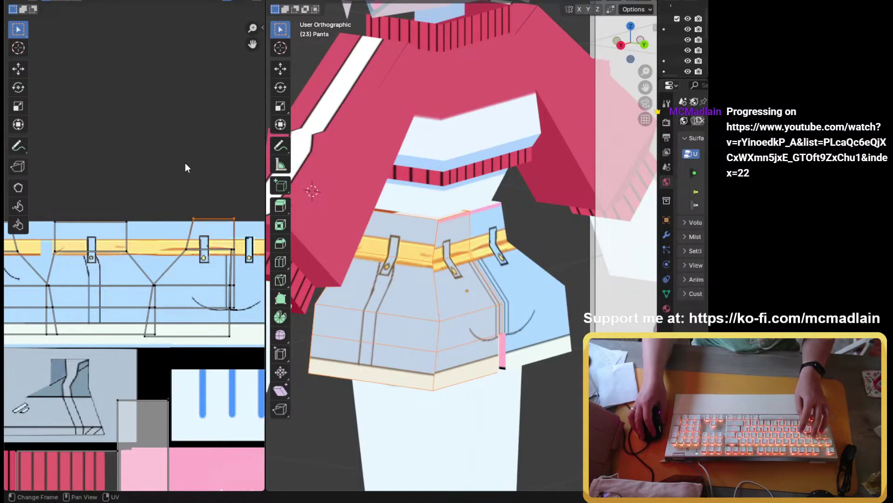
key("g")
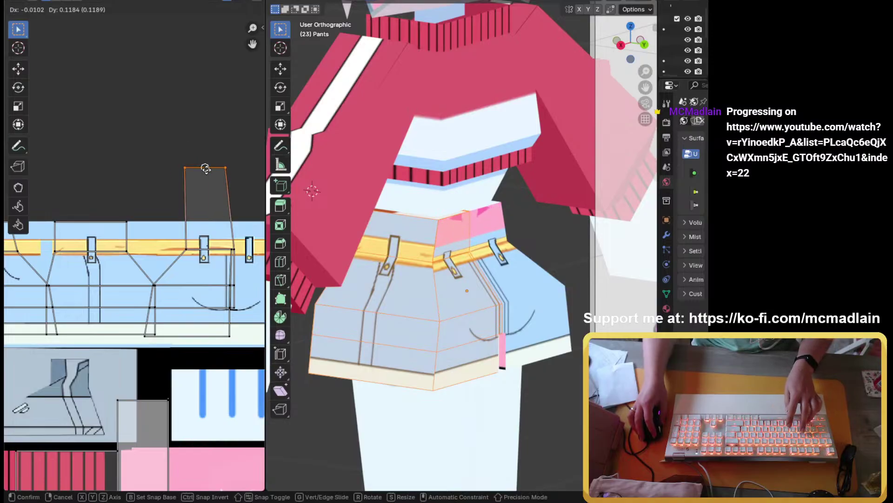
left_click(218, 218)
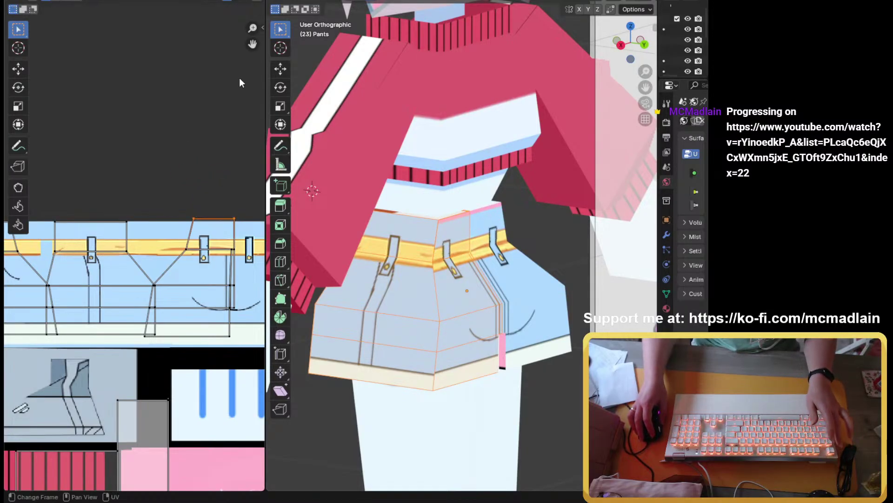
left_click_drag(174, 191, 247, 224)
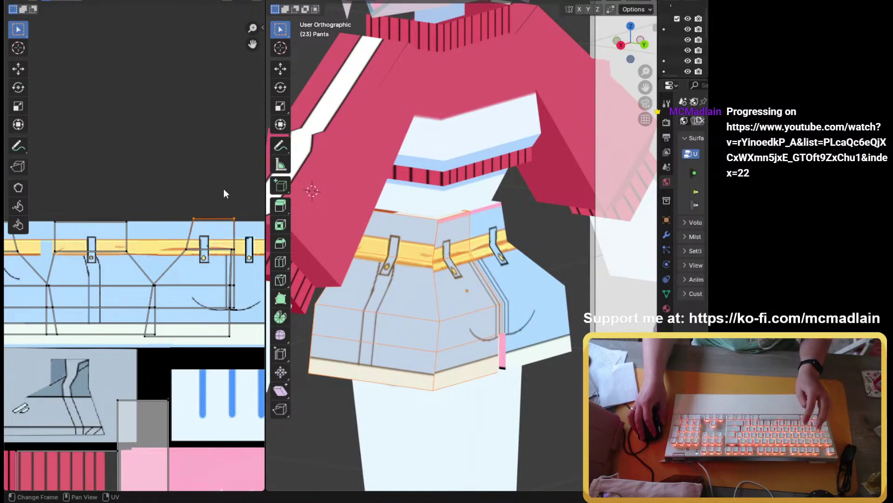
key("g")
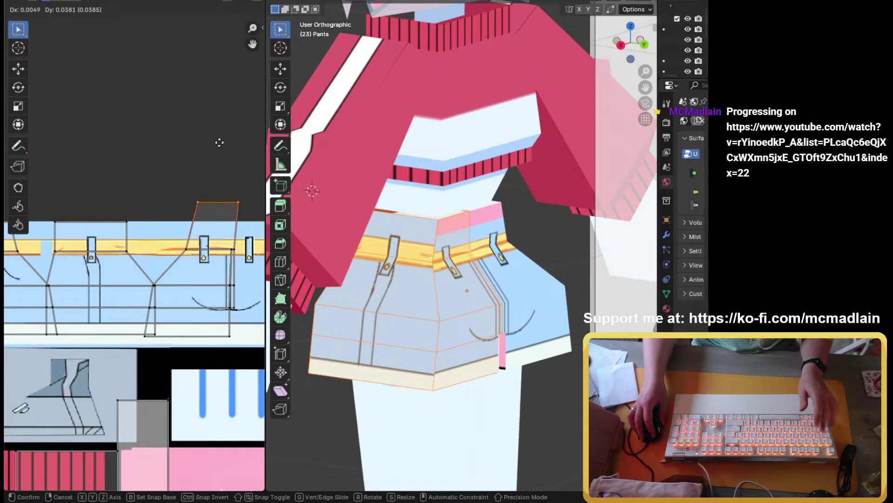
left_click(216, 160)
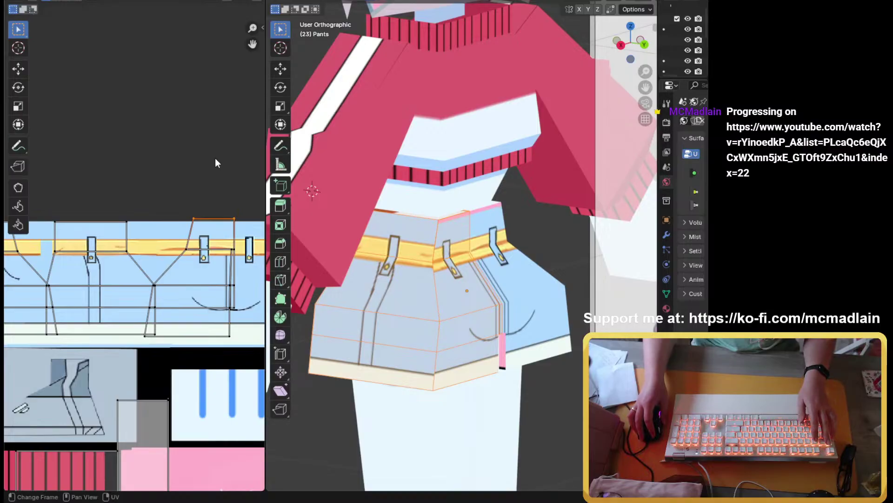
Step: Lower the back UV island's top edge about 0.007 m in Y to line up with the side island's top
scroll(152, 197, "up", 2)
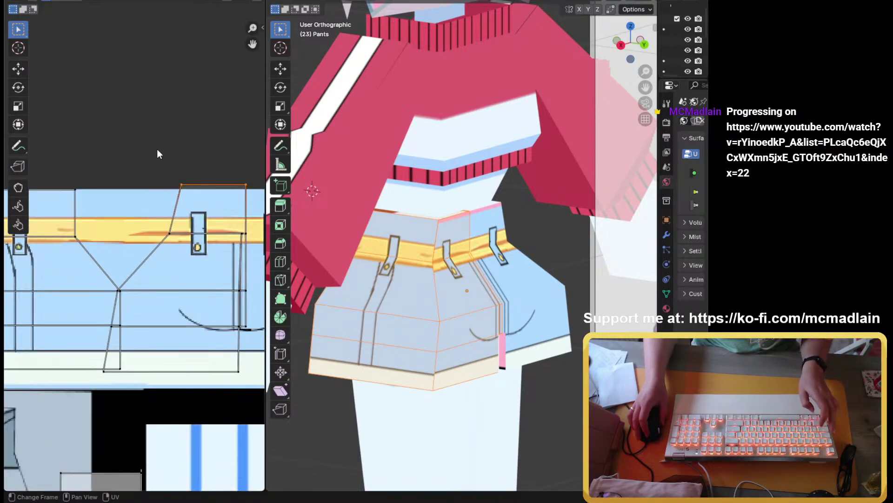
key("g")
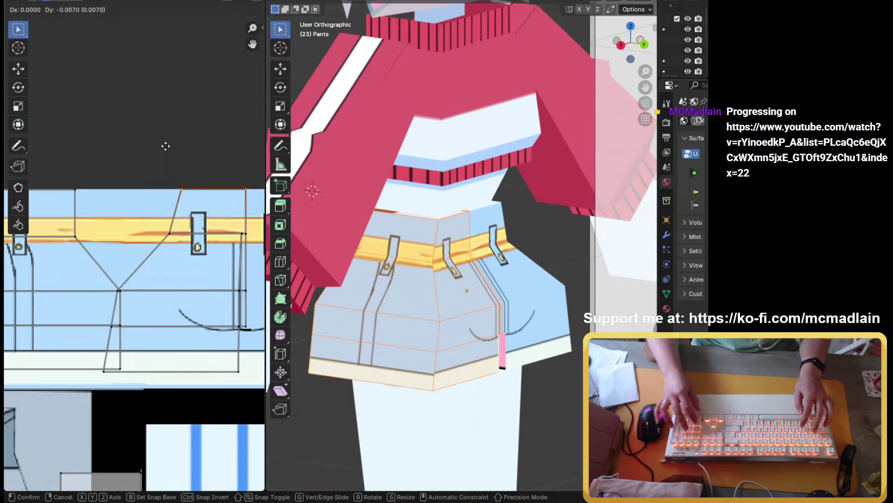
left_click(166, 146)
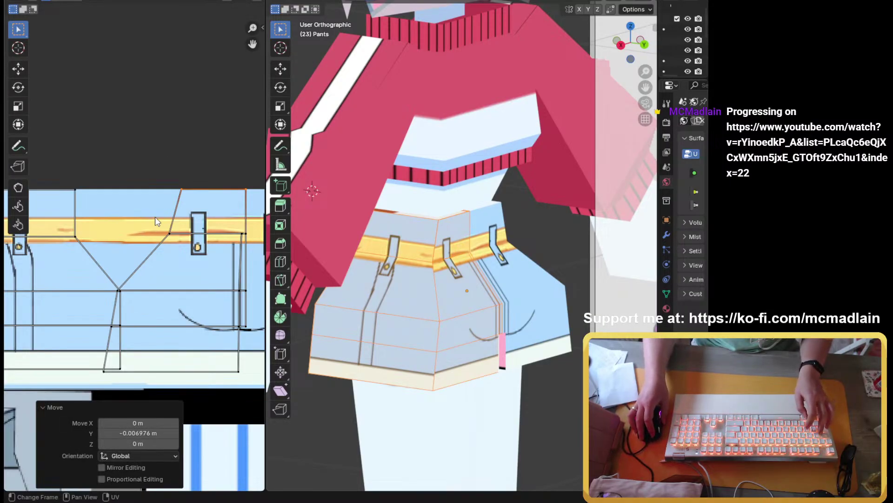
Step: Select the back UV island's bottom edge and raise it 0.0031 m in Y to match the side island's hem
key("b")
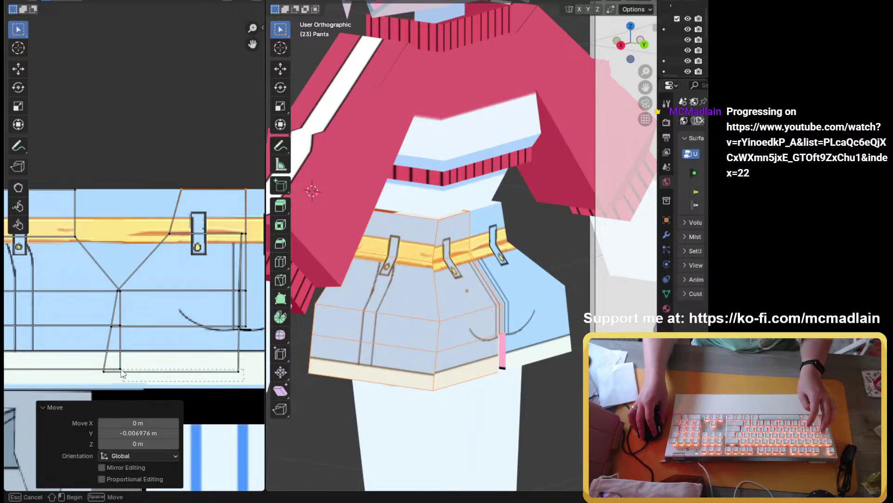
left_click_drag(243, 381, 91, 370)
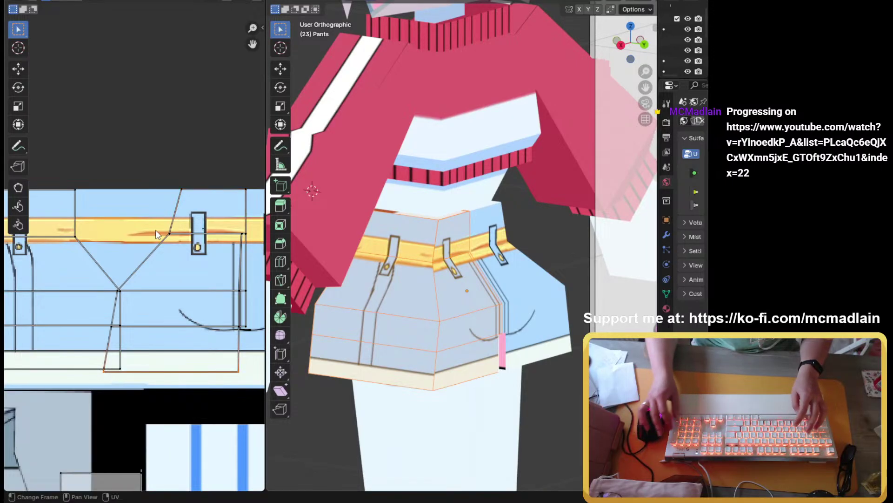
key("g")
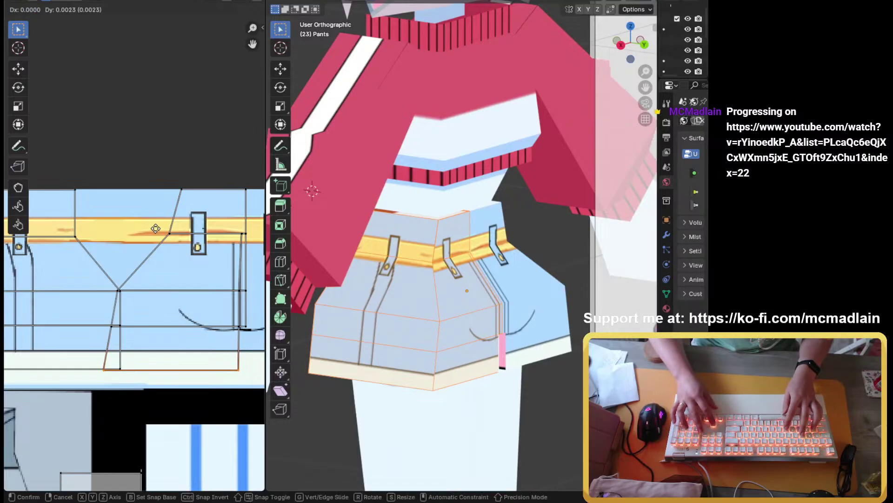
left_click(155, 227)
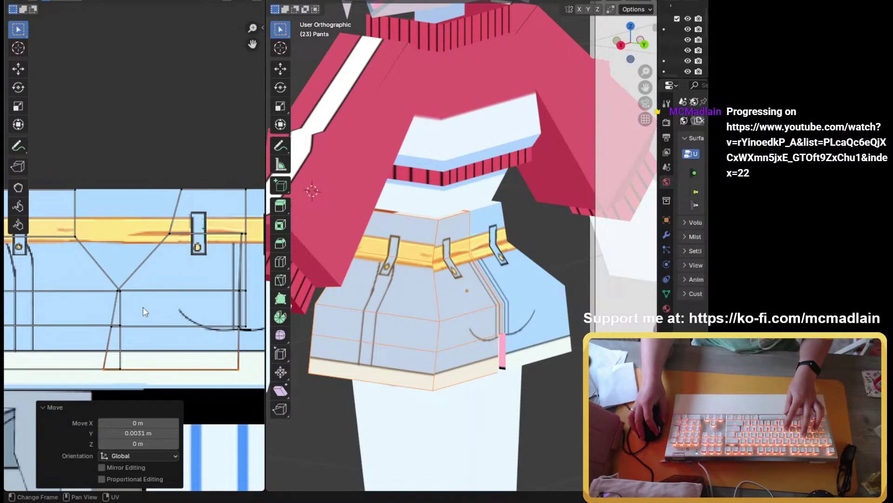
Step: Level the horizontal UV row just above the shorts' hem by moving its vertices 0.00155 m along Y
key("alt+a")
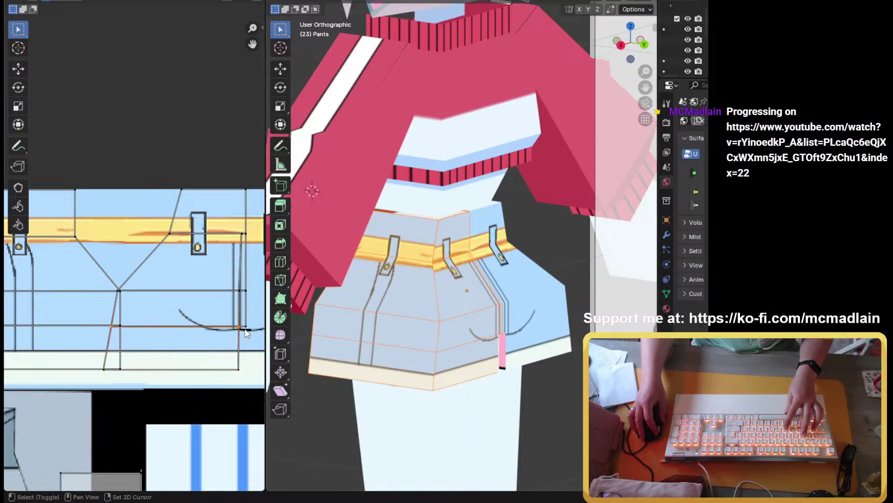
key("g")
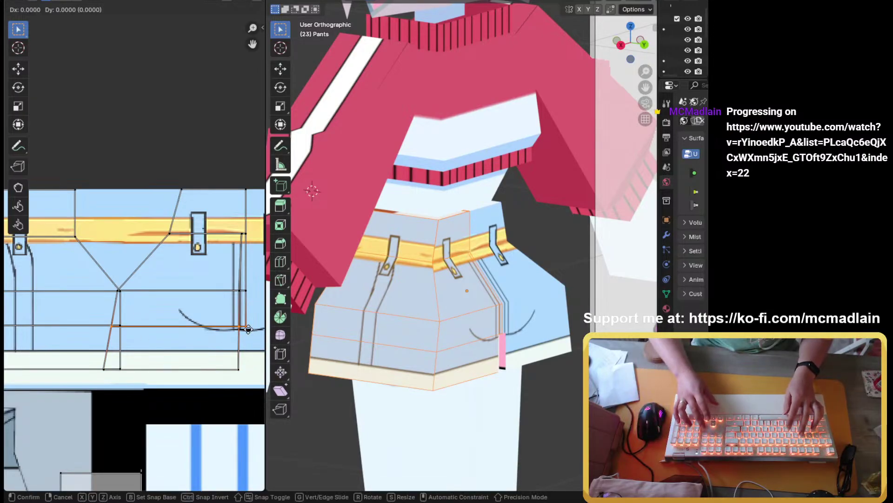
left_click(249, 329)
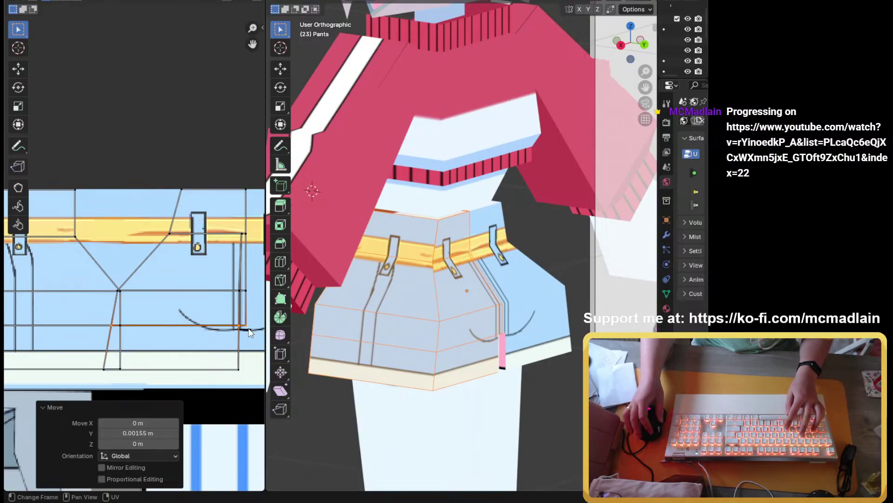
Step: Select the middle horizontal UV row of the shorts' side and move it -0.000775 m along Y
scroll(443, 280, "down", 5)
middle_click_drag(442, 279, 432, 338)
scroll(409, 309, "up", 4)
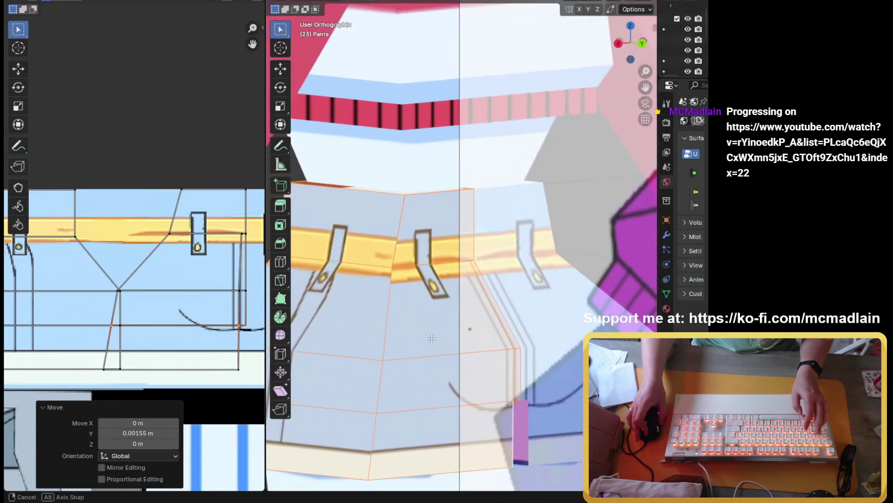
left_click(113, 294)
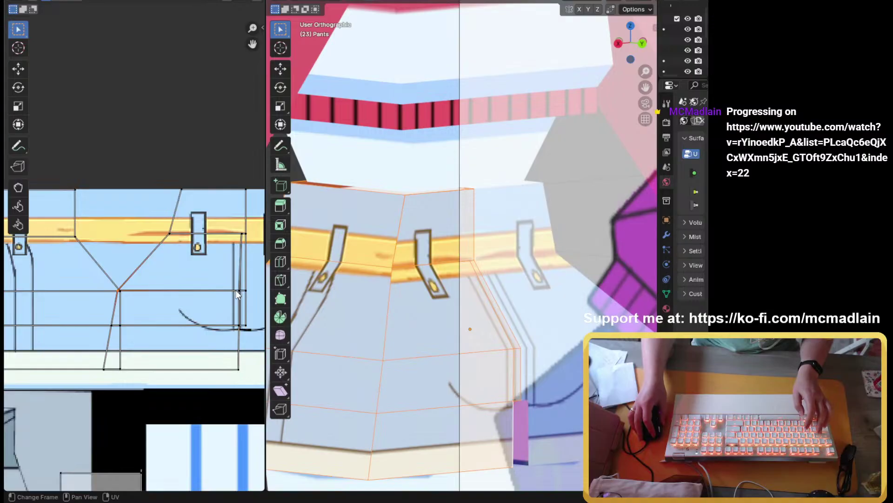
left_click(118, 292, "shift")
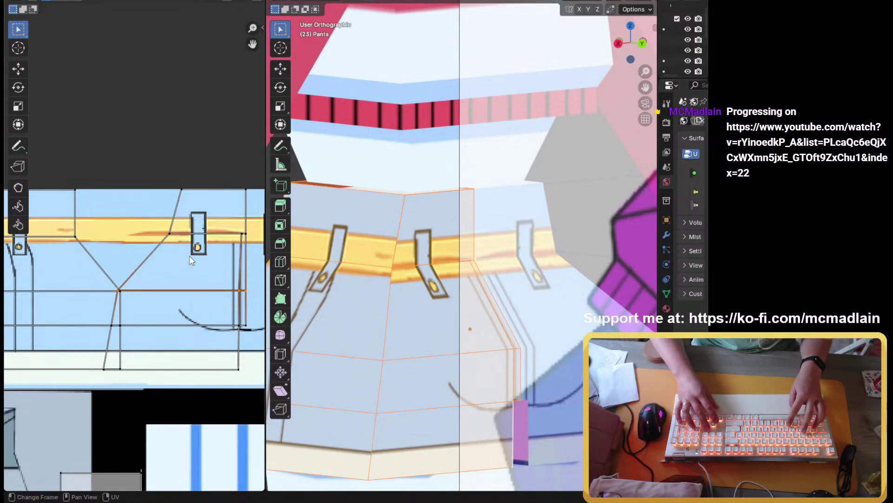
key("g")
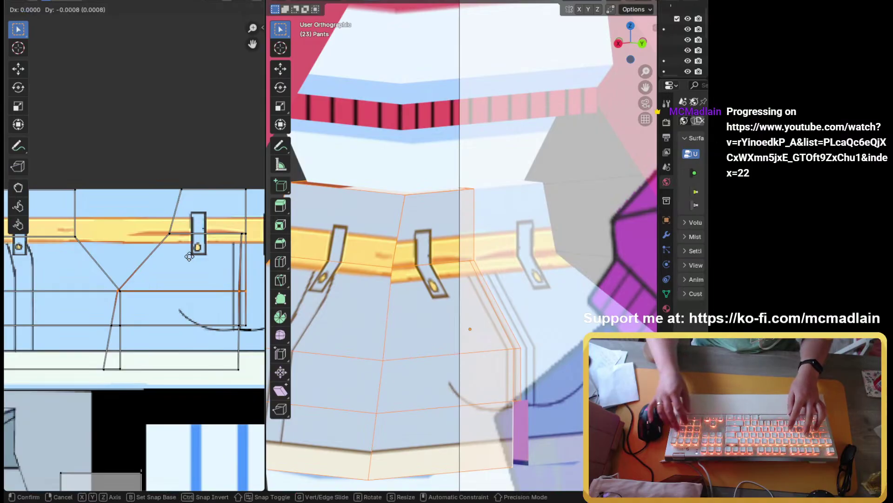
left_click(191, 259)
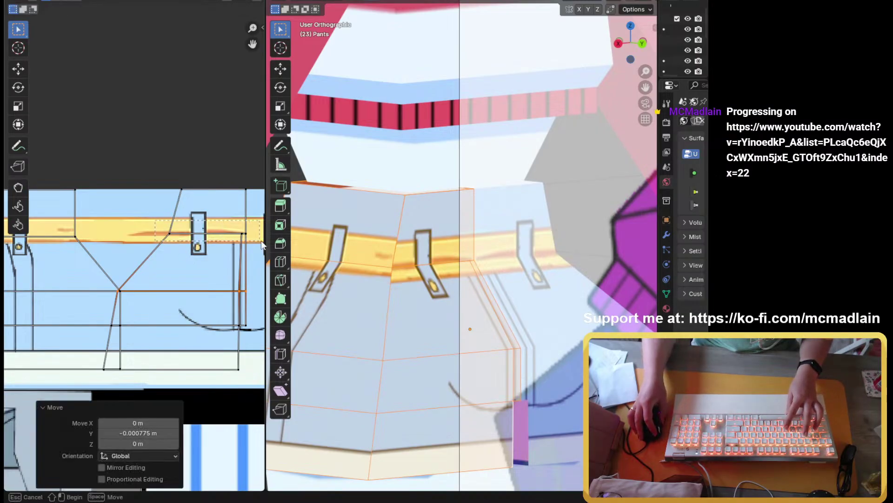
Step: Move the side section's UV row along the belt -0.006201 m along Y, toward the belt's lower edge
left_click_drag(261, 245, 261, 243)
key("g")
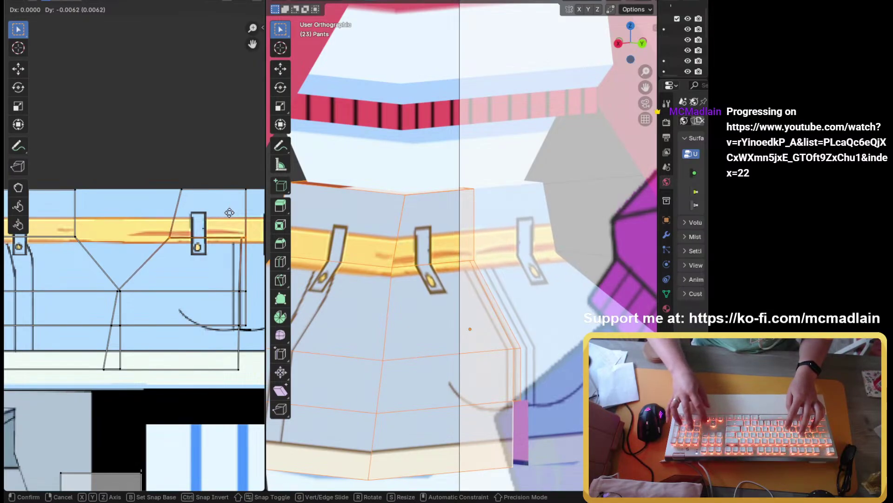
key("Return")
Step: Select the full-width UV row above the shorts' hem and shift it -0.00155 m in X and -0.004651 m in Y
scroll(409, 279, "down", 5)
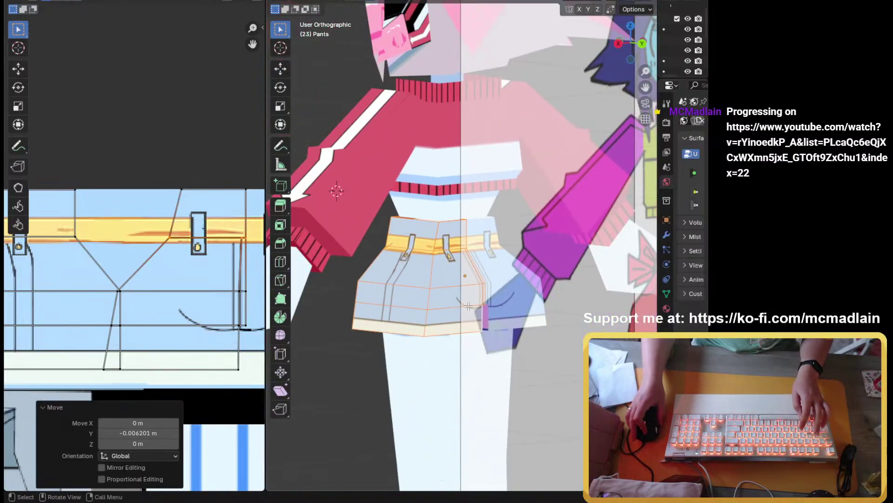
middle_click_drag(409, 284, 325, 279)
scroll(83, 258, "down", 3)
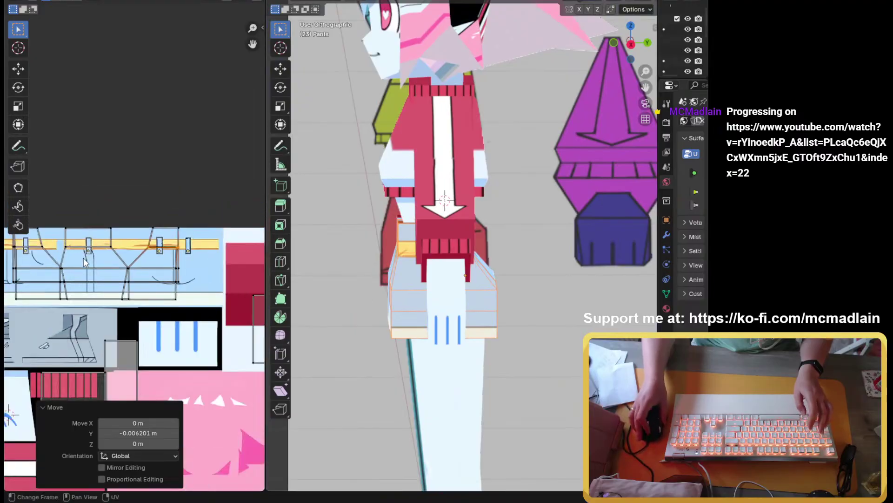
left_click_drag(46, 227, 246, 326)
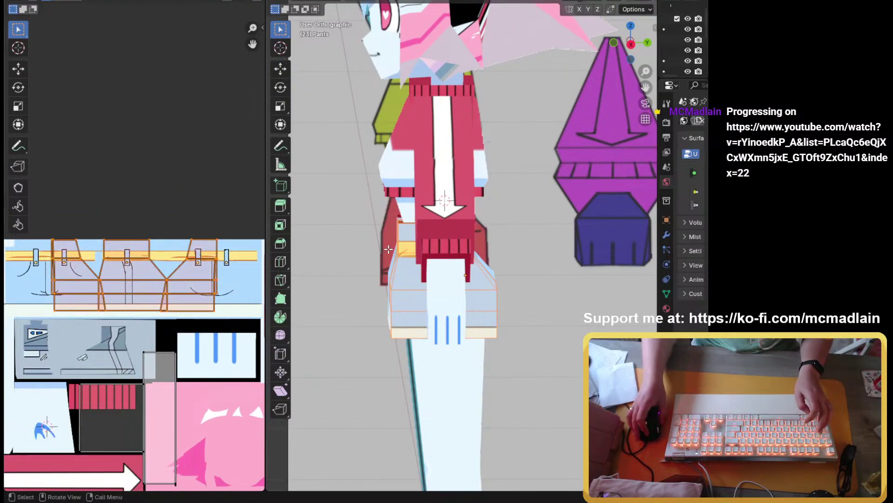
middle_click_drag(419, 349, 463, 350)
scroll(463, 350, "up", 4)
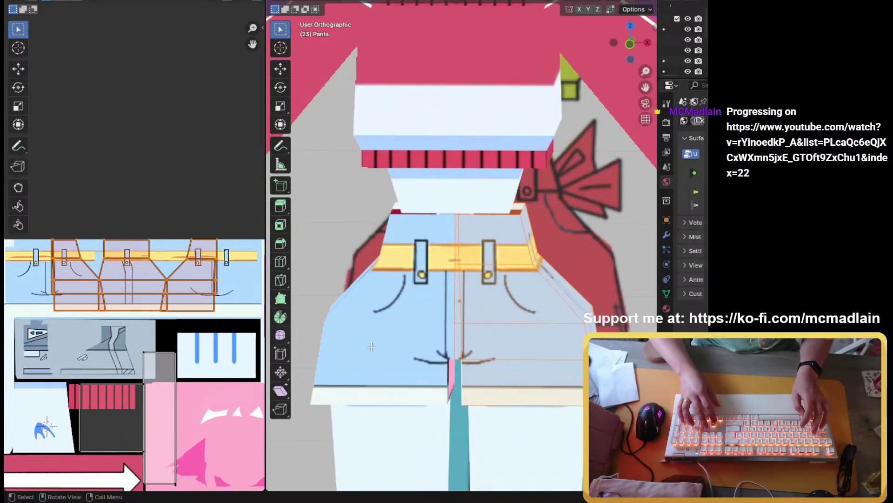
left_click_drag(34, 284, 91, 308)
left_click_drag(241, 306, 240, 302)
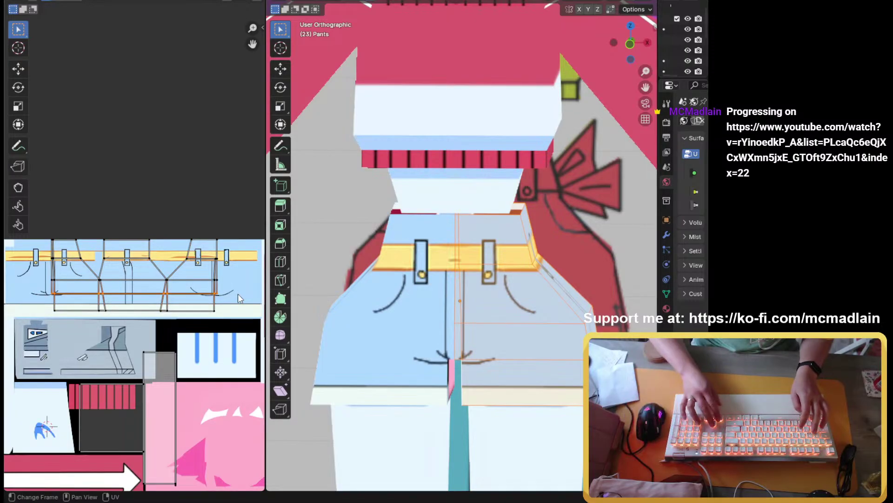
key("Up")
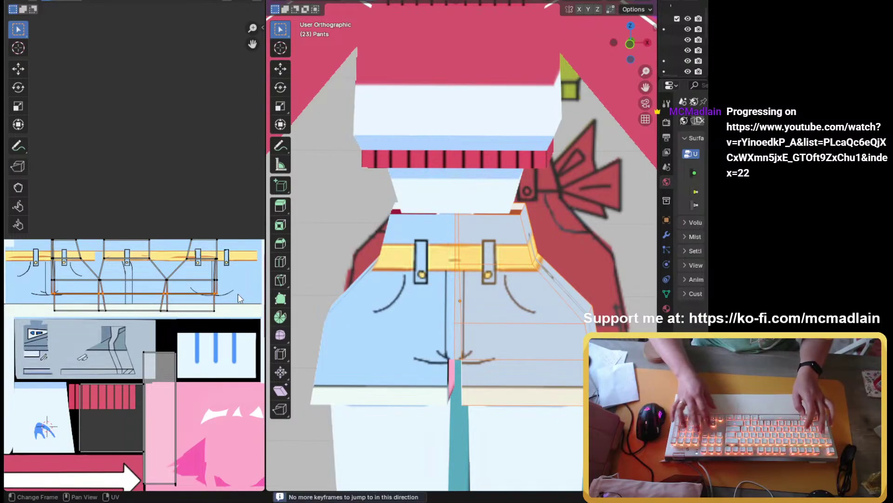
scroll(238, 294, "up", 1)
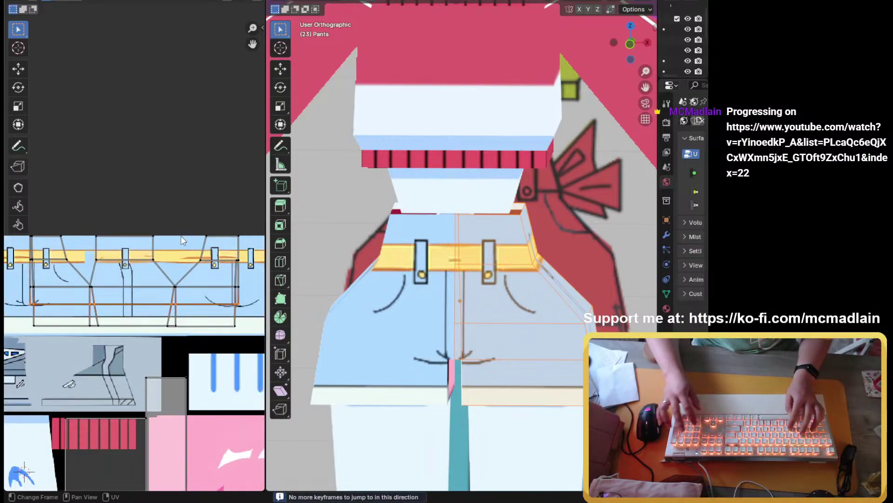
key("g")
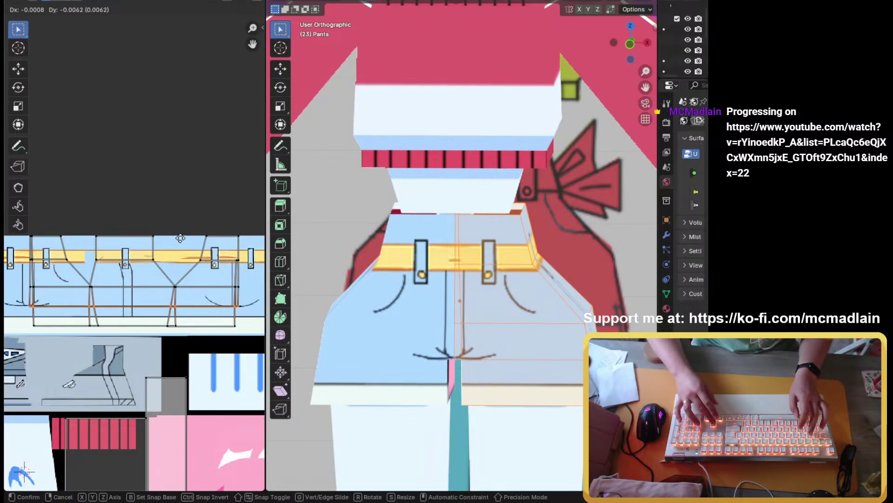
left_click(180, 237)
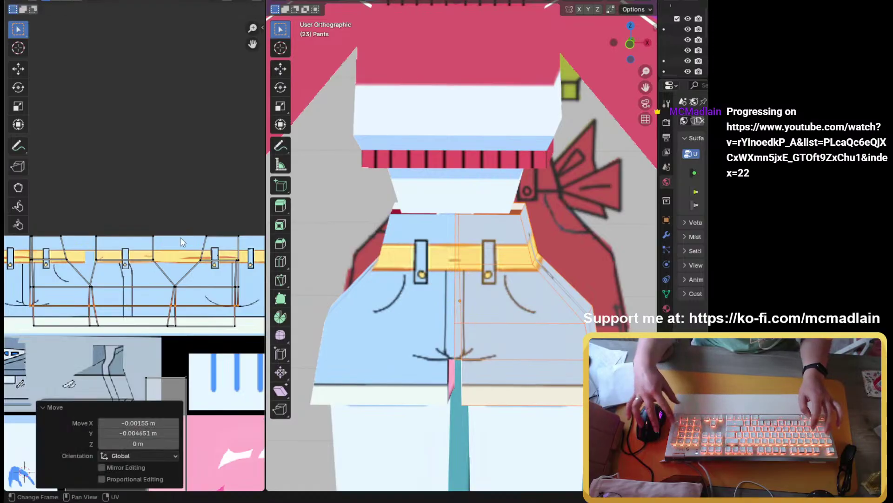
Step: Clear the selection, return the pants to Object Mode and save the file
middle_click_drag(465, 260, 396, 277)
middle_click_drag(442, 267, 587, 326)
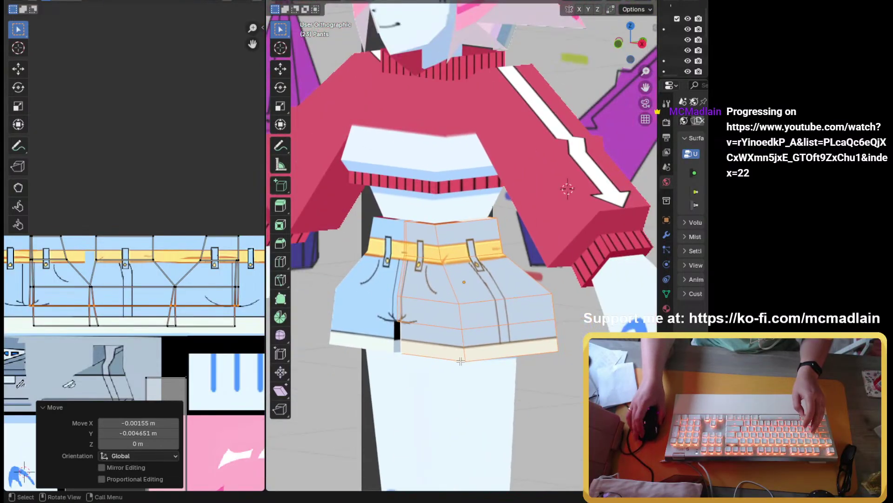
scroll(461, 361, "down", 3)
mouse_move(461, 361)
middle_mouse_down()
mouse_move(603, 357)
mouse_move(476, 353)
middle_mouse_up()
scroll(516, 355, "up", 1)
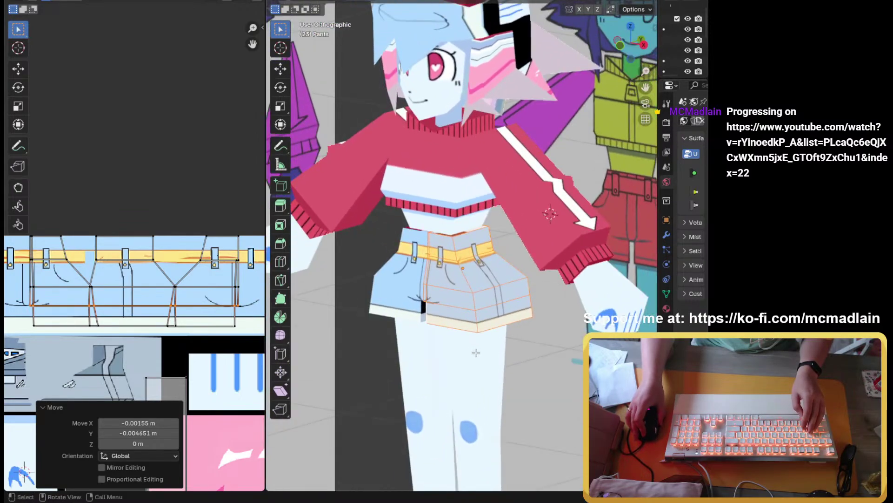
left_click(502, 353)
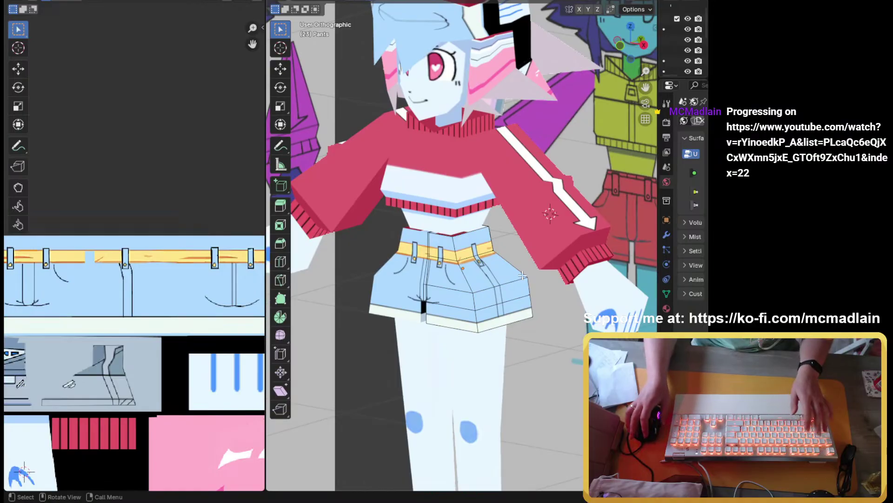
key("Tab")
middle_click_drag(378, 199, 409, 194)
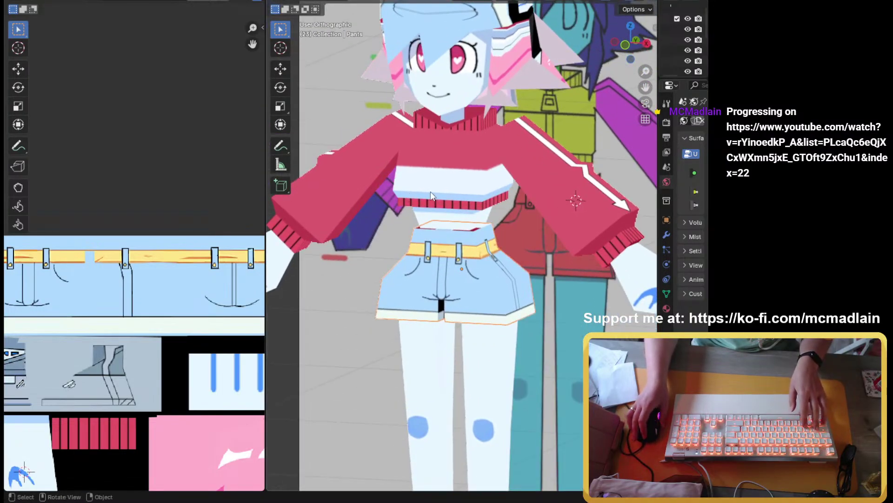
scroll(431, 192, "down", 1)
scroll(81, 283, "down", 2)
scroll(81, 283, "up", 2)
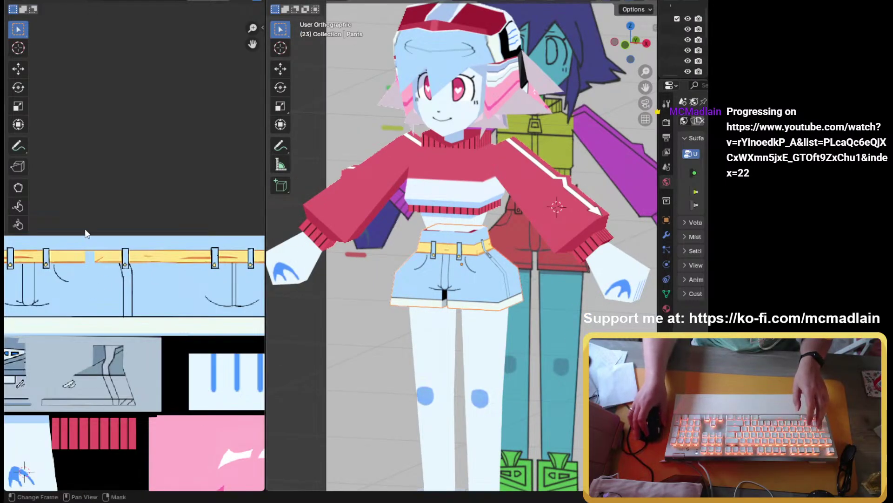
scroll(86, 233, "up", 1)
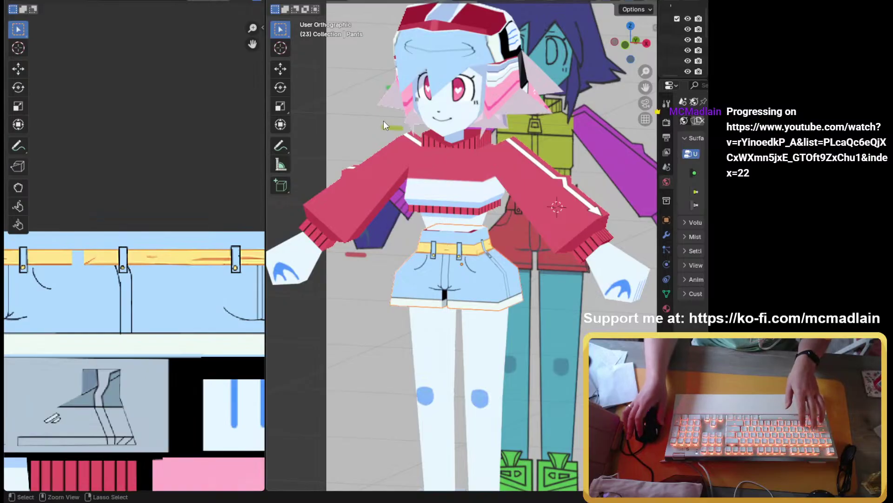
key("ctrl+s")
Step: Put the pants back into Edit Mode with the waist and hips framed closely from the front
middle_click_drag(373, 155, 452, 237)
scroll(369, 161, "up", 1)
scroll(368, 161, "up", 2)
scroll(389, 161, "down", 2)
scroll(393, 143, "up", 4)
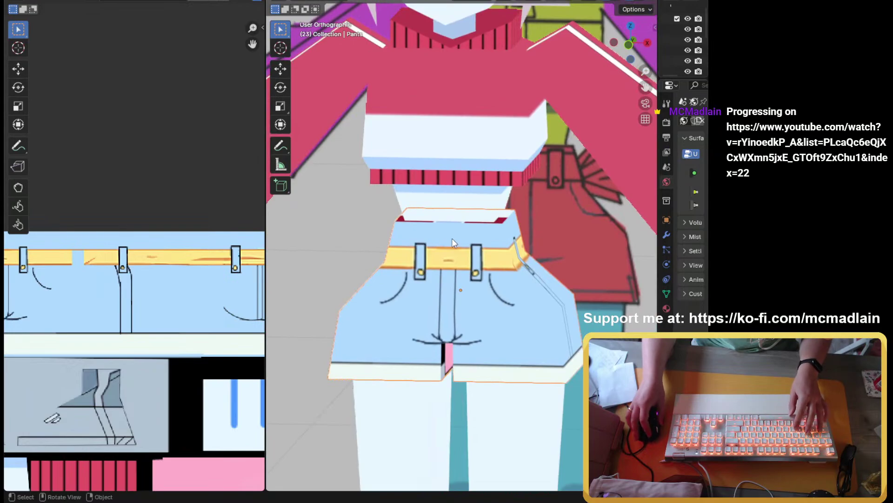
key("Tab")
Step: Examine the shorts' texture alignment from several angles and in front view against the reference drawing
scroll(69, 266, "left", 5, "ctrl")
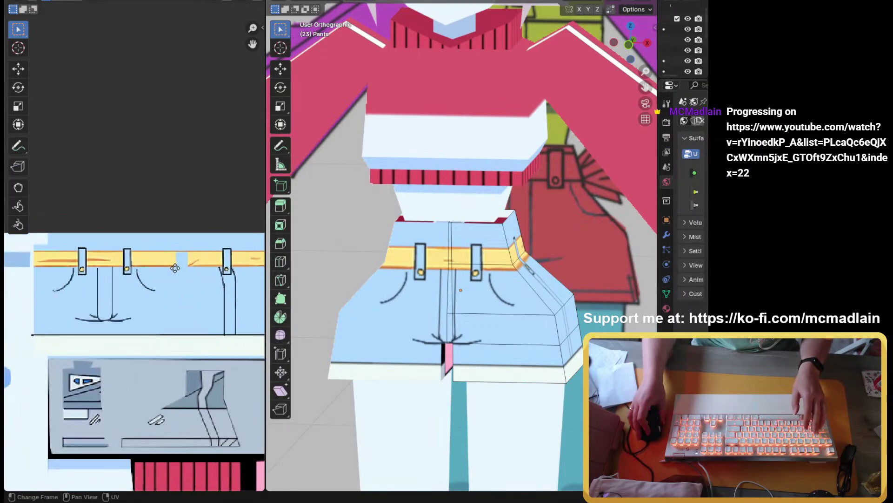
middle_click_drag(459, 298, 447, 317, "ctrl")
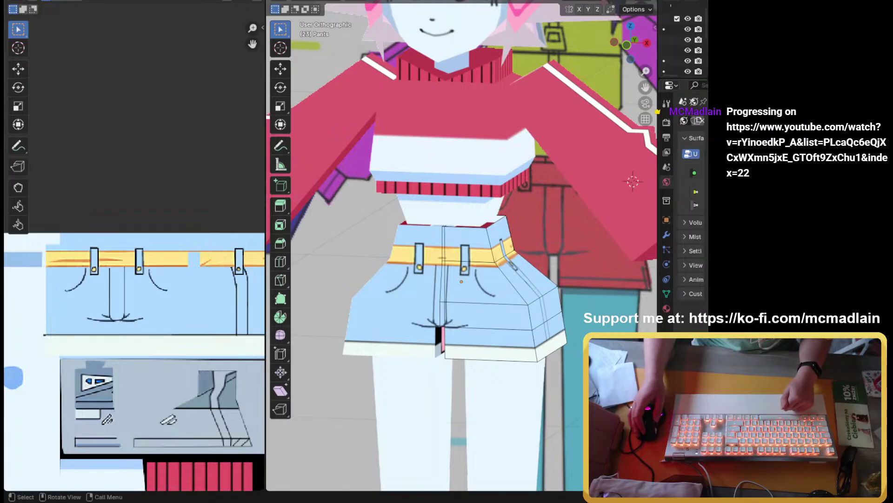
middle_click_drag(442, 258, 384, 55)
middle_click_drag(422, 80, 441, 135)
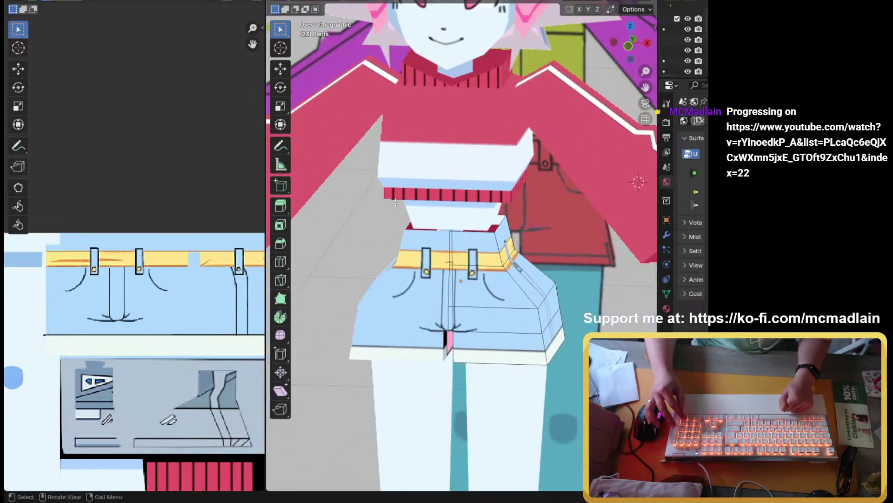
key("KP_1")
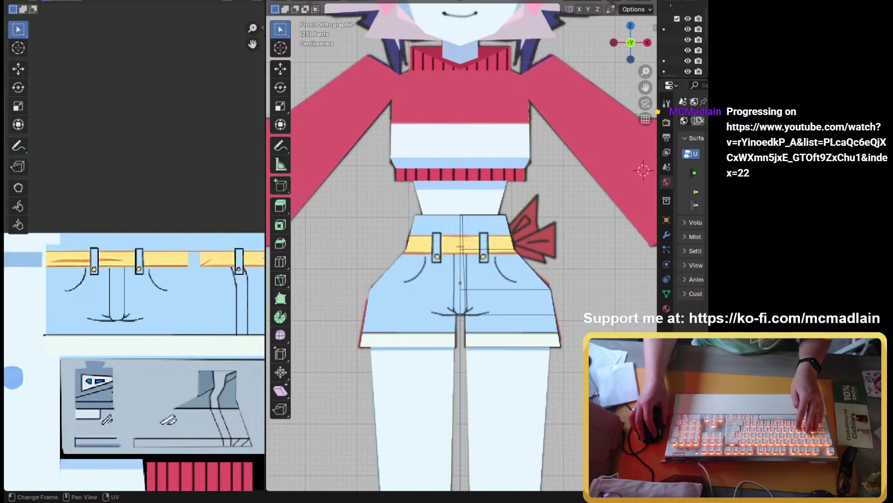
middle_click_drag(479, 226, 419, 235, "shift")
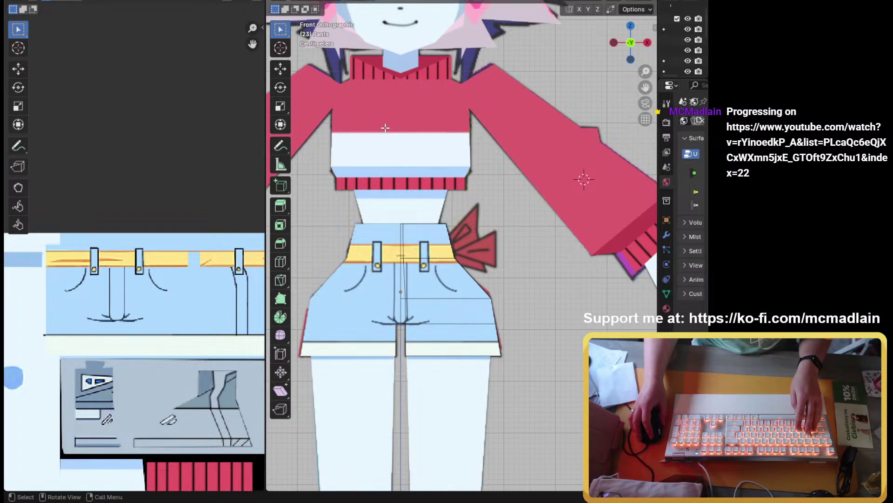
scroll(386, 128, "down", 2)
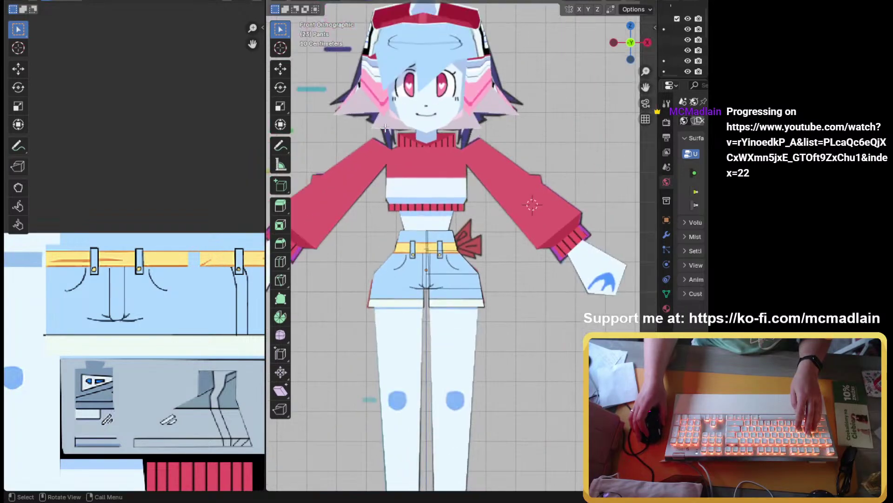
scroll(385, 127, "up", 2)
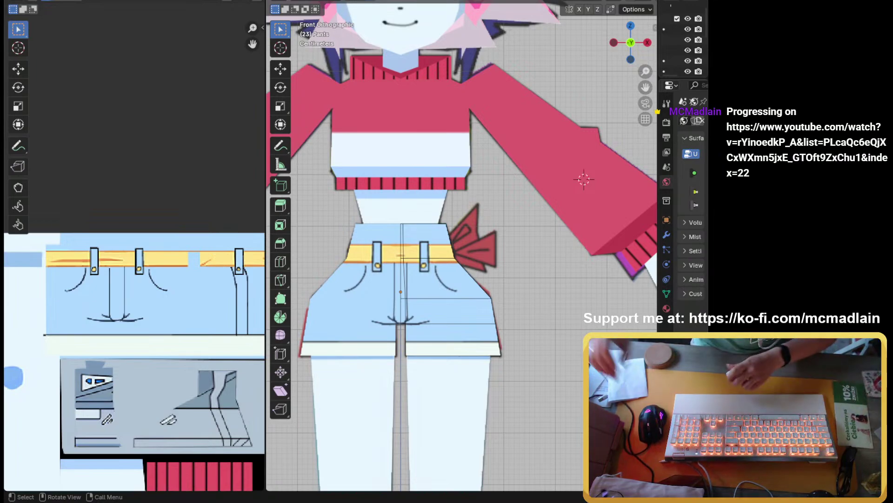
Step: Select all connected geometry of the shorts so their whole UV layout shows over the painted texture
middle_click_drag(153, 353, 87, 340)
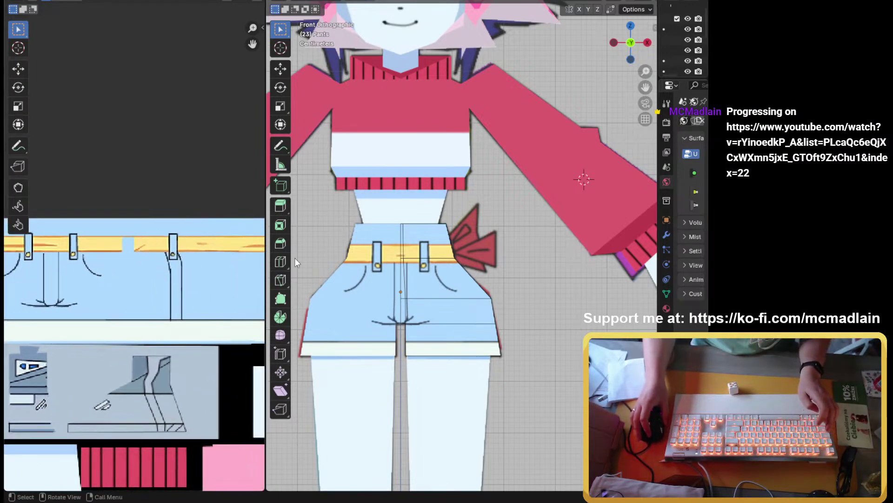
scroll(491, 292, "down", 2)
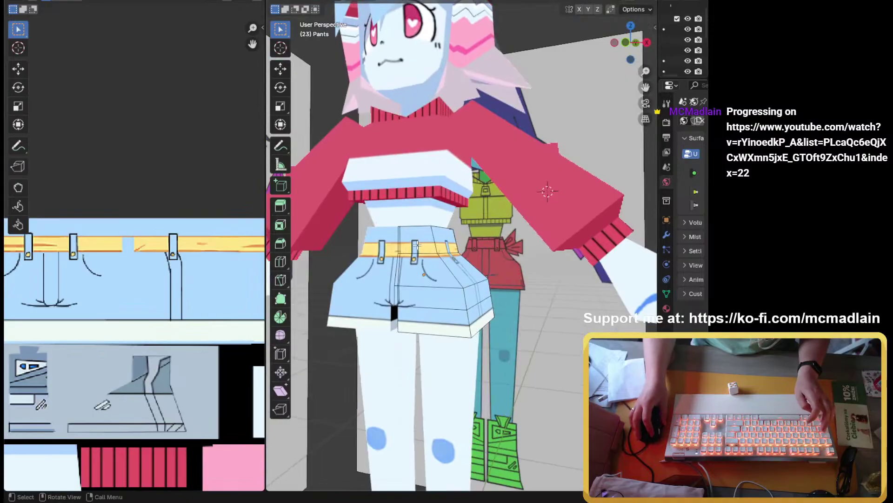
left_click(415, 245)
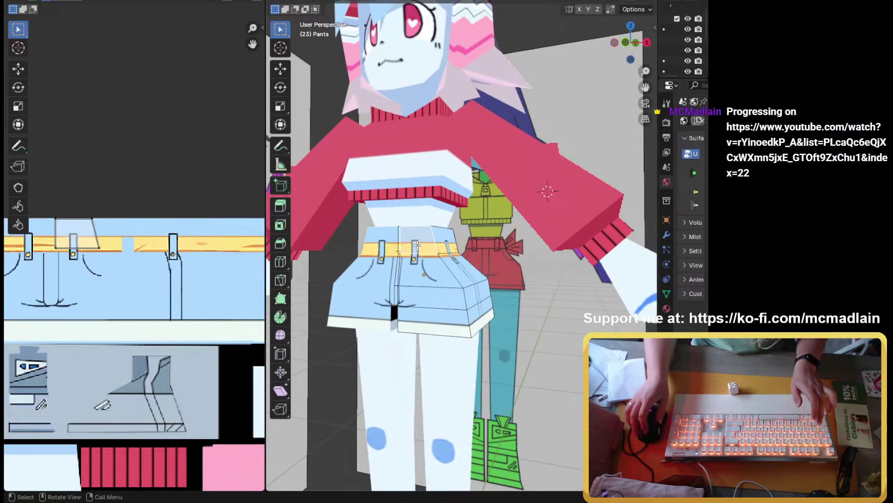
key("l")
scroll(98, 296, "down", 3)
mouse_move(97, 297)
middle_mouse_down()
mouse_move(76, 292)
mouse_move(86, 285)
middle_mouse_up()
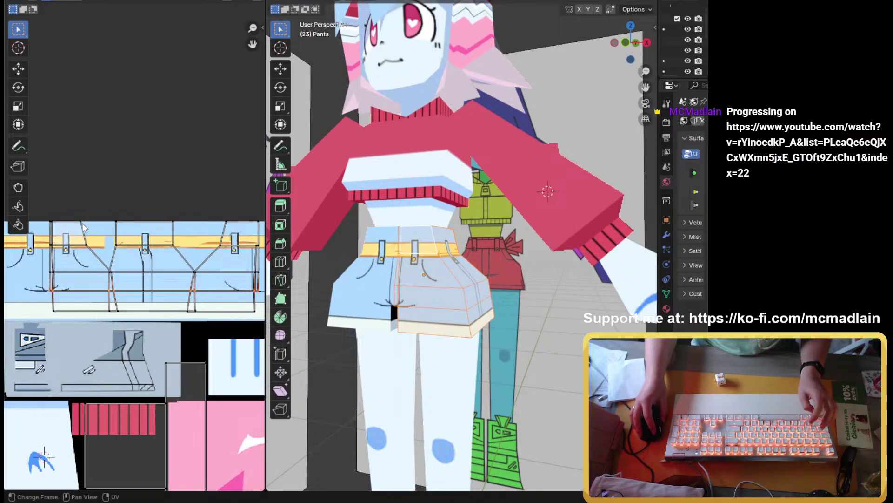
Step: Try merging the split UV vertices at center, row by row from waist to hem, along the shorts' front corner edge
left_click_drag(77, 209, 123, 224)
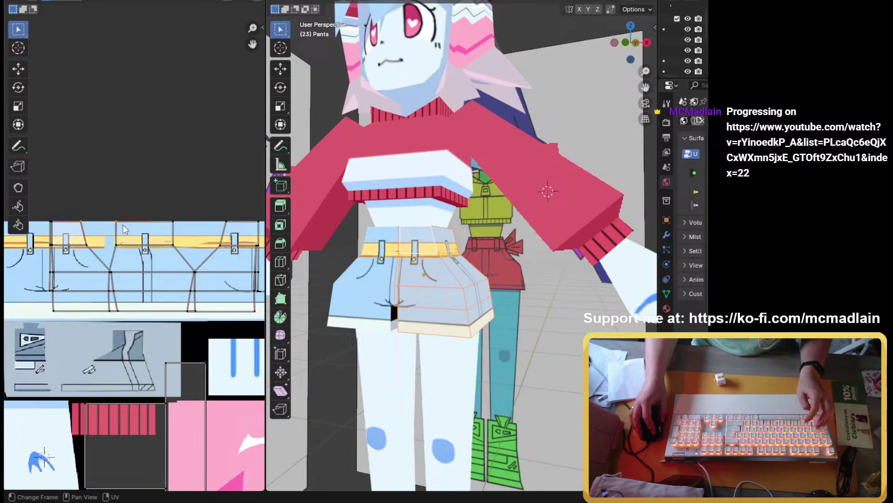
key("m")
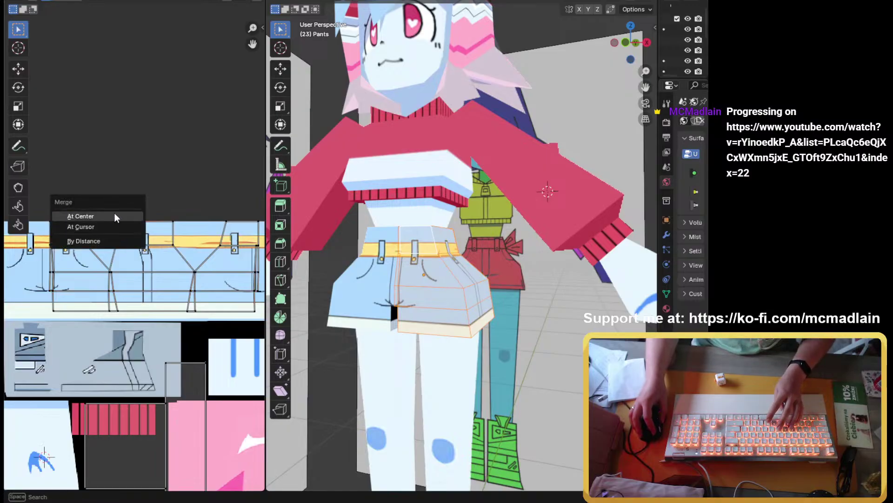
left_click(115, 216)
key("m")
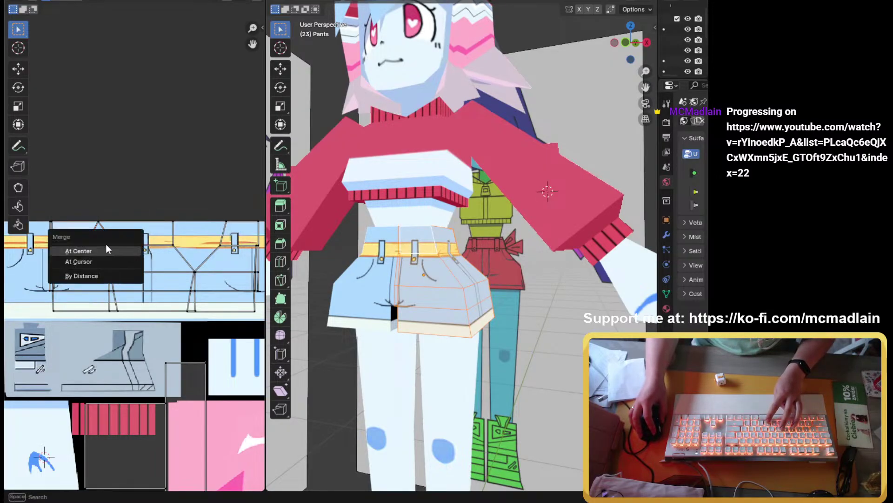
left_click(106, 251)
key("m")
left_click(106, 277)
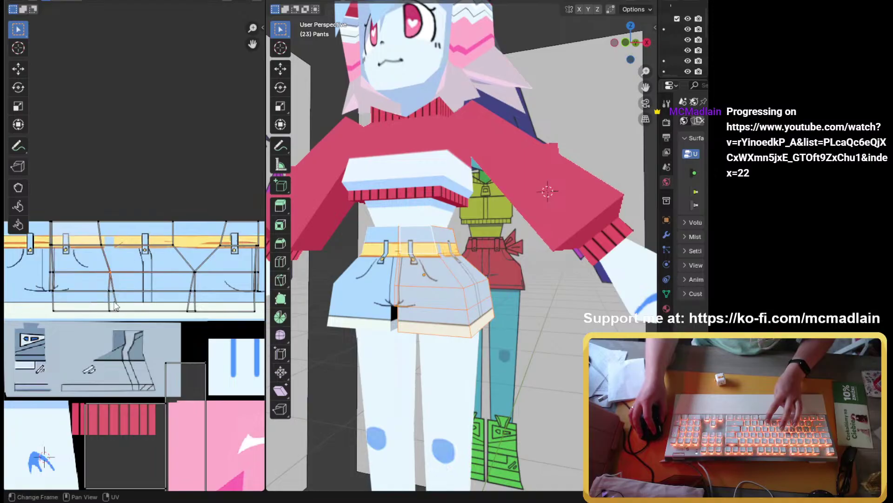
key("m")
left_click(114, 289)
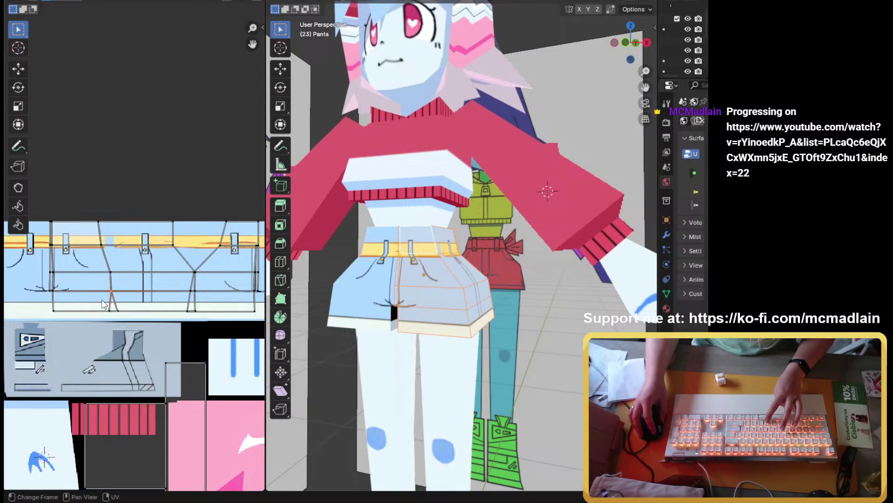
key("m")
left_click(116, 301)
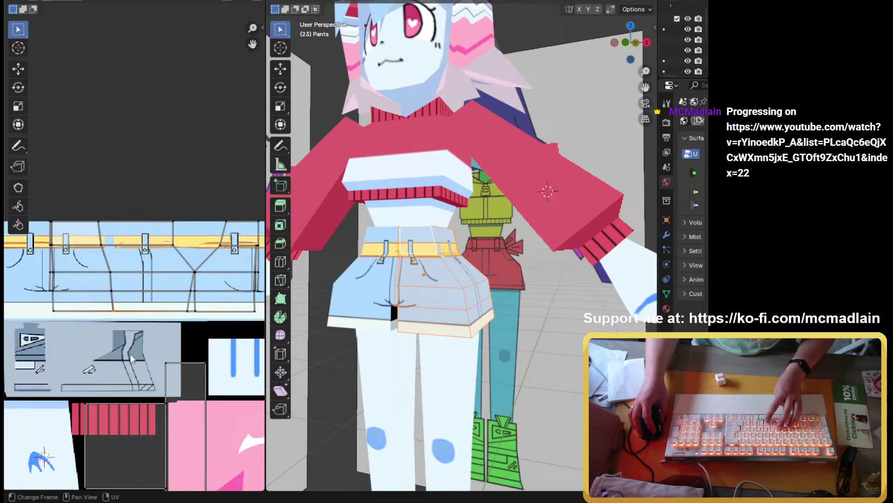
Step: Try merging the split UV vertices at center, row by row from waist to hem, along the shorts' back corner edge
middle_click_drag(519, 340, 386, 223)
scroll(383, 222, "up", 3)
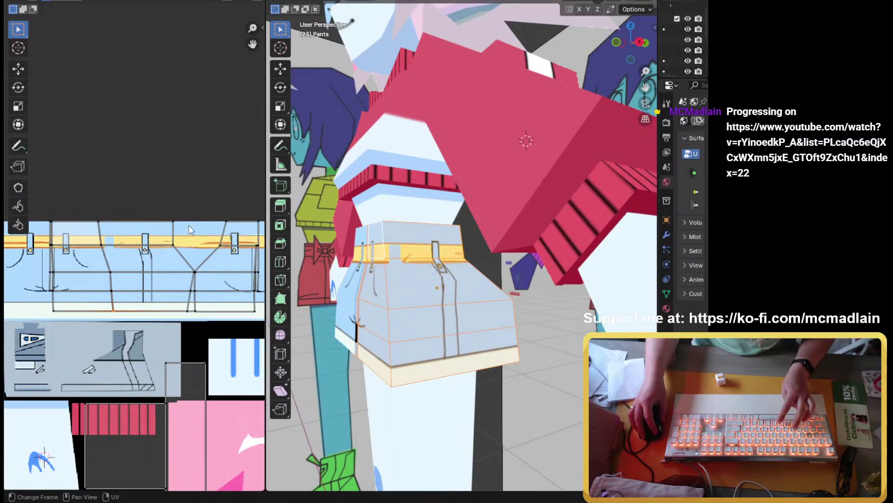
left_click_drag(170, 208, 231, 236)
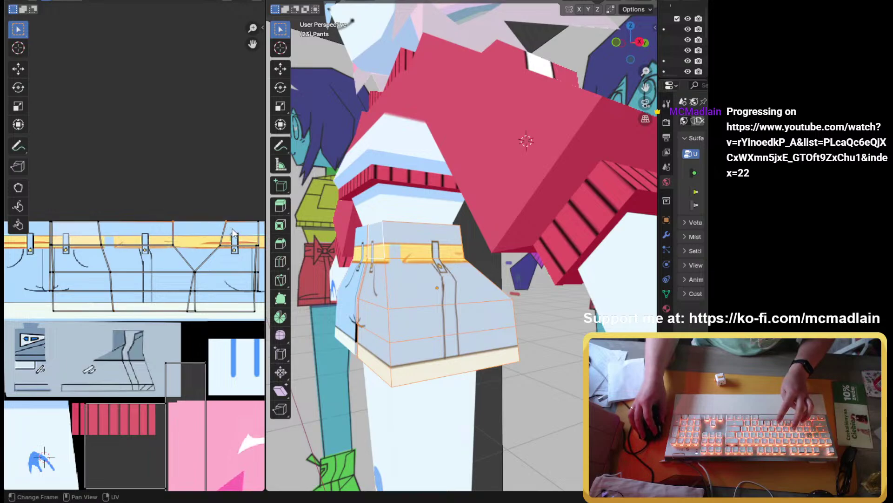
key("m")
left_click(216, 191)
key("m")
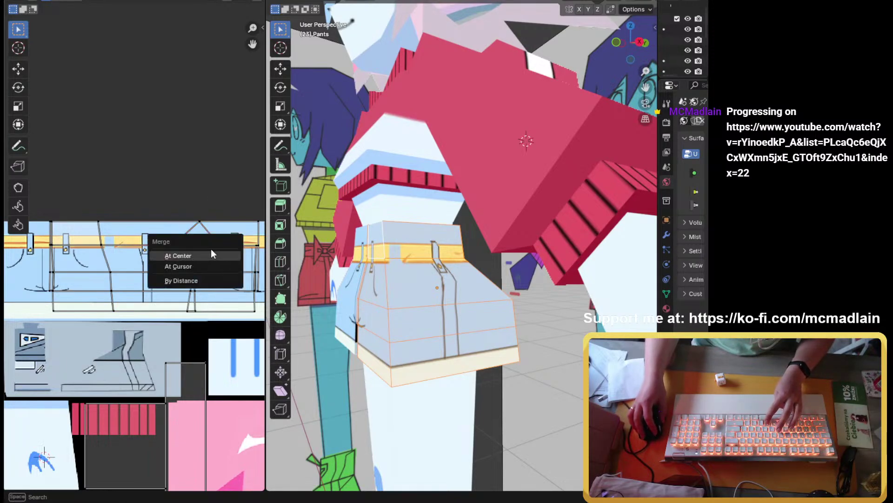
left_click(205, 255)
left_click_drag(166, 250, 205, 296)
key("m")
left_click(195, 291)
key("m")
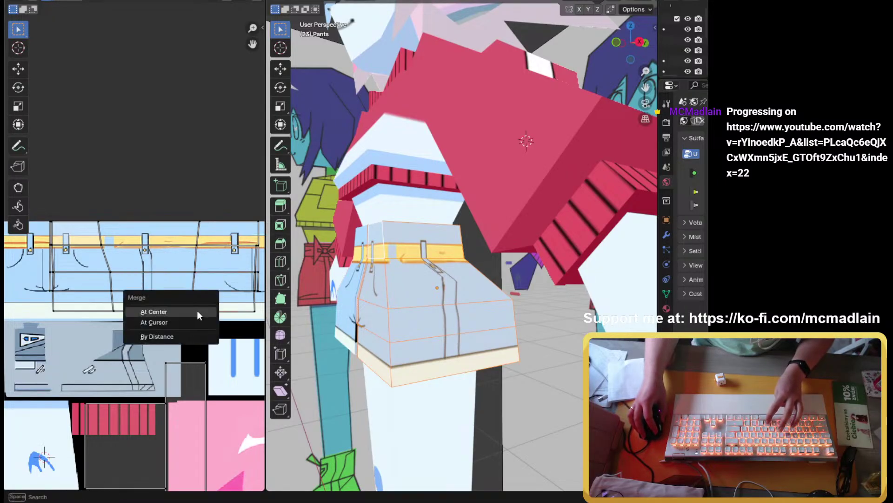
left_click(199, 312)
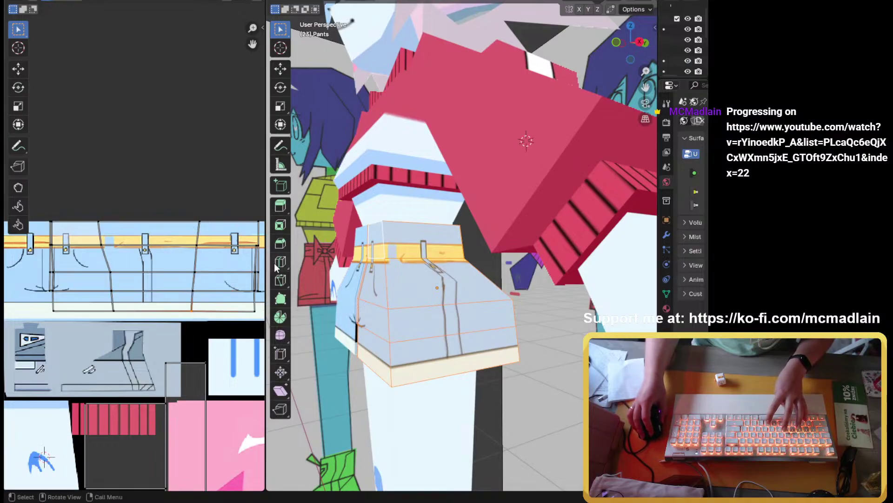
Step: Select the UV row at the belt's lower edge and shift it 0.009843 m in X and -0.008613 m in Y
middle_click_drag(433, 279, 352, 255)
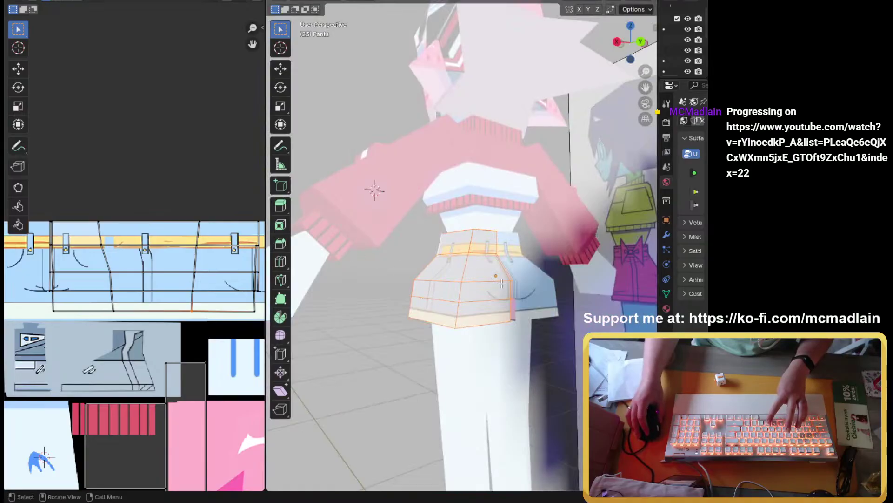
middle_click_drag(478, 294, 370, 291)
scroll(485, 235, "up", 2)
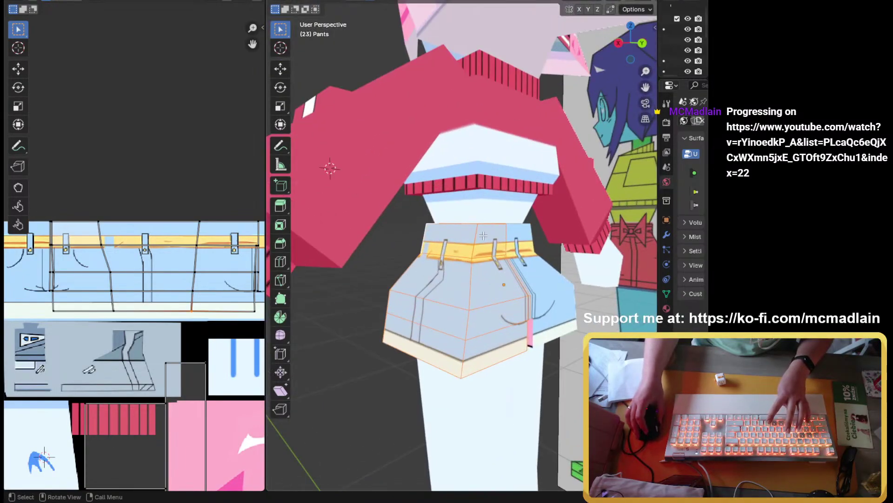
middle_click_drag(479, 261, 574, 323)
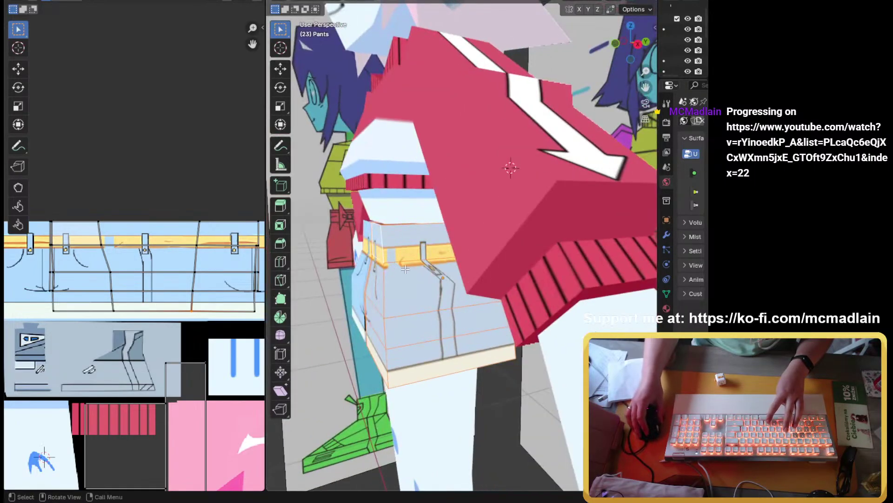
middle_click_drag(405, 269, 452, 273)
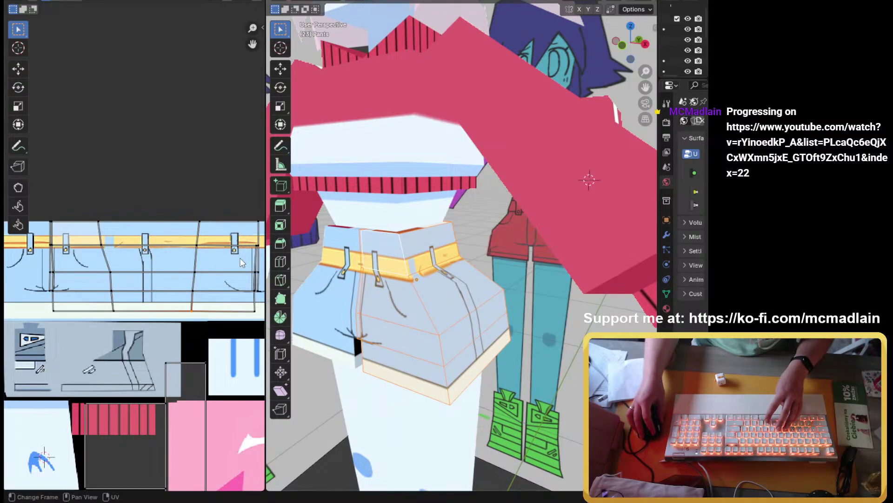
scroll(159, 264, "down", 1)
key("b")
left_click_drag(159, 260, 242, 251)
scroll(140, 252, "up", 2)
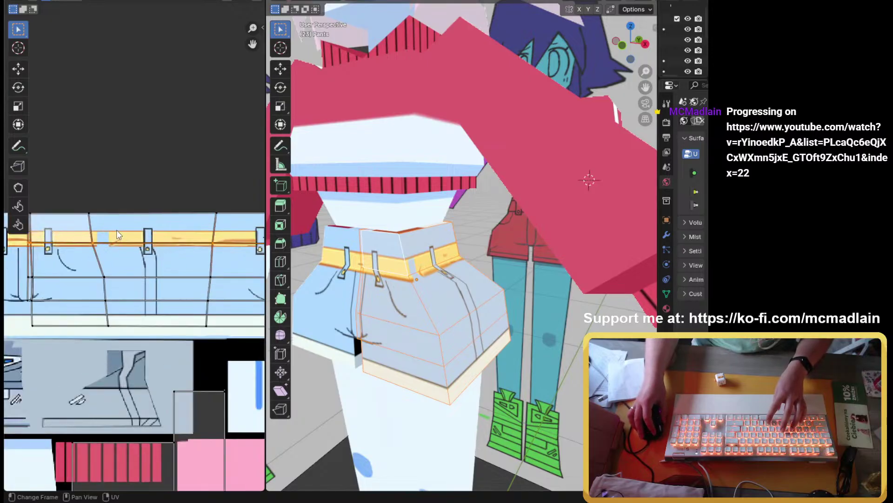
key("g")
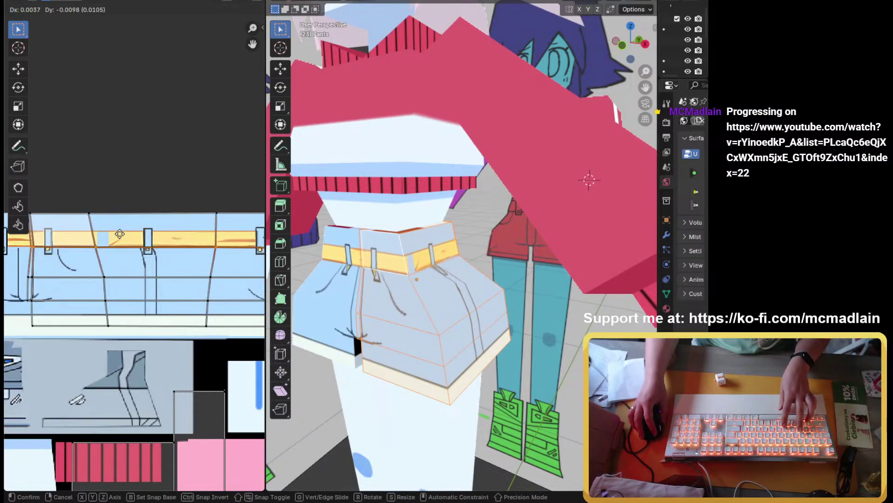
left_click(118, 233)
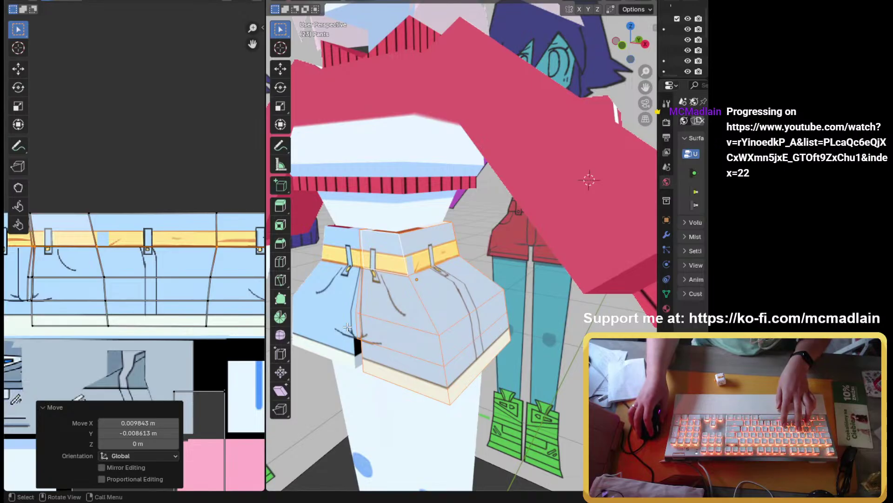
Step: Undo the belt-row shift and all corner-edge UV merges, keeping the shorts' connected geometry selected
middle_click_drag(348, 327, 482, 261)
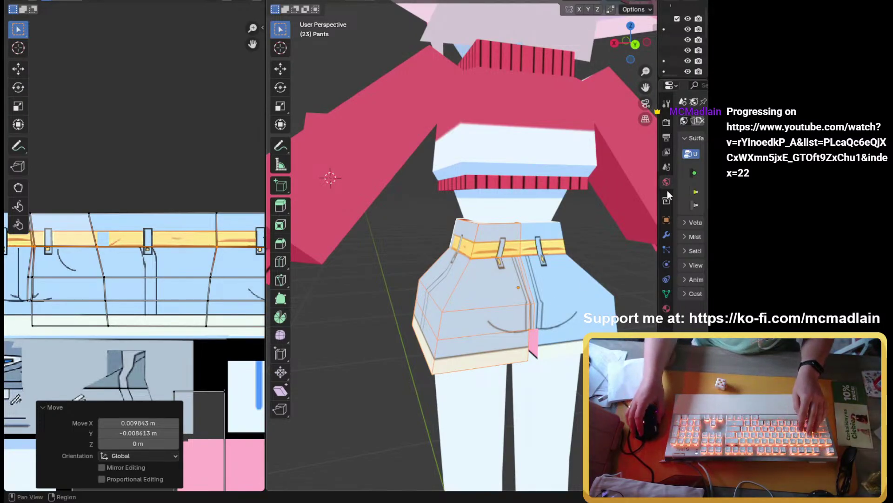
middle_click_drag(539, 316, 482, 214)
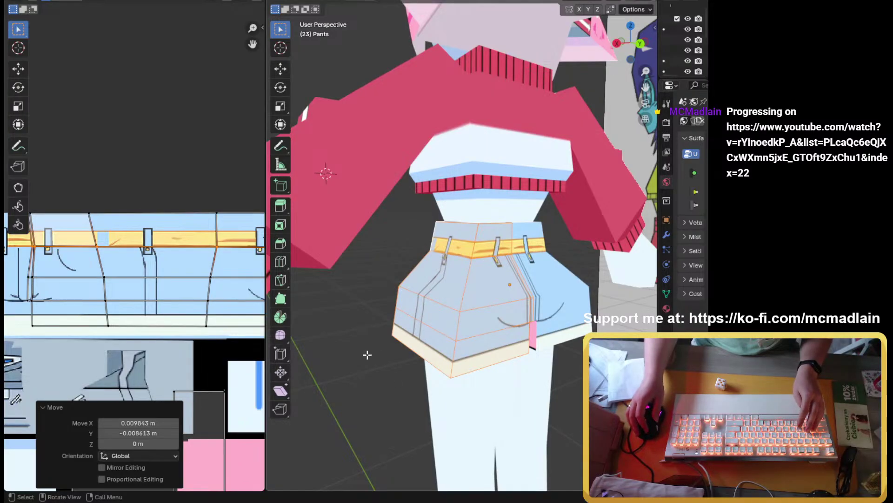
middle_click_drag(367, 355, 557, 358)
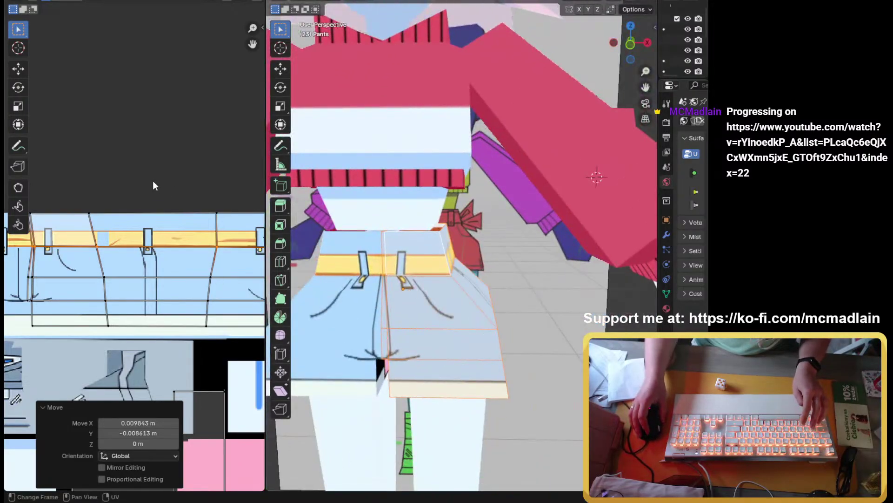
scroll(155, 185, "down", 4)
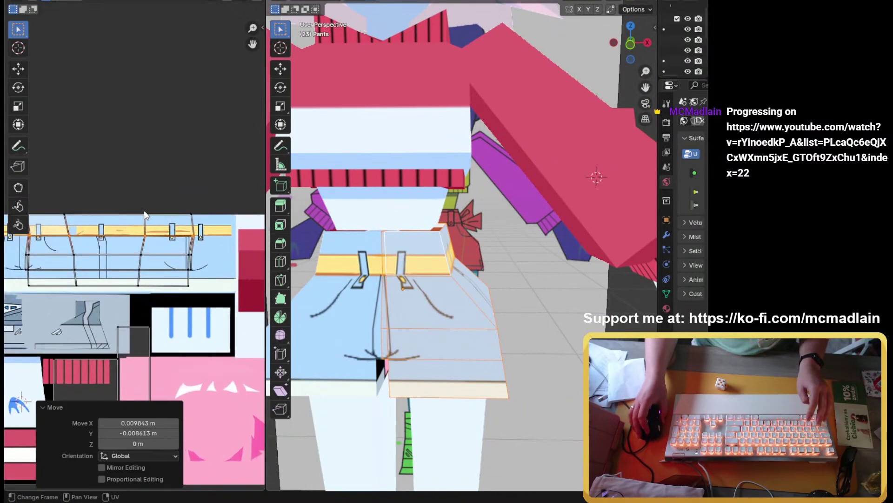
key("ctrl+z")
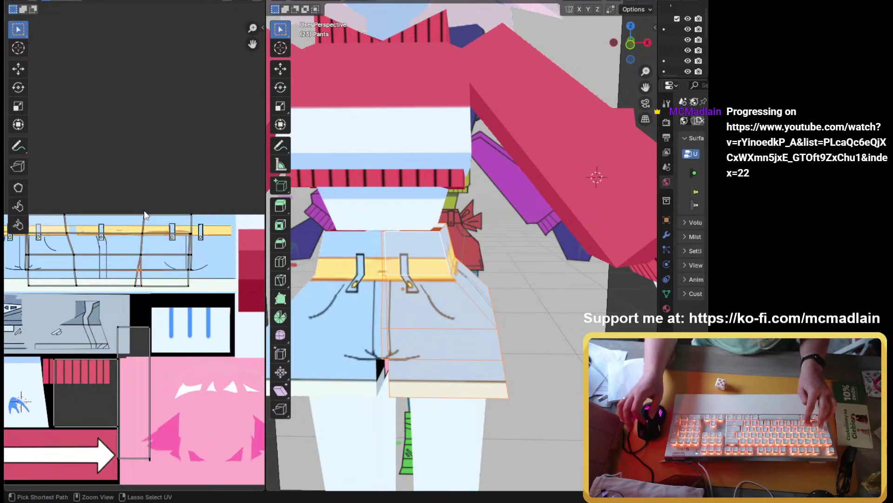
key("ctrl+z")
key("ctrl+z")
key("ctrl+z")
key("ctrl+z")
key("ctrl+z")
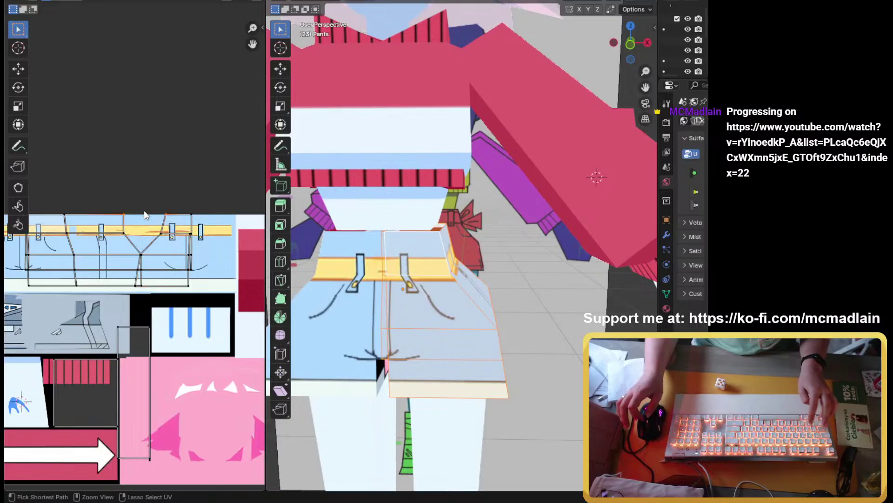
key("ctrl+z")
key("ctrl+z")
key("ctrl+z")
key("ctrl+z")
key("ctrl+z")
key("ctrl+z")
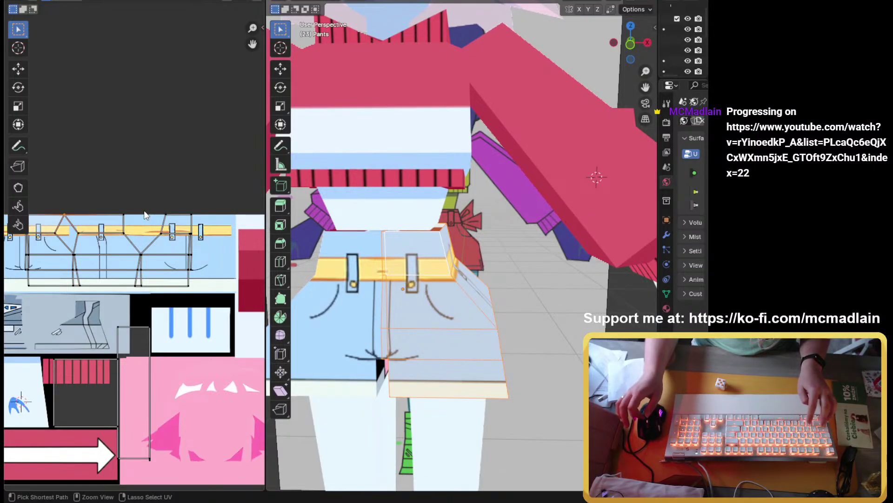
middle_click_drag(104, 235, 143, 236, "shift")
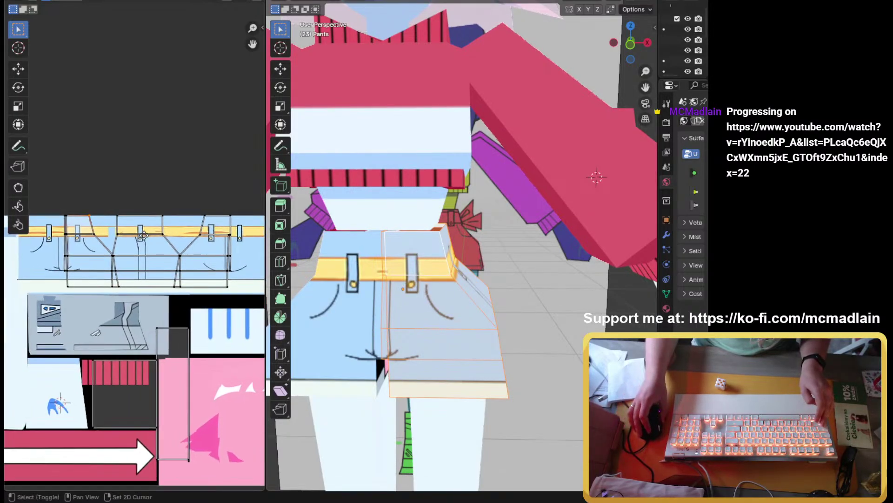
key("ctrl+z")
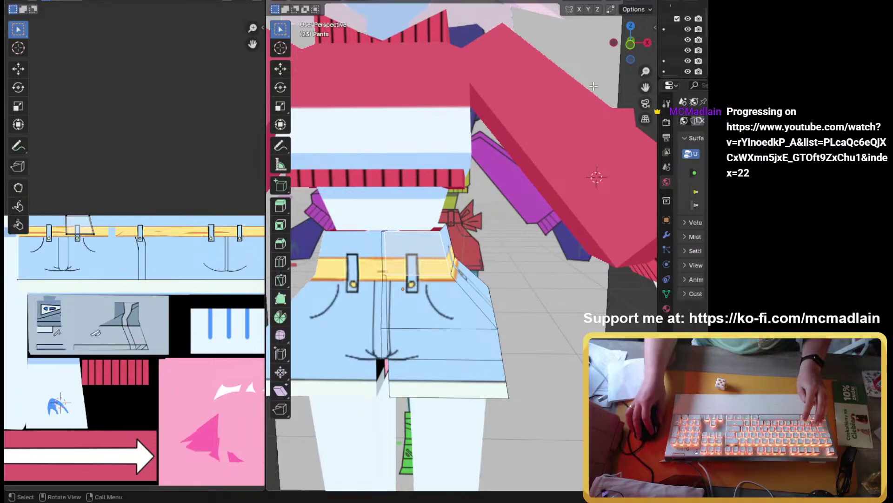
key("ctrl+shift+z")
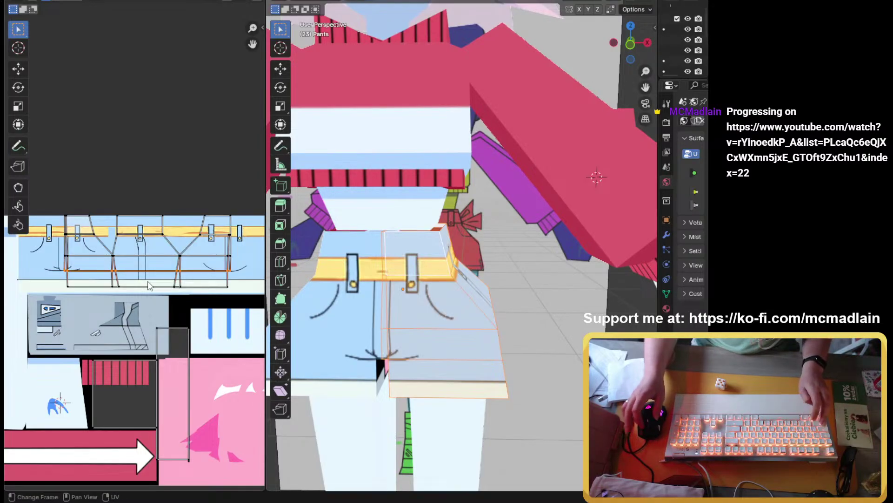
Step: Examine the texture on the underside and inner faces of the shorts' leg from below
mouse_move(435, 288)
middle_mouse_down()
mouse_move(419, 282)
mouse_move(454, 293)
mouse_move(438, 288)
middle_mouse_up()
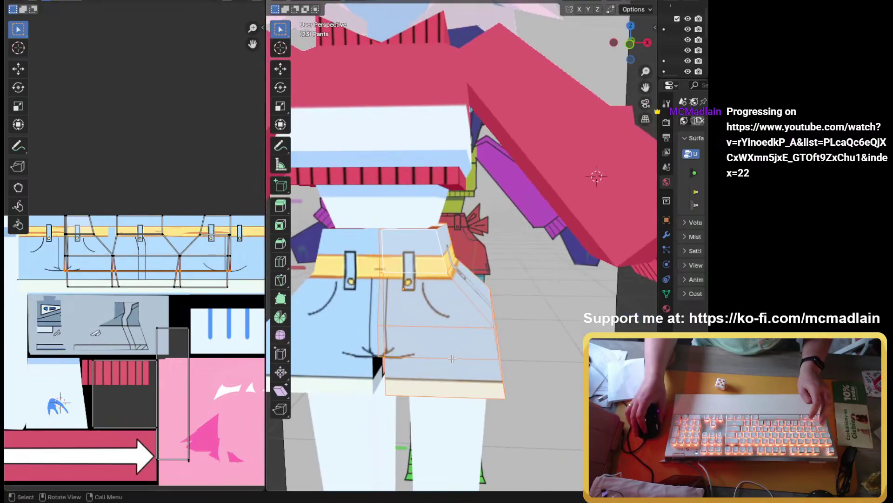
middle_click_drag(335, 214, 363, 189)
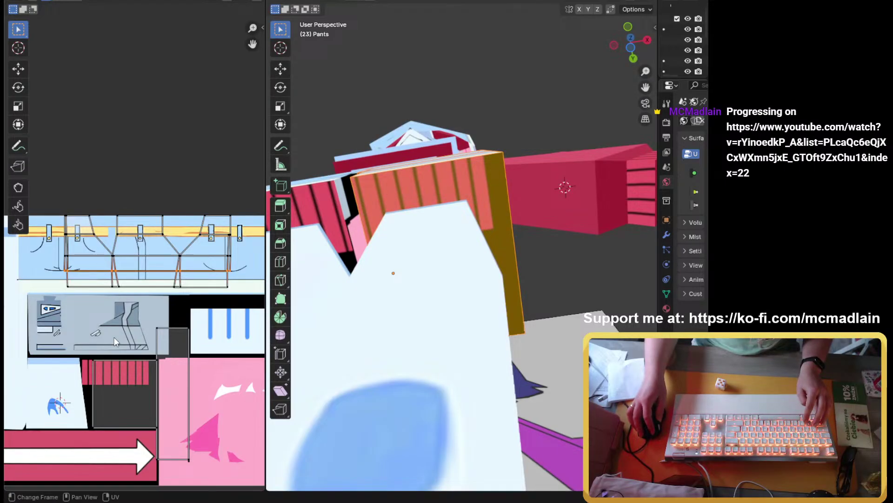
middle_click_drag(408, 141, 408, 169)
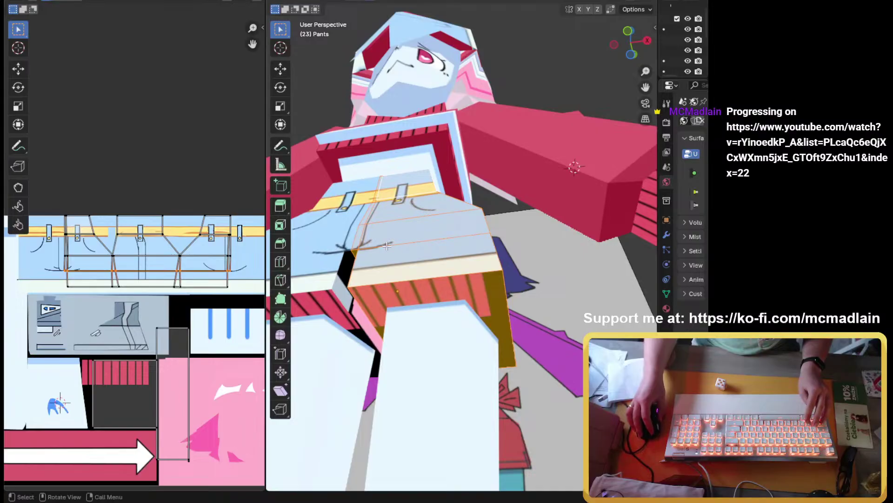
Step: Examine the shorts' front, hem and inner-leg texture from a low angle and from the front view
middle_click_drag(450, 344, 403, 345)
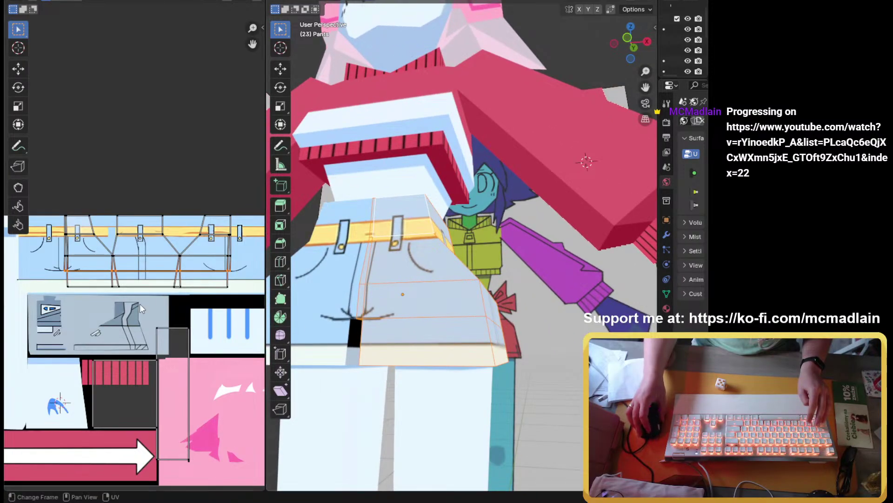
mouse_move(131, 308)
middle_mouse_down()
mouse_move(108, 315)
mouse_move(124, 318)
middle_mouse_up()
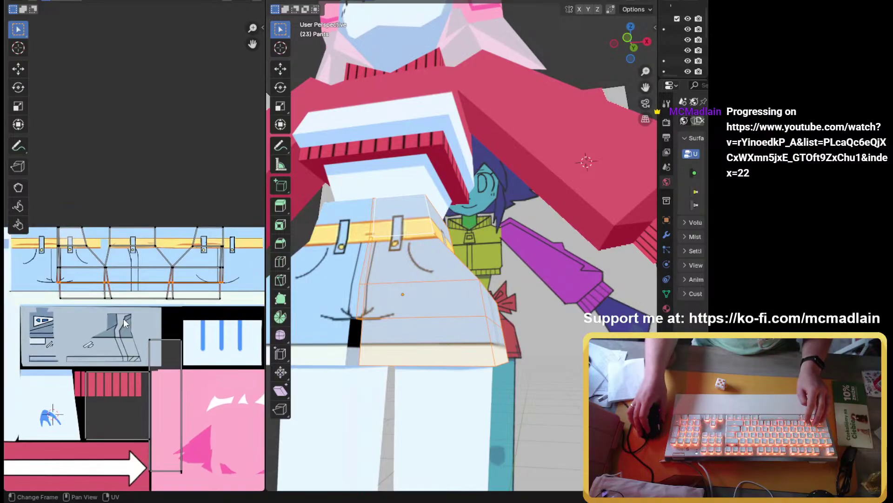
scroll(124, 318, "down", 3)
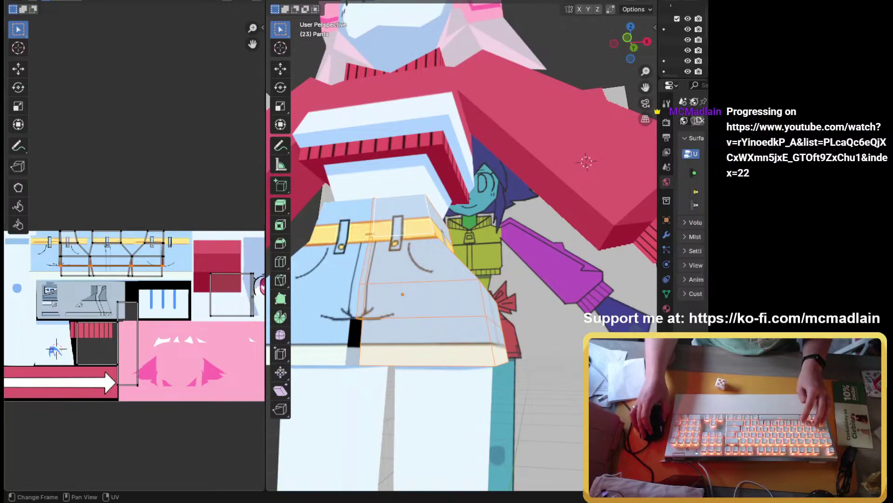
scroll(411, 302, "down", 6)
middle_click_drag(419, 298, 486, 250)
key("KP_1")
scroll(461, 259, "up", 4)
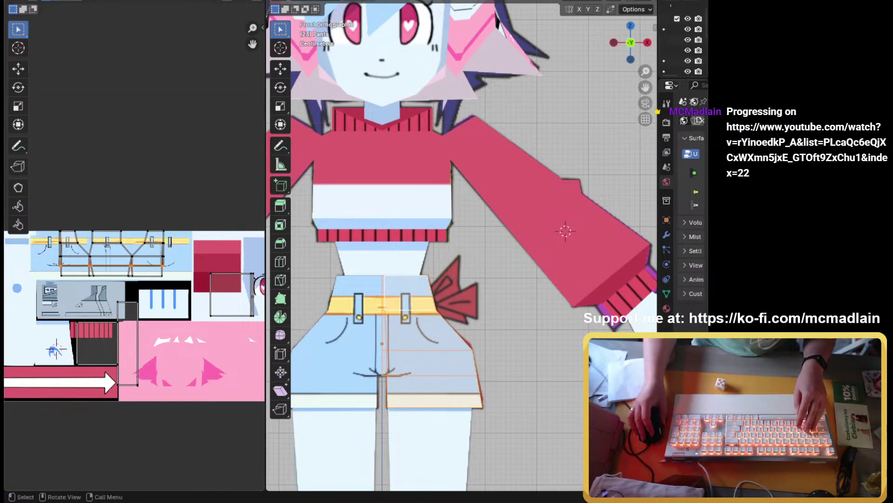
scroll(461, 245, "down", 2)
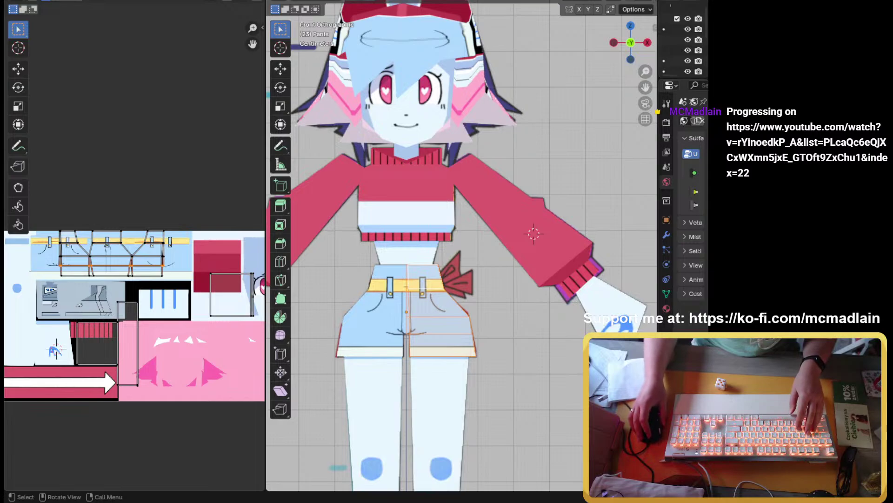
Step: Select the shorts' inner-leg face, project its UVs from the right orthographic view, and select the whole resulting UV island
middle_click_drag(465, 372, 543, 329)
left_click(450, 333)
key("KP_3")
key("u")
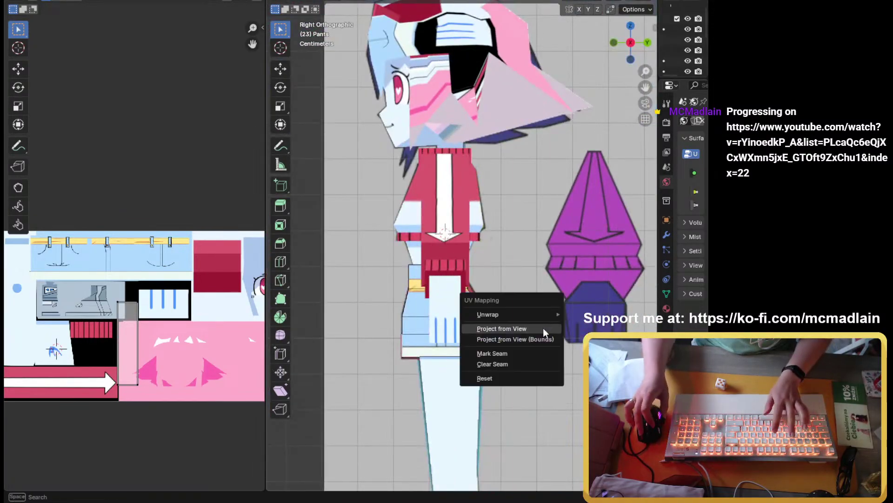
left_click(543, 328)
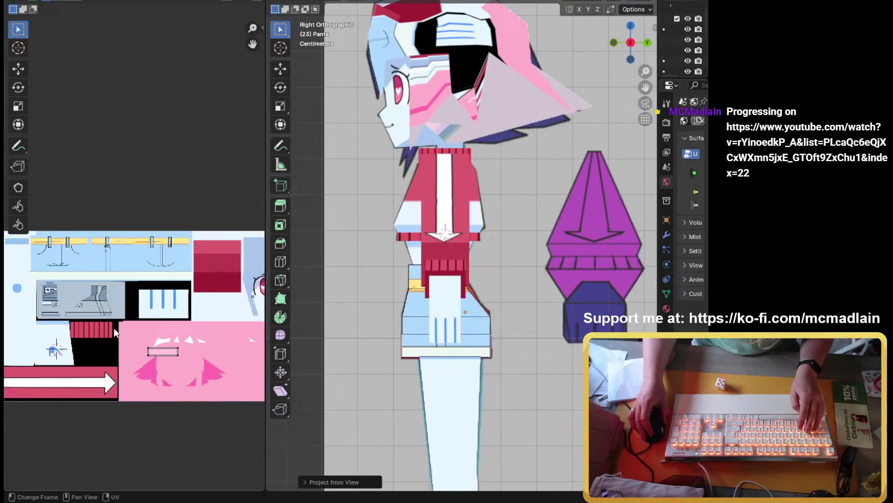
middle_click_drag(340, 317, 460, 289)
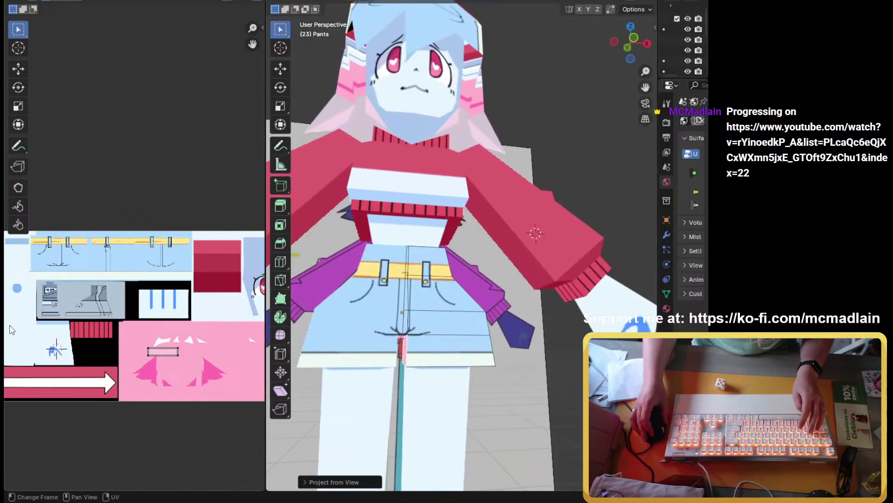
scroll(109, 322, "up", 2)
middle_click_drag(109, 322, 150, 262)
key("a")
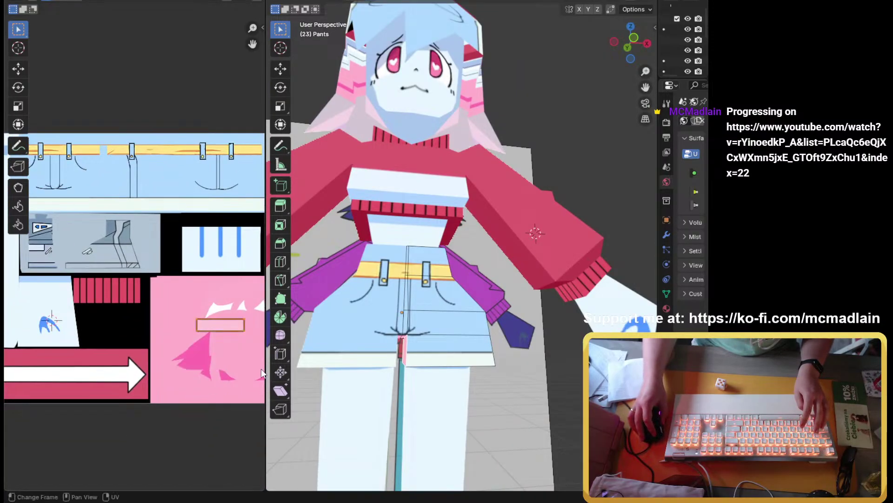
middle_click_drag(206, 252, 198, 250)
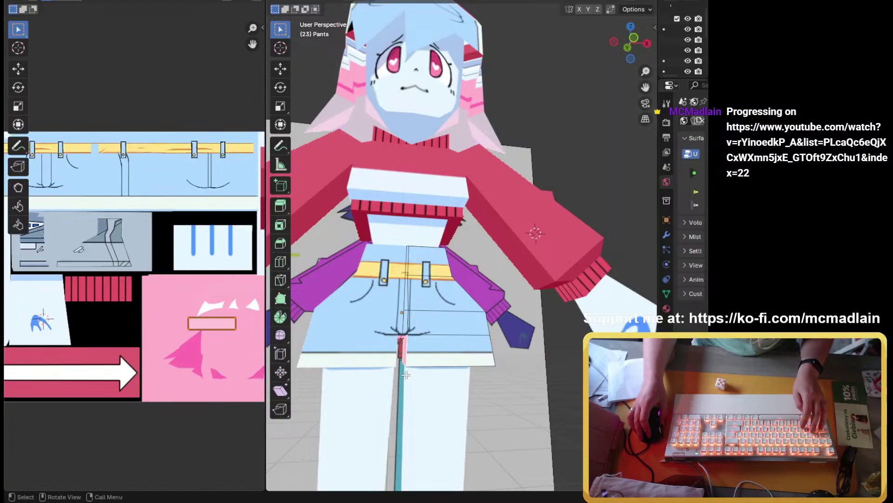
Step: Select the narrow crotch strip on the shorts' underside and project its UVs from the straight bottom orthographic view
middle_click_drag(510, 309, 404, 258)
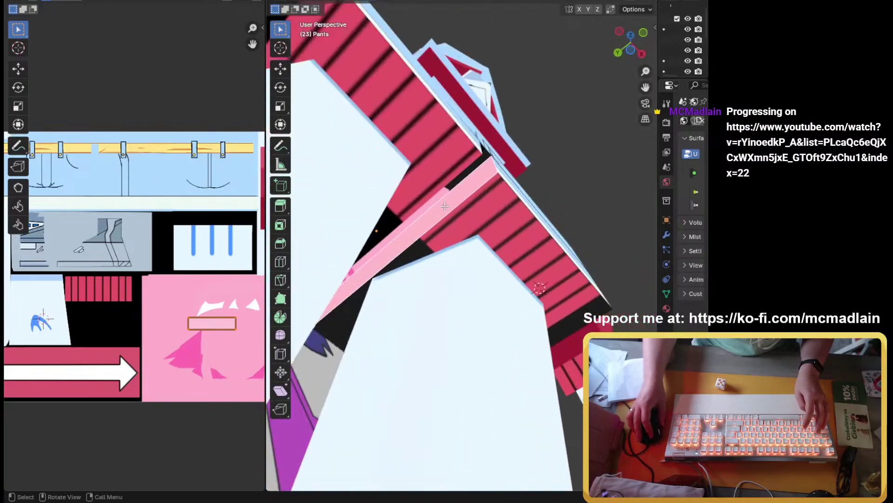
middle_click_drag(445, 206, 428, 205)
left_click(418, 176)
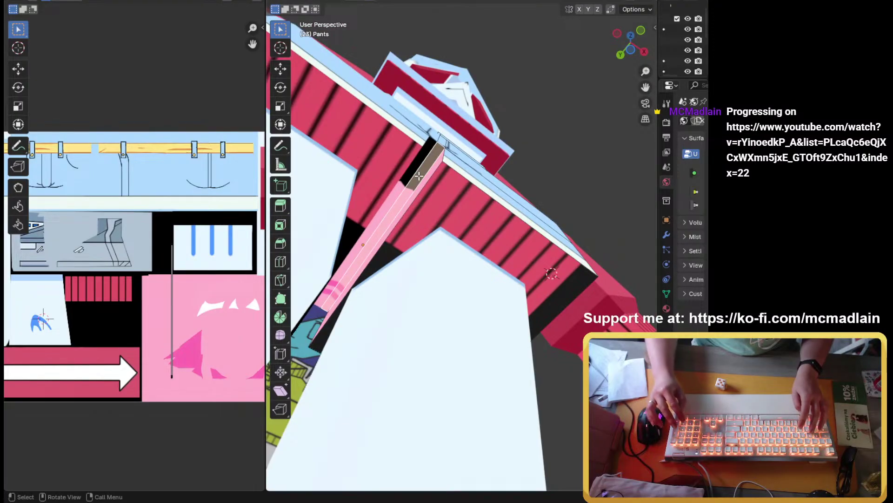
key("KP_1")
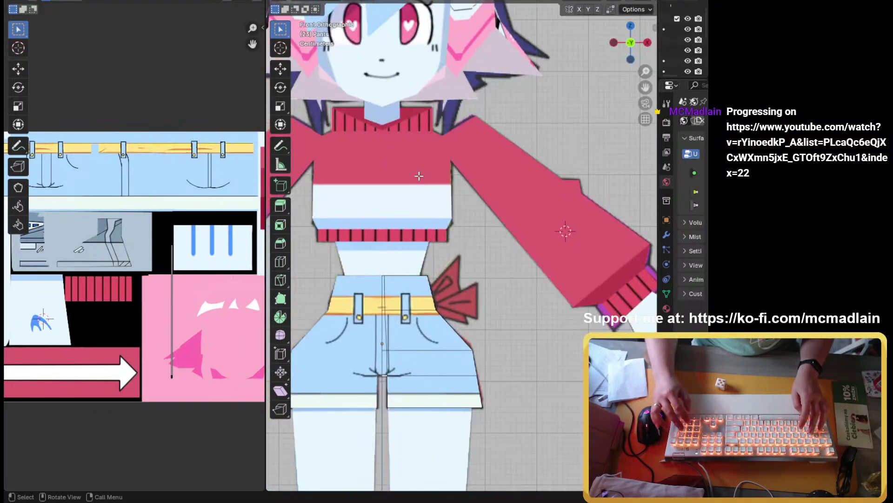
key("KP_8")
key("KP_8")
key("KP_8")
key("KP_8")
key("KP_8")
key("KP_8")
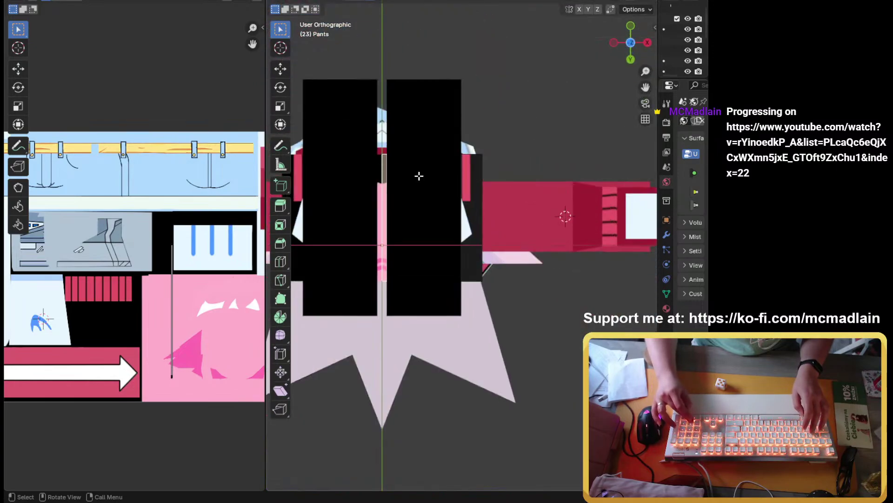
key("u")
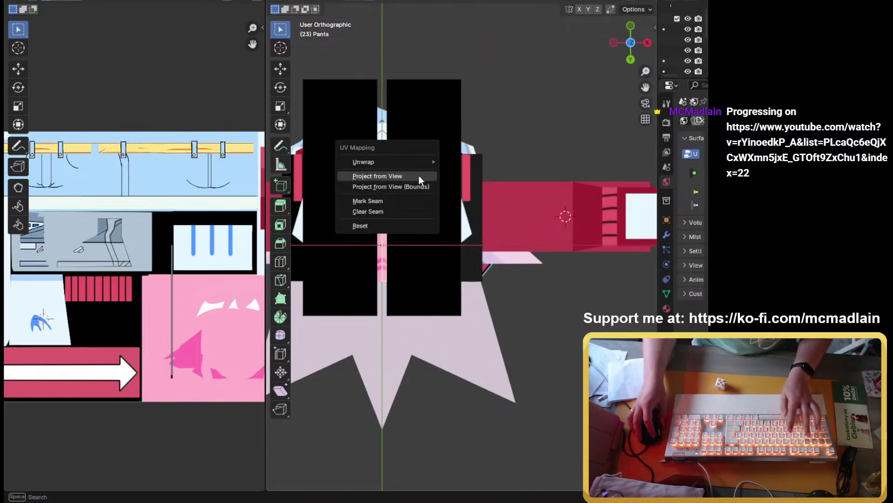
mouse_move(428, 163)
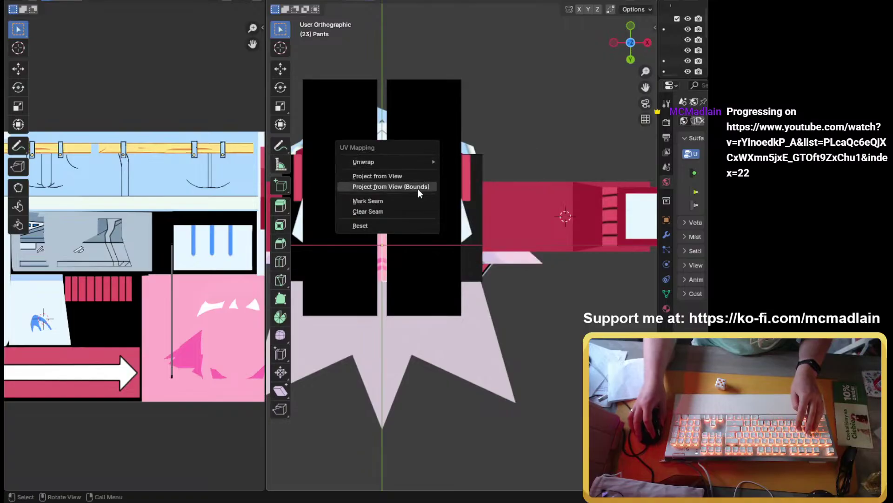
left_click(407, 175)
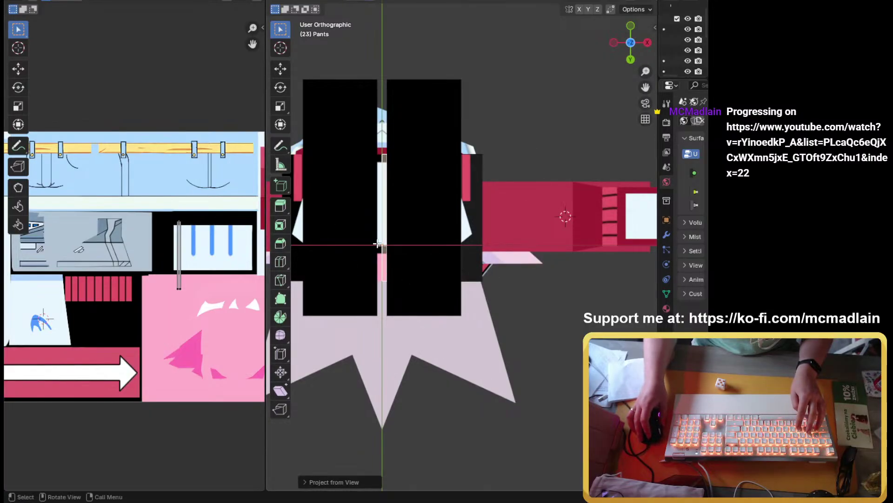
Step: Add the inner-leg face to the selection and move its UV island -0.47656 m in X and 0.1543 m in Y onto the red ribbing
scroll(419, 174, "down", 2)
middle_click_drag(419, 176, 439, 252)
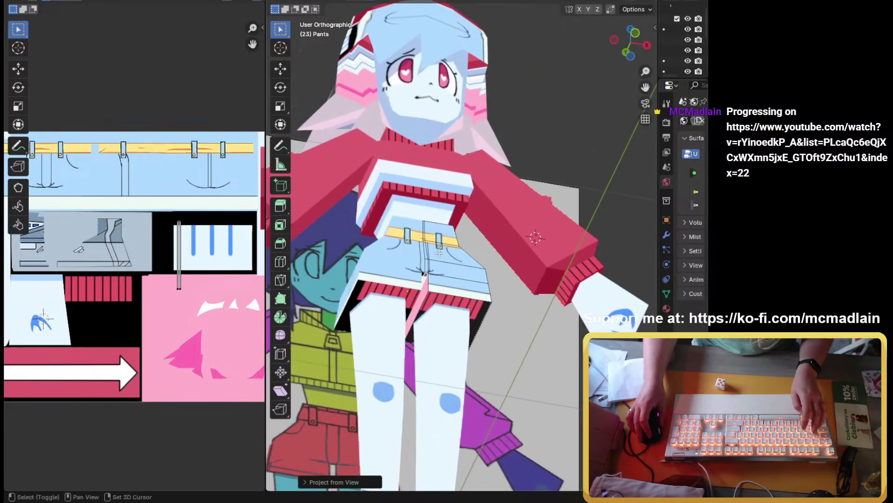
left_click(427, 285, "shift")
middle_click_drag(427, 285, 416, 285)
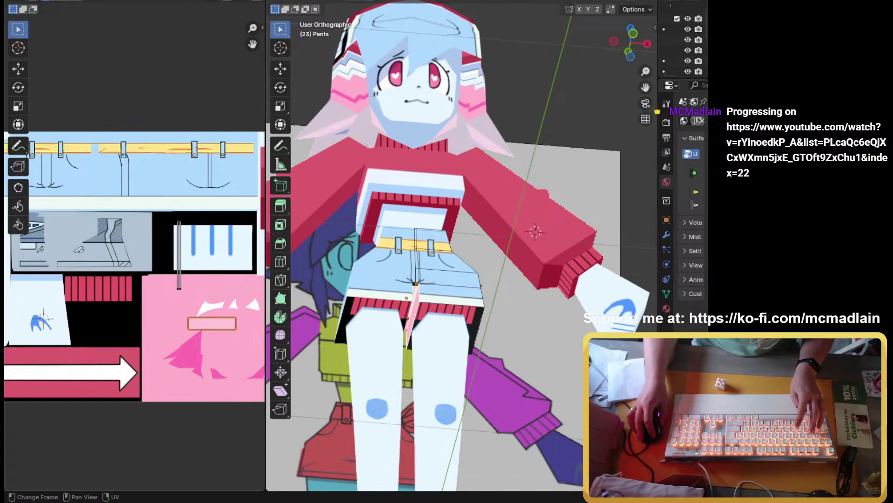
left_click_drag(166, 310, 243, 356)
middle_click_drag(192, 290, 216, 307)
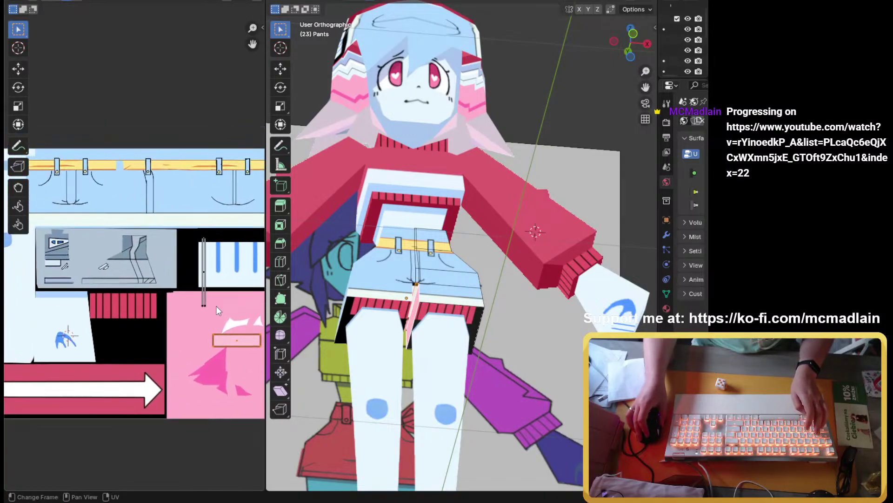
key("g")
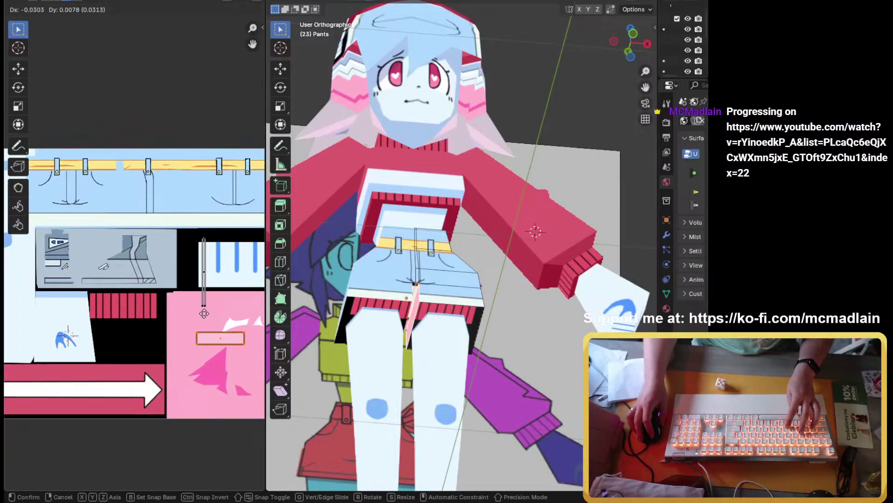
left_click(92, 274)
scroll(107, 301, "down", 3)
scroll(137, 292, "up", 1)
middle_click_drag(131, 292, 108, 299)
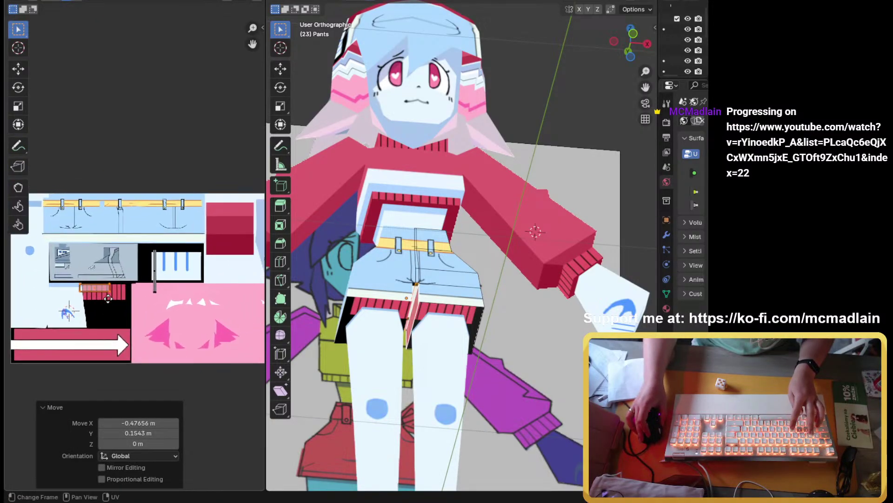
Step: Move the inner-leg UV island 0.039062 m in X and 0.32227 m in Y onto the shorts' blue-to-white hem boundary
scroll(107, 298, "up", 3)
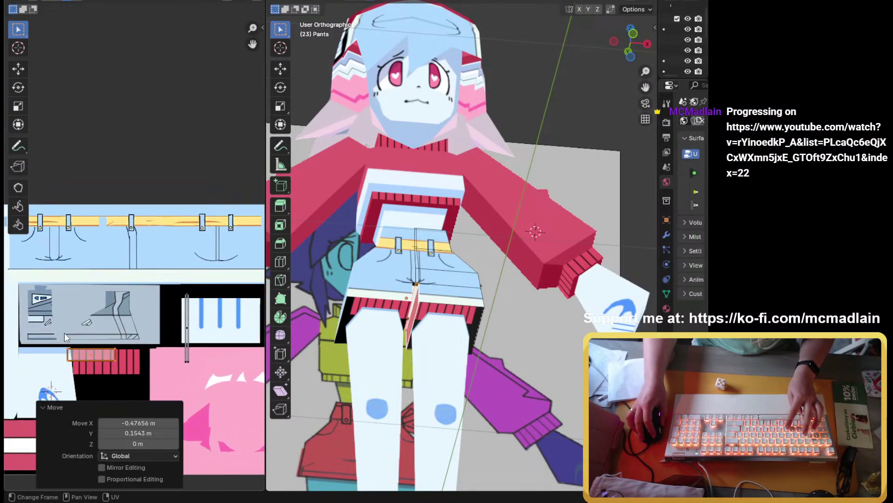
key("g")
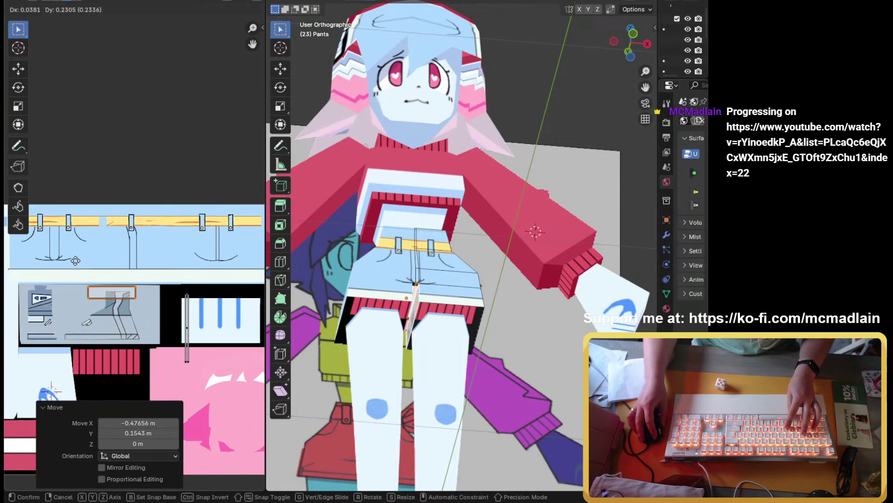
left_click(64, 238)
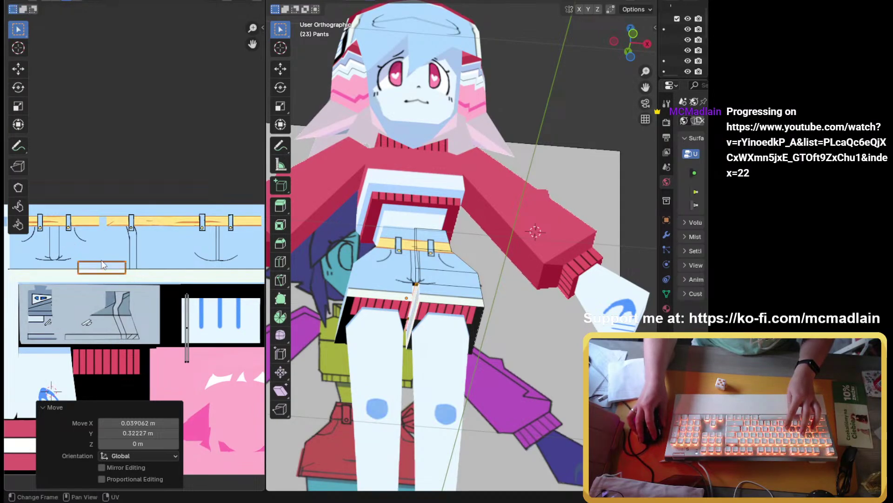
Step: Fine-tune the inner-leg UV island against the hem line by moving it -0.005859 m and 0.003906 m in Y
mouse_move(418, 386)
middle_mouse_down()
mouse_move(436, 391)
mouse_move(433, 384)
middle_mouse_up()
scroll(431, 389, "up", 4)
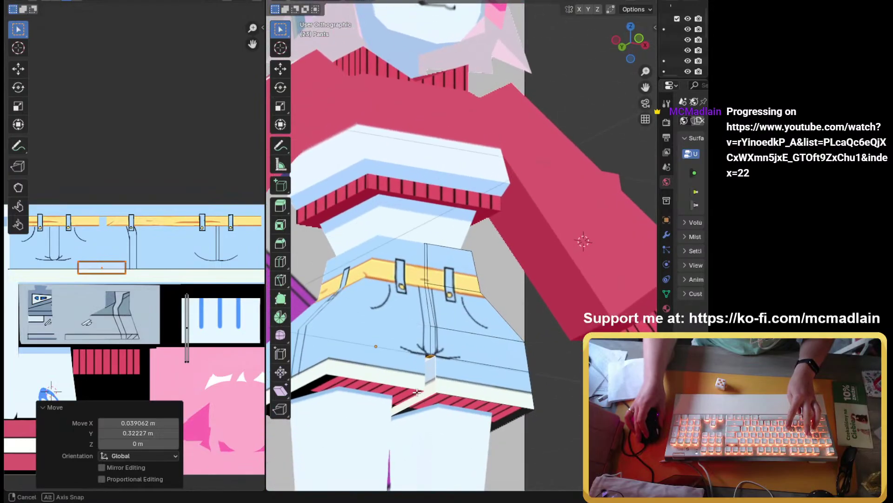
middle_click_drag(416, 424, 419, 409)
scroll(419, 409, "up", 2)
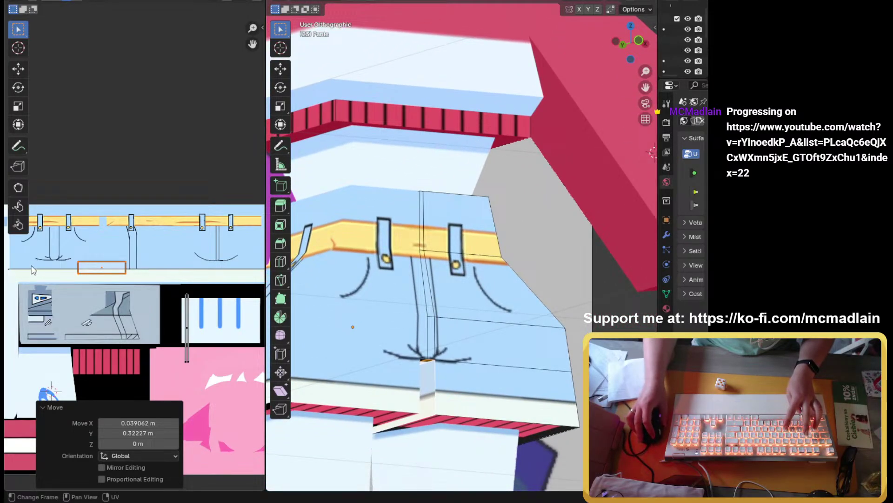
key("g")
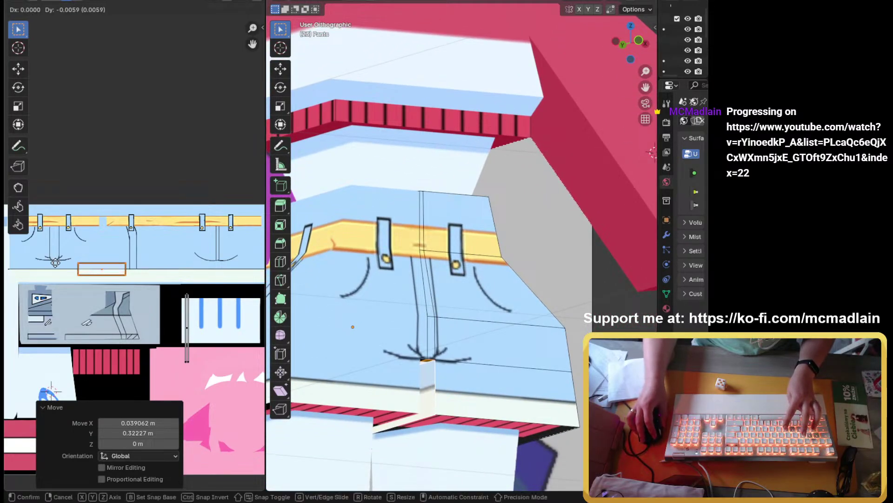
left_click(57, 267)
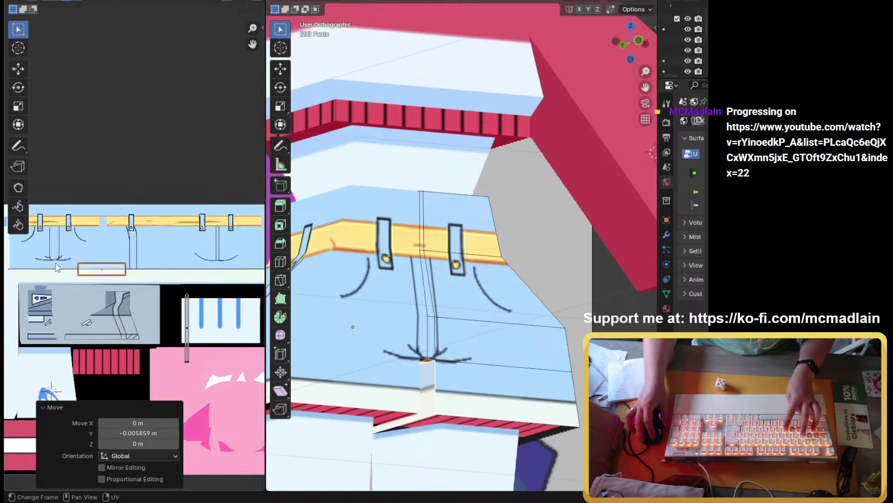
key("g")
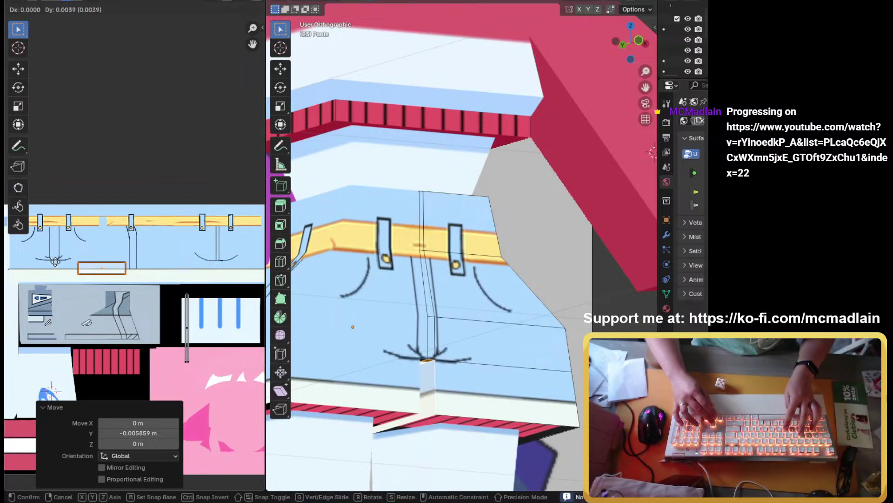
left_click(56, 262)
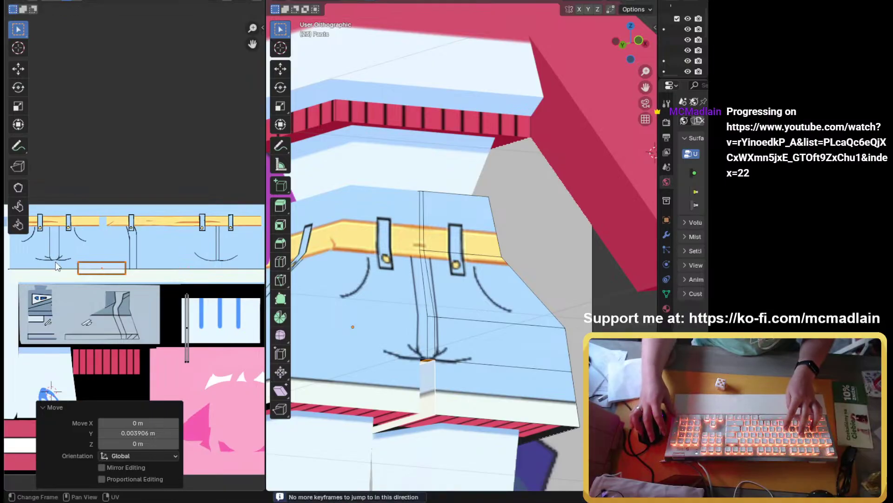
Step: Scale the narrow crotch strip's UV island to 0.598 and move it -0.091797 m in X and 0.29687 m in Y onto the blue denim
middle_click_drag(502, 304, 461, 289)
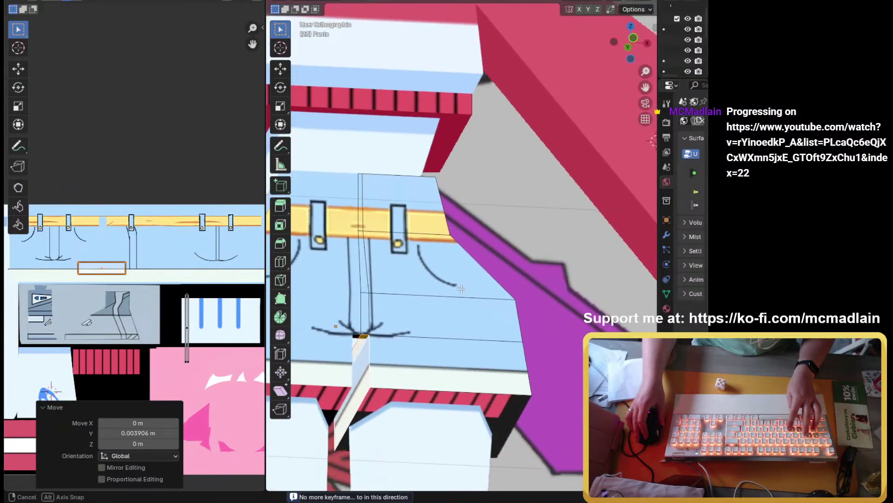
left_click(187, 311)
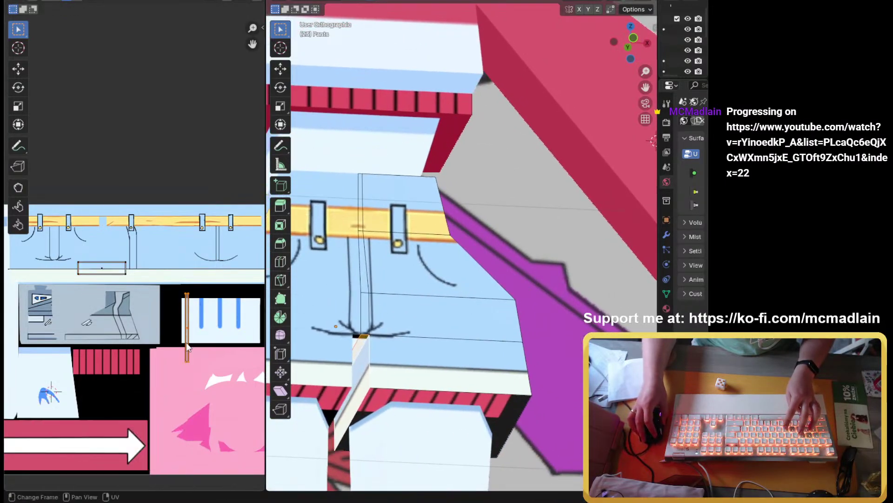
key("s")
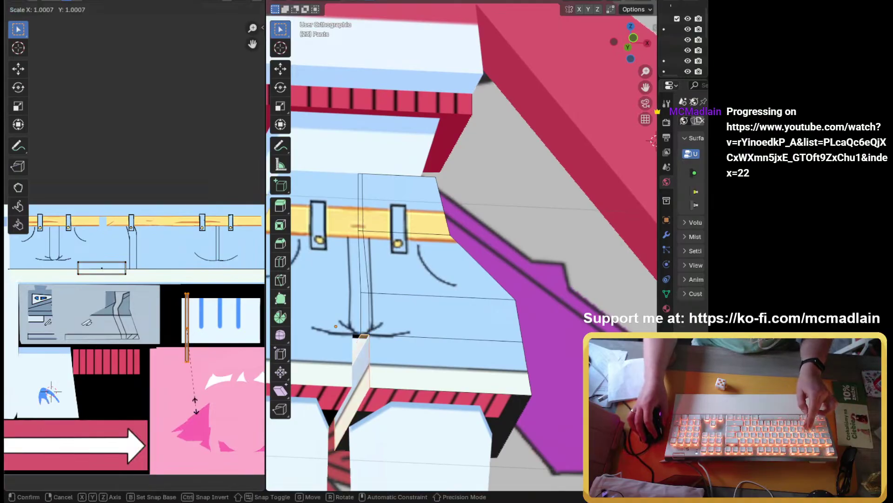
left_click(185, 375)
key("g")
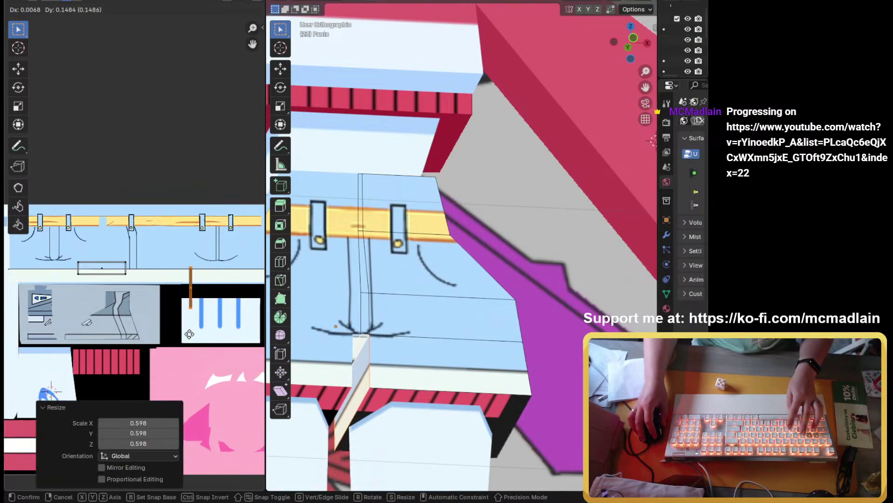
left_click(159, 302)
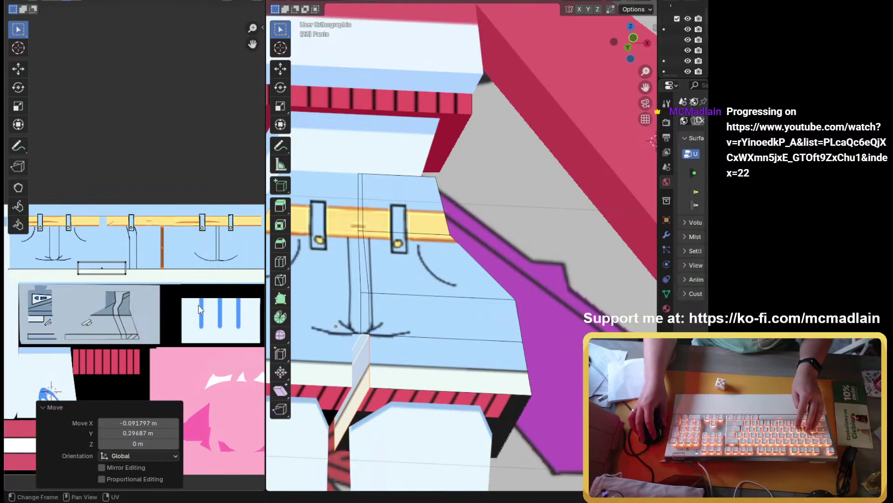
Step: Shift the crotch strip's UV island -0.017578 m in X within the plain blue area and scale it down slightly
key("g")
key("x")
left_click(209, 313)
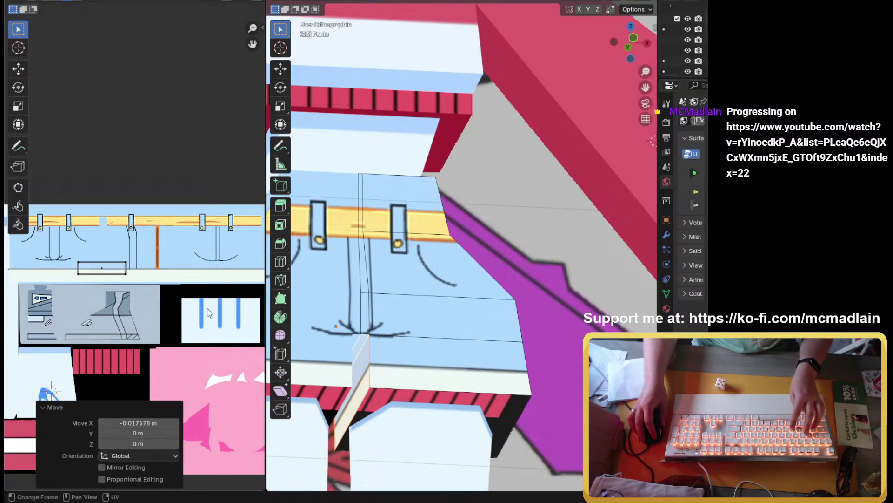
key("s")
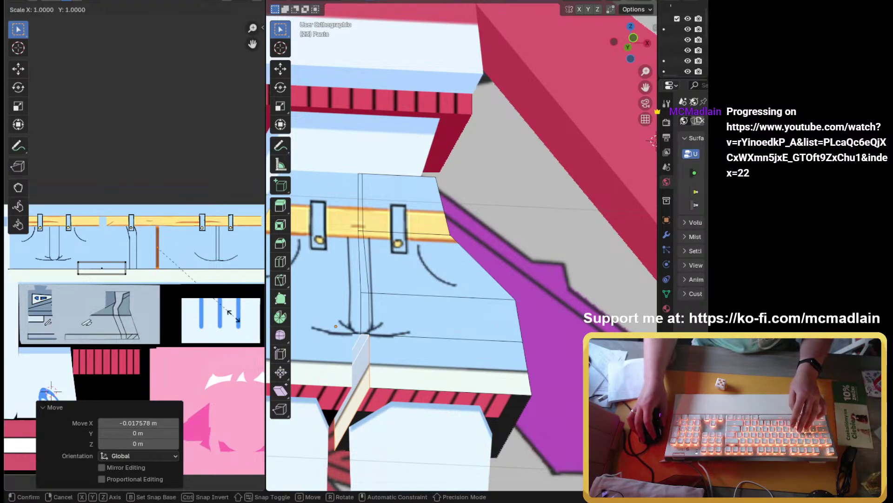
left_click(222, 310)
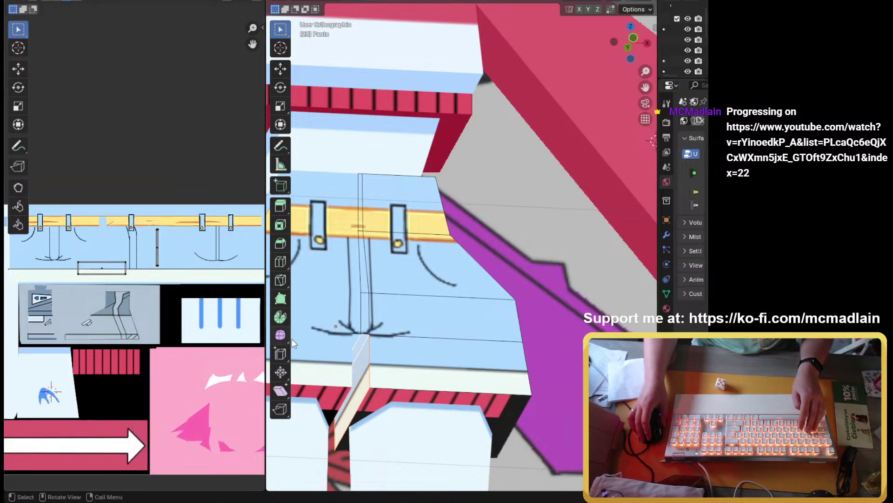
left_click(533, 266)
Step: Select all linked faces of the shorts and scale the inner-leg UV island by 1.3 around the hem line
scroll(534, 265, "down", 4)
middle_click_drag(493, 282, 549, 297)
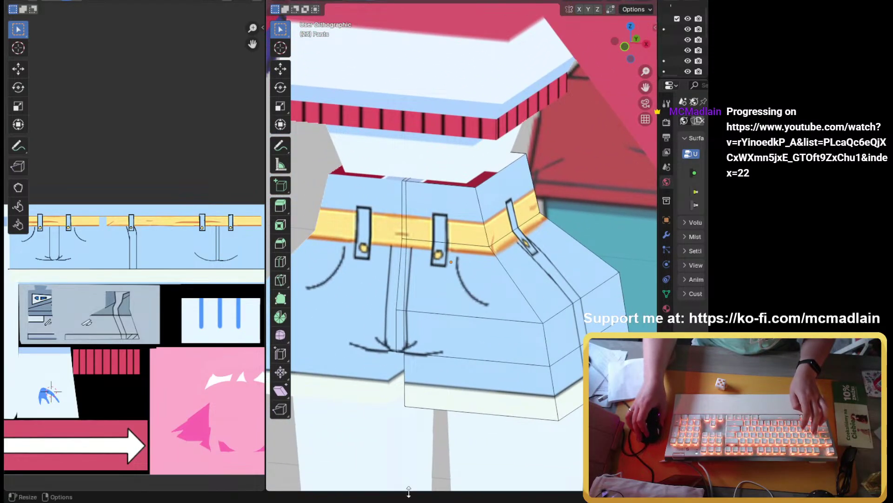
scroll(368, 419, "up", 1)
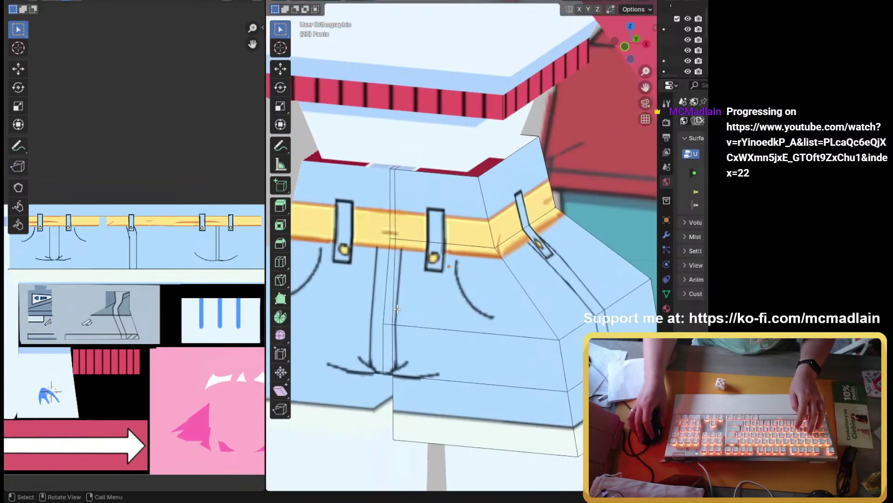
left_click(399, 309)
key("l")
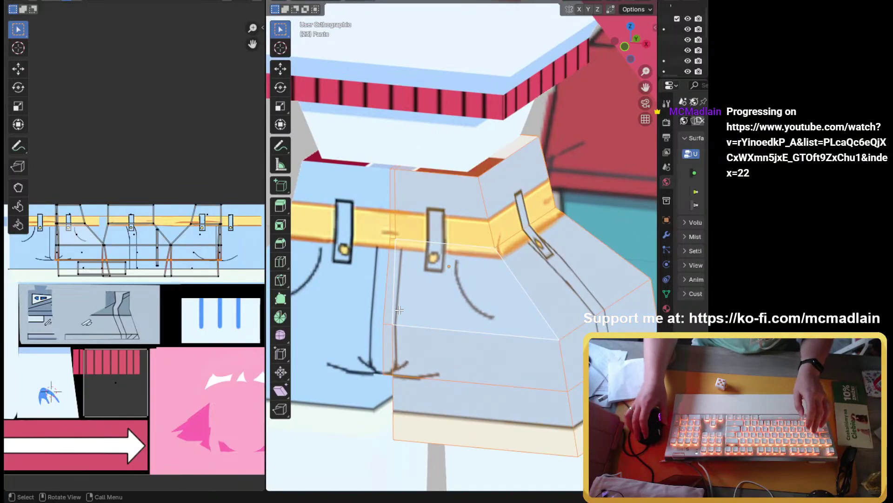
scroll(155, 258, "up", 2)
scroll(191, 255, "up", 1)
scroll(81, 263, "up", 1)
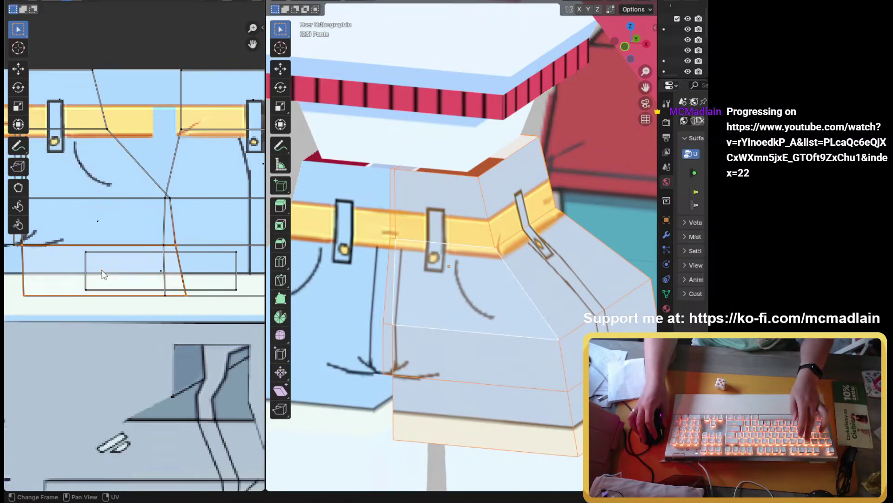
left_click(159, 275)
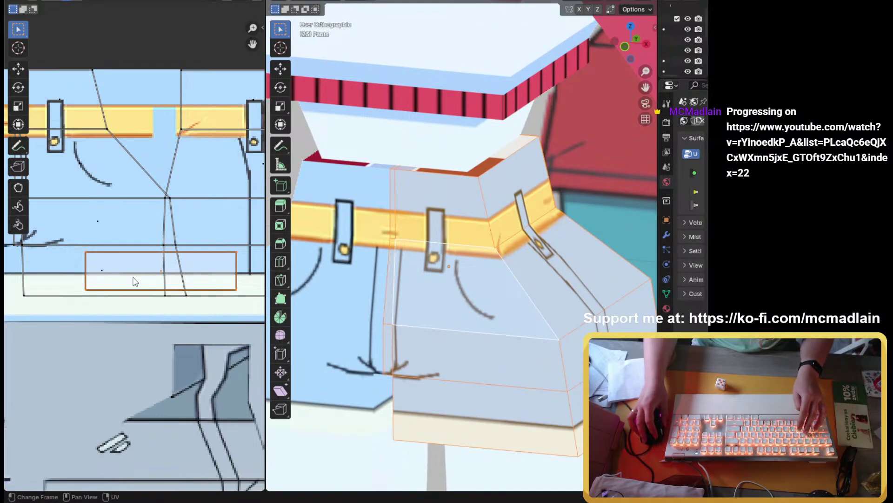
mouse_move(61, 305)
middle_mouse_down()
mouse_move(98, 315)
mouse_move(75, 313)
middle_mouse_up()
key("s")
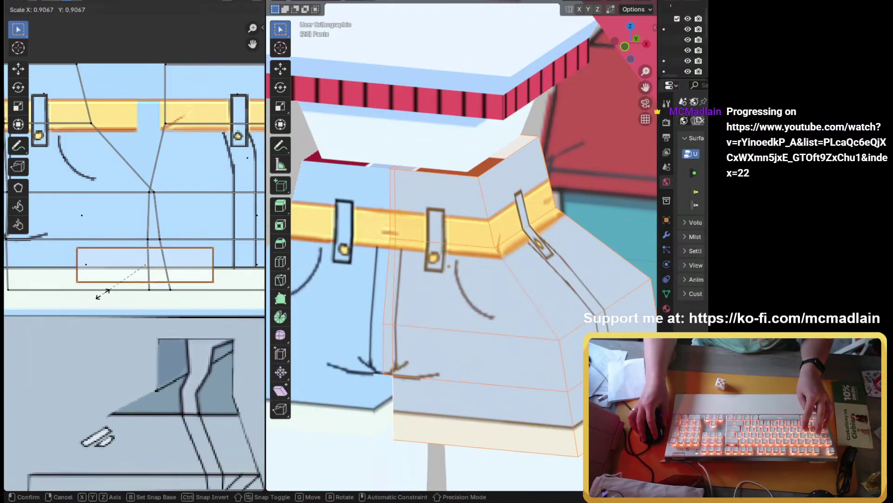
type("1.3")
key("Return")
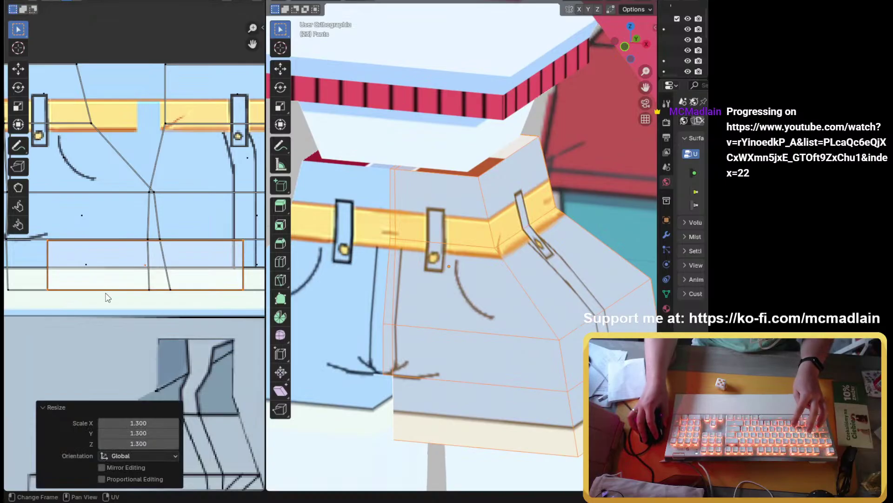
Step: Nudge the enlarged inner-leg UV island -0.001846 m in X and 0.000615 m in Y to line up with the hem
key("g")
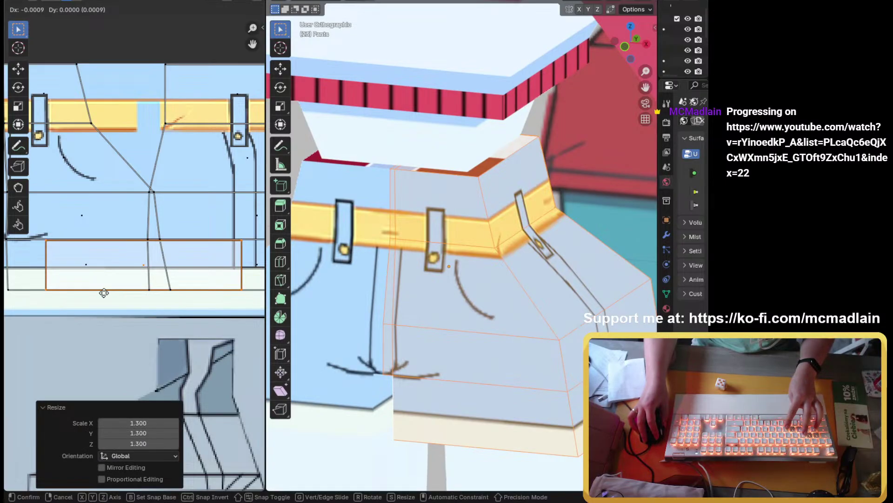
left_click(103, 292)
key("g")
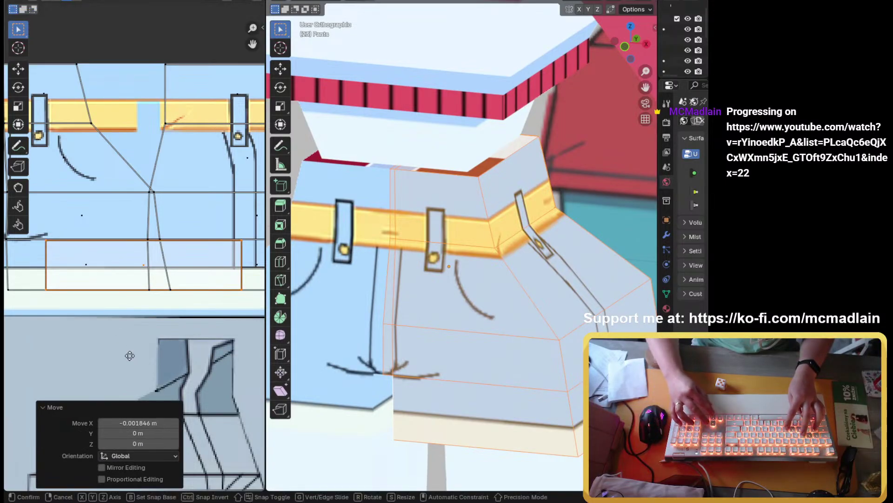
key("y")
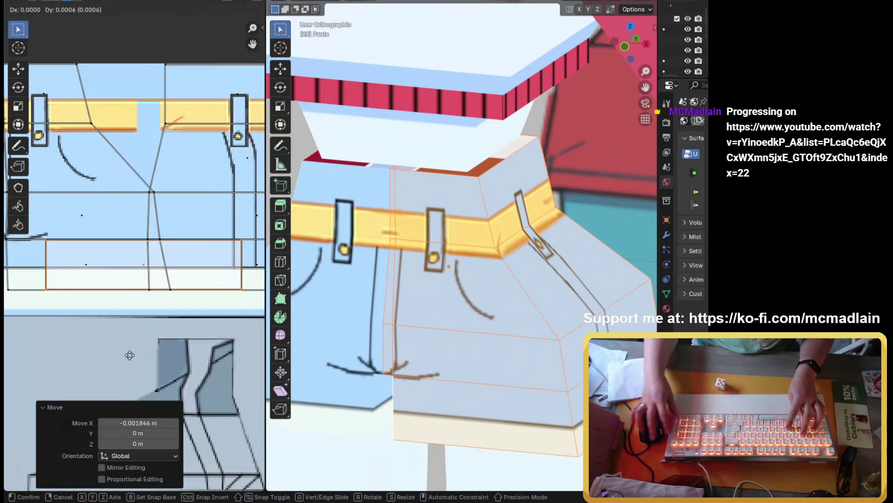
left_click(132, 360)
scroll(419, 325, "down", 3)
scroll(34, 286, "down", 3)
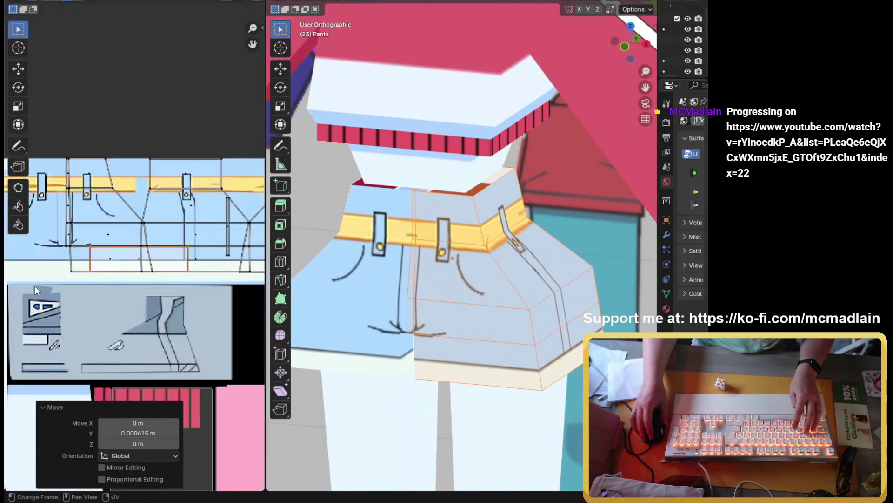
Step: Examine the textured shorts on the character from below, front and side, checking the belt, seams, hem and inner legs
scroll(558, 345, "down", 4)
middle_click_drag(559, 344, 414, 256)
key("Tab")
left_click(566, 330)
left_click(432, 255)
key("KP_Decimal")
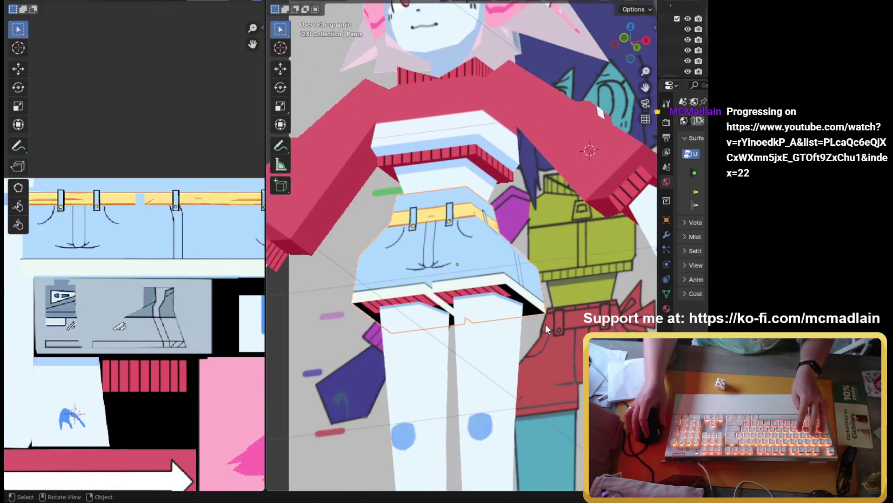
key("Tab")
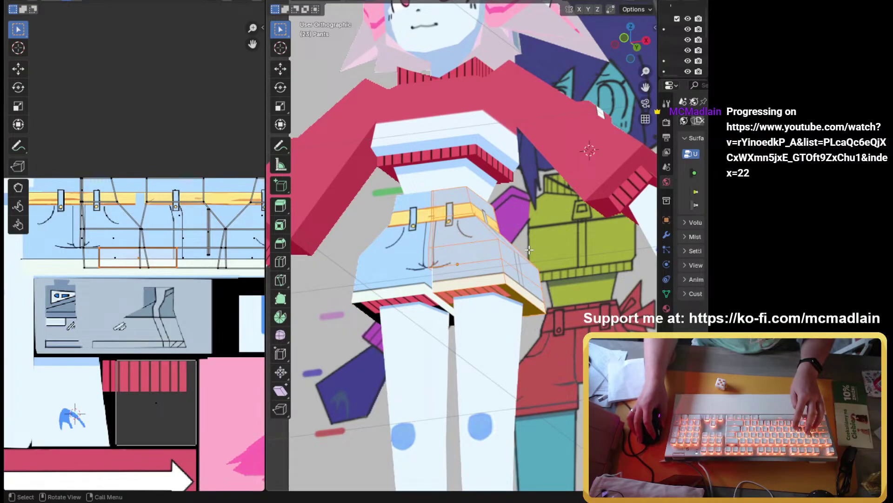
middle_click_drag(469, 249, 483, 367)
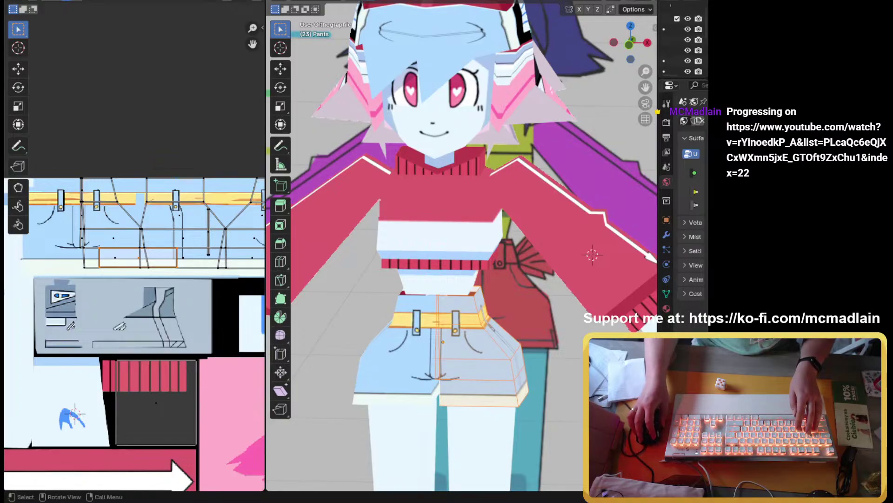
scroll(451, 328, "down", 5)
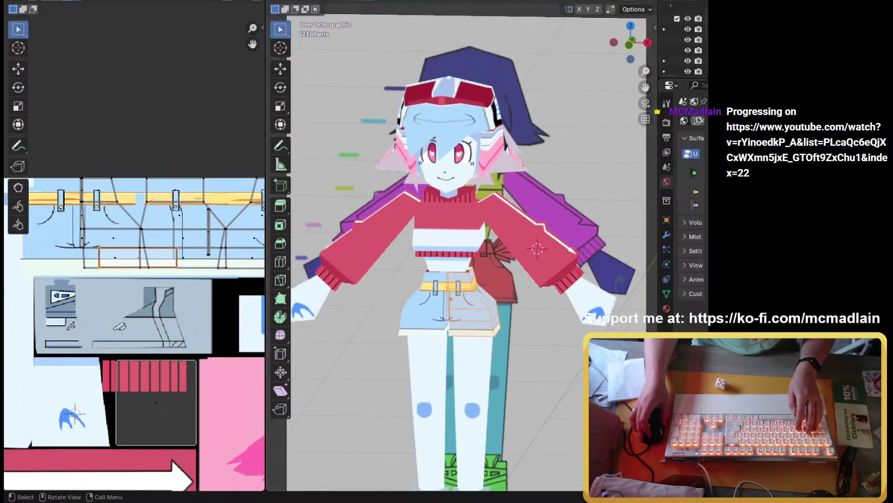
middle_click_drag(447, 326, 427, 278)
scroll(484, 309, "up", 2)
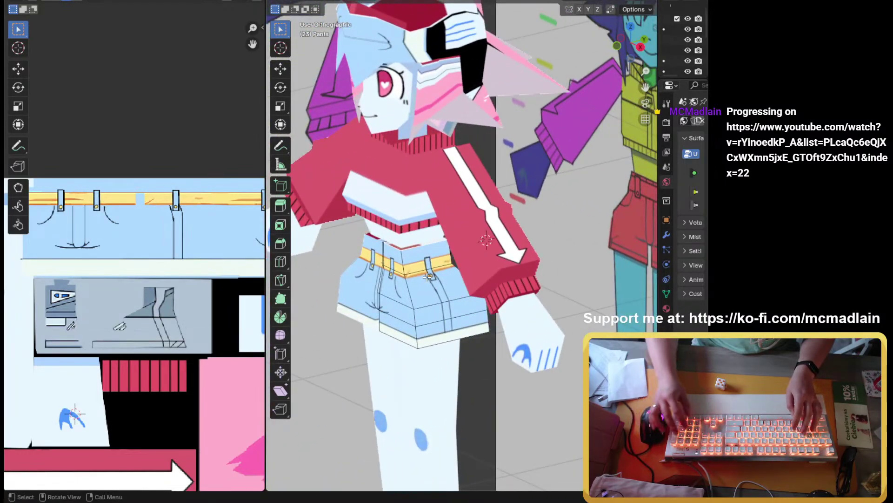
Step: Project the UVs of the shorts' waist-opening face from the straight top orthographic view
key("KP_8")
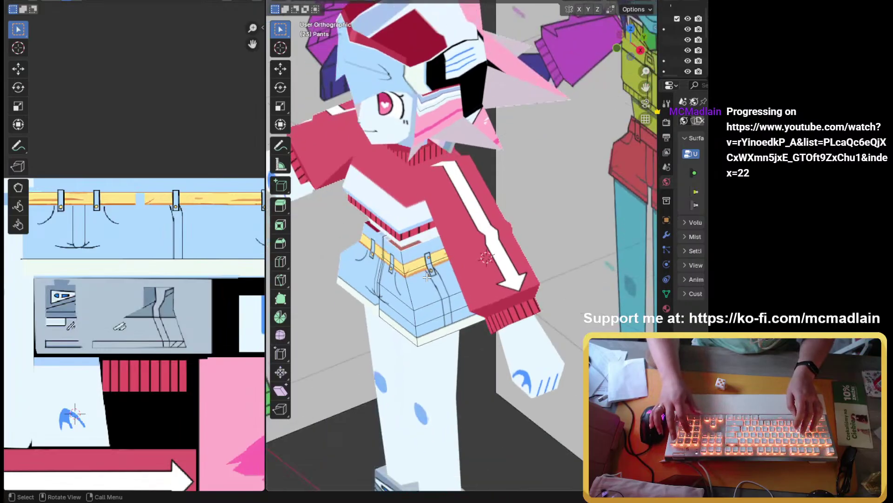
key("KP_8")
key("KP_1")
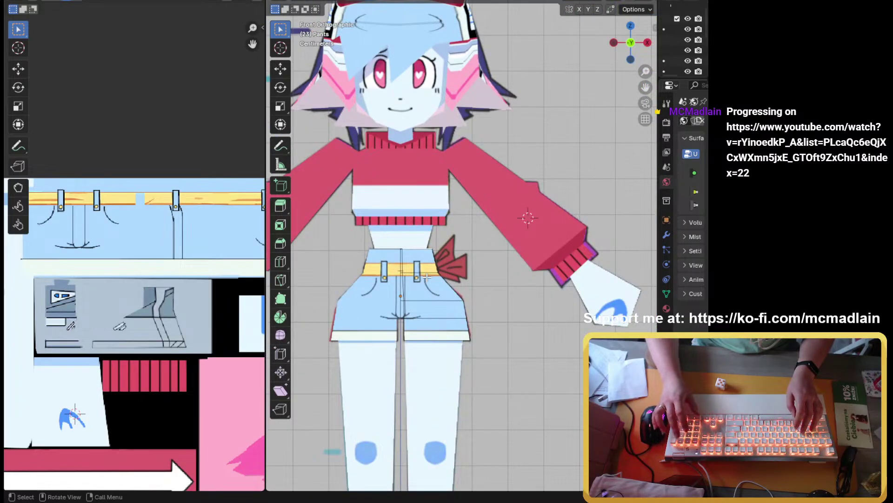
key("KP_8")
key("KP_8")
key("KP_8")
key("KP_8")
key("KP_8")
key("KP_8")
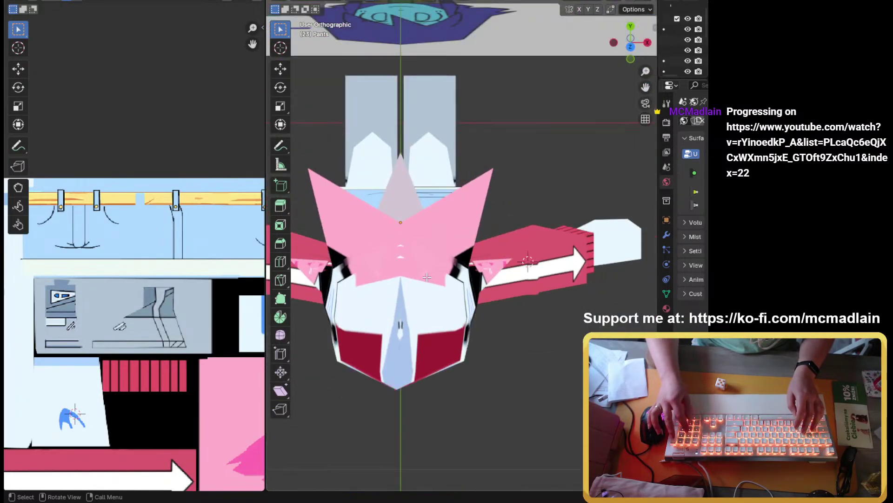
key("KP_8")
key("KP_8")
key("u")
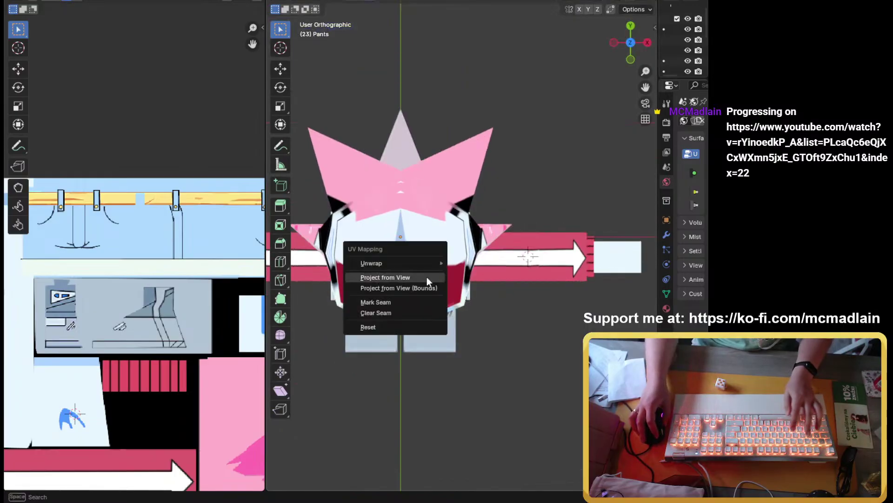
left_click(419, 278)
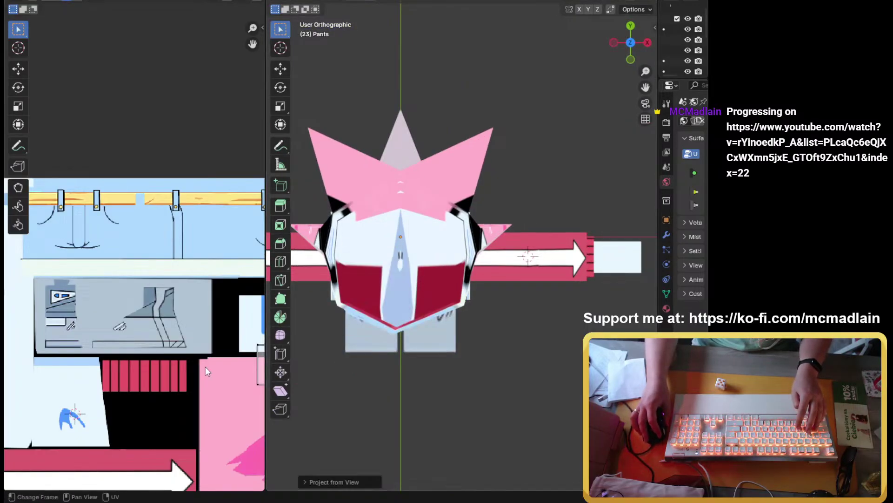
Step: Move the projected waist-top UV island -0.14262 m in X and 0.39375 m in Y onto the plain blue denim
middle_click_drag(168, 294, 77, 283)
key("g")
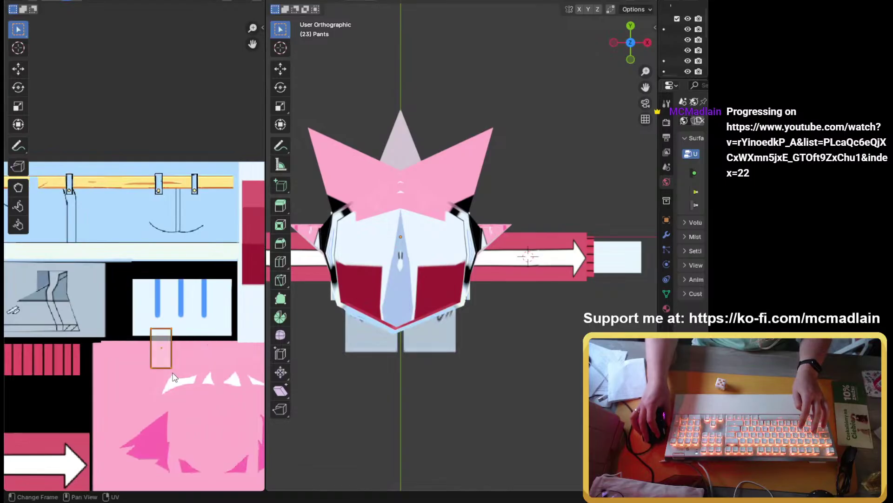
left_click(124, 236)
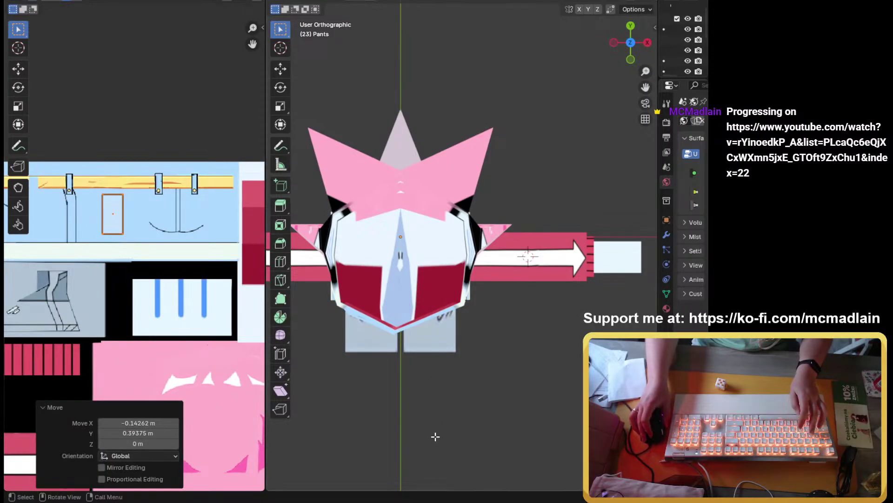
Step: Select the shorts' underside face with the red ribbing and project its UVs from the straight bottom orthographic view
middle_click_drag(435, 435, 426, 229)
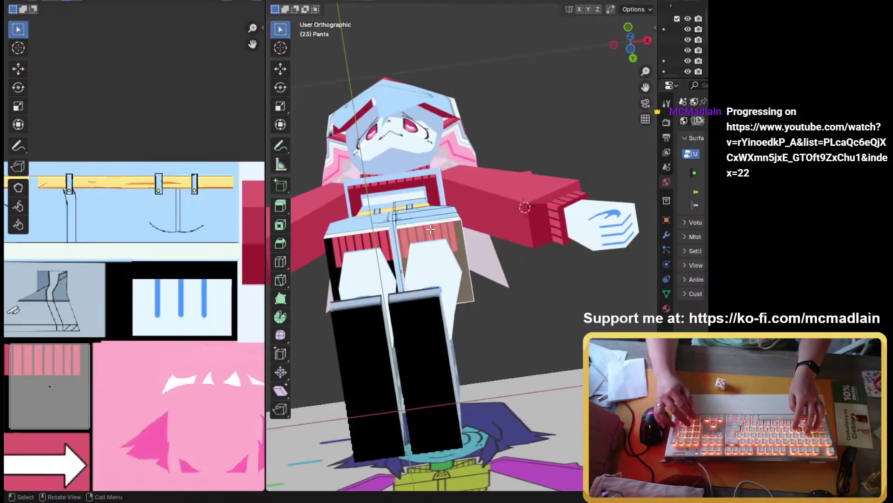
key("KP_1")
key("KP_8")
key("KP_8")
key("KP_8")
key("KP_8")
key("KP_8")
key("KP_8")
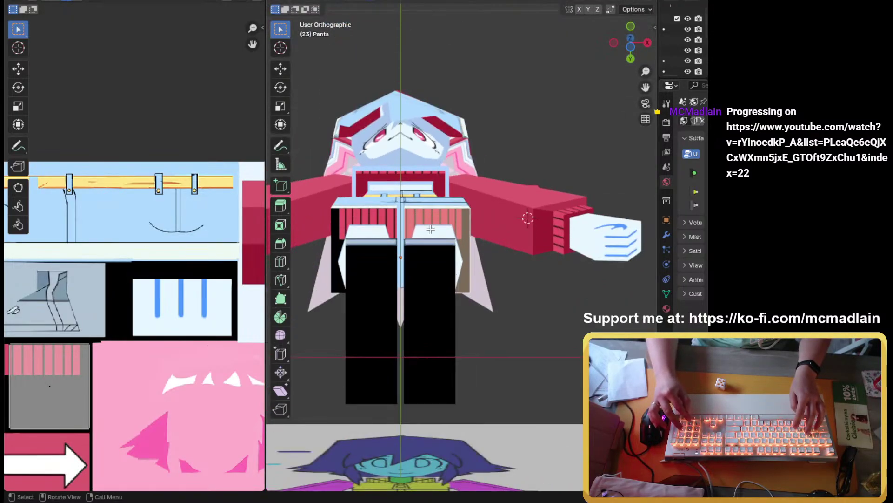
key("u")
left_click(431, 228)
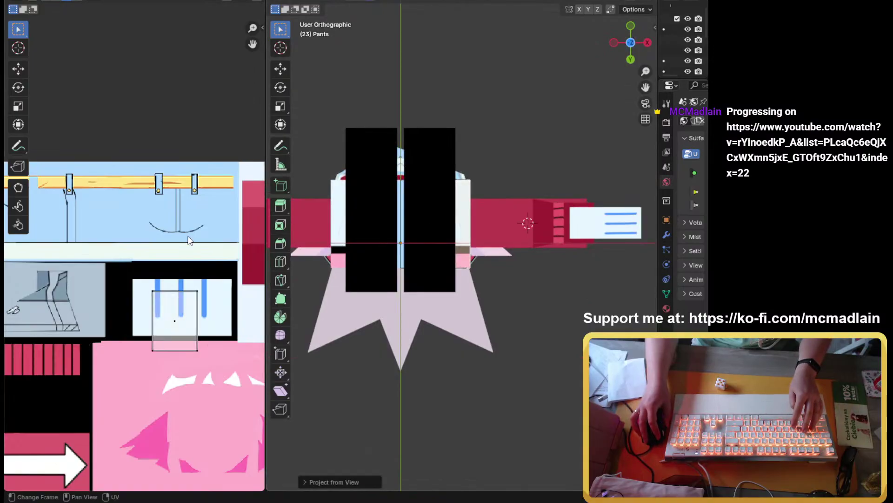
Step: Scale the shorts' underside UV island to 0.470 and move it 0.55807 m in X and 0.33174 m in Y onto plain blue
left_click_drag(102, 242, 222, 353)
key("s")
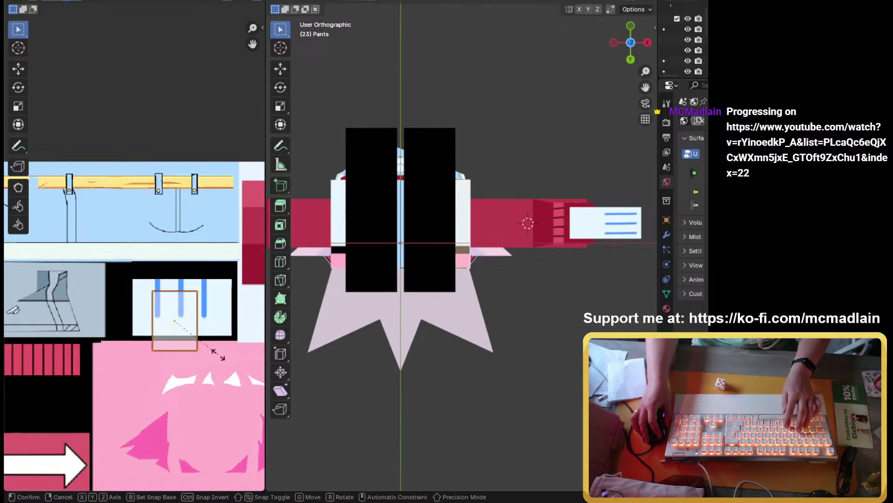
left_click(187, 342)
scroll(188, 276, "down", 3)
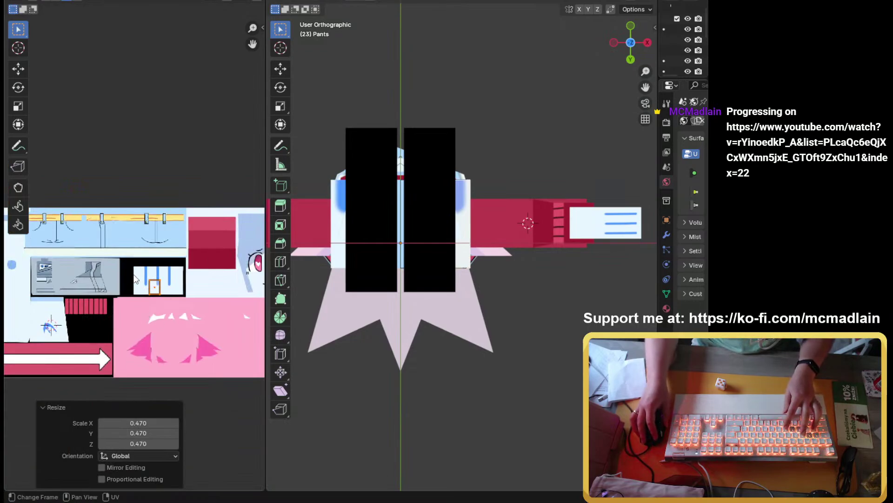
key("g")
left_click(249, 258)
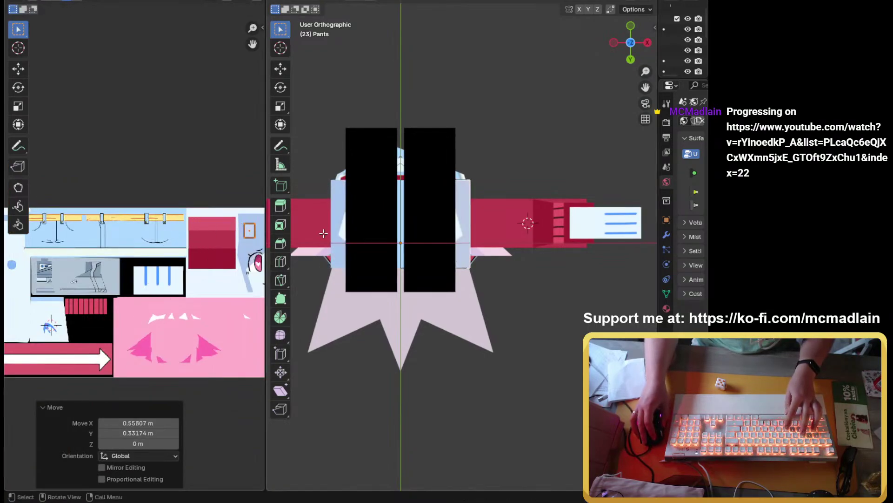
Step: Examine the textured shorts from below, at an angle and from the straight front view
middle_click_drag(363, 335, 417, 255)
scroll(368, 239, "up", 5)
key("Tab")
key("Tab")
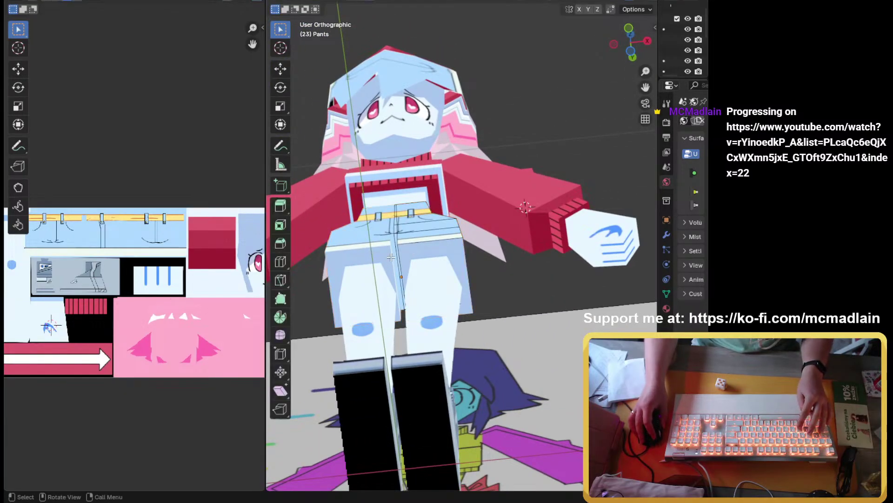
left_click(395, 233)
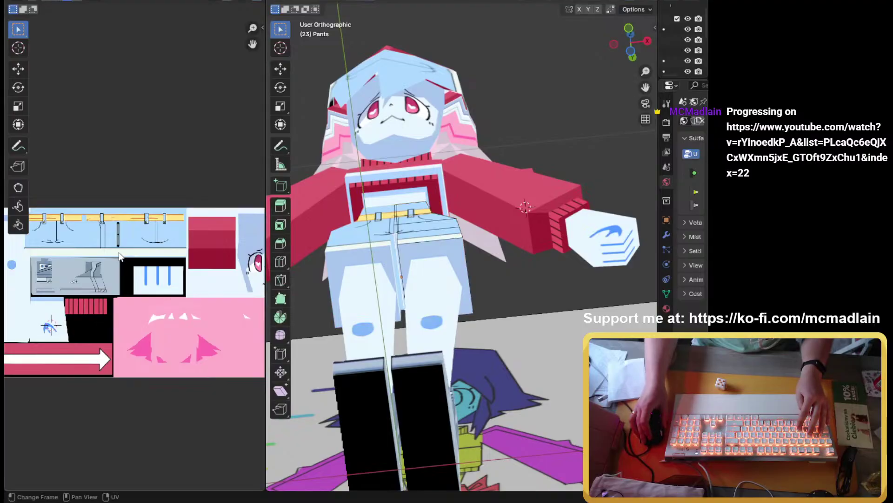
middle_click_drag(438, 153, 410, 257)
key("Tab")
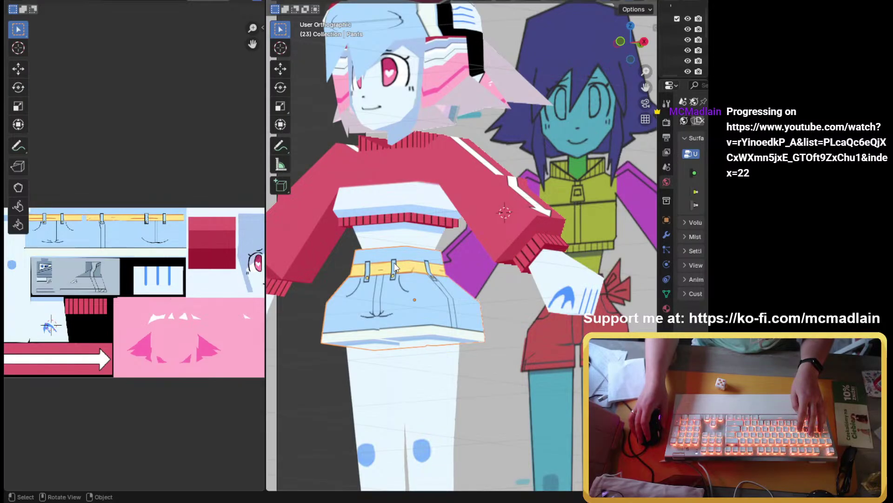
middle_click_drag(394, 266, 462, 328)
key("KP_1")
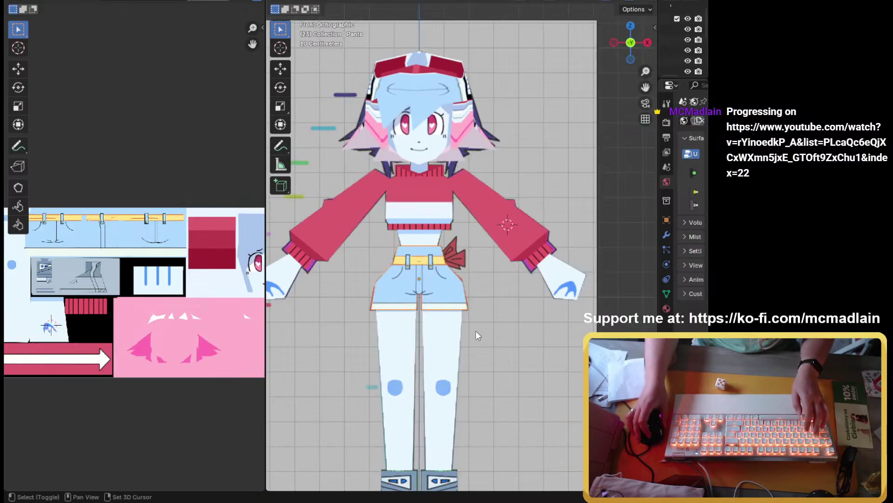
scroll(439, 322, "up", 2)
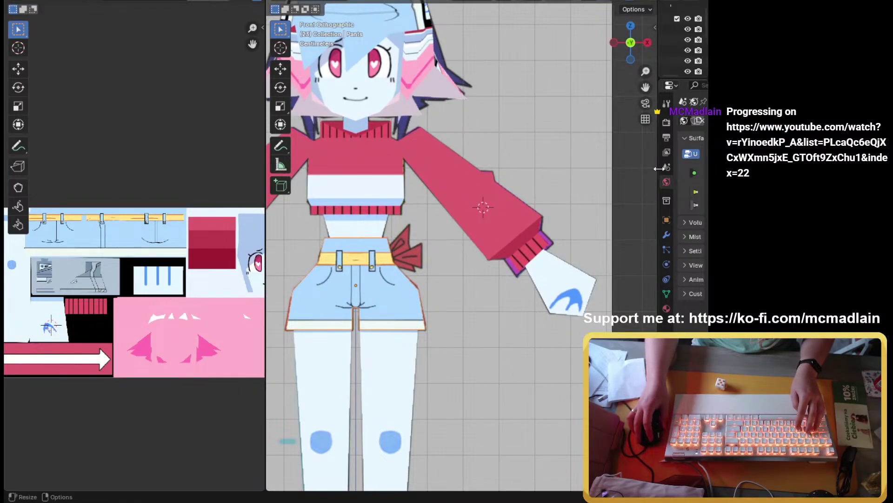
Step: Show the shorts' modifier settings and widen the properties area and the 3D viewport
left_click(666, 235)
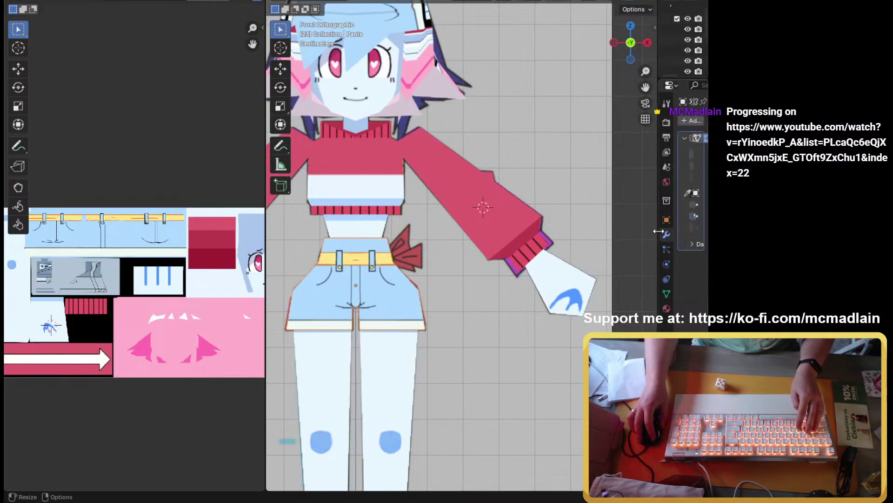
left_click_drag(659, 235, 496, 233)
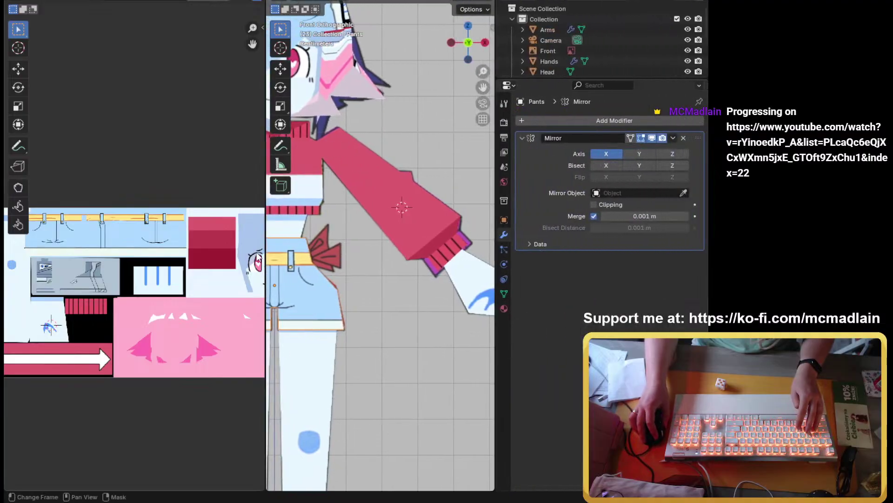
left_click_drag(266, 256, 141, 241)
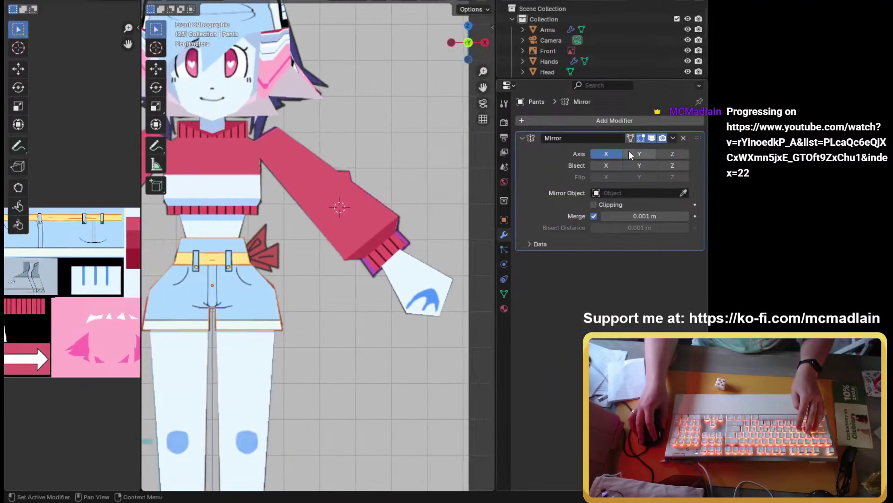
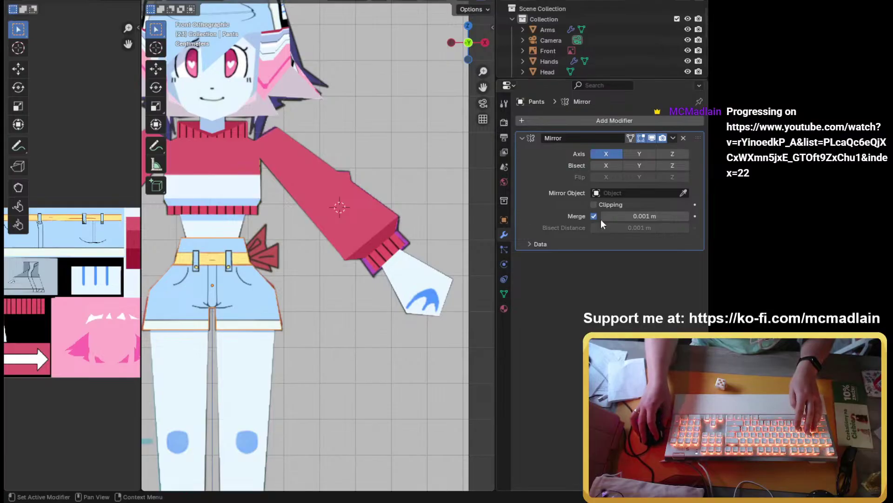
Step: Try applying the shorts' Mirror modifier and undo it
left_click(675, 140)
left_click(646, 152)
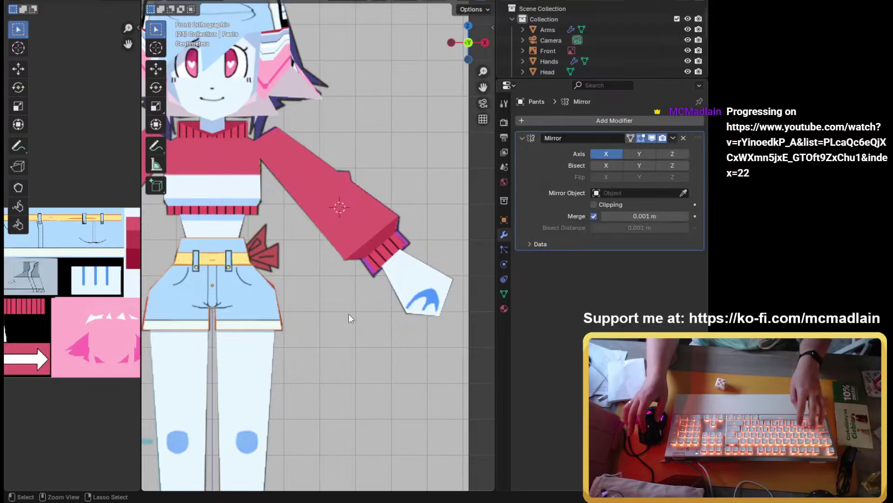
key("ctrl+z")
key("ctrl+shift+z")
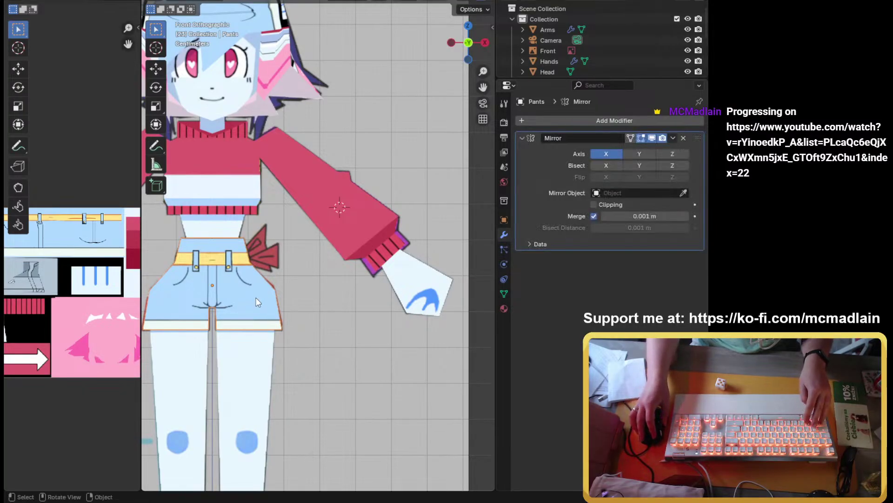
Step: Apply the Mirror modifier on the shorts so both halves are real geometry
scroll(70, 284, "up", 5)
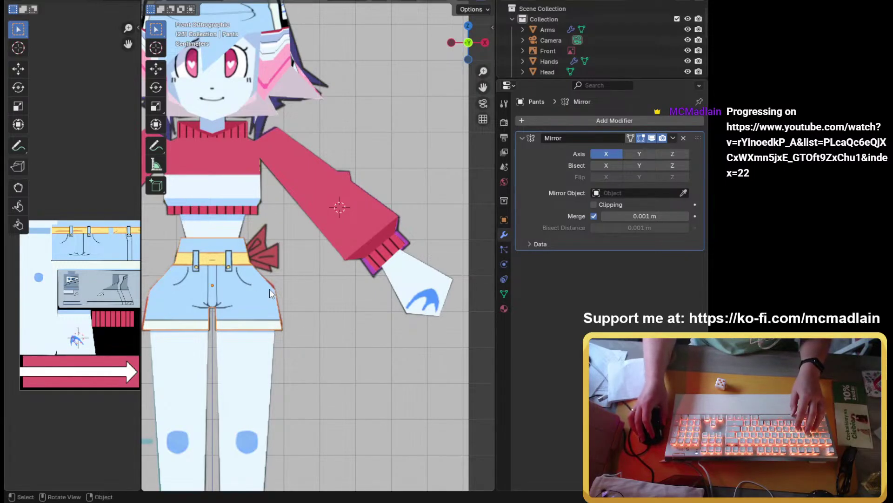
middle_click_drag(255, 262, 330, 272, "shift")
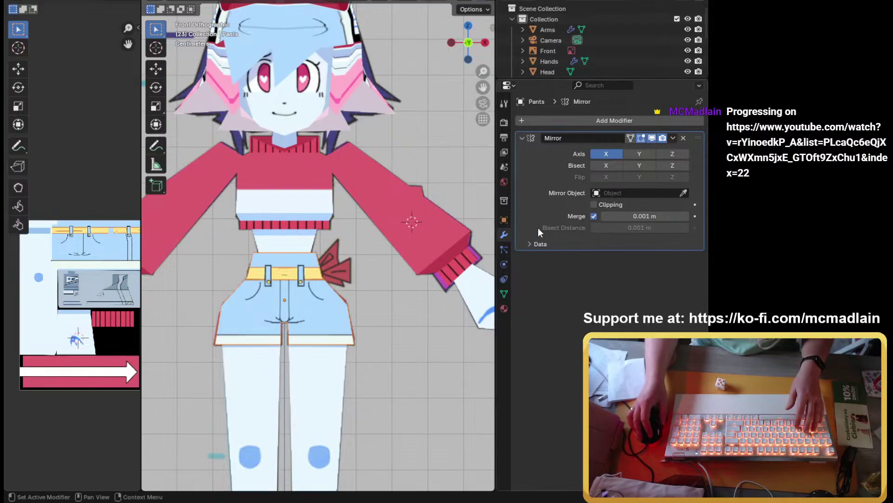
left_click(673, 139)
left_click(647, 151)
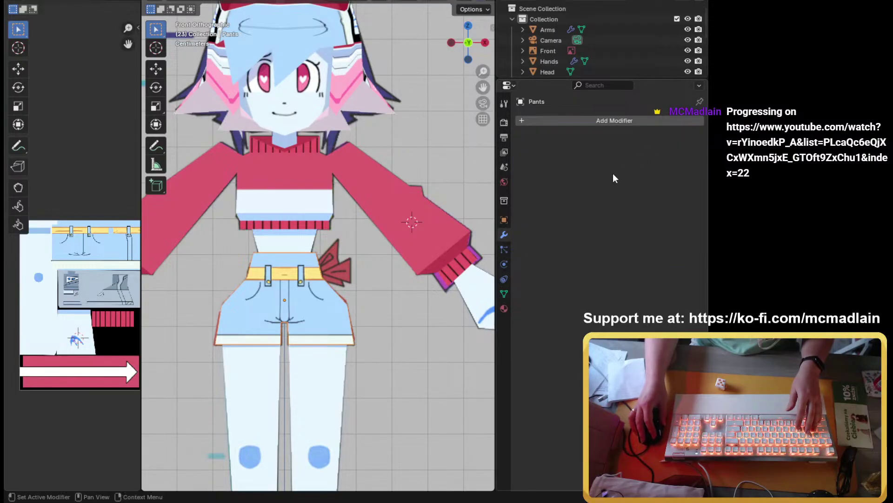
Step: Select the front faces of the mirrored half of the shorts, on the character's right side, for editing
key("Tab")
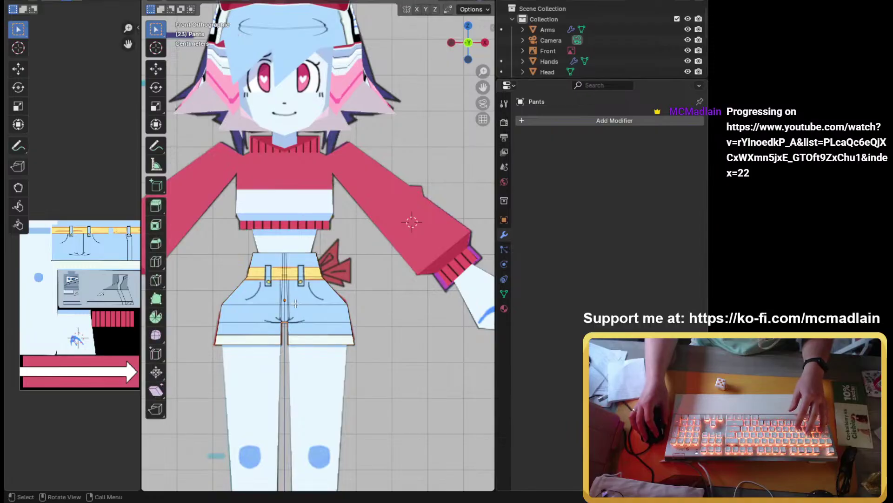
left_click(300, 289)
left_click(262, 264)
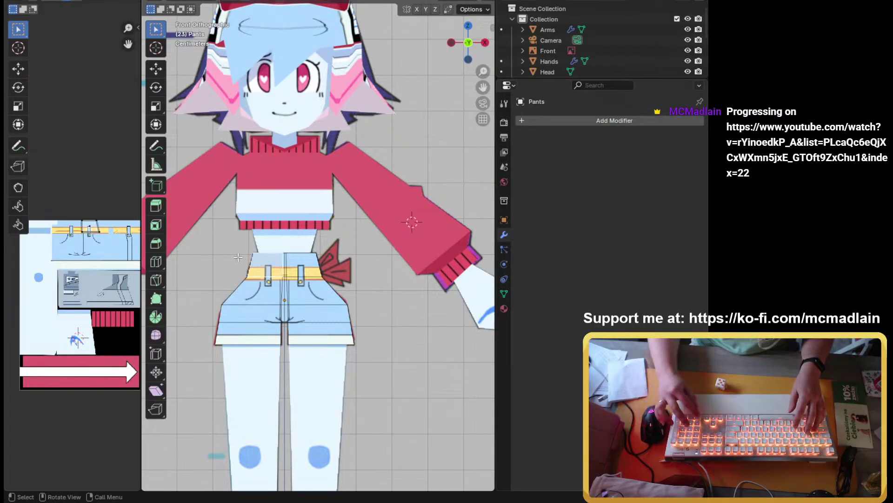
left_click_drag(214, 240, 284, 393)
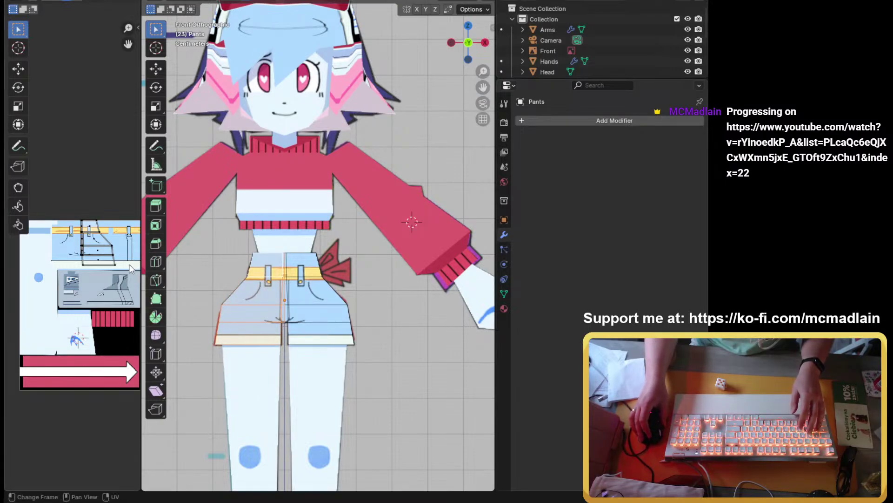
Step: Enlarge the UV editor and 3D viewport, and select the whole UV island of the mirrored shorts half
left_click_drag(141, 272, 184, 273)
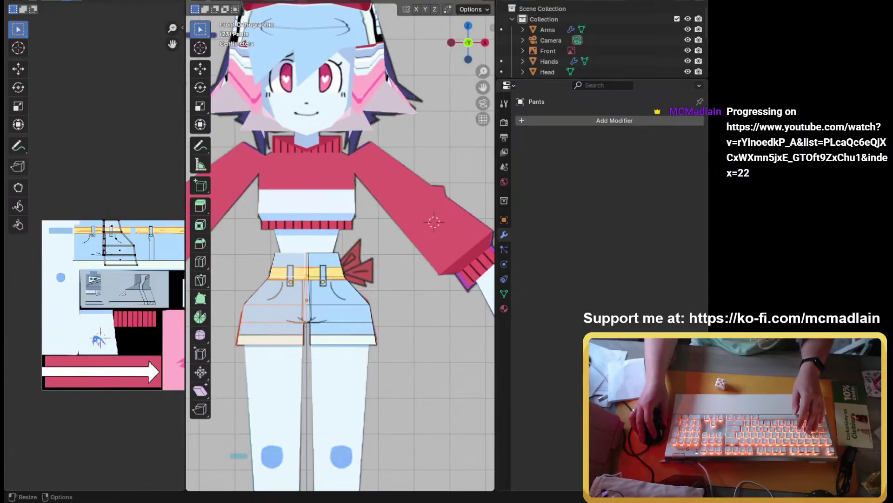
left_click_drag(4, 256, 3, 256)
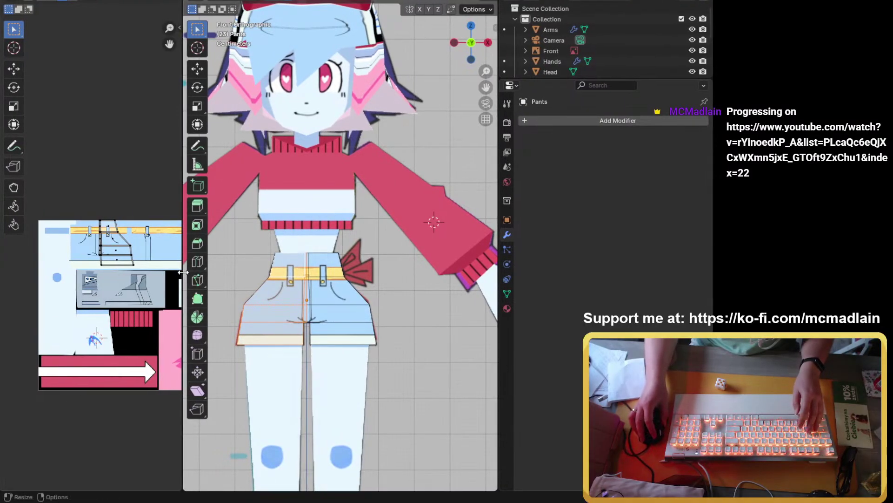
left_click_drag(184, 277, 228, 278)
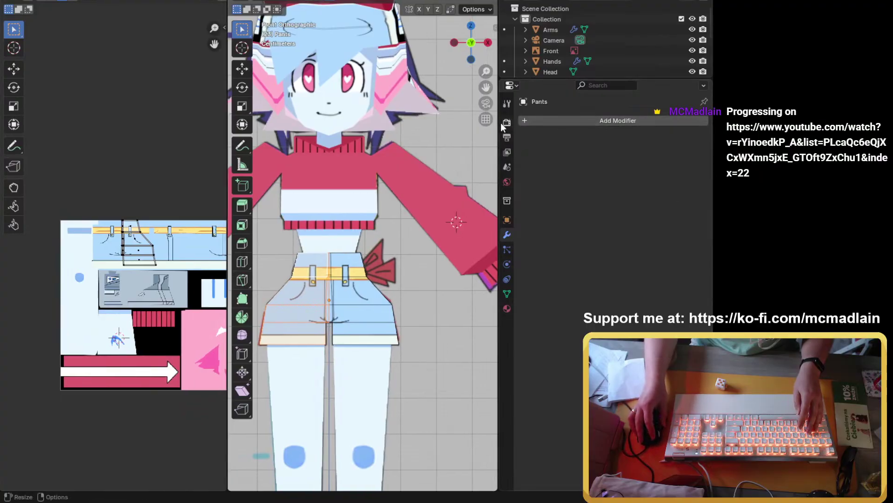
left_click_drag(499, 133, 667, 158)
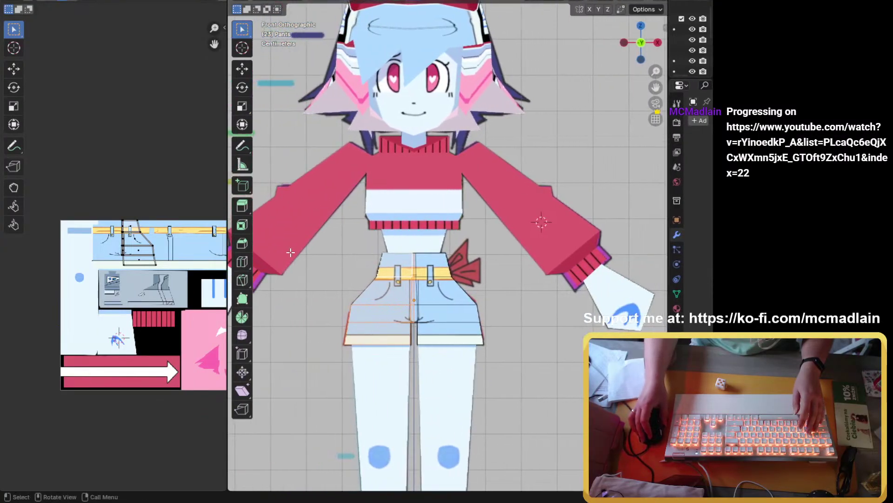
scroll(119, 270, "up", 2)
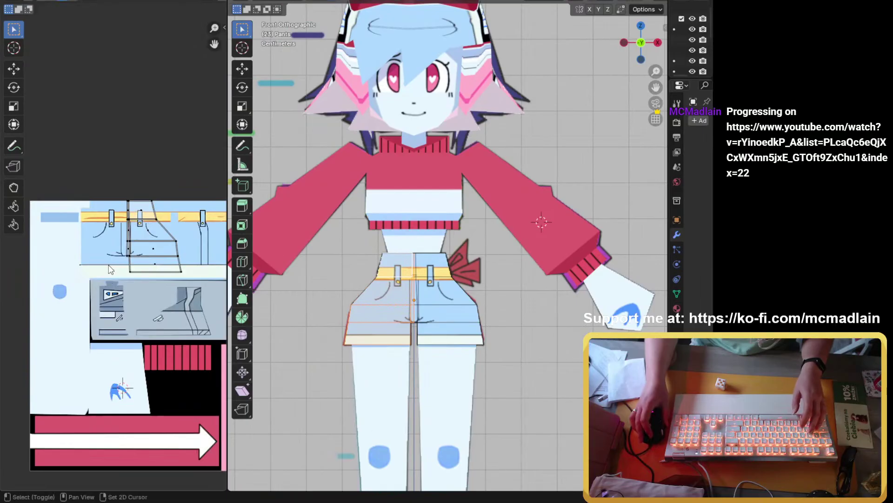
middle_click_drag(110, 264, 104, 277)
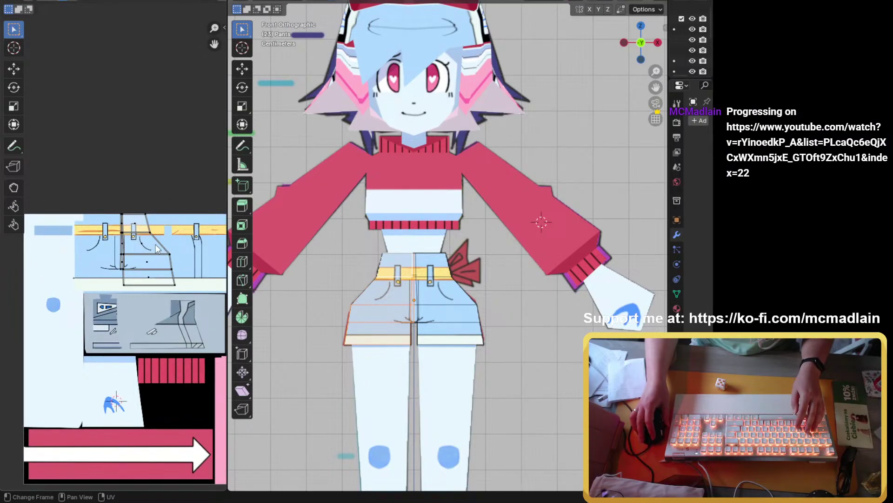
left_click_drag(104, 183, 198, 303)
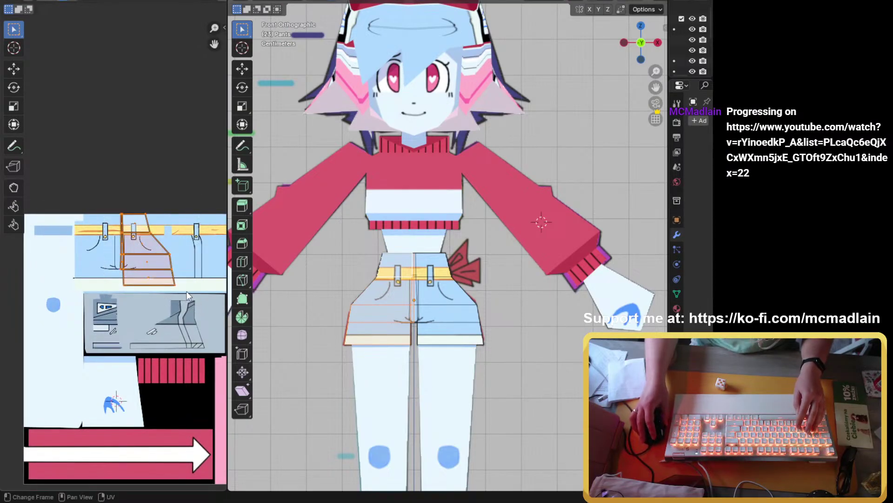
key("s")
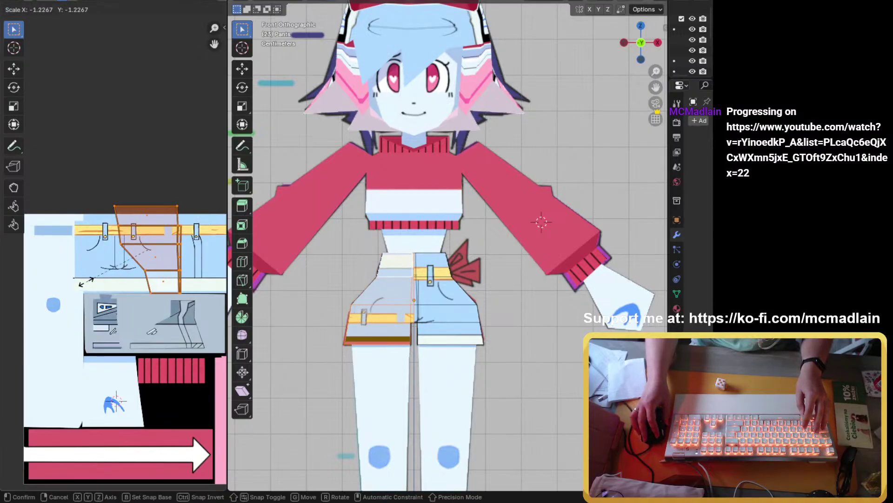
right_click(97, 284)
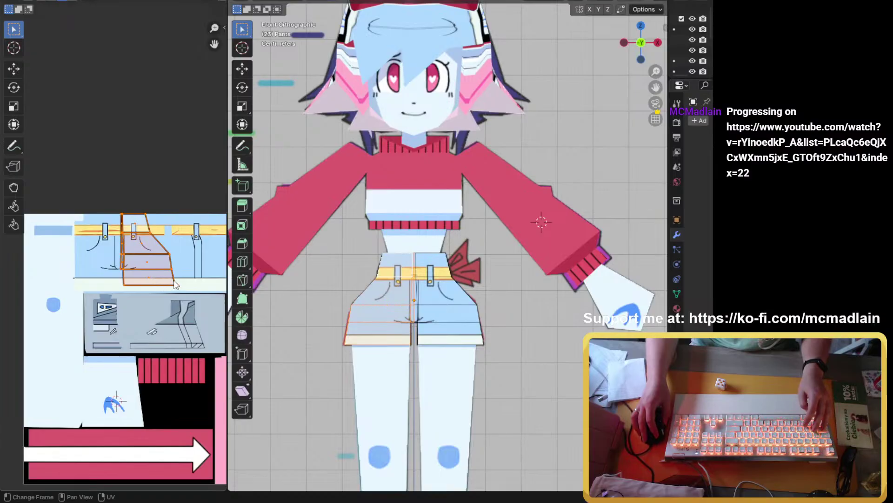
key("s")
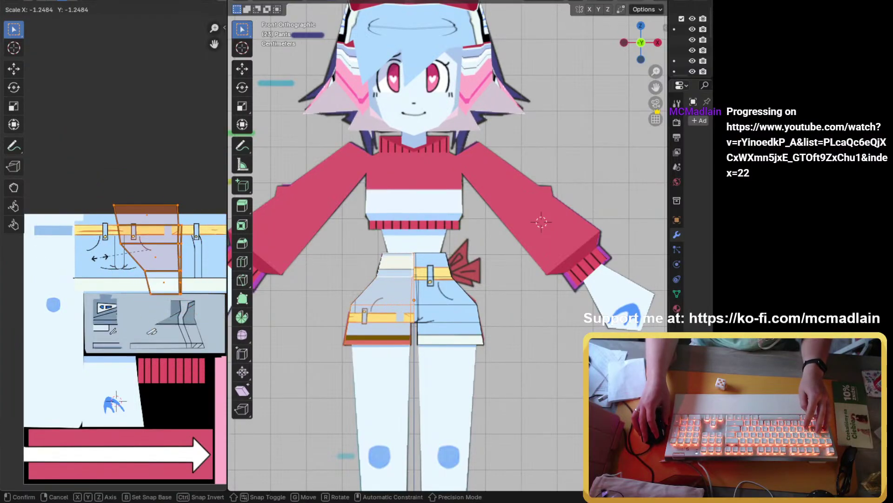
key("Escape")
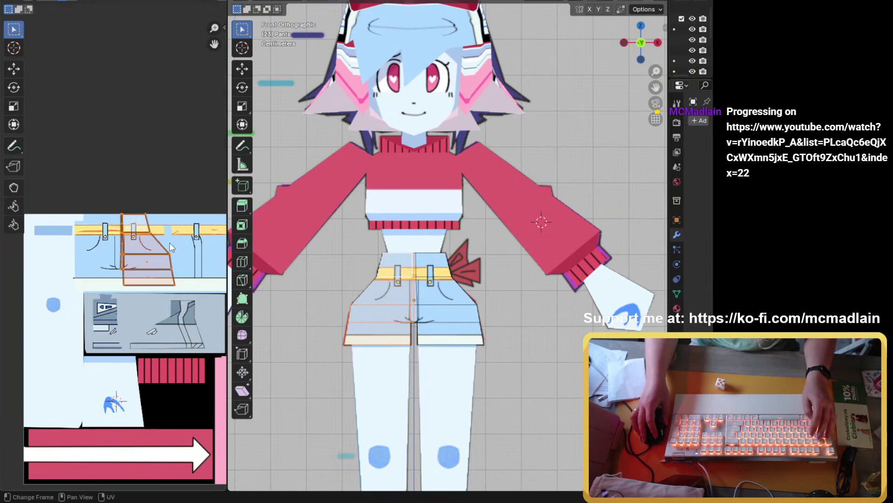
Step: Flip the mirrored half's UV island horizontally with a resize of X -1, Y 1 and Z 1
key("s")
left_click(134, 247)
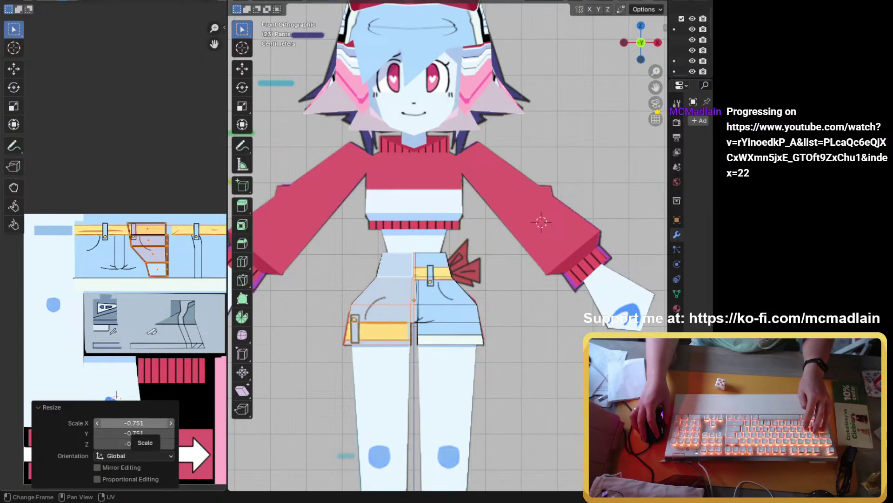
left_click(147, 424)
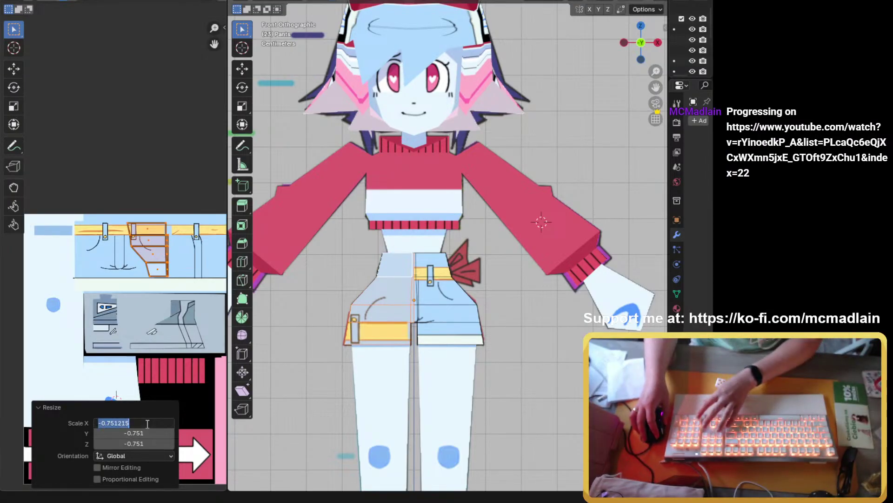
type("-1")
key("Return")
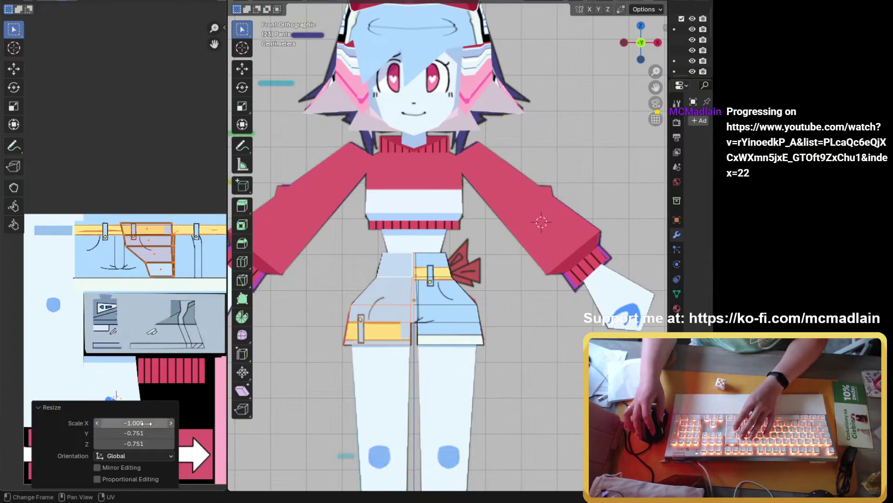
left_click(147, 433)
type("0")
key("Return")
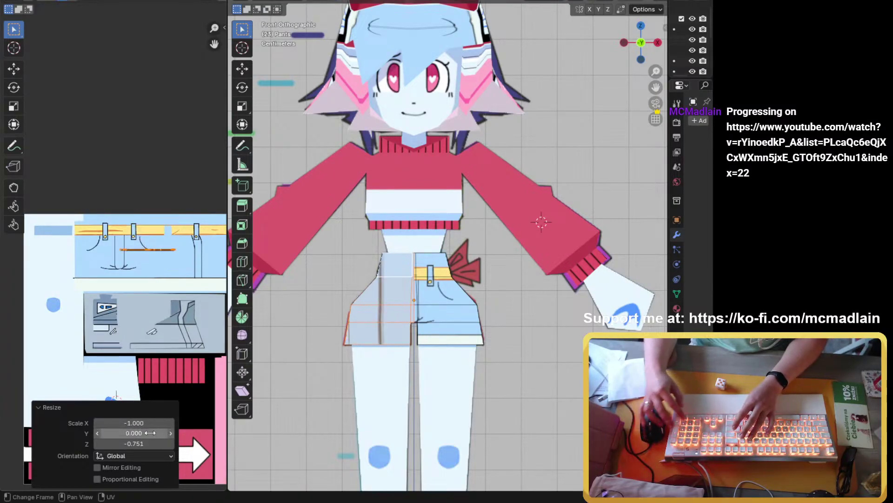
left_click(153, 443)
type("1")
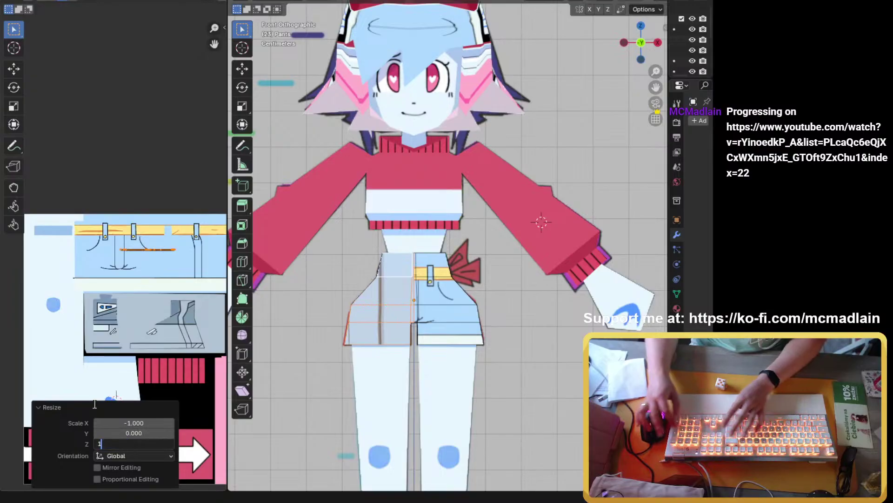
key("Return")
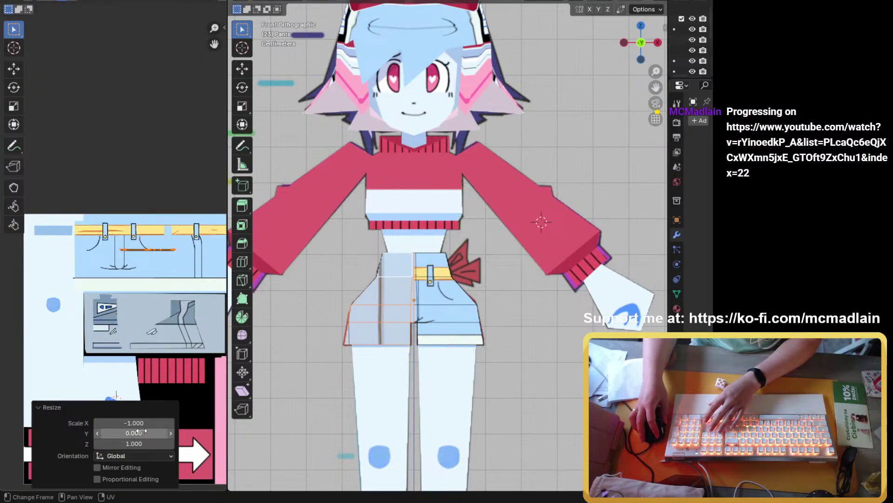
left_click(136, 433)
type("1")
key("Return")
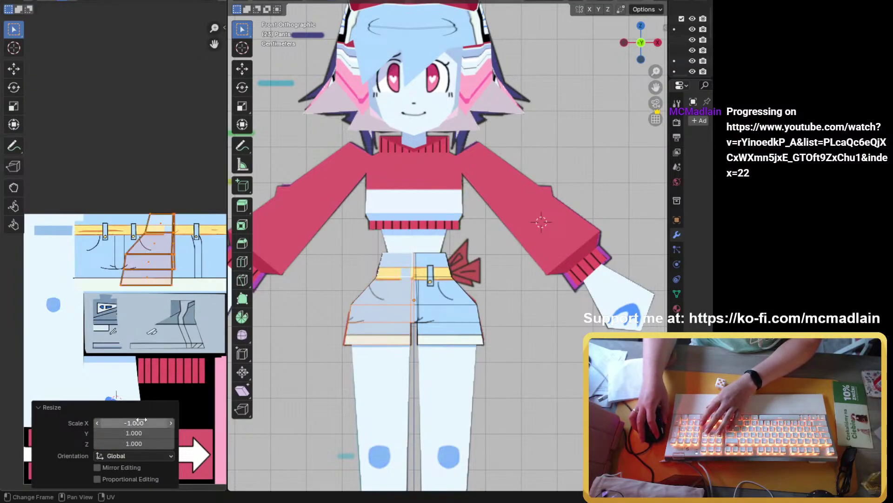
Step: Move the whole flipped UV island about -0.197 m along X onto the other half of the painted shorts front
left_click_drag(105, 163, 213, 315)
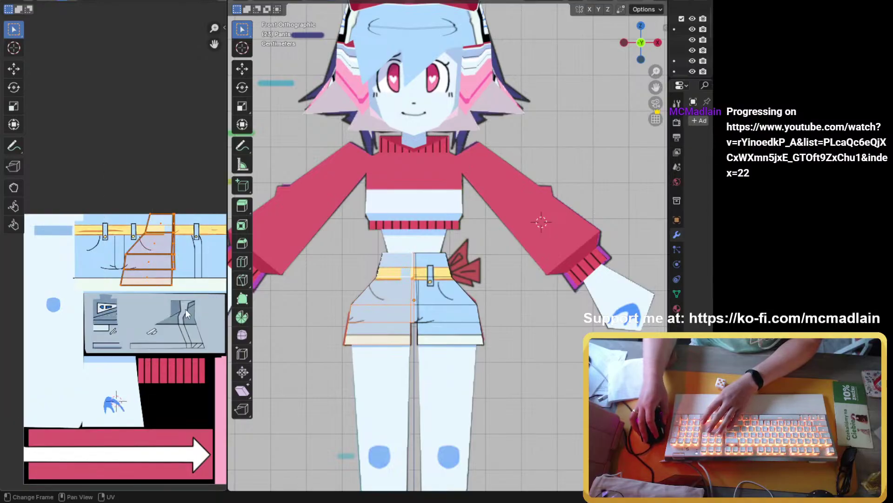
key("g")
key("x")
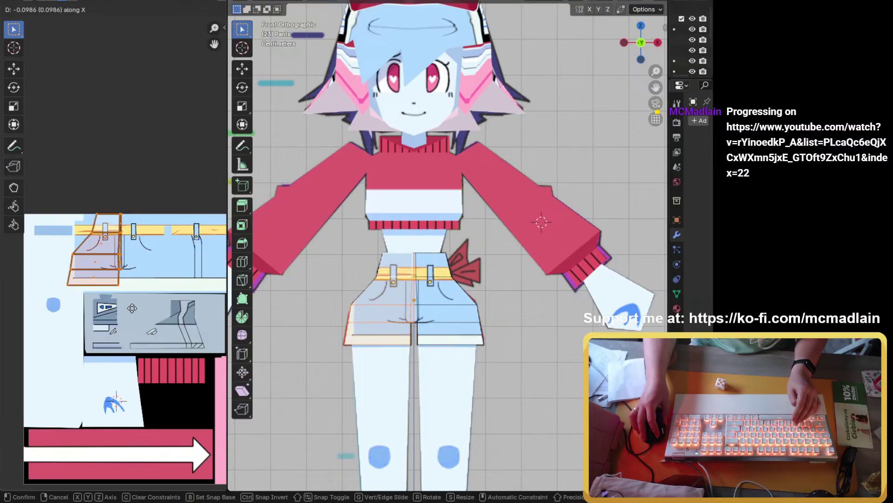
left_click(132, 308)
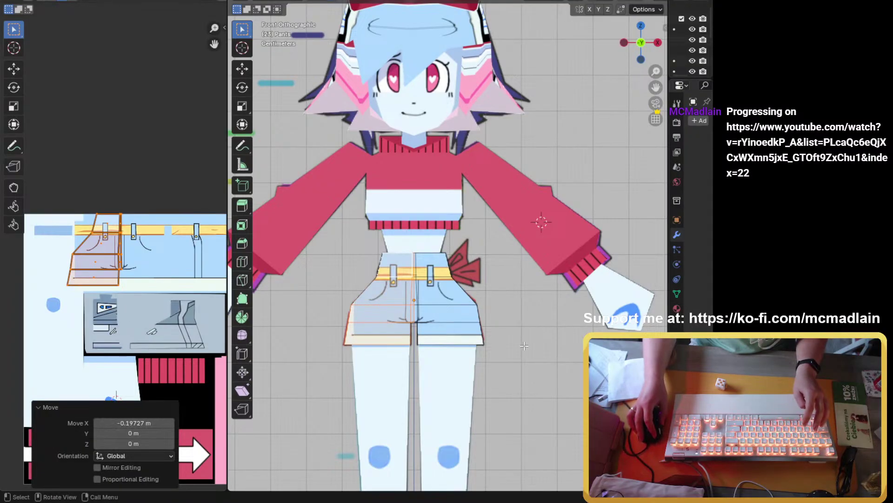
Step: Select all of the shorts' front faces and compare both halves' UV islands against the painted front
key("a")
scroll(337, 284, "up", 2)
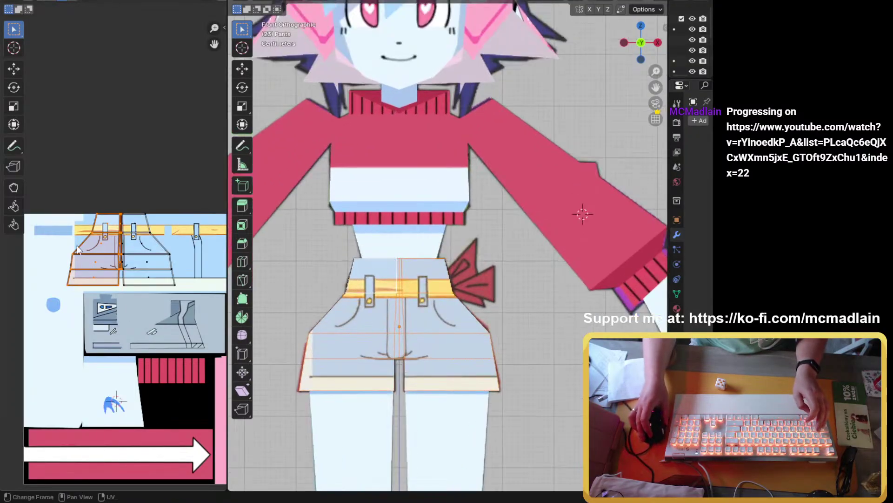
scroll(76, 249, "up", 3)
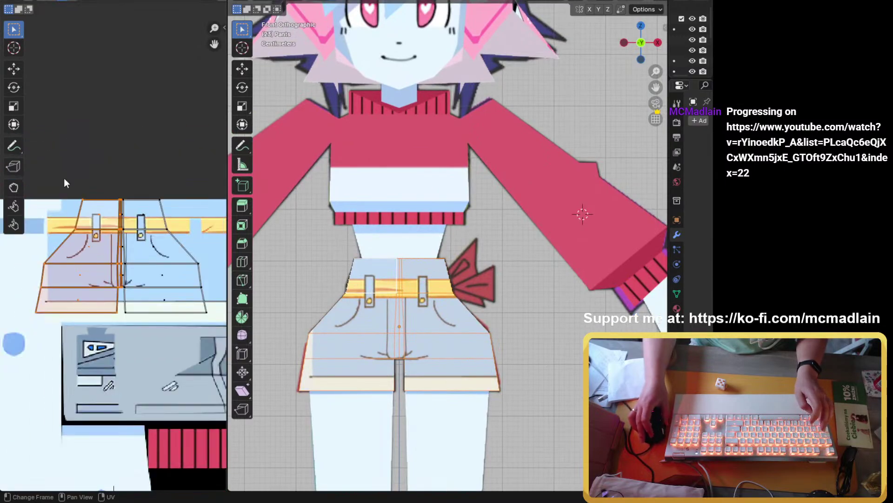
left_click_drag(58, 160, 119, 200)
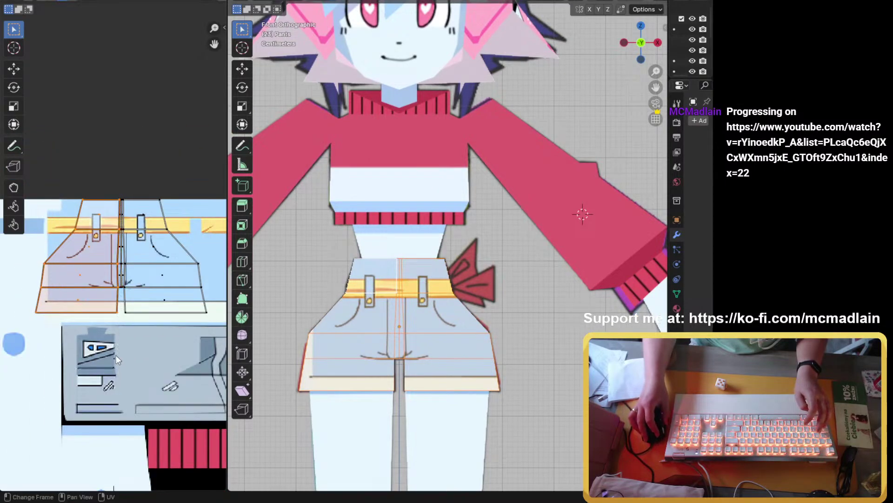
left_click(76, 284)
key("a")
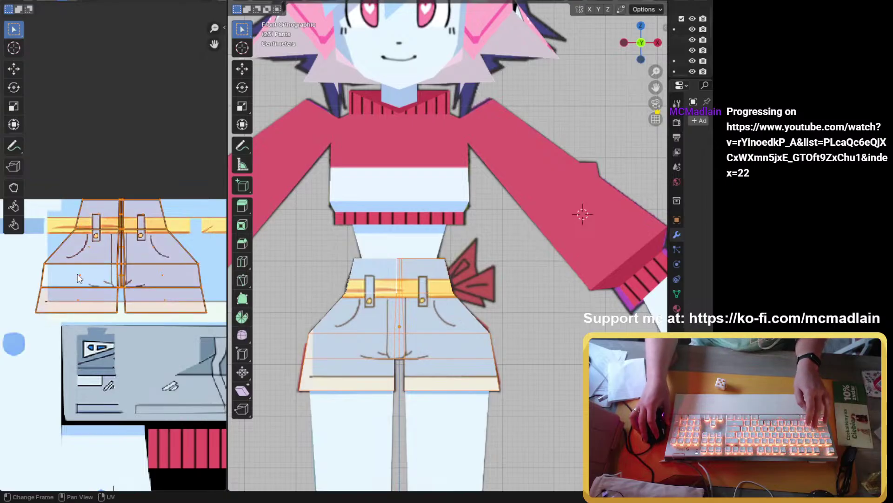
key("ctrl+z")
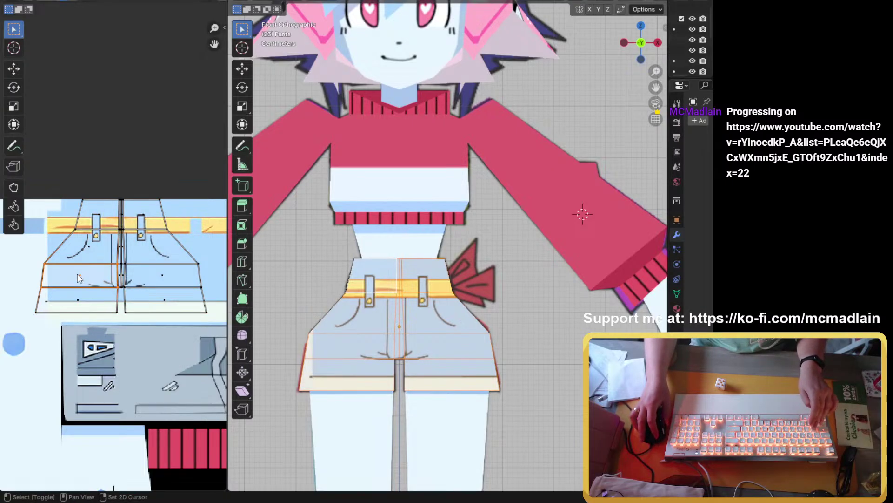
Step: Isolate the mirrored half's front faces and examine how their UVs line up with the painted belt, pocket and hem
left_click_drag(311, 227, 402, 436, "shift")
scroll(402, 438, "up", 2)
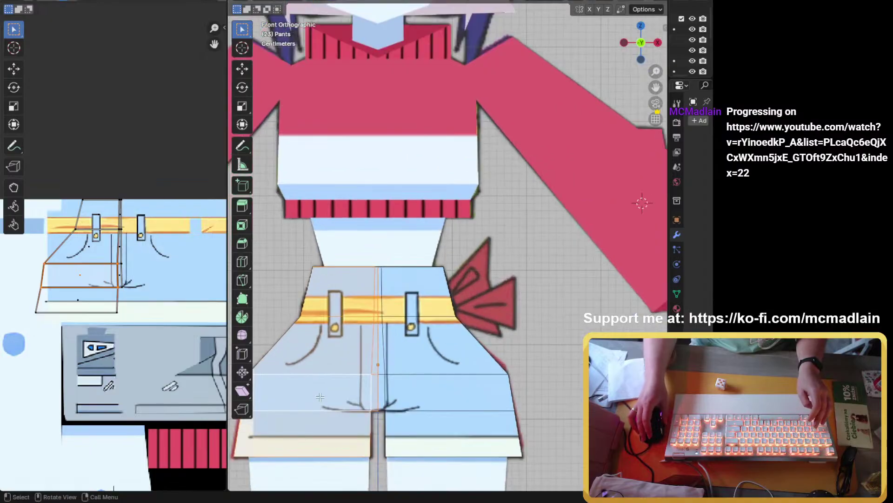
scroll(90, 256, "up", 3)
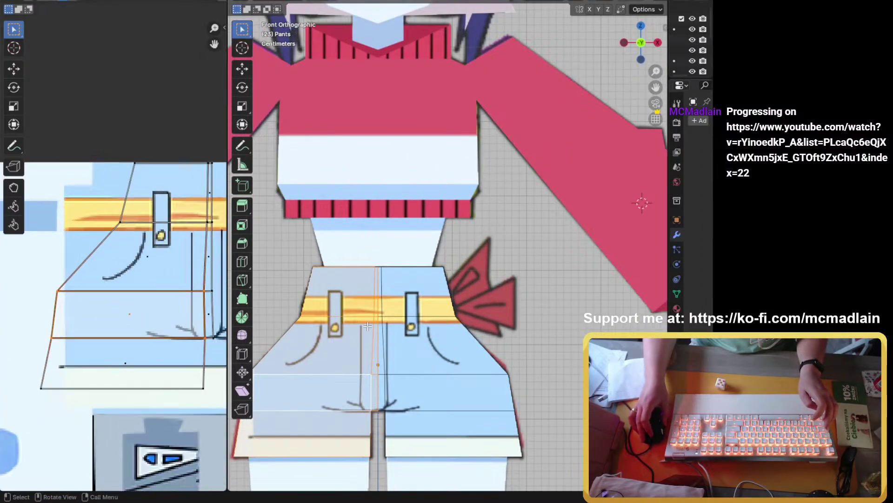
middle_click_drag(367, 327, 466, 291)
scroll(459, 261, "down", 4)
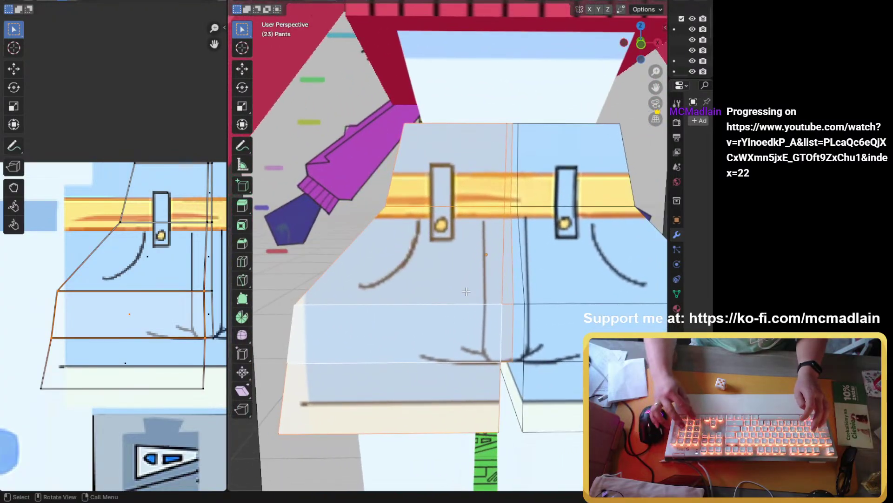
key("KP_1")
scroll(466, 292, "down", 2)
scroll(60, 259, "down", 2)
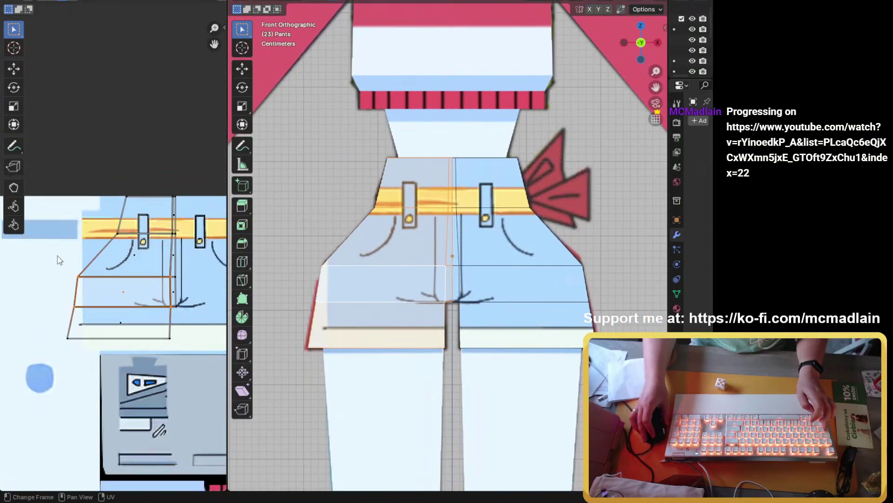
middle_click_drag(110, 252, 50, 268, "shift")
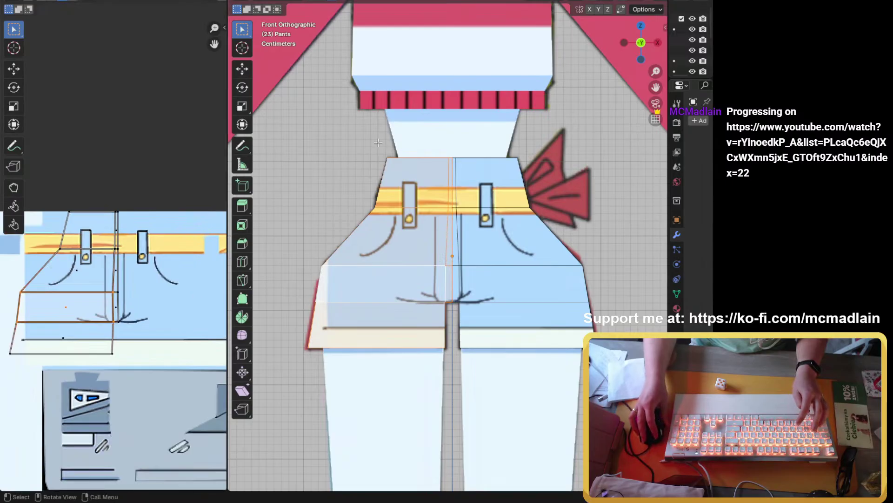
Step: Extend the selection to the linked front faces of both halves and look at the shorts from behind
key("ctrl+l")
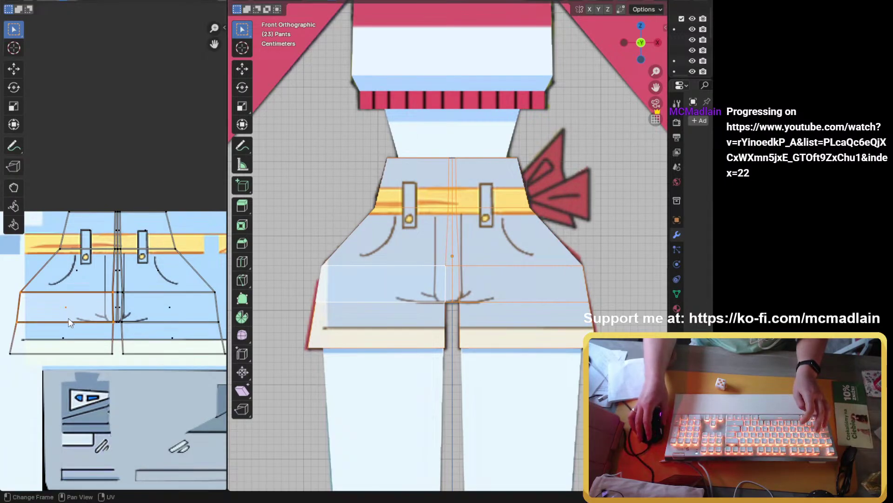
scroll(69, 323, "down", 1)
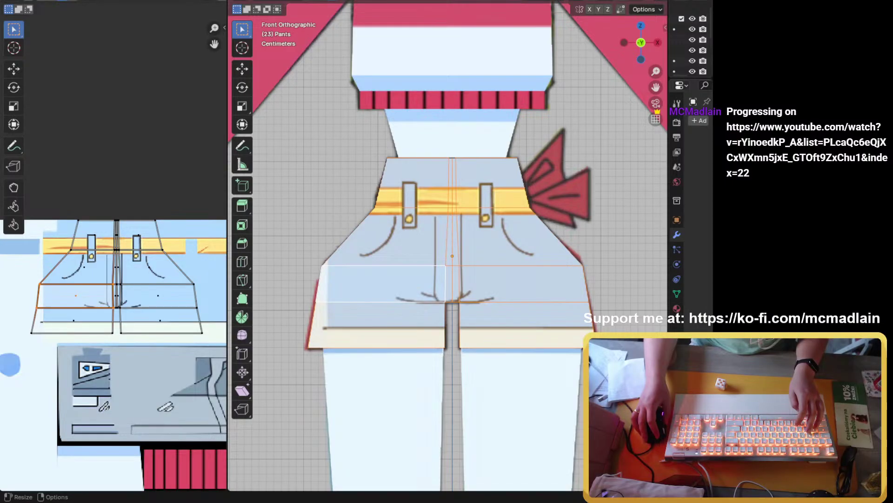
mouse_move(261, 242)
middle_mouse_down()
mouse_move(288, 238)
mouse_move(266, 244)
middle_mouse_up()
key("KP_3")
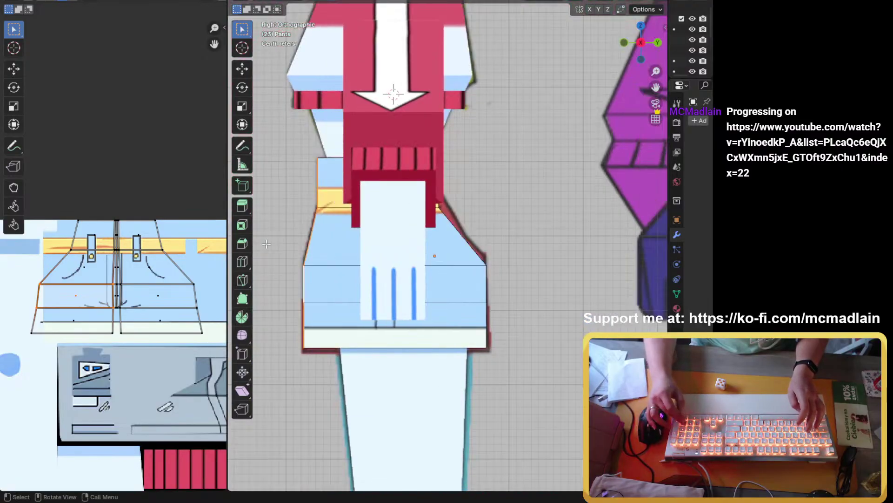
key("KP_6")
key("KP_6")
key("KP_6")
key("KP_6")
key("KP_6")
key("KP_6")
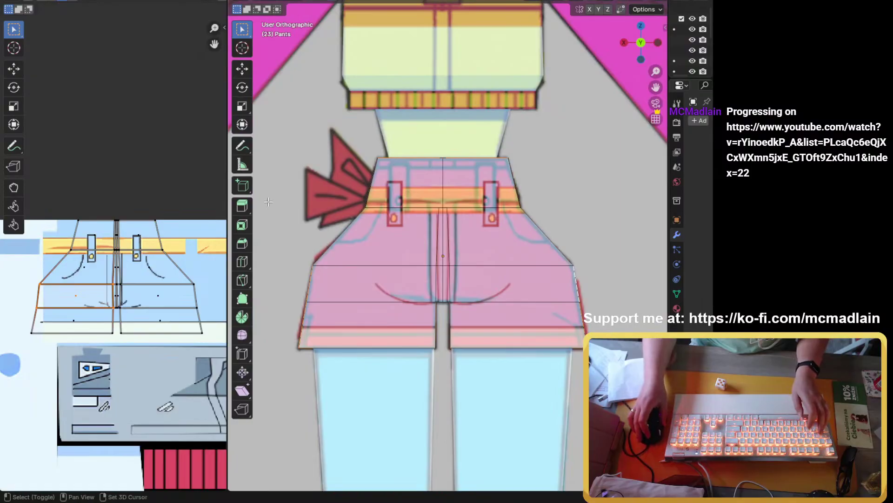
middle_click_drag(326, 219, 338, 212)
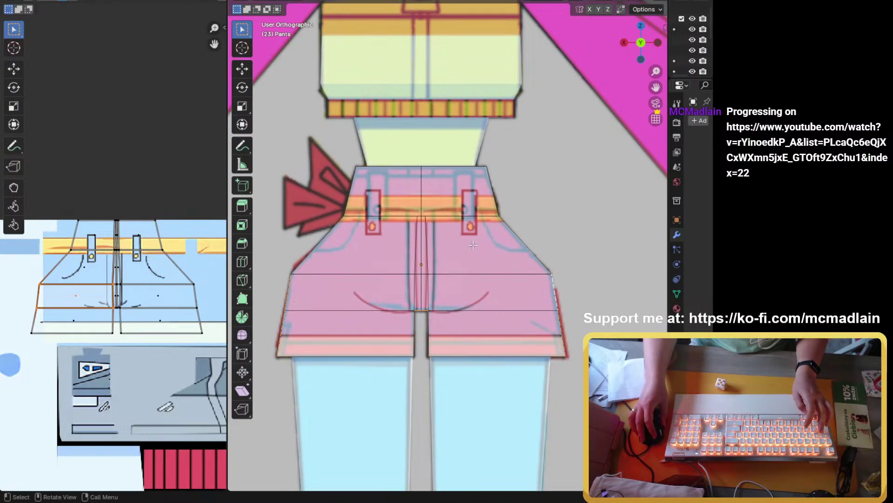
Step: Leave Edit Mode, reselect the shorts object, and reopen it for editing with one back waistband face selected
left_click(409, 240)
key("Tab")
left_click(408, 240)
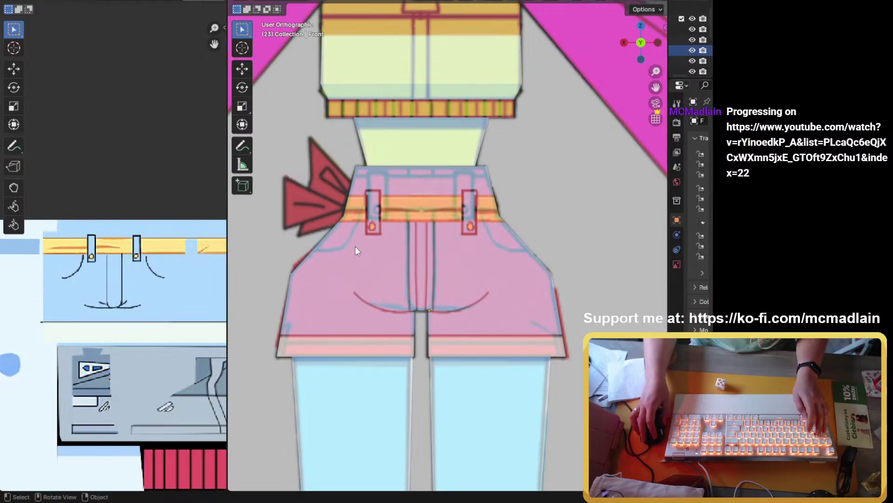
middle_click_drag(378, 249, 437, 259)
left_click(441, 261)
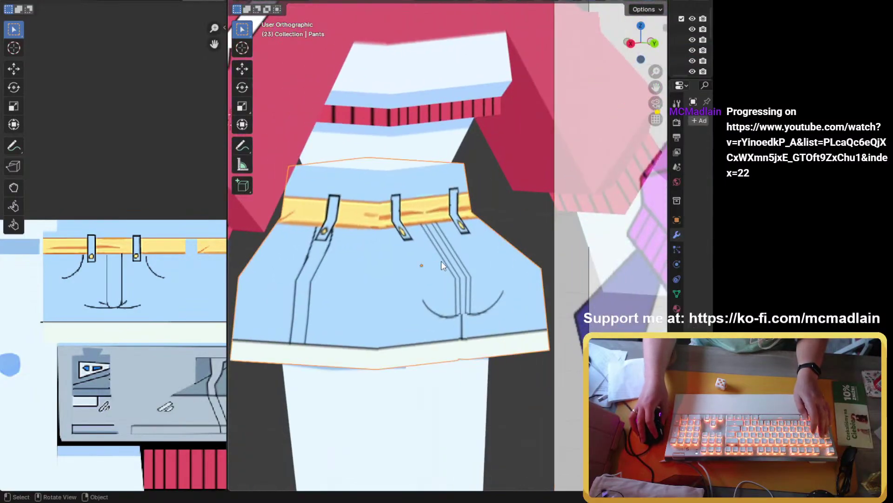
key("Tab")
left_click(406, 184)
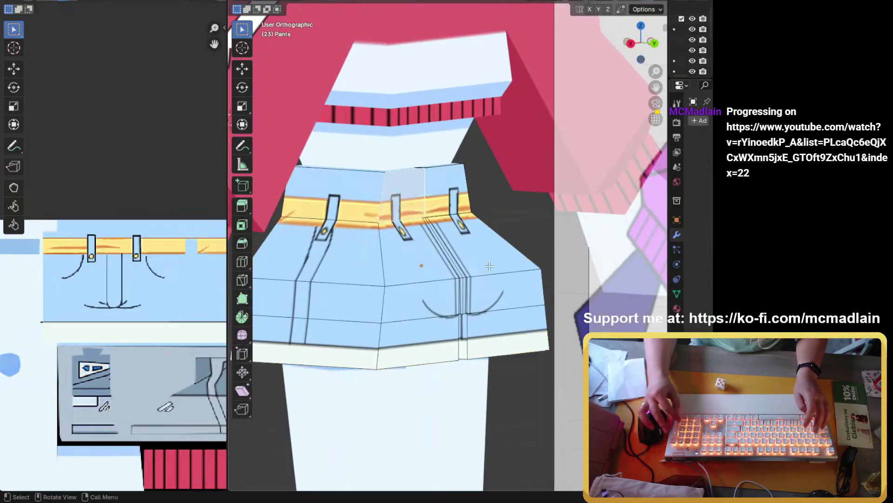
Step: From behind, select all back faces of the shorts half on the character's right side and bring their UV island into view
key("KP_1")
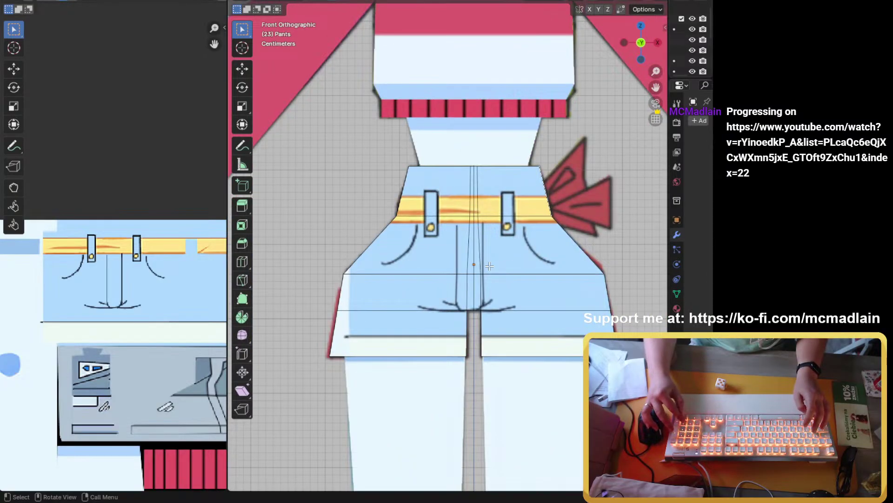
key("KP_3")
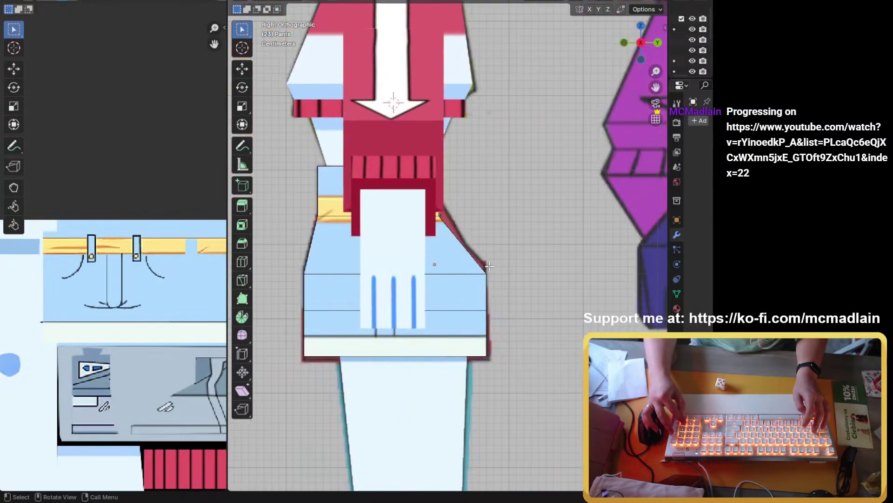
key("KP_6")
key("KP_6")
key("KP_6")
key("KP_6")
key("KP_6")
key("KP_6")
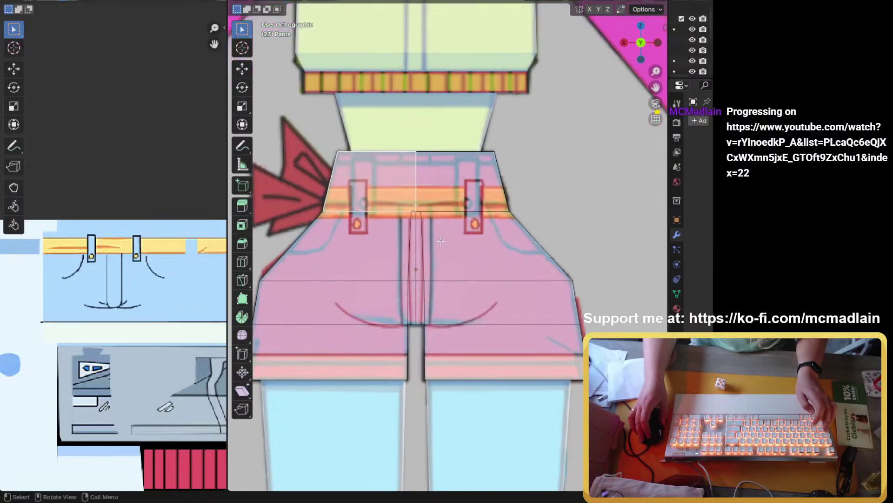
scroll(413, 257, "up", 2)
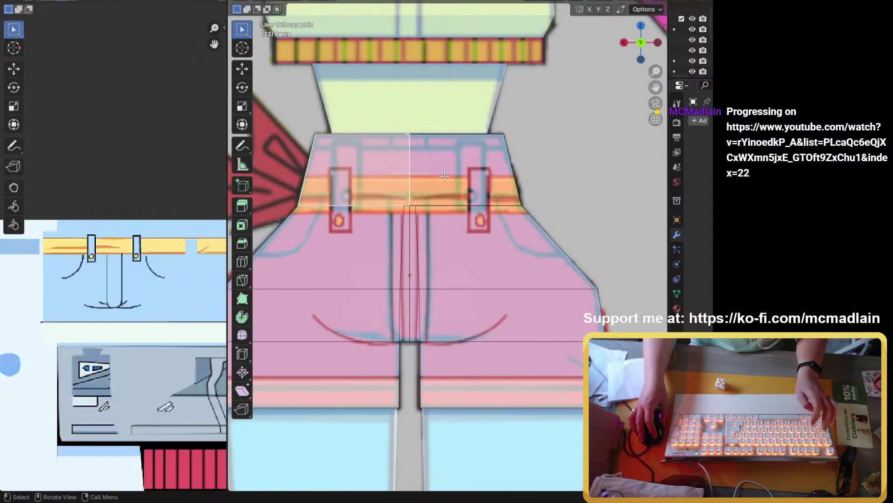
left_click(444, 176)
left_click(465, 246, "shift")
left_click(416, 252, "shift")
left_click(417, 316, "shift")
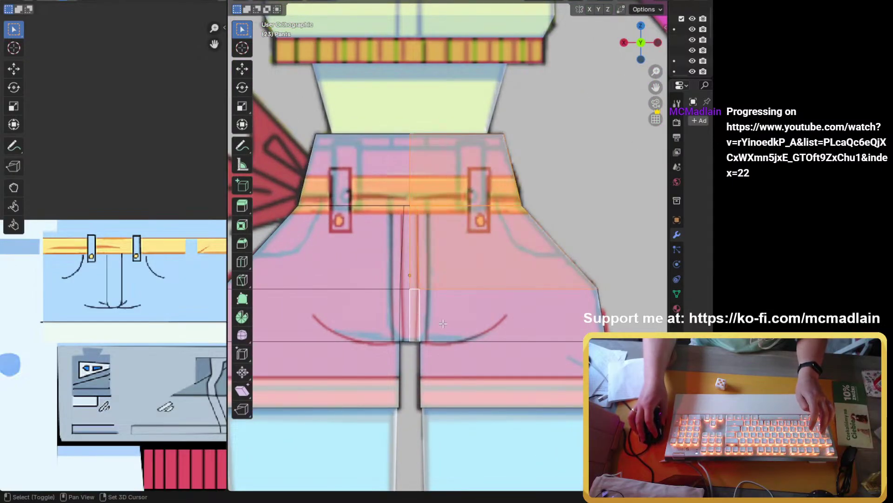
left_click(443, 324, "shift")
left_click(454, 374, "shift")
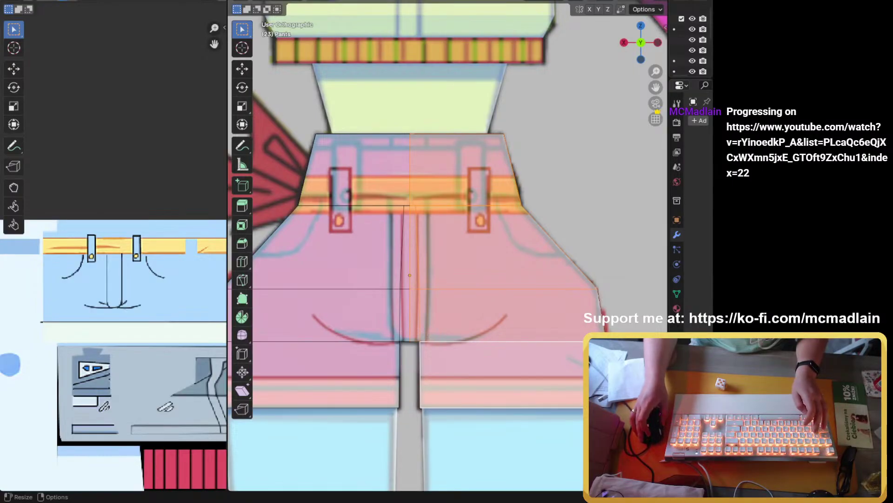
middle_click_drag(196, 363, 38, 345)
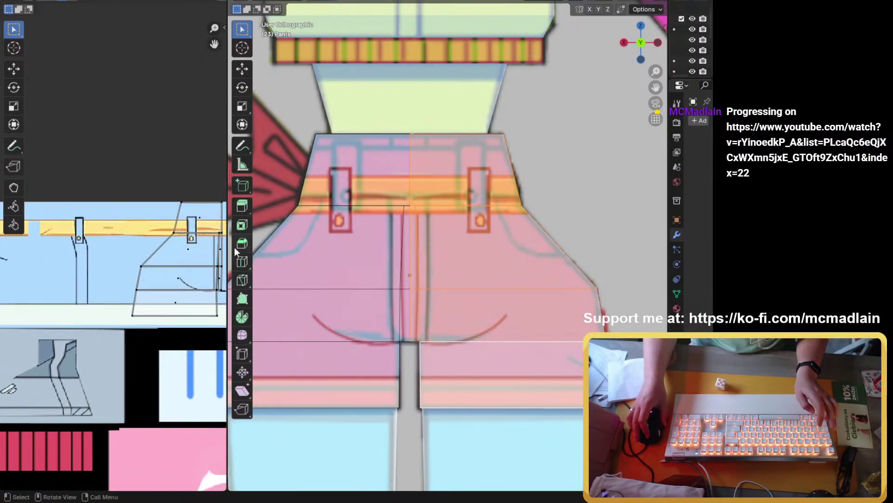
Step: Try a Project from View unwrap on all the shorts' faces from behind, and undo it
middle_click_drag(177, 349, 61, 359)
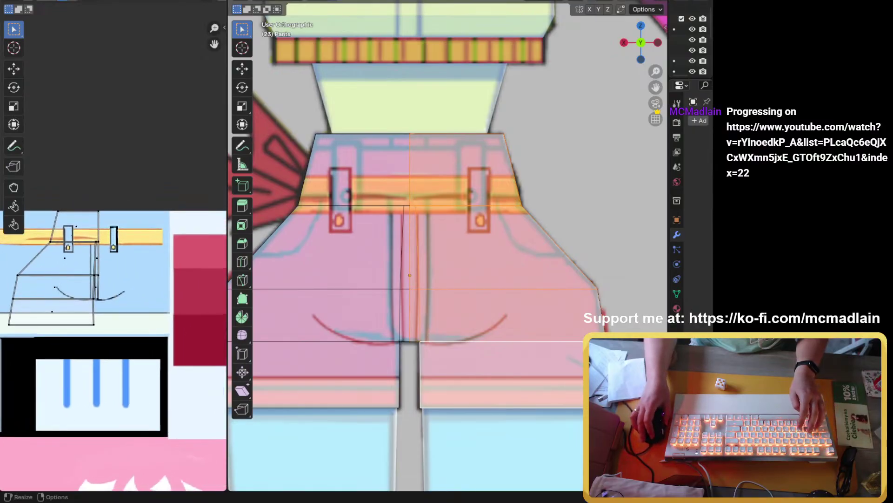
scroll(455, 208, "down", 3)
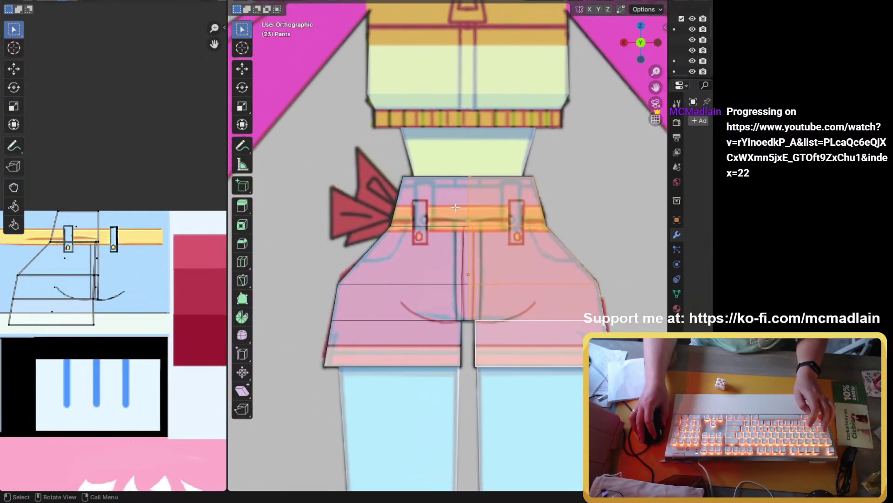
key("a")
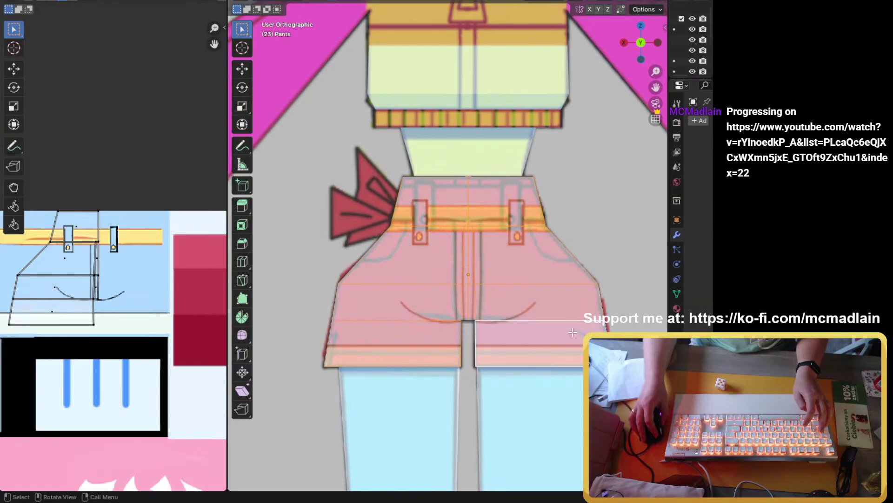
key("u")
left_click(426, 248)
scroll(159, 347, "down", 3)
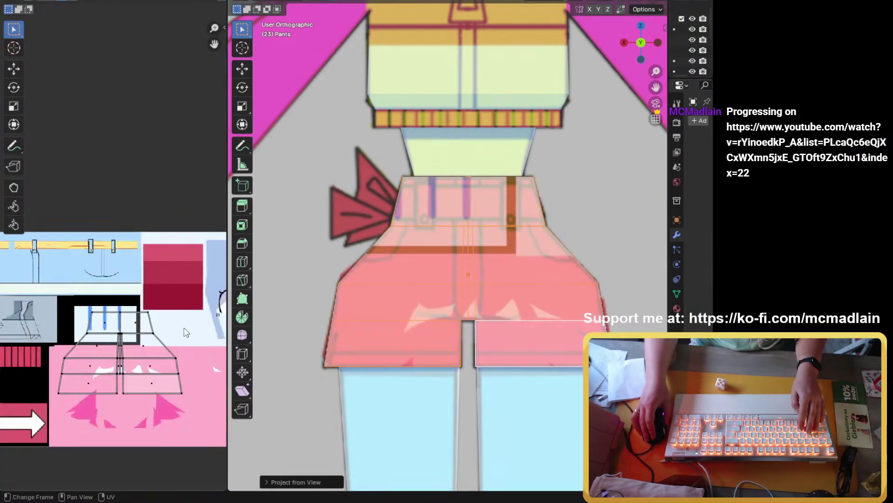
scroll(160, 347, "up", 2)
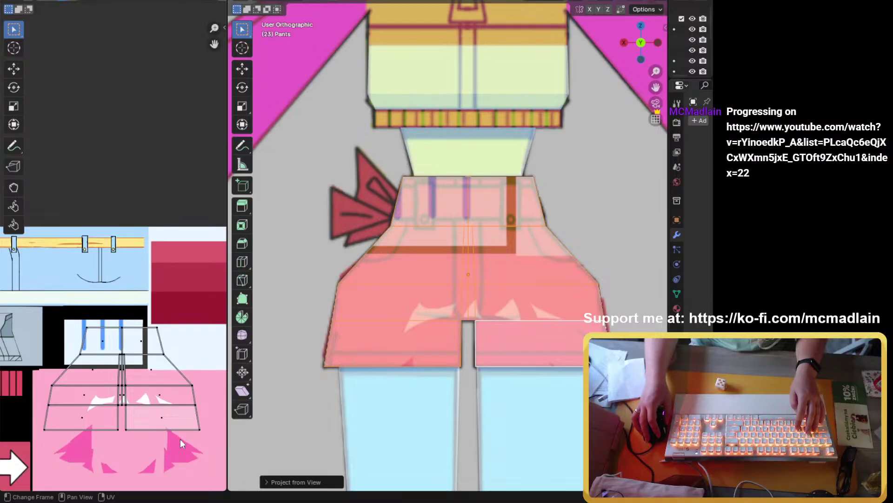
key("ctrl+z")
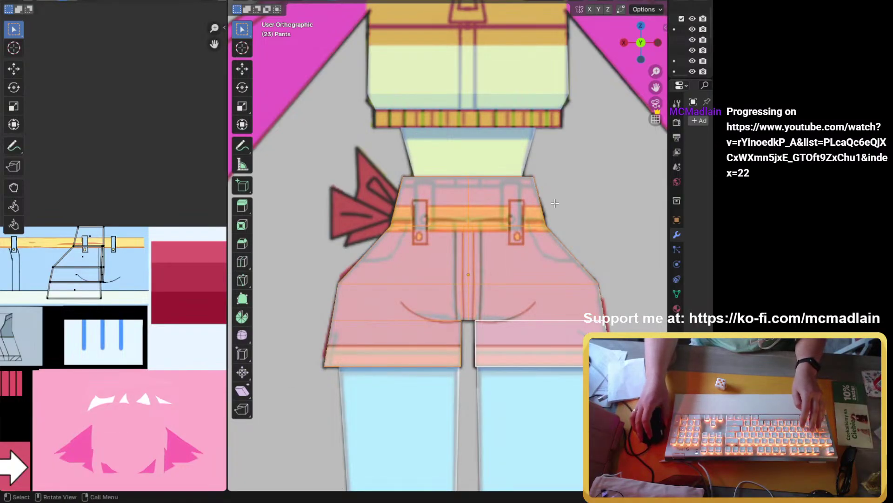
Step: Reselect only the back faces of the shorts half on the character's right side, including the waistband and the narrow centre strips
scroll(555, 204, "up", 1)
left_click(512, 191)
left_click(472, 292, "shift")
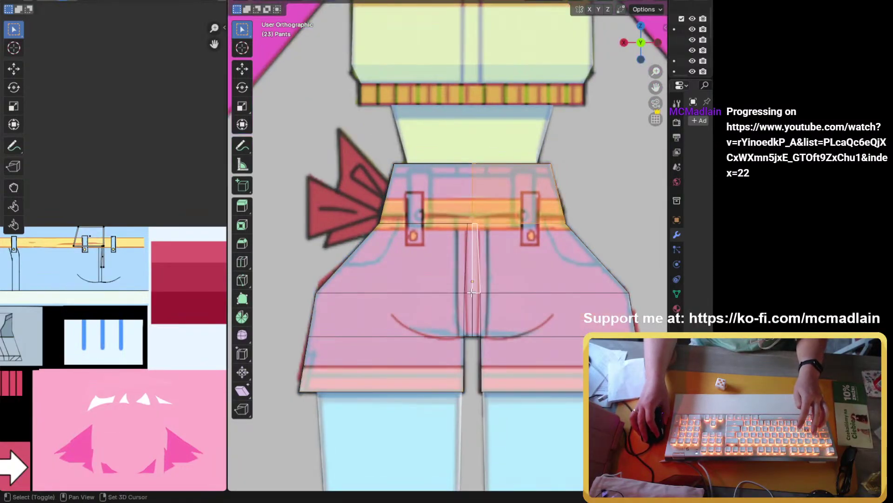
left_click(483, 305, "shift")
left_click(478, 303, "shift")
left_click(498, 291, "shift")
left_click(519, 369, "shift")
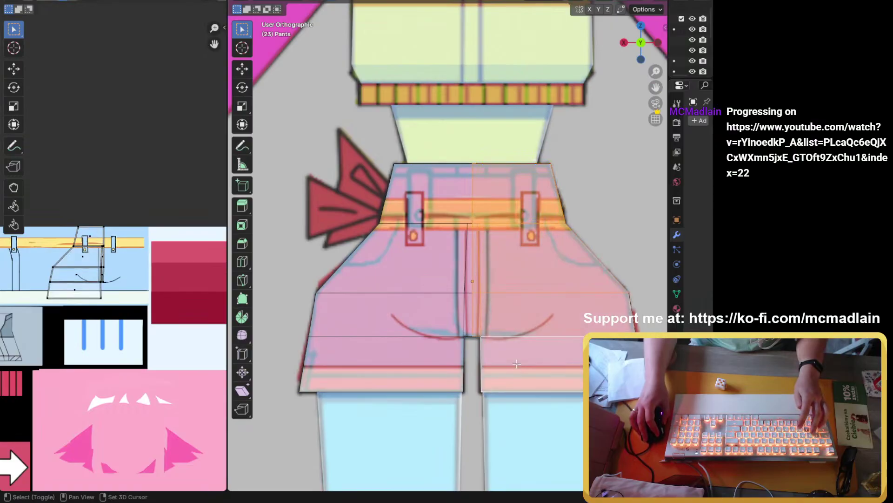
Step: Select that half's whole back UV island and resize it with an X scale of -1 to mirror it horizontally
left_click_drag(39, 212, 131, 333)
key("g")
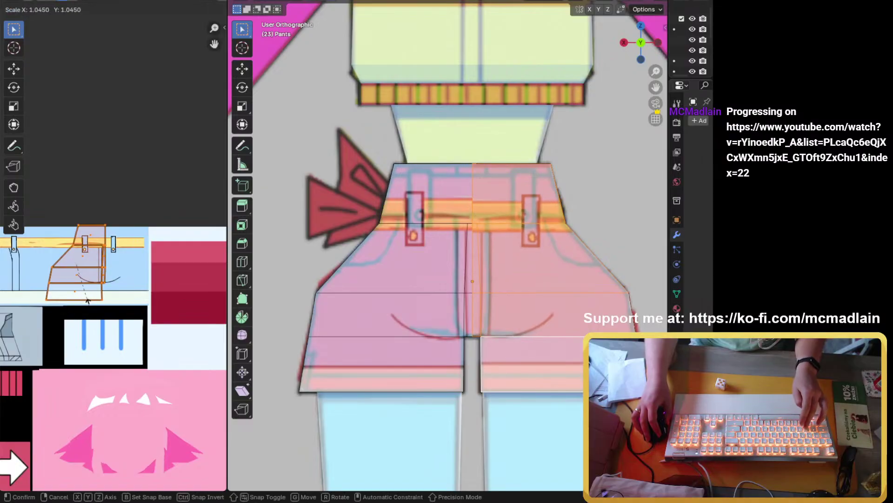
key("Escape")
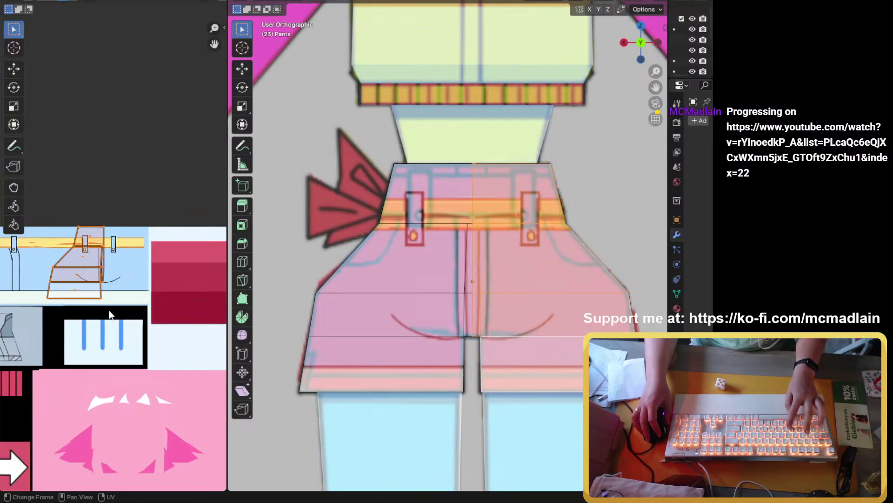
key("s")
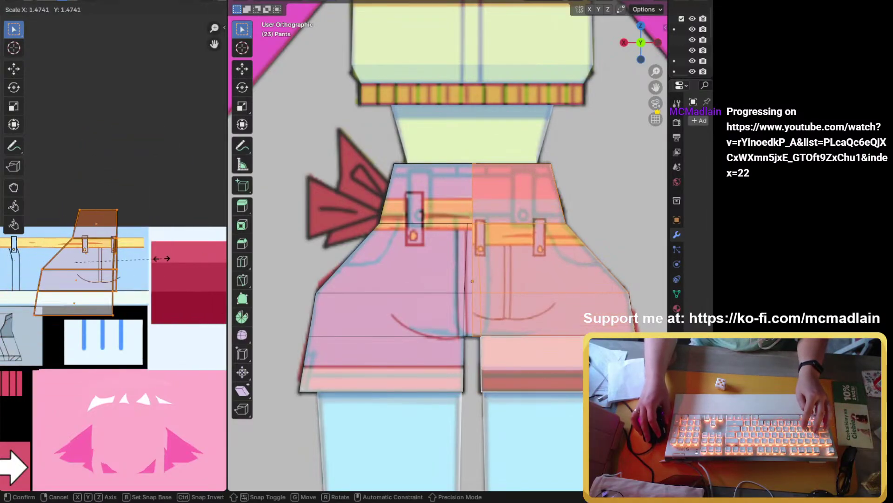
left_click(196, 272)
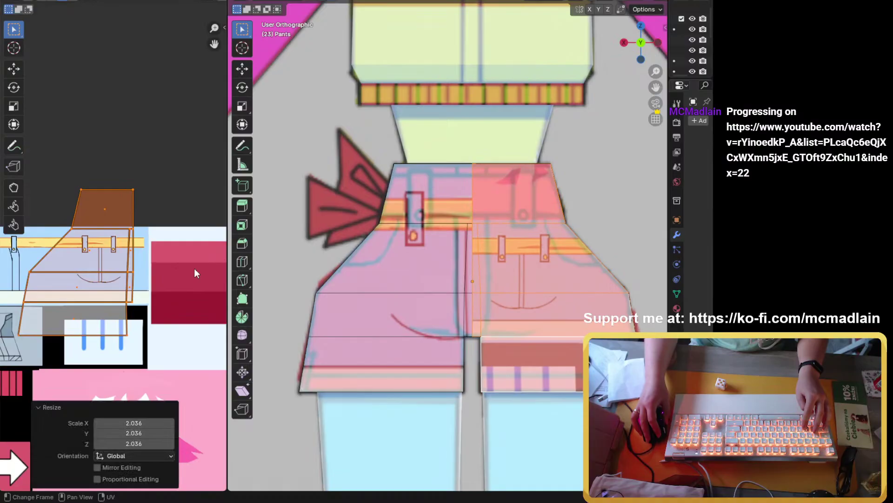
left_click(142, 423)
key("BackSpace")
type("-1")
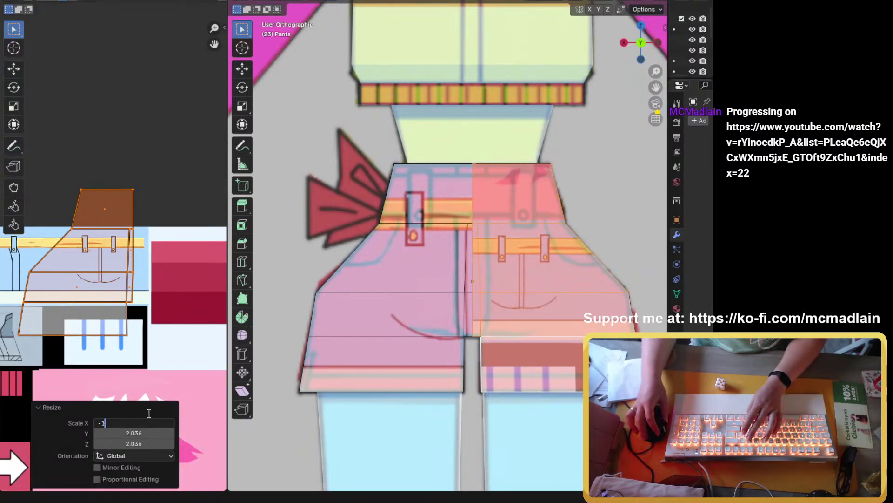
key("Return")
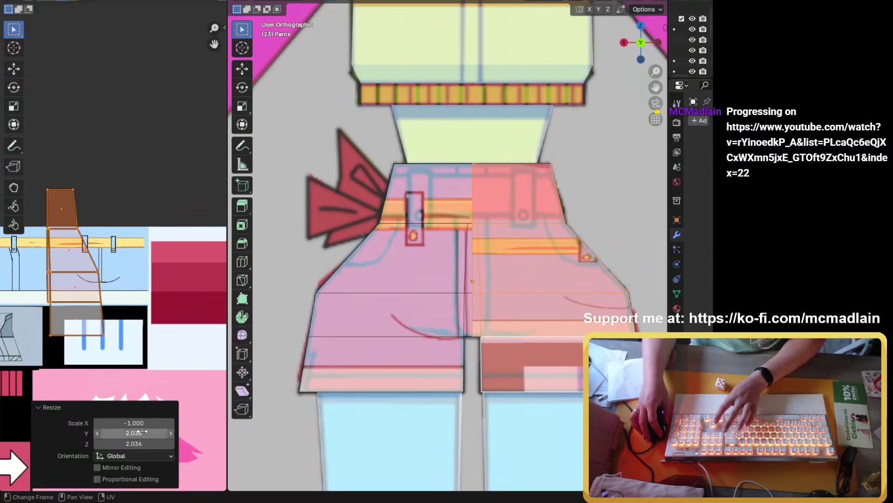
Step: Set the Y and Z scale of the resize to 1 so the island is only flipped horizontally
left_click(139, 432)
type("1")
key("Return")
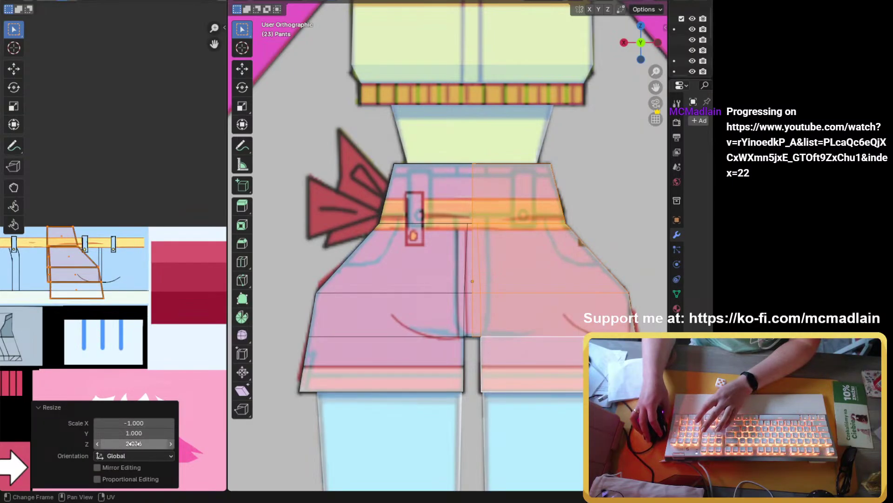
left_click(131, 443)
type("1")
key("Return")
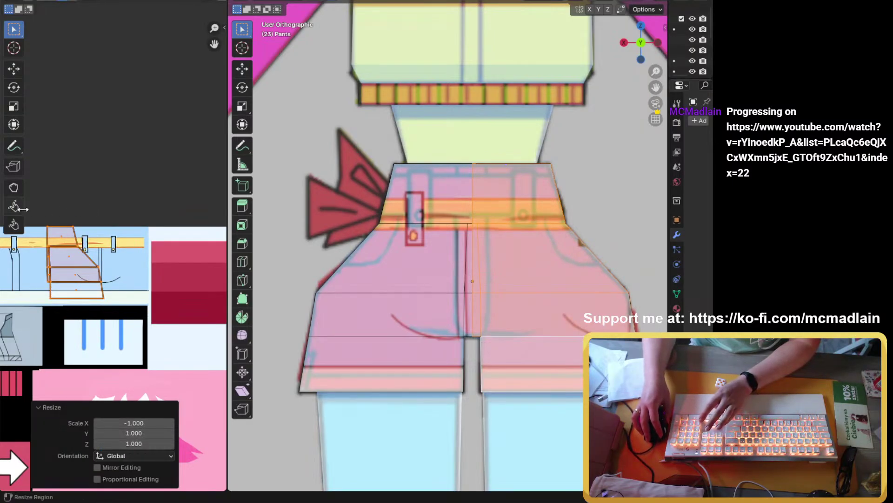
Step: Show the back UV islands of both halves together, and restrict the selection again to the flipped half's back faces
key("a")
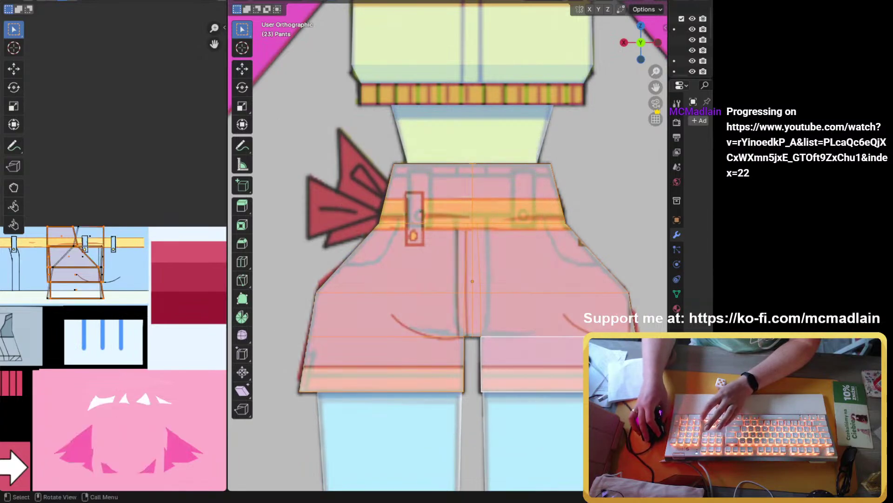
scroll(167, 279, "up", 2)
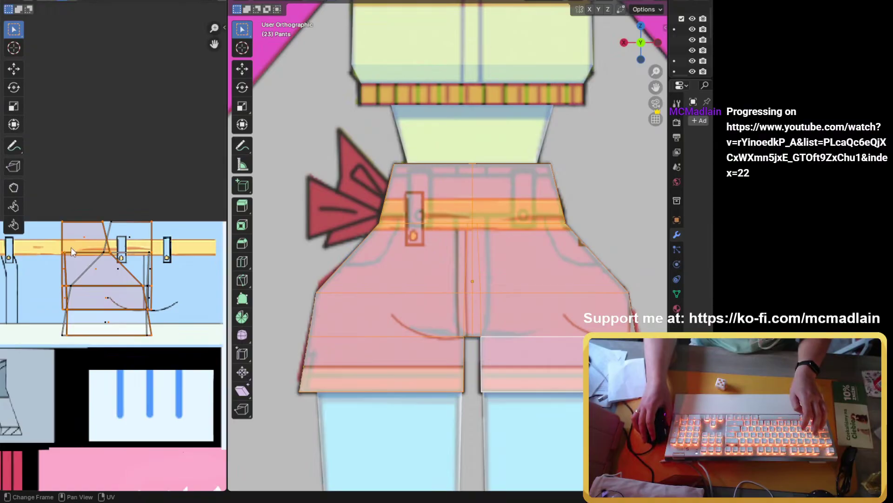
left_click_drag(50, 200, 105, 319)
left_click(110, 292, "shift")
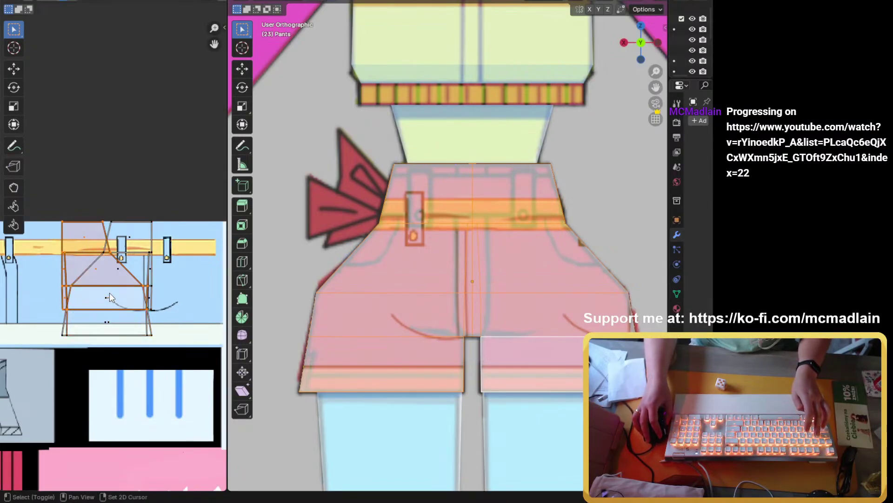
left_click(102, 291, "shift")
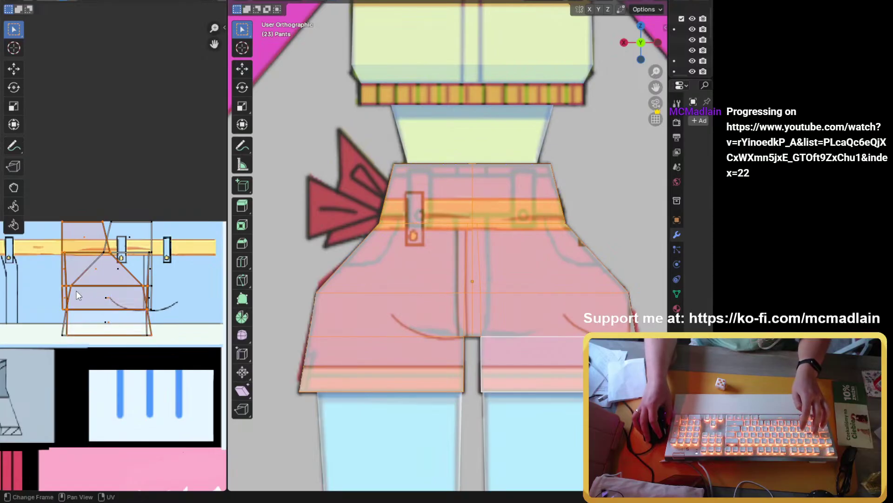
key("g")
key("Escape")
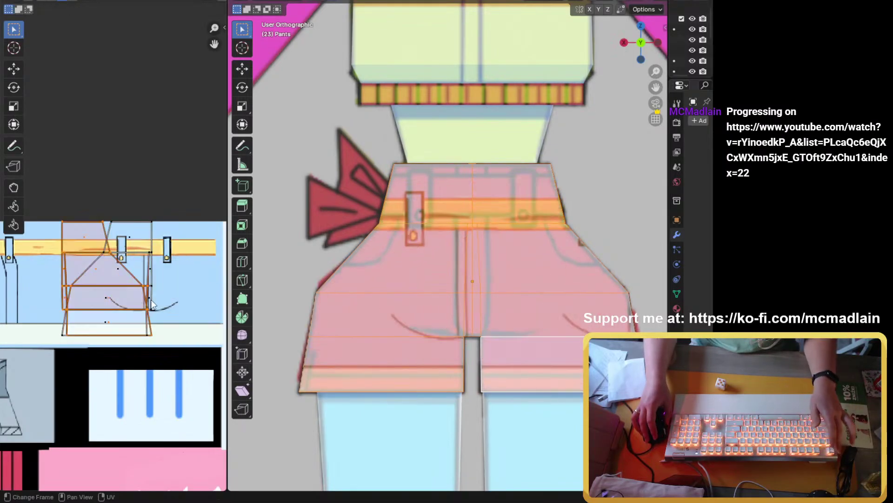
key("b")
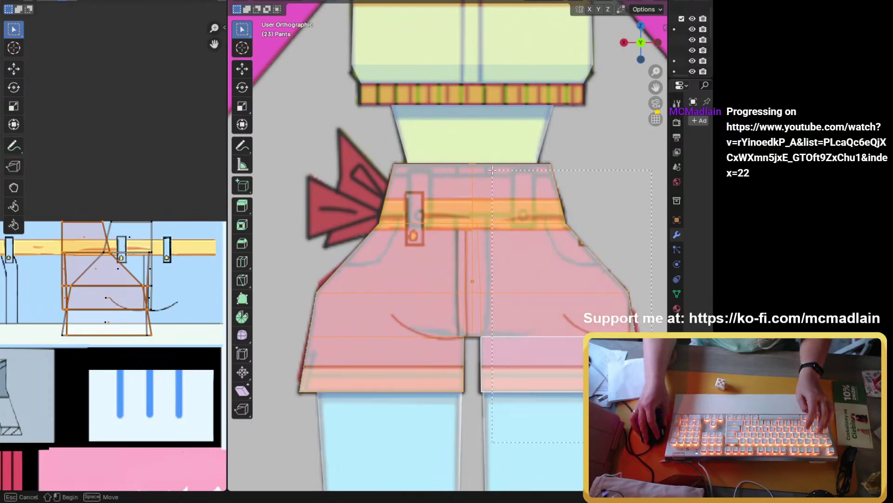
middle_click_drag(472, 159, 298, 395)
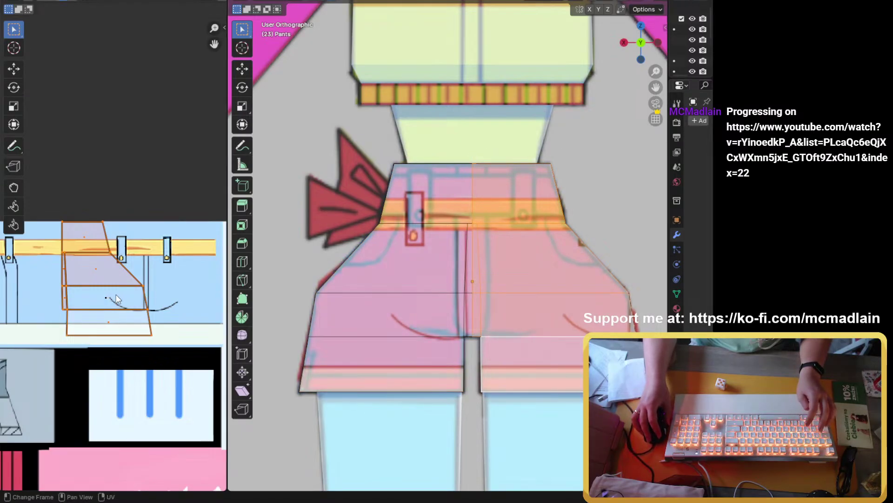
Step: Move the flipped back UV island about 0.192 m along X onto the other painted belt loop
scroll(111, 298, "down", 1)
scroll(86, 280, "down", 1)
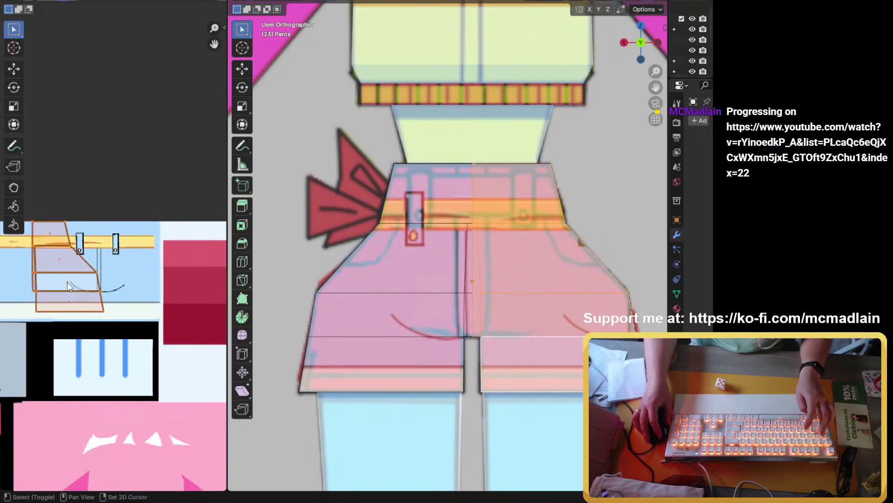
key("g")
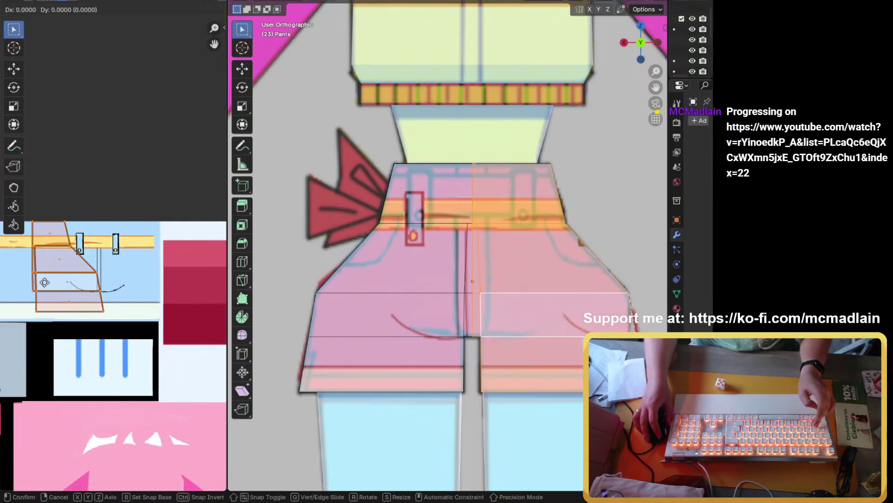
key("x")
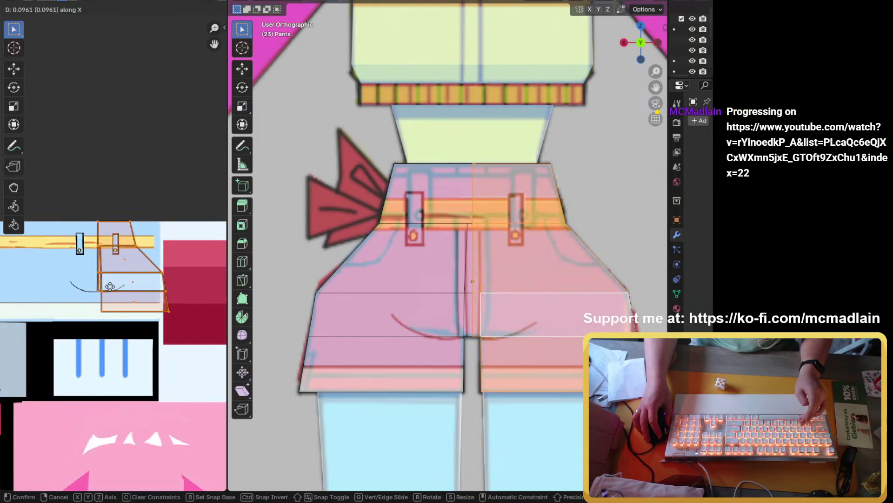
left_click(109, 285)
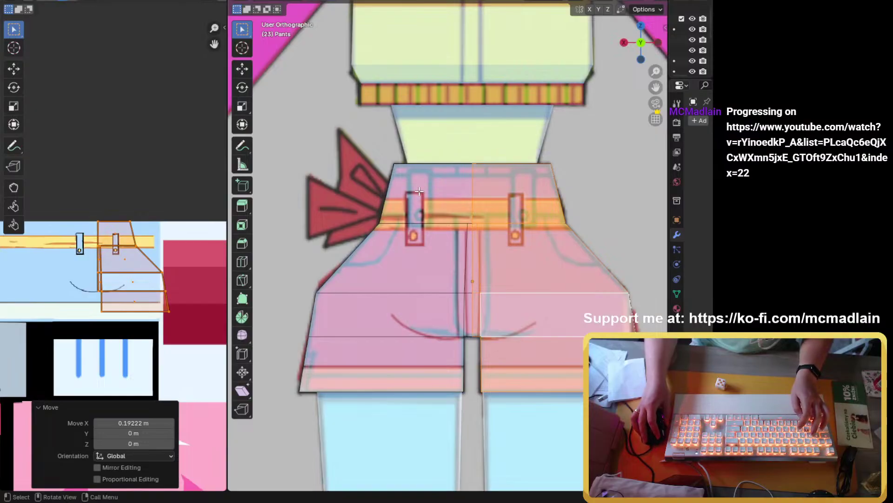
Step: Select the back faces of both halves, compare their UV islands at the centre seam, and select the flipped island
left_click_drag(301, 142, 643, 425)
scroll(129, 304, "up", 4)
mouse_move(129, 303)
middle_mouse_down()
mouse_move(150, 306)
mouse_move(138, 304)
middle_mouse_up()
scroll(150, 306, "down", 3)
scroll(124, 298, "up", 3)
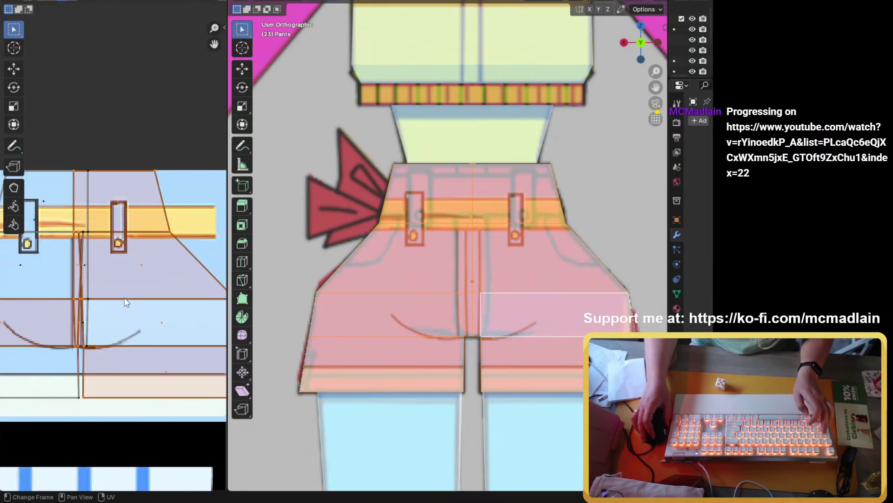
scroll(124, 285, "down", 1)
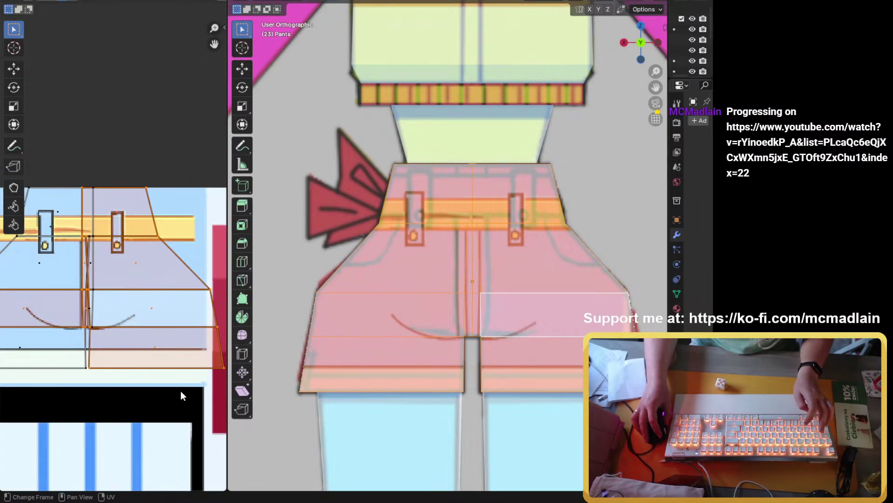
left_click_drag(197, 390, 112, 174)
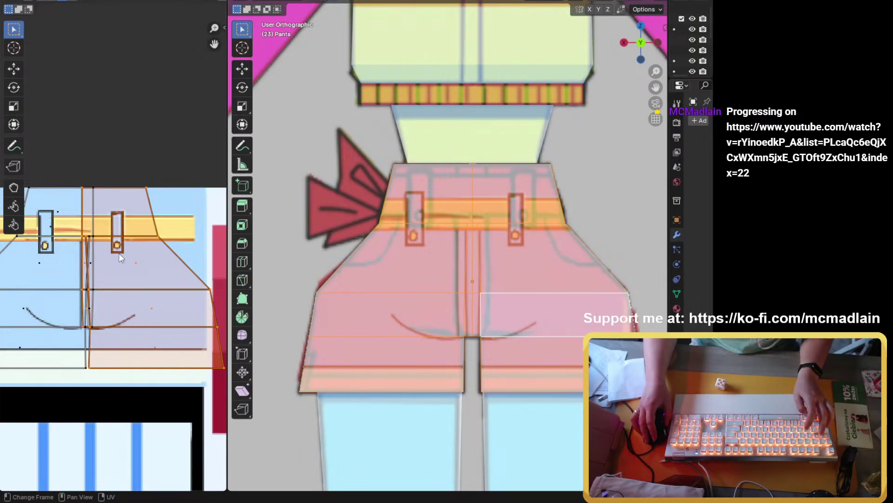
Step: Nudge the flipped back UV island slightly along X, away from the other half's island
scroll(118, 252, "down", 2)
key("g")
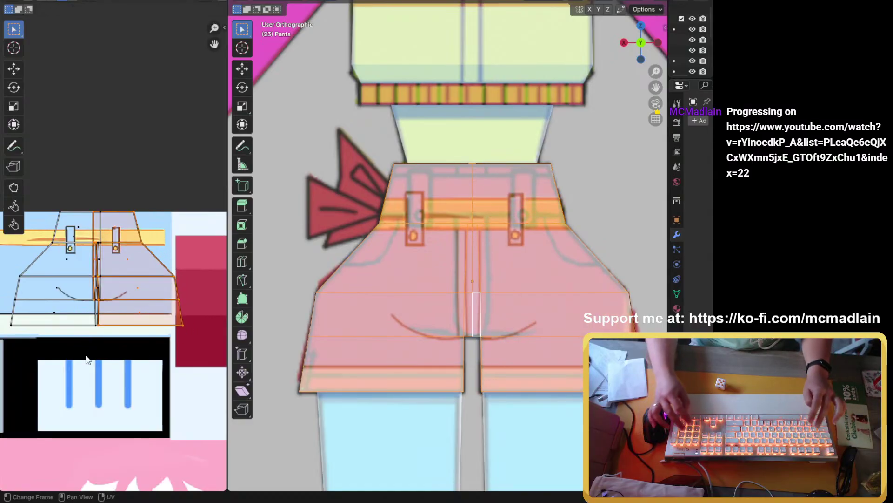
left_click(85, 355)
key("x")
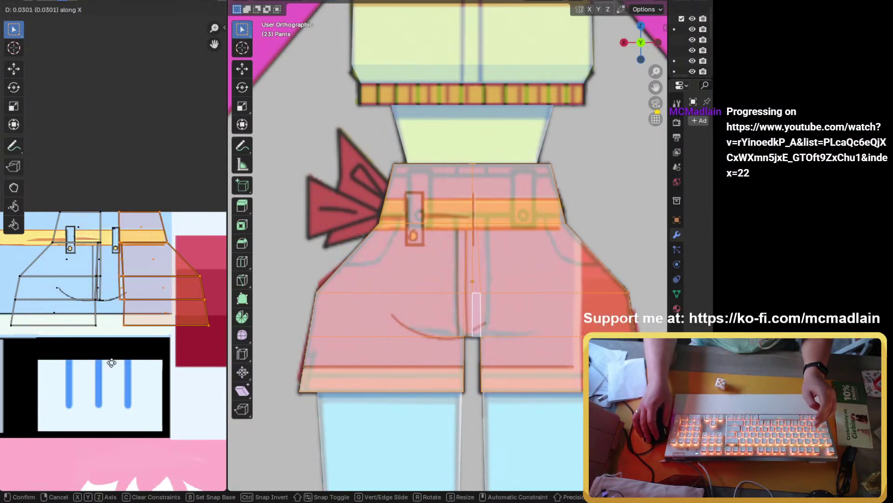
left_click(94, 343)
key("Left")
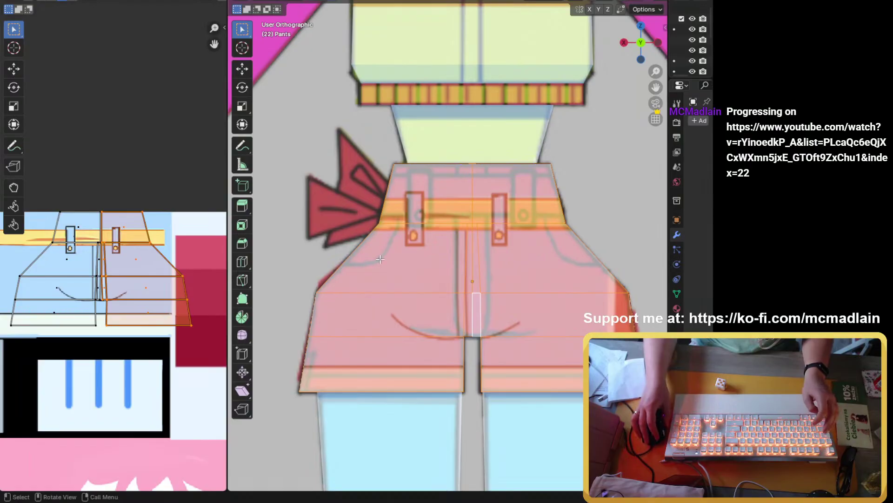
Step: Leave Edit Mode and orbit around the shorts to examine how the back texture lines up across both halves
key("Tab")
left_click(364, 293)
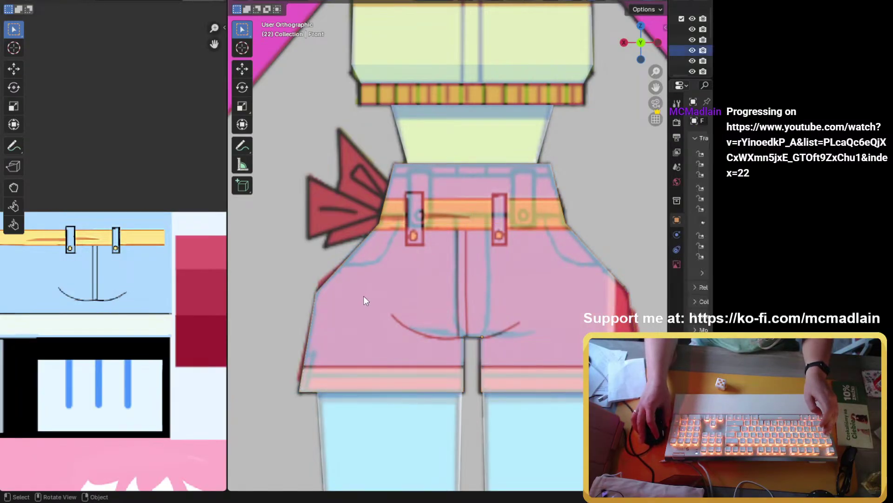
middle_click_drag(364, 295, 214, 274)
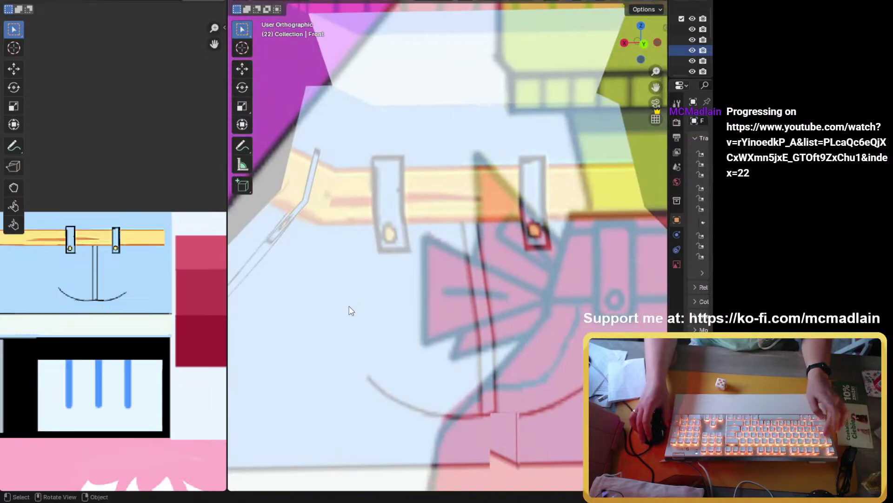
Step: Make the shorts the active object and enter Edit Mode with their back side in view
middle_click_drag(349, 309, 416, 321)
left_click(504, 148)
middle_click_drag(504, 148, 589, 251)
key("Tab")
Step: Select all back faces of the flipped half of the shorts, including the narrow faces along the centre seam
left_click(491, 259)
left_click(474, 184)
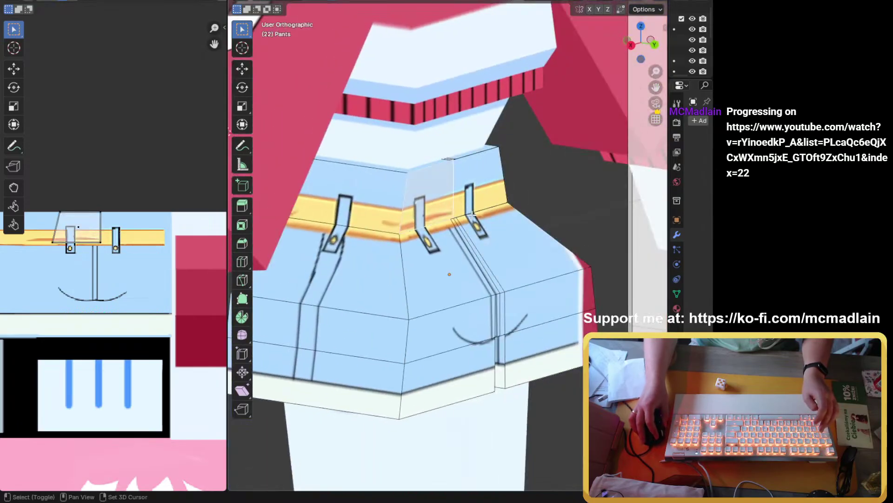
left_click(488, 194)
left_click_drag(557, 392, 527, 261)
left_click(480, 213, "shift")
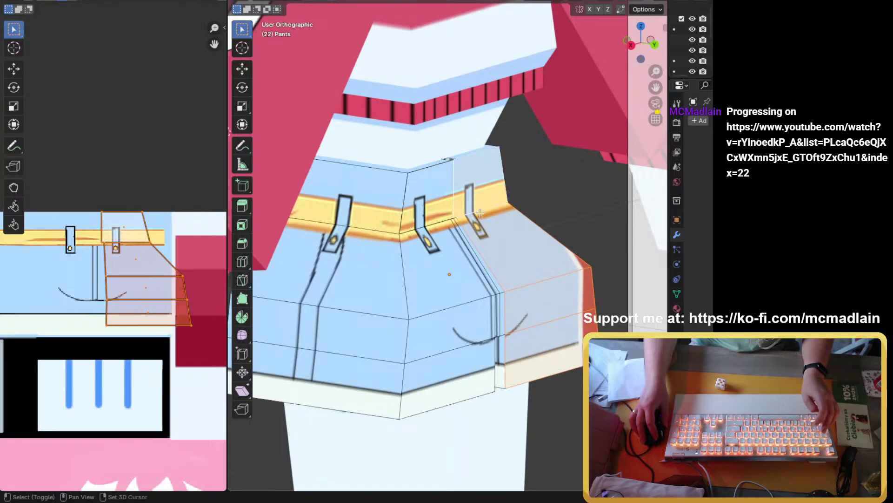
left_click(476, 253, "shift")
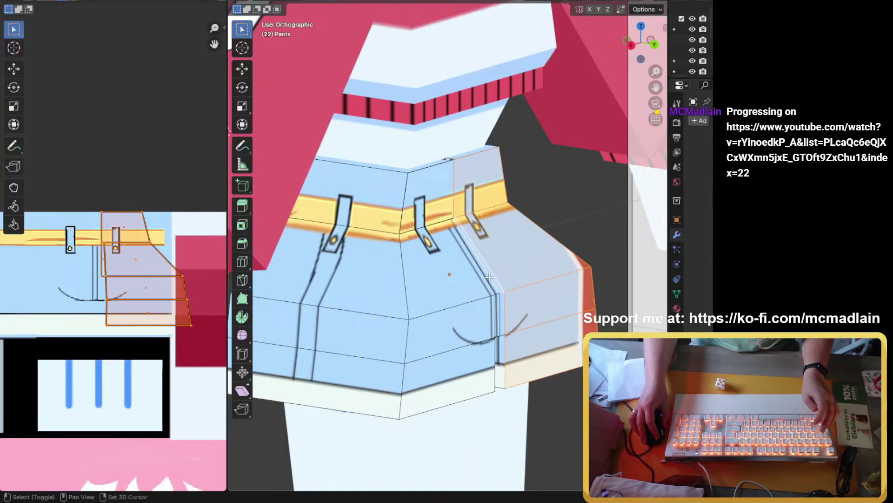
left_click(502, 304, "shift")
Step: Move the flipped back UV island about -0.015 m along X, towards the painted centre seam
middle_click_drag(503, 304, 462, 295)
scroll(125, 254, "up", 5)
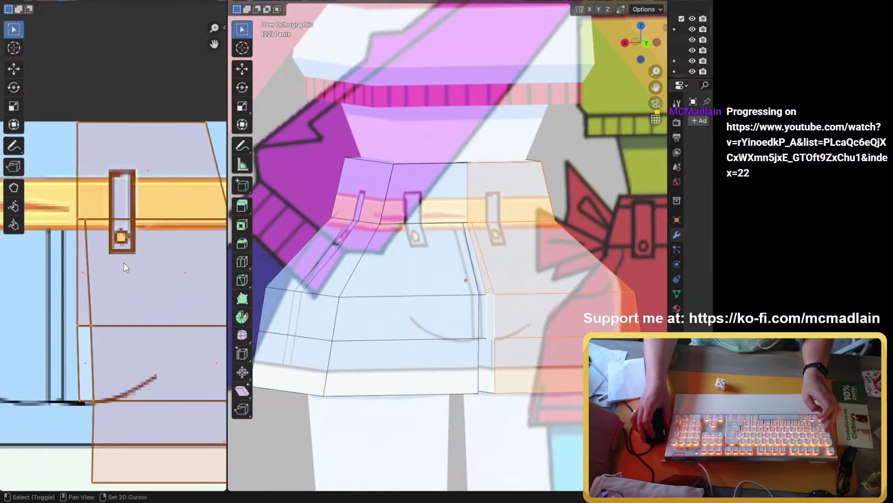
scroll(107, 262, "down", 2)
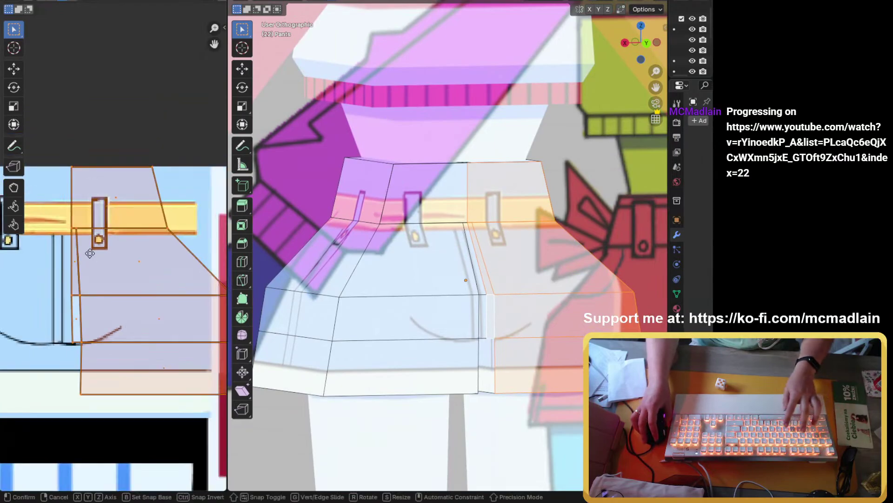
key("g")
key("x")
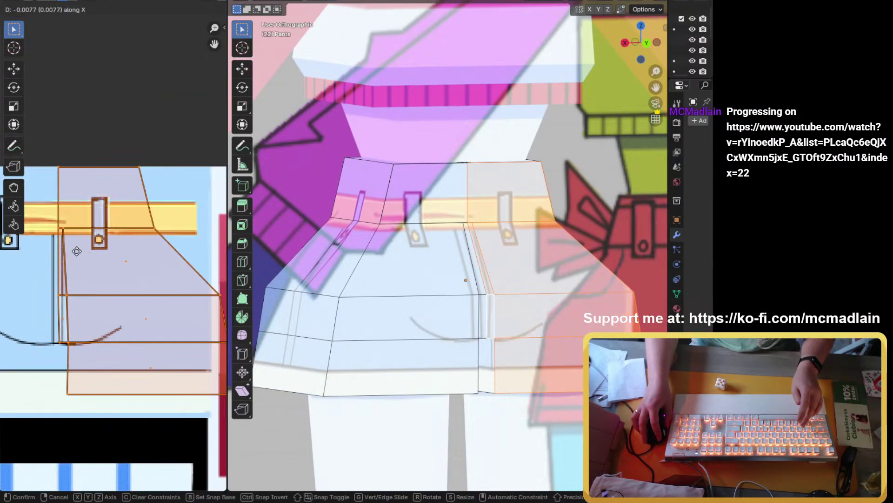
left_click(73, 251)
Step: Examine the texture alignment along the back centre seam, then leave Edit Mode and inspect the shorts from the back and front
scroll(565, 239, "down", 3)
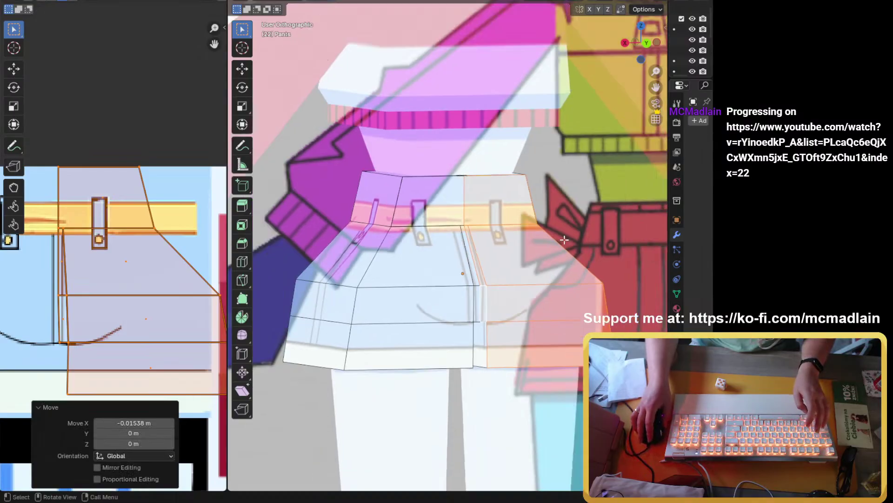
scroll(497, 289, "up", 2)
middle_click_drag(500, 297, 524, 454)
scroll(446, 299, "up", 5)
scroll(524, 454, "up", 1)
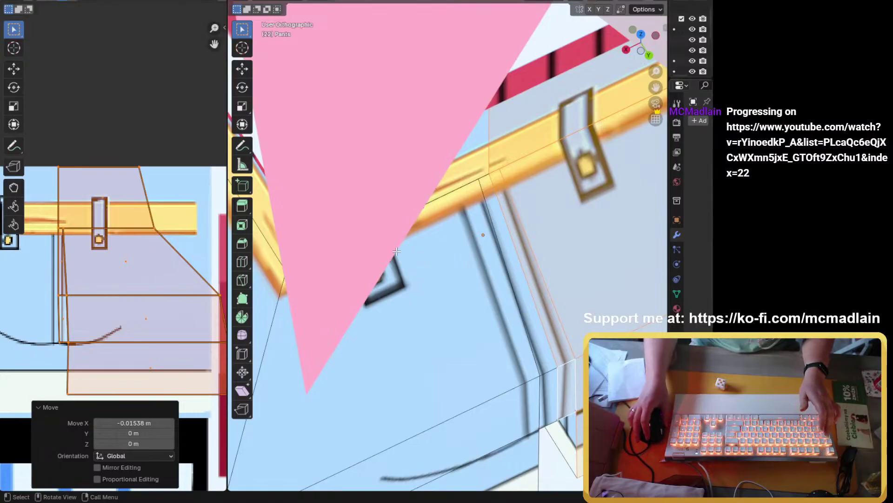
scroll(116, 208, "down", 3)
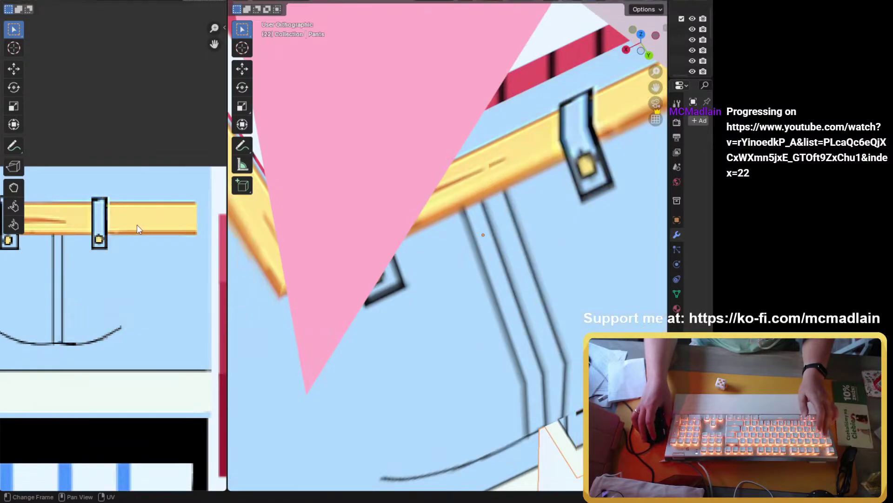
key("Tab")
scroll(426, 244, "down", 4)
scroll(427, 239, "down", 5)
middle_click_drag(426, 239, 473, 226)
scroll(448, 261, "up", 2)
middle_click_drag(448, 261, 479, 249)
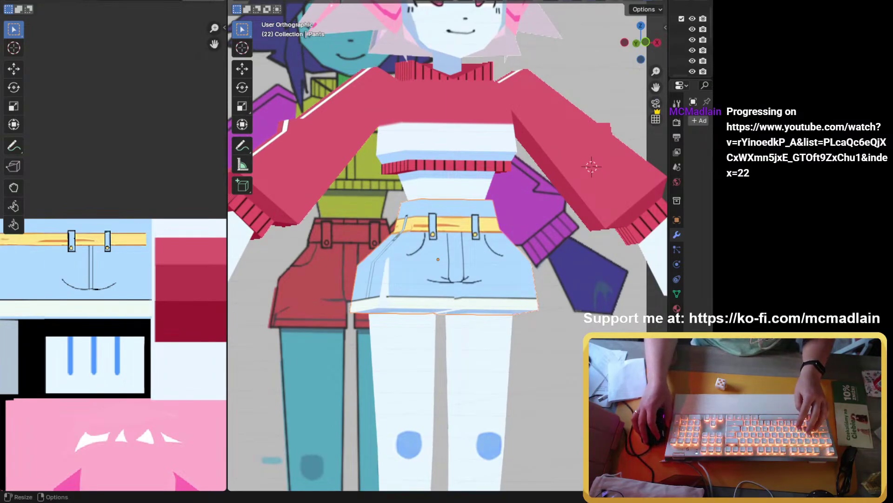
scroll(448, 246, "down", 2)
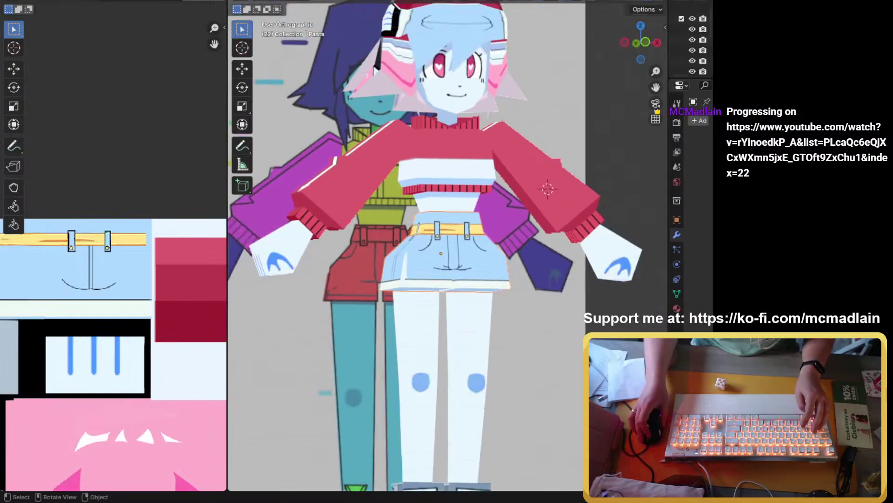
Step: Select the shorts among the character's objects and enter Edit Mode to show their UV islands
key("a")
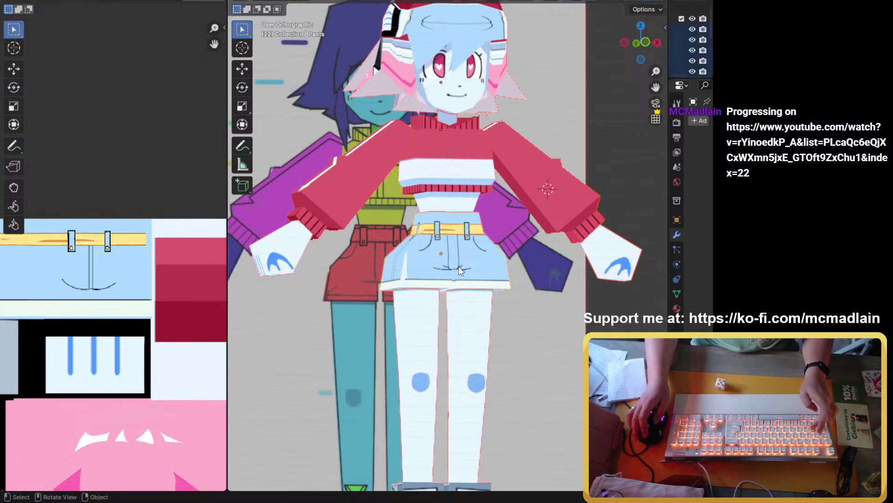
left_click(441, 254)
key("Tab")
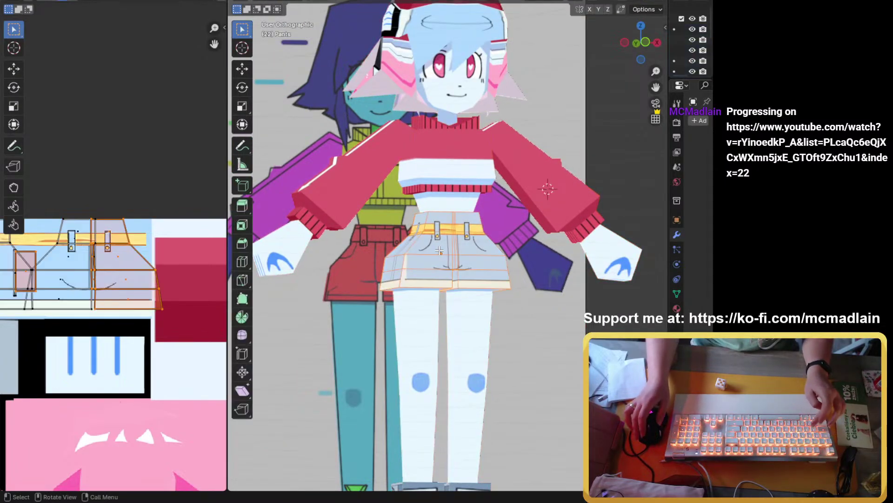
scroll(114, 353, "down", 4)
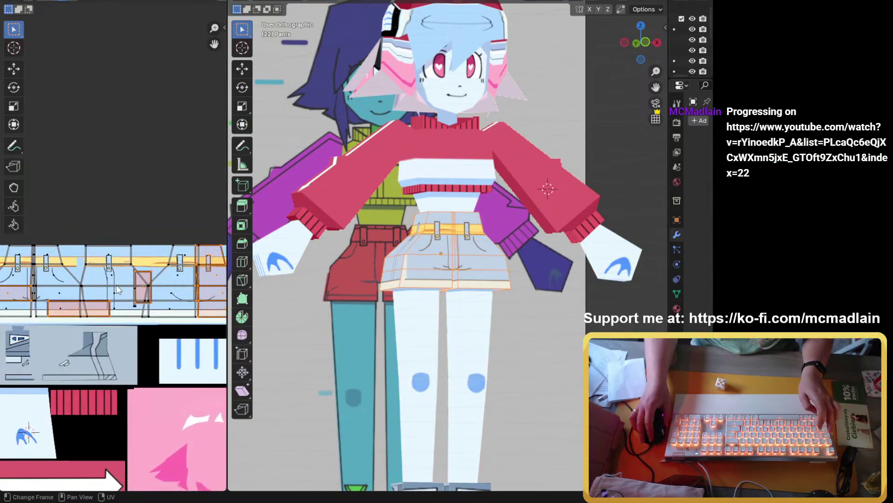
Step: Box-select the front and side faces of the shorts, along with the adjoining back faces
middle_click_drag(510, 287, 443, 258)
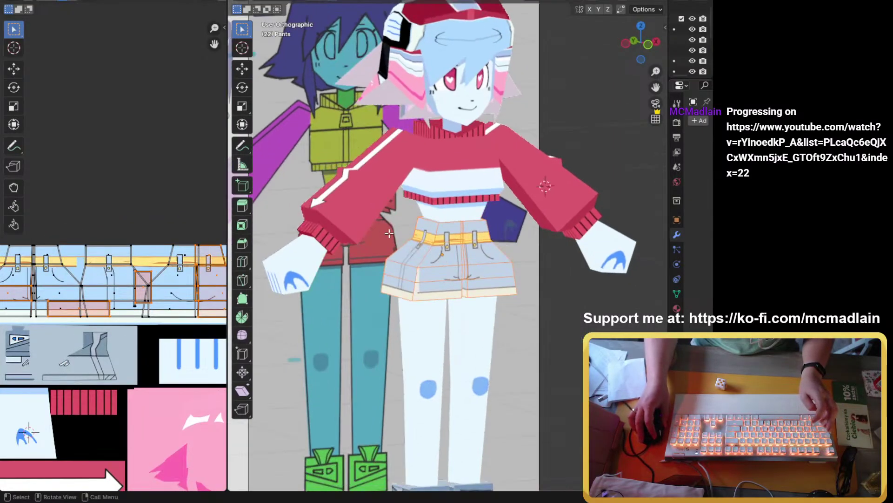
left_click_drag(409, 229, 498, 282)
left_click_drag(514, 296, 514, 296)
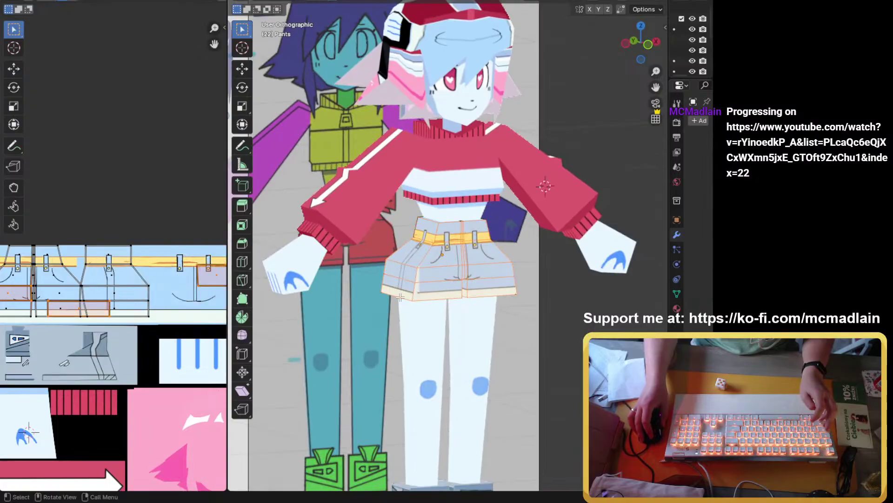
middle_click_drag(490, 361, 405, 291)
middle_click_drag(298, 305, 384, 207)
key("b")
left_click_drag(386, 204, 439, 334)
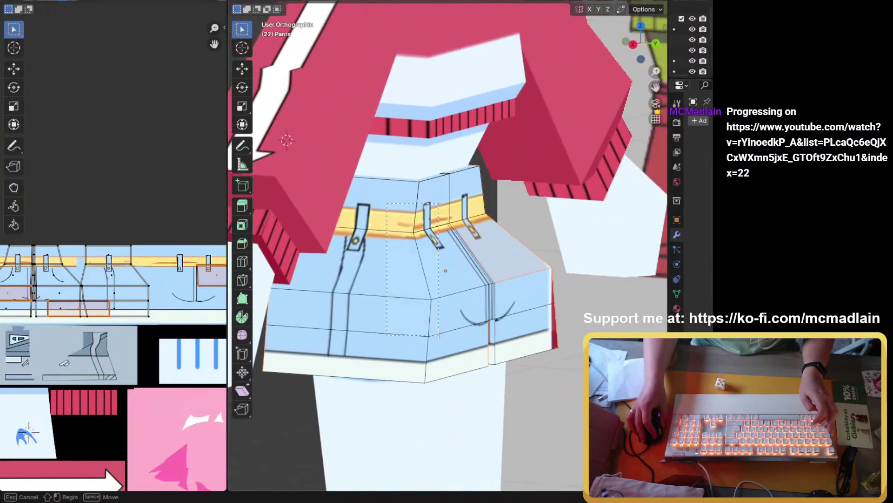
left_click_drag(440, 374, 406, 358)
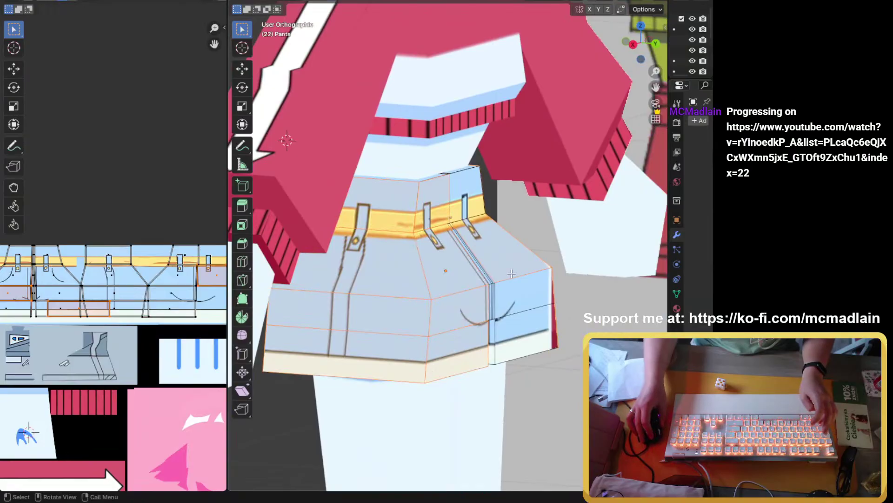
Step: Add the remaining back faces and the narrow centre-seam faces to the shorts' face selection
middle_click_drag(512, 273, 459, 223)
middle_click_drag(460, 275, 496, 296)
left_click(470, 165, "shift")
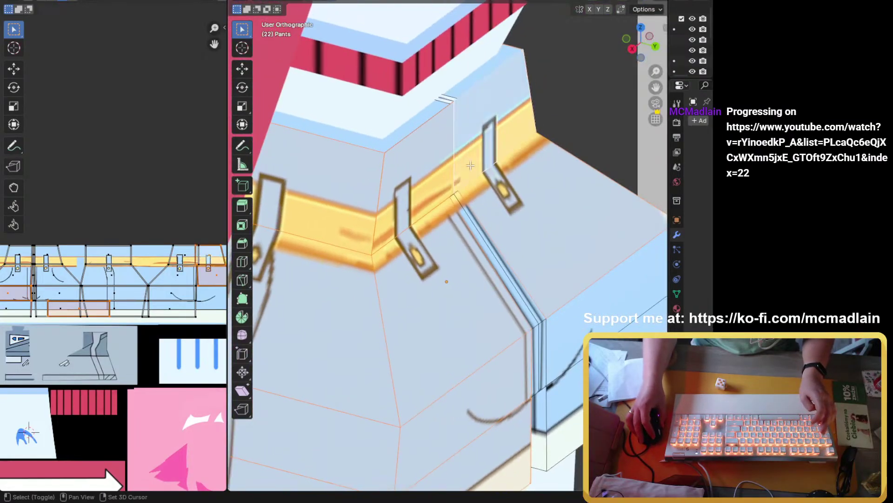
left_click(472, 212, "shift")
left_click(558, 340, "shift")
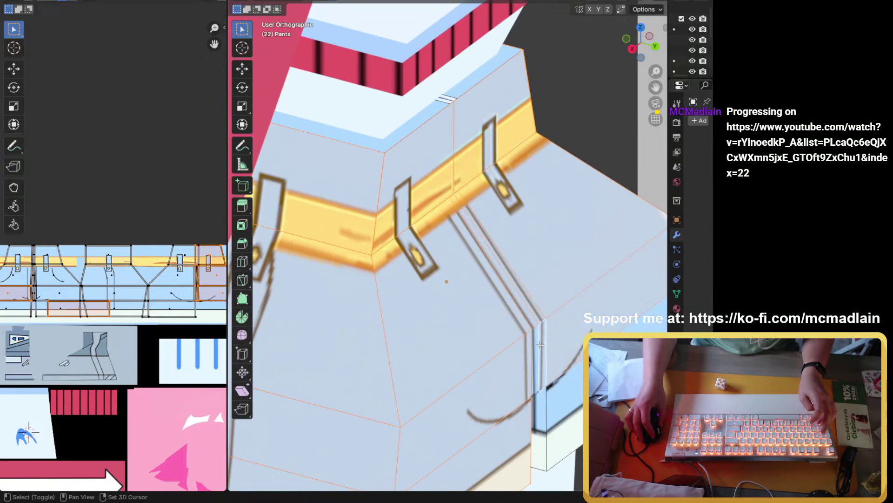
scroll(535, 344, "down", 3)
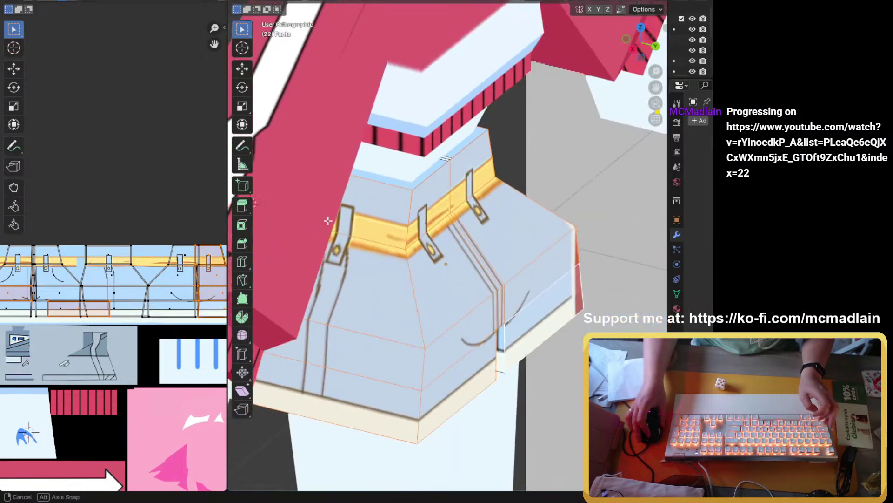
middle_click_drag(535, 344, 424, 324)
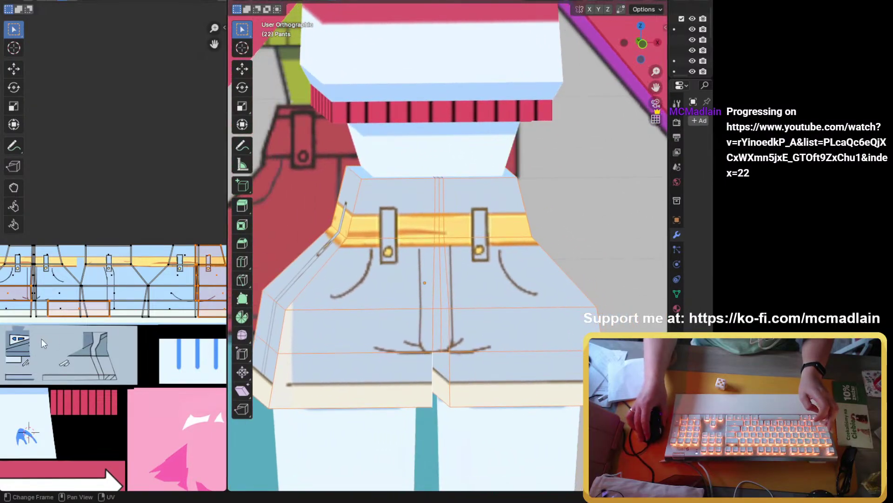
Step: Select all of the shorts' UV islands together and try to scale them down to about 0.93
scroll(41, 339, "down", 3)
scroll(63, 307, "up", 2)
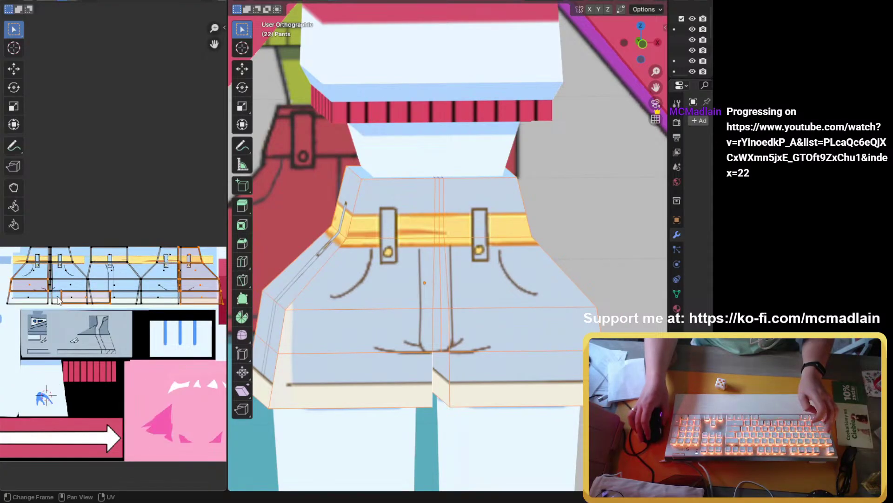
scroll(63, 306, "down", 1)
left_click_drag(30, 240, 214, 321)
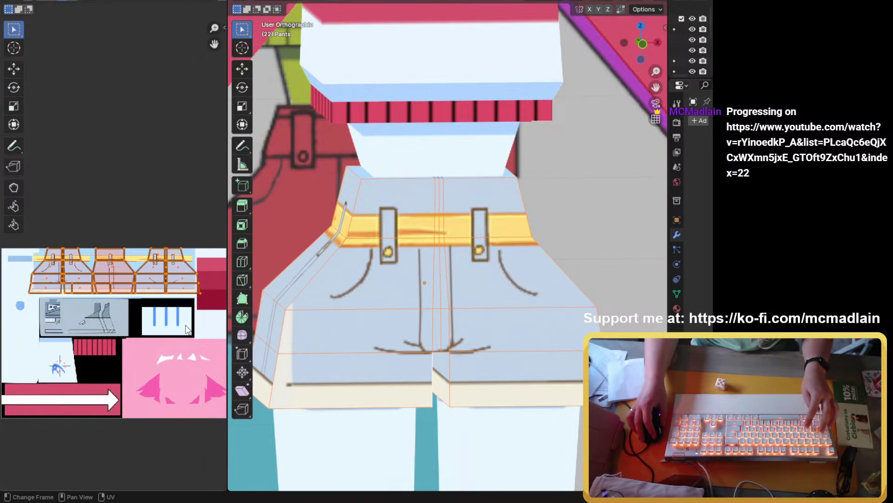
key("s")
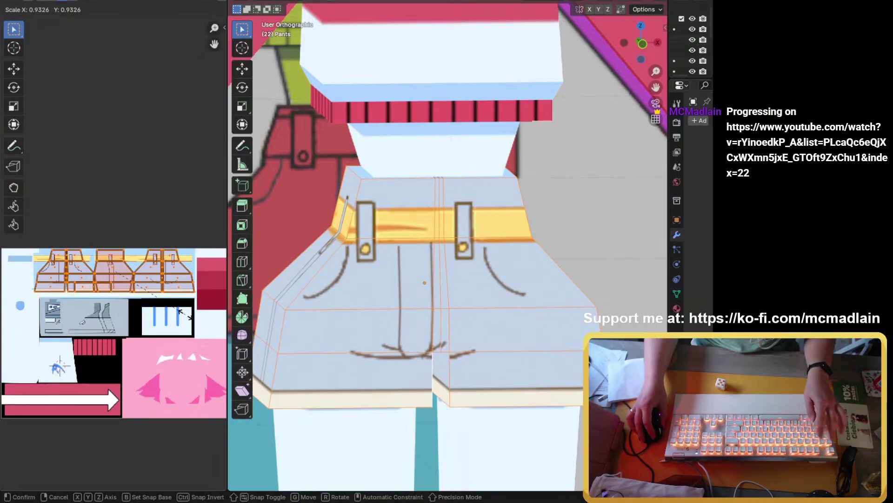
left_click(186, 318)
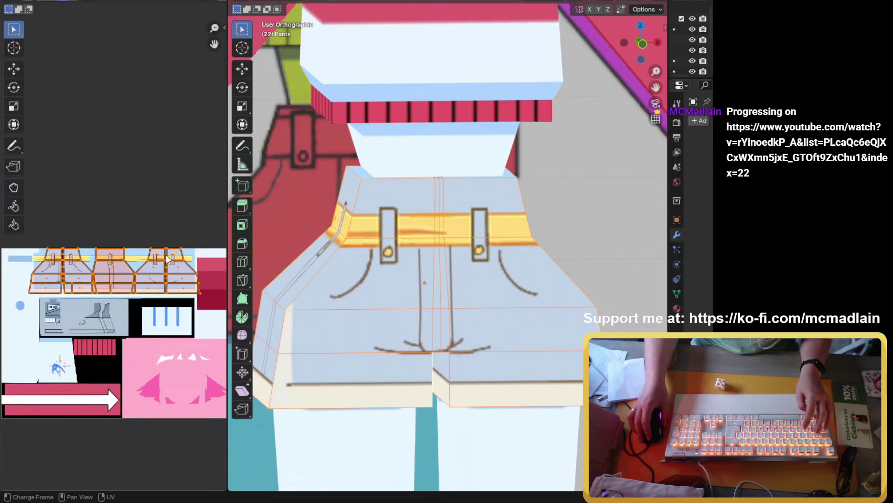
Step: In front orthographic view, select the linked front faces of both halves and project their UVs from view
scroll(489, 261, "down", 2)
middle_click_drag(492, 261, 468, 255)
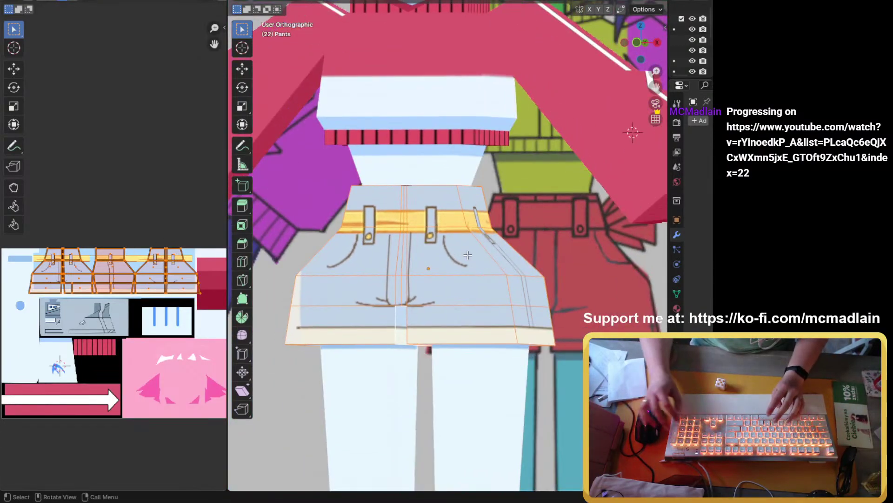
key("KP_1")
scroll(393, 209, "up", 1)
left_click(394, 209)
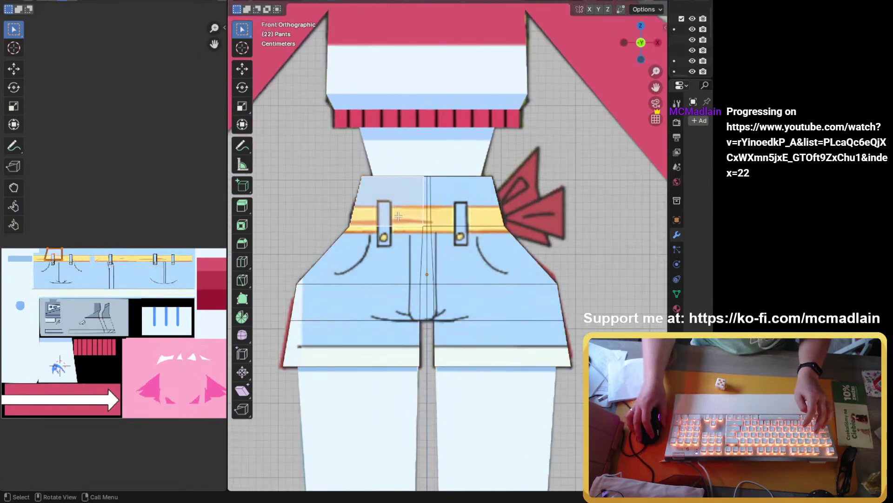
key("ctrl+l")
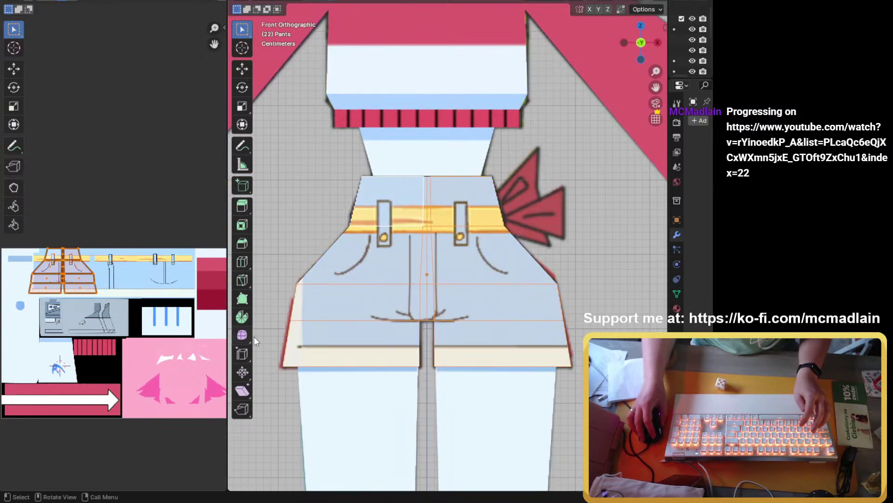
key("u")
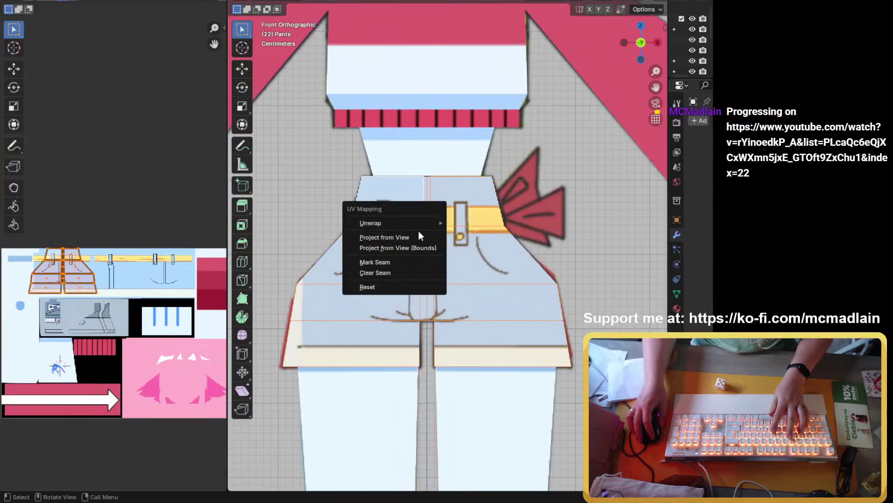
left_click(419, 233)
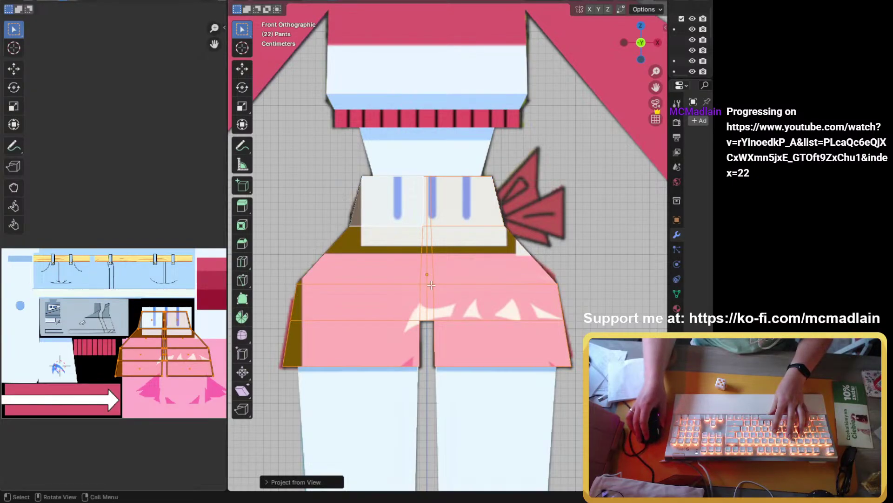
Step: In a straight orthographic back view, box-select the back faces of both halves of the shorts and project their UVs from view
middle_click_drag(456, 261, 398, 244)
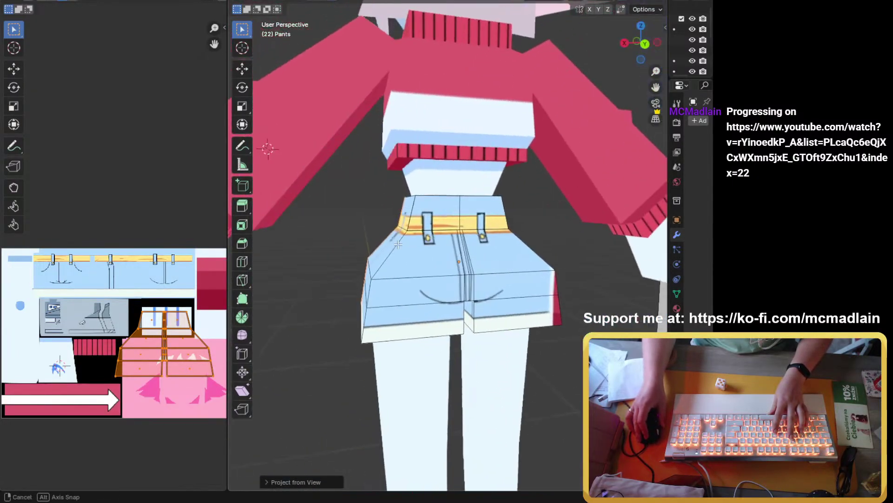
key("KP_3")
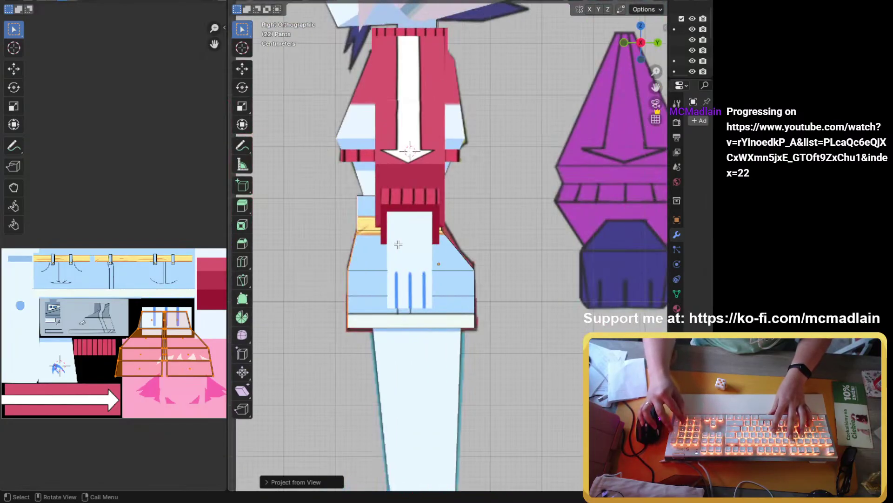
key("KP_6")
key("KP_6")
key("KP_6")
key("KP_6")
key("KP_6")
key("KP_6")
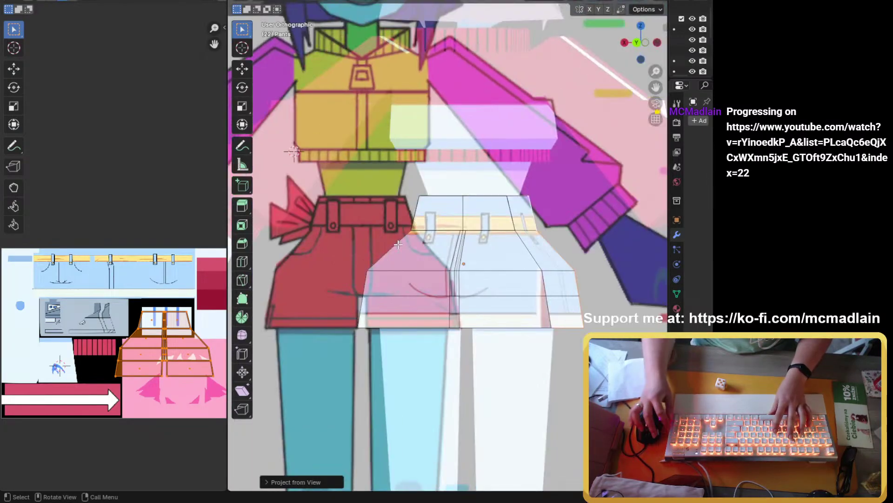
key("KP_6")
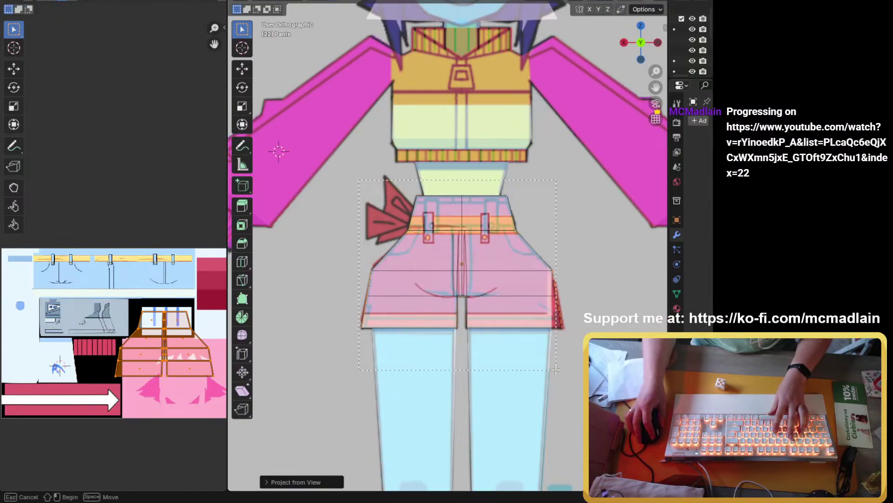
key("shift+r")
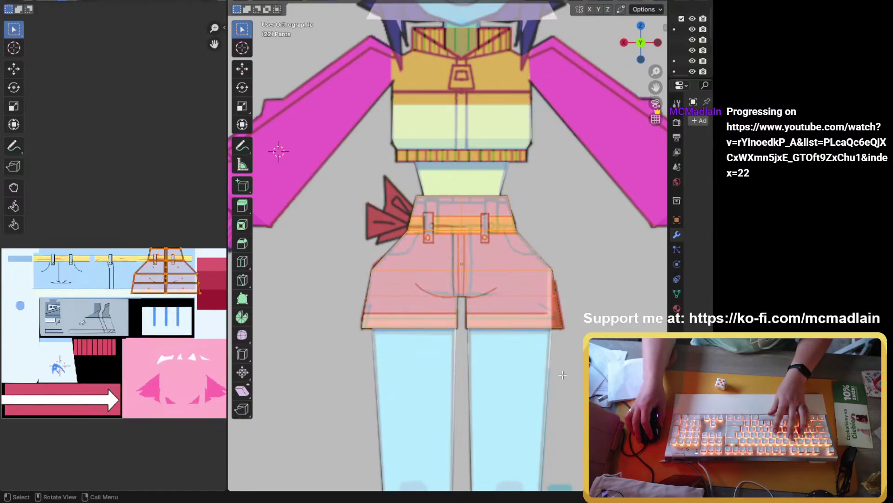
key("u")
left_click(426, 224)
Step: Select all of the shorts' faces to compare the front, back and side UV islands on the texture
middle_click_drag(412, 355, 413, 222)
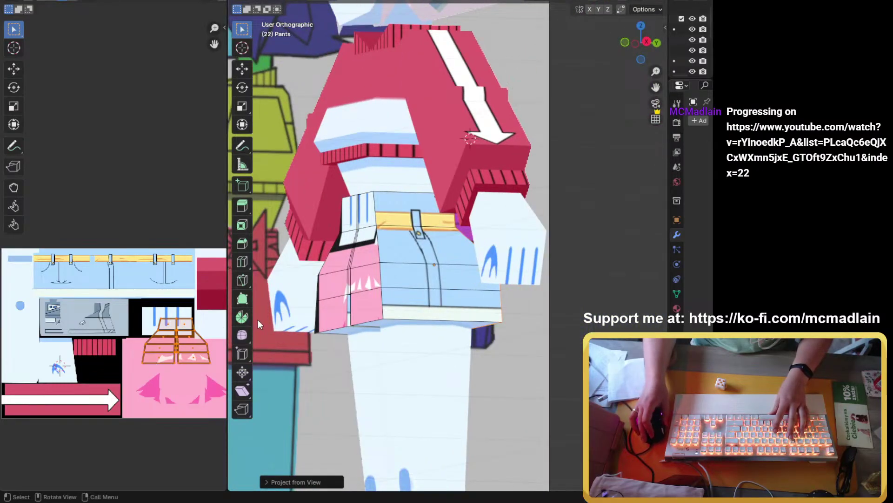
middle_click_drag(293, 301, 362, 309)
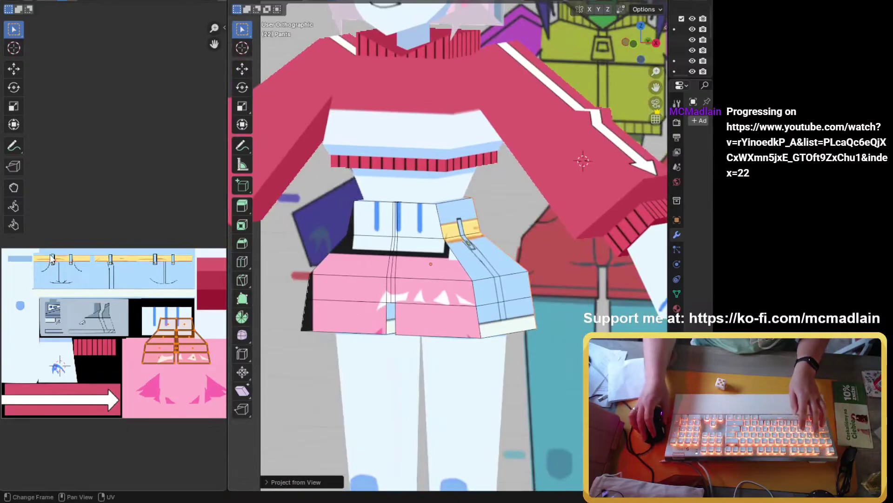
left_click(385, 214, "shift")
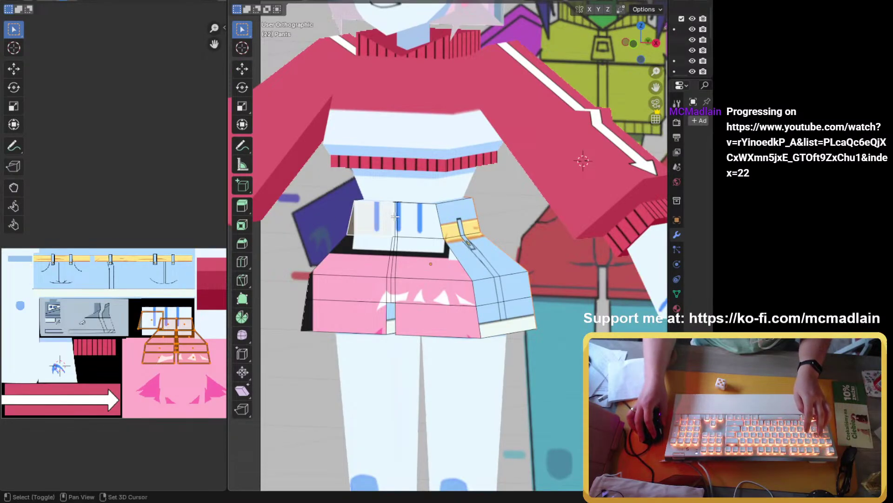
left_click(518, 326)
key("a")
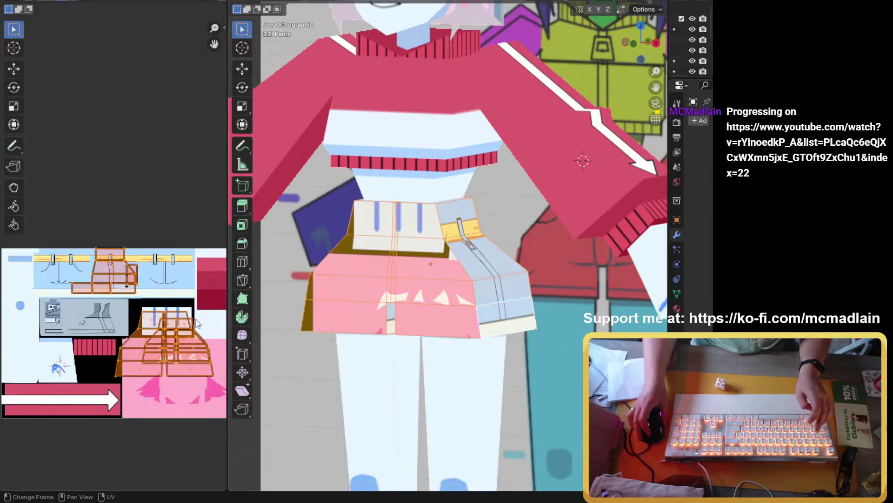
scroll(121, 354, "up", 4)
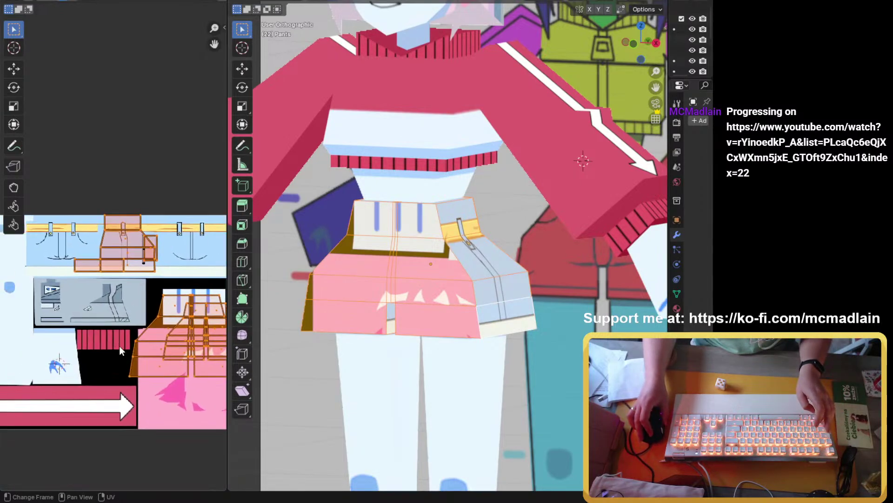
middle_click_drag(143, 368, 91, 358)
left_click(101, 353)
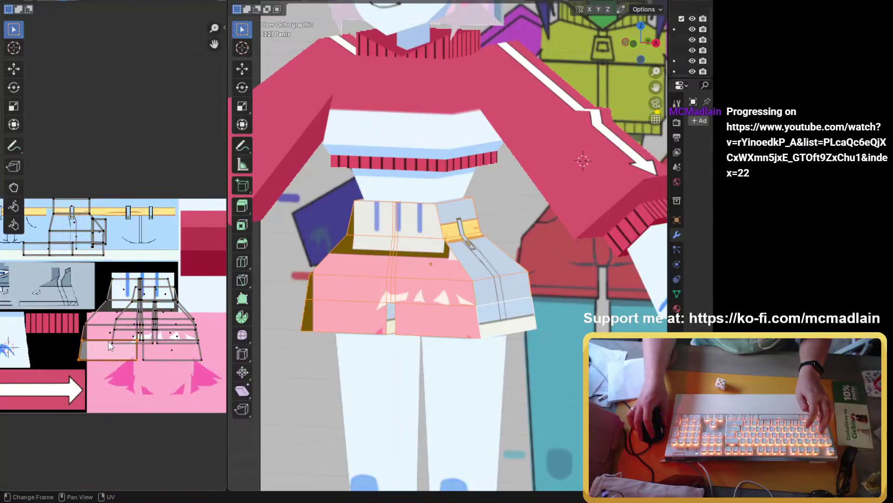
key("u")
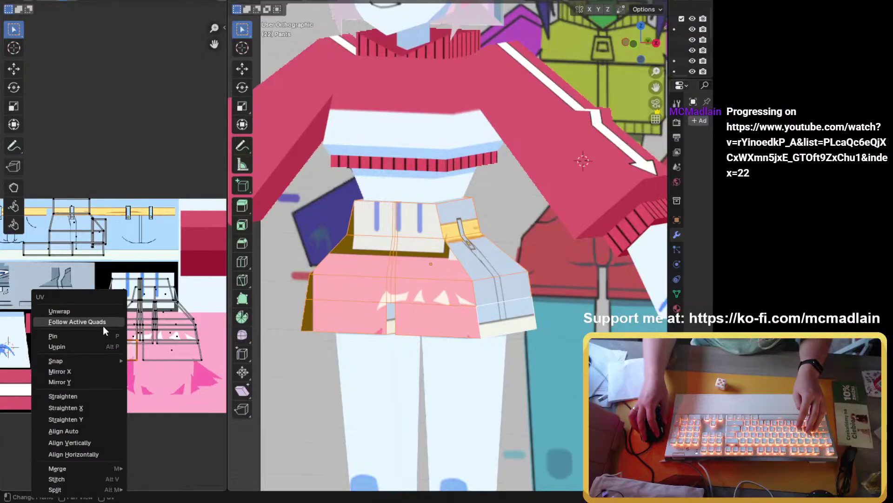
left_click(117, 346)
left_click(125, 349)
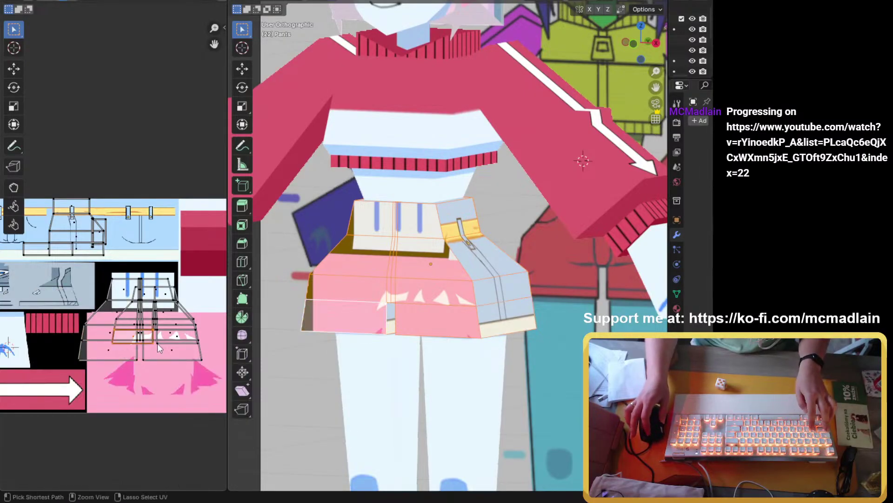
left_click(97, 355)
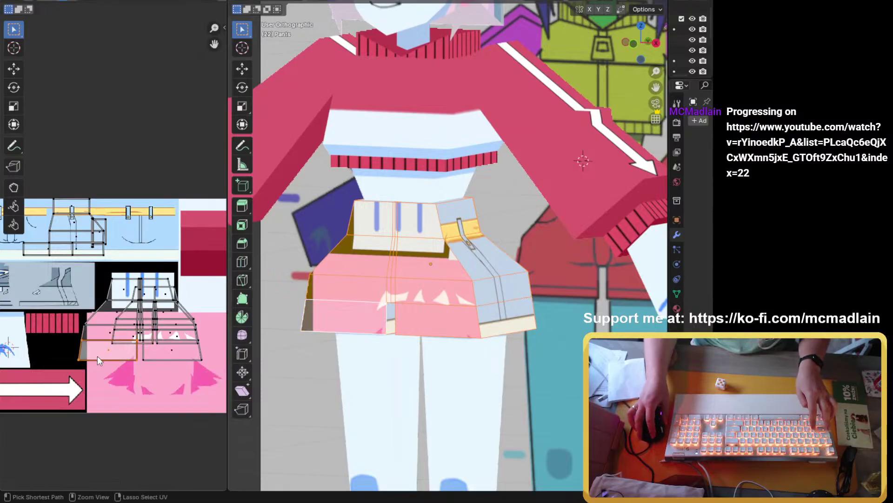
key("a")
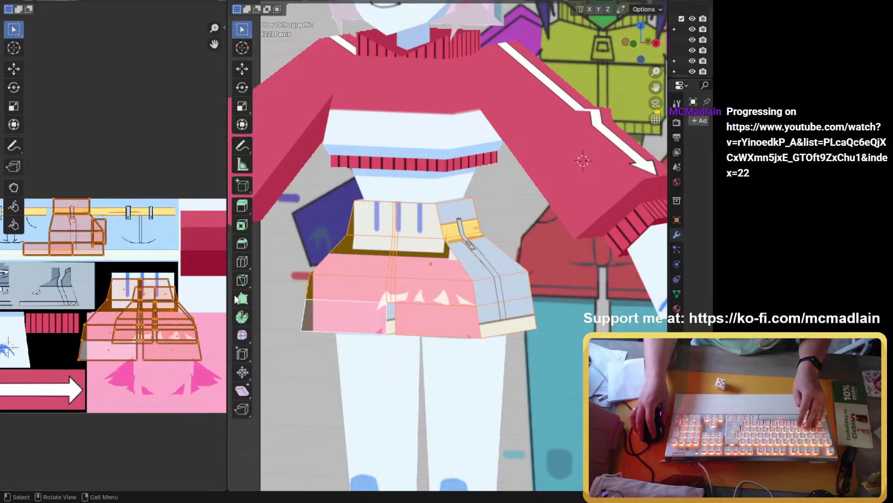
Step: Select the front faces of the shorts on the model and box-select their UV islands, leaving out the small separate island
left_click(385, 263)
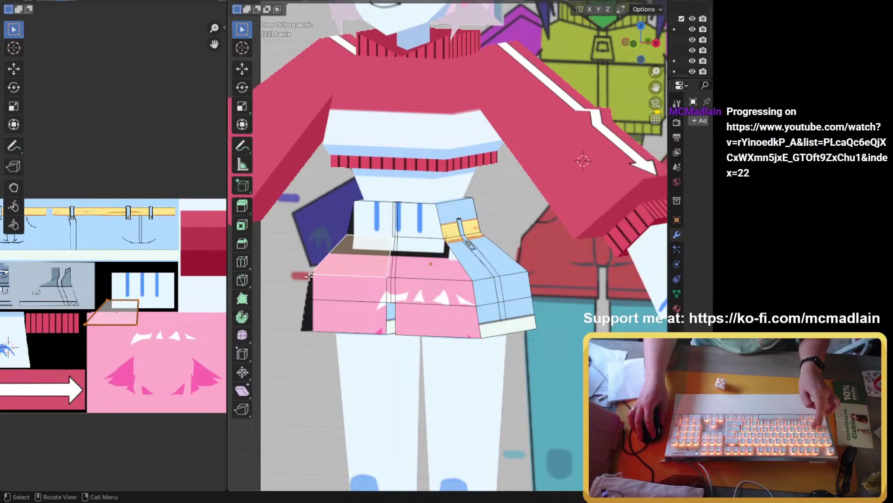
key("ctrl+l")
middle_click_drag(325, 276, 381, 278)
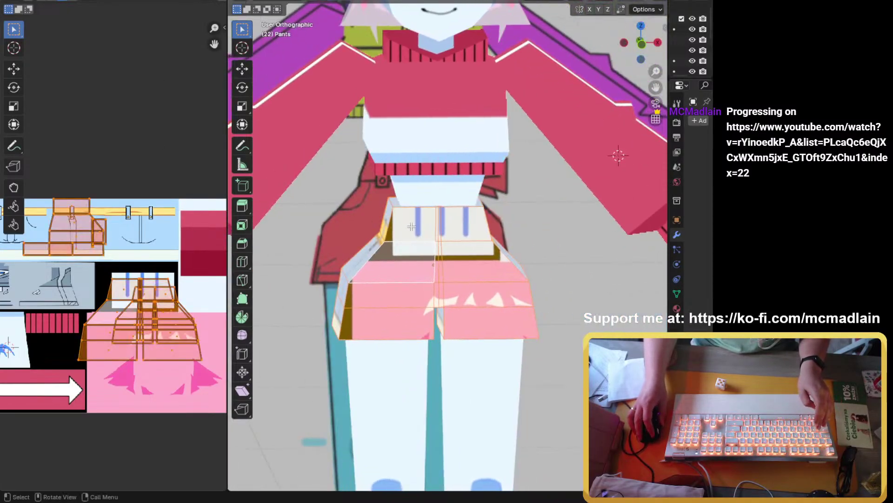
left_click_drag(484, 343, 484, 343)
scroll(131, 285, "down", 3)
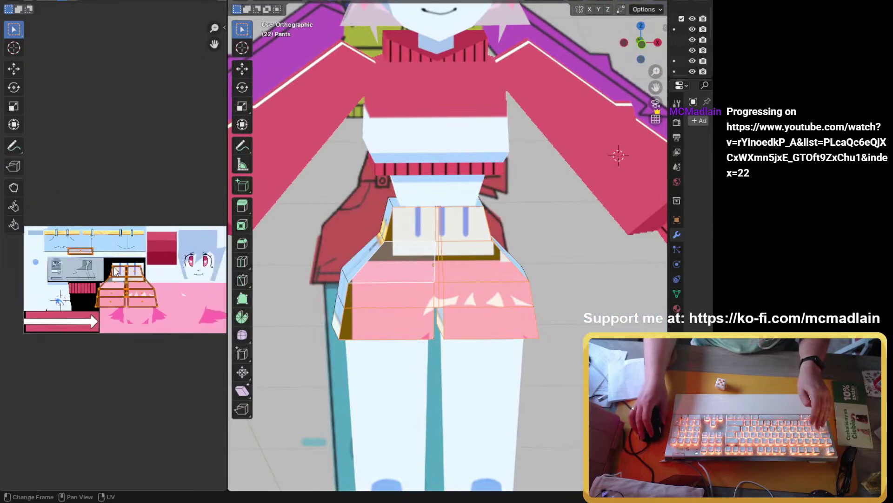
left_click_drag(90, 258, 171, 319)
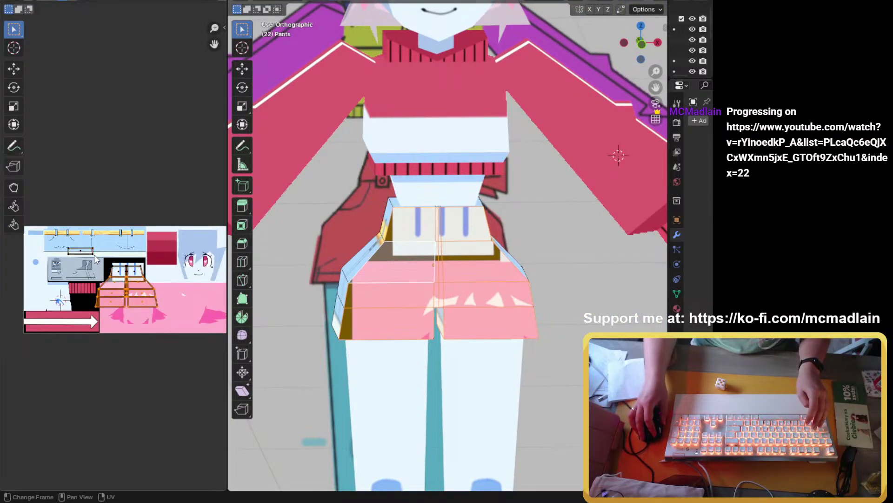
left_click_drag(94, 255, 172, 336)
Step: Scale the shorts' front UV islands to 0.226 and move them onto the red swatch by about 0.325 in X and 0.423 in Y
key("s")
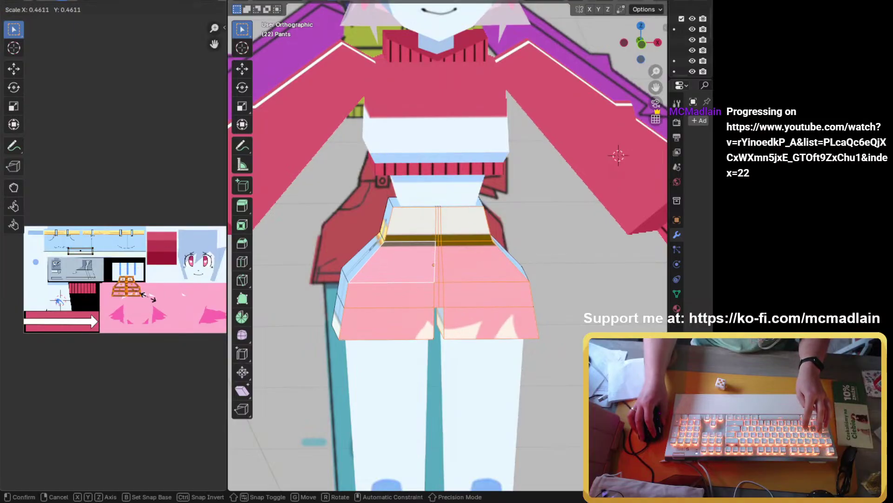
left_click(136, 292)
key("g")
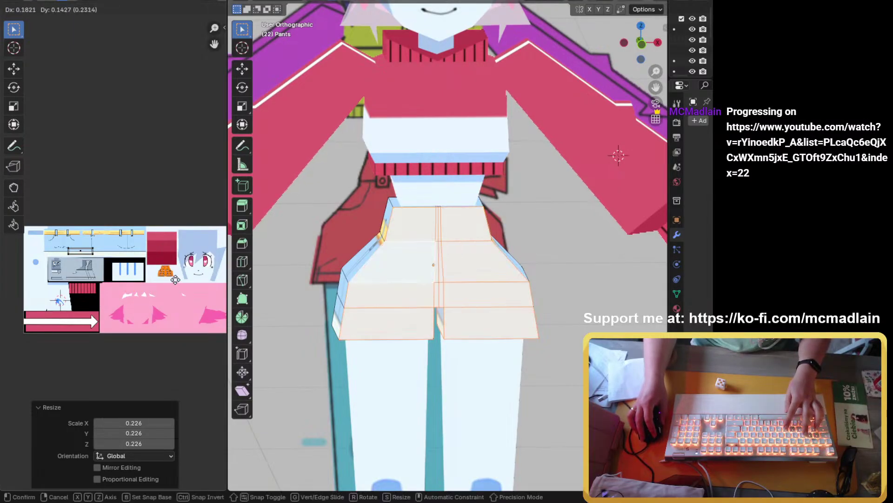
left_click(172, 253)
Step: Select the waist and upper back faces of both halves of the shorts, plus the narrow centre-seam faces
middle_click_drag(478, 254, 635, 237)
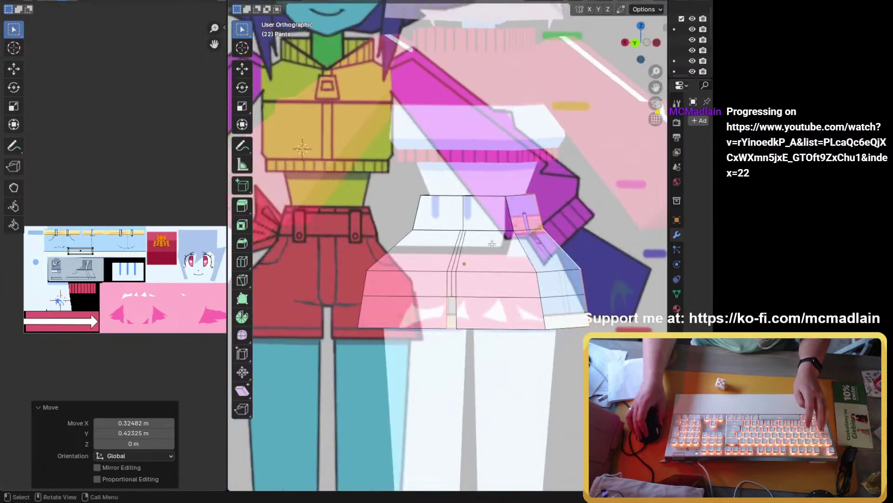
scroll(465, 209, "up", 4)
left_click(445, 188)
left_click(487, 191, "shift")
left_click(444, 243, "shift")
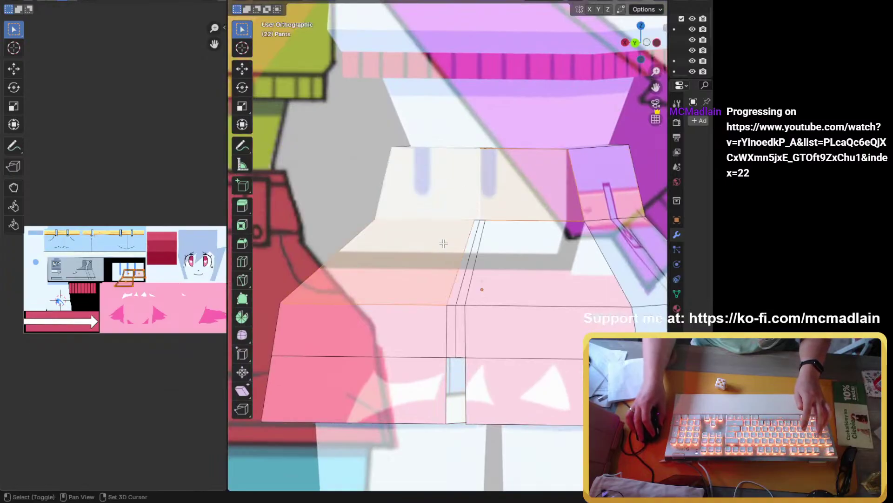
left_click(471, 250, "shift")
left_click(479, 275, "shift")
left_click(452, 332, "shift")
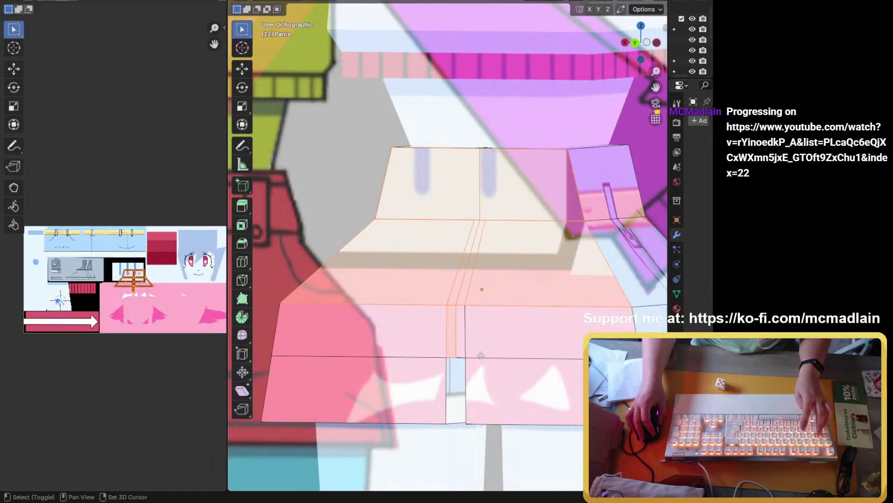
Step: Add the middle and bottom leg faces on both sides of the shorts' back to the selection
left_click(485, 391, "shift")
left_click(469, 355, "shift")
left_click(463, 352, "shift")
left_click(428, 348, "shift")
left_click(394, 391, "shift")
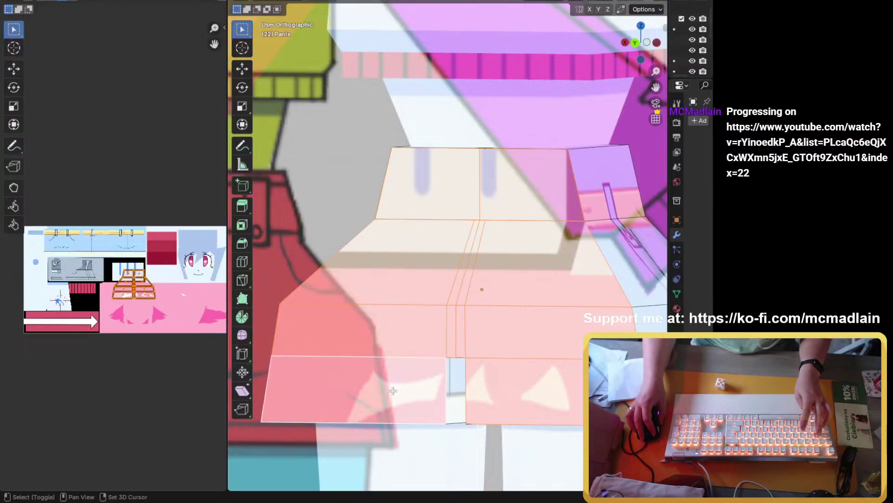
Step: Scale the back UV islands to 0.480 and move them onto the grey texture area by about -0.664 in X and 0.176 in Y
key("KP_1")
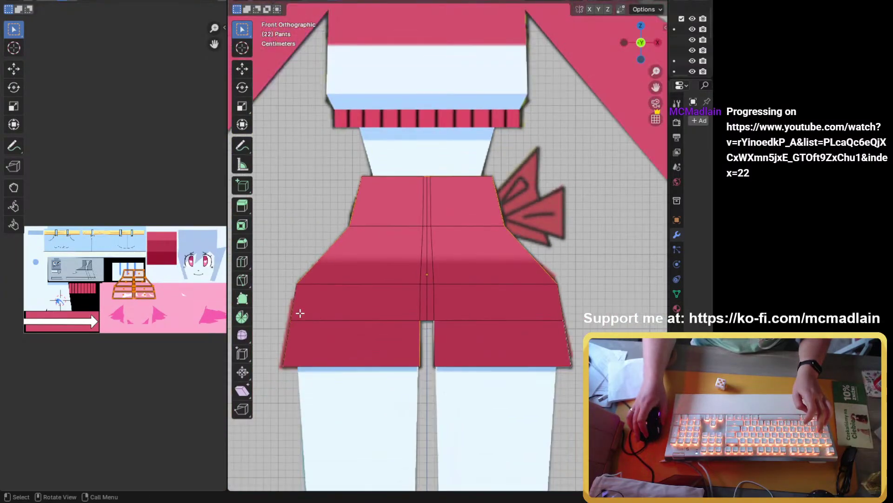
scroll(64, 286, "up", 1)
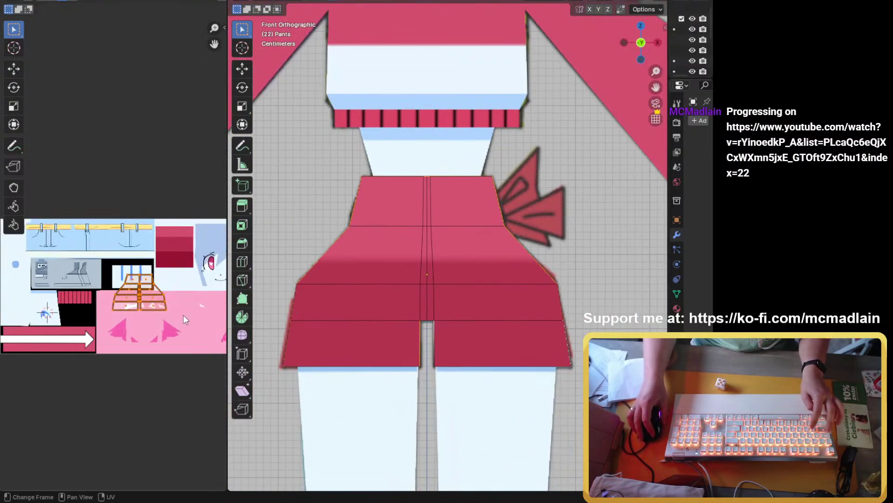
key("s")
left_click(171, 310)
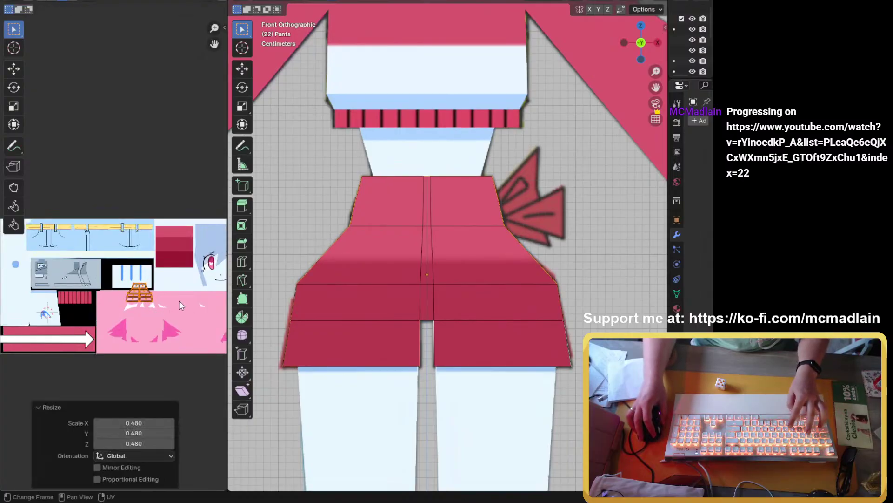
key("g")
left_click(91, 278)
Step: Select all of the shorts' faces and check their texture from the back and the front
scroll(428, 212, "down", 1)
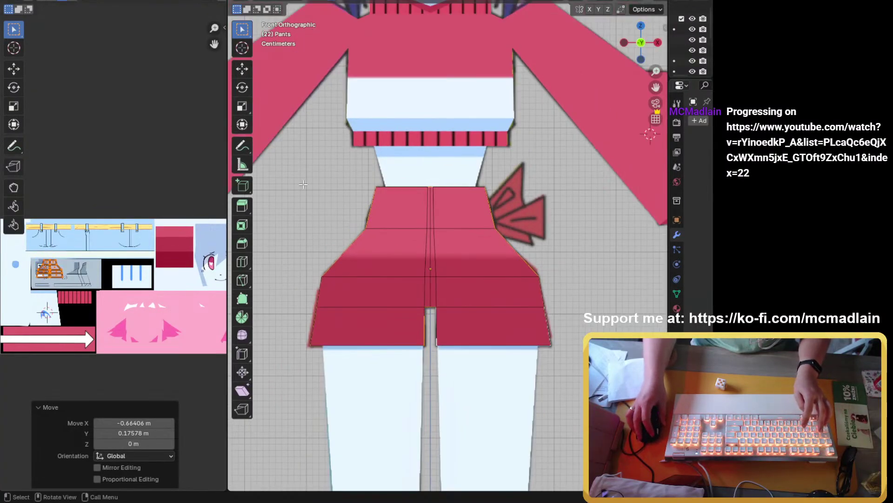
key("a")
middle_click_drag(399, 290, 392, 205)
key("a")
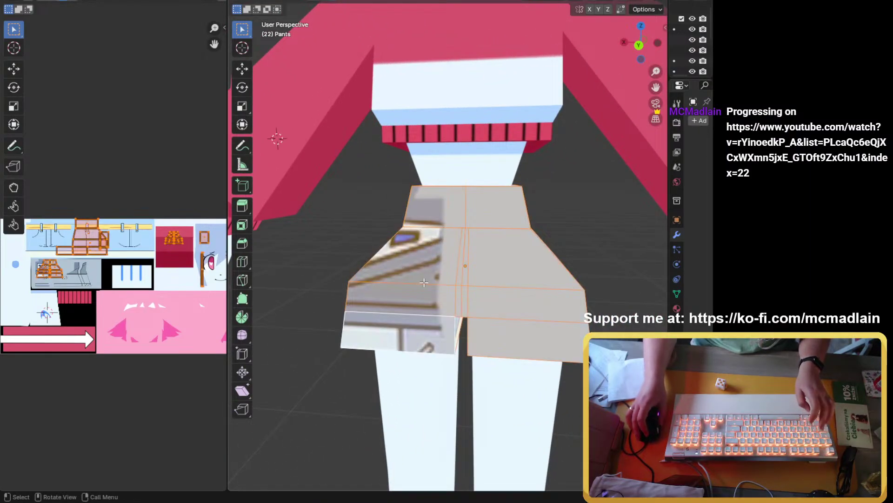
middle_click_drag(432, 242, 447, 265)
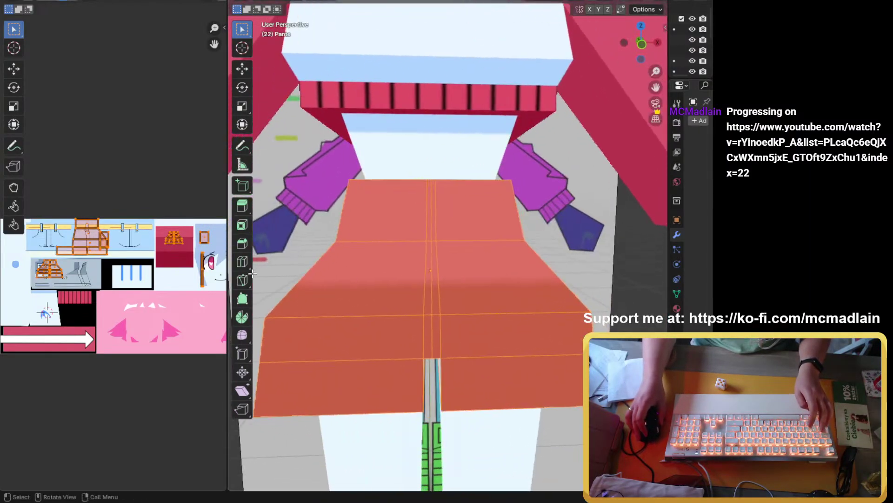
Step: Box-select the shorts' back UV islands and move them past the grey texture area by about 0.371 in X and 0.025 in Y
scroll(59, 291, "up", 1)
middle_click_drag(120, 281, 166, 339)
left_click_drag(47, 298, 126, 351)
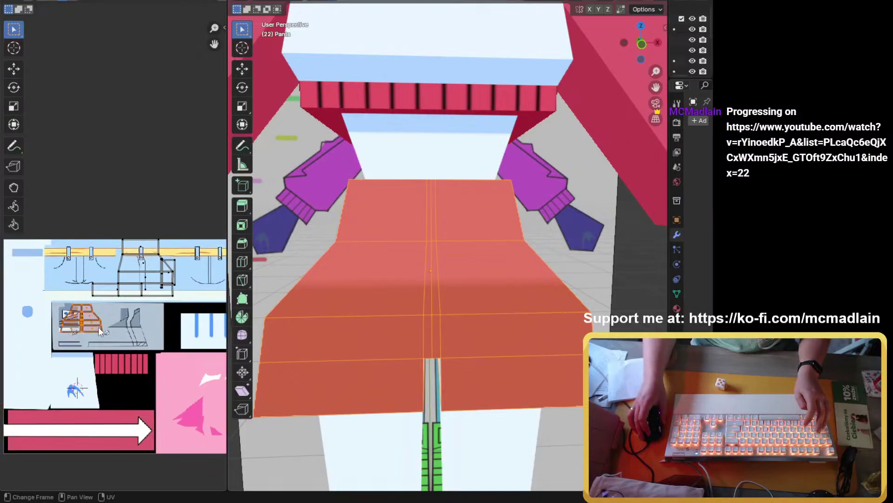
scroll(107, 325, "up", 1)
key("g")
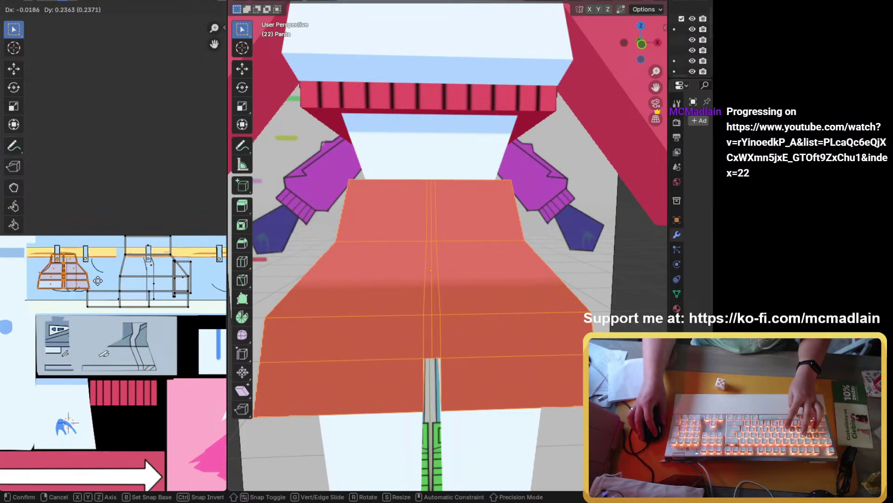
left_click(217, 340)
Step: Select the shorts' front UV islands on the red area and move them onto the painted front shorts, between the two belt loops
scroll(101, 265, "down", 1)
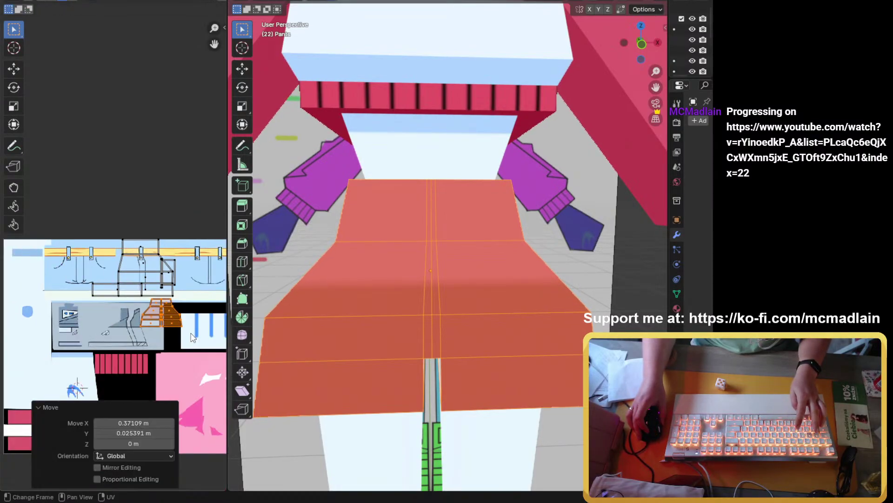
left_click(131, 255)
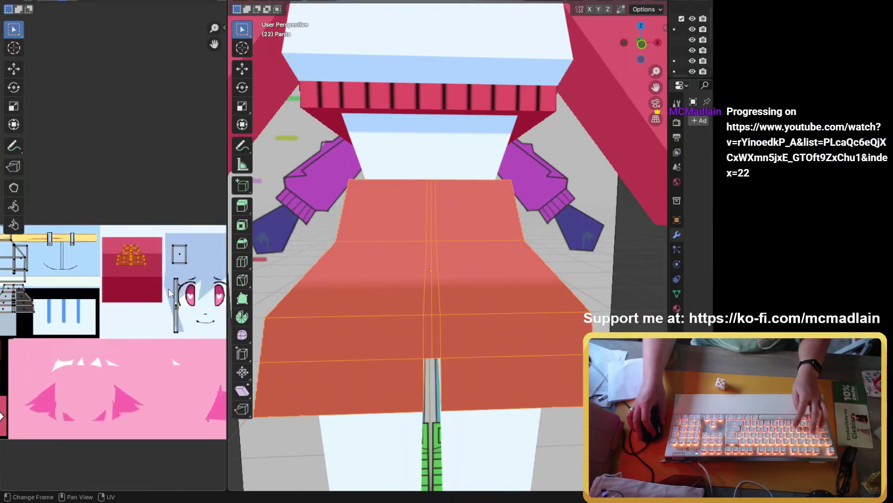
key("g")
left_click(90, 305)
middle_click_drag(87, 317, 164, 338)
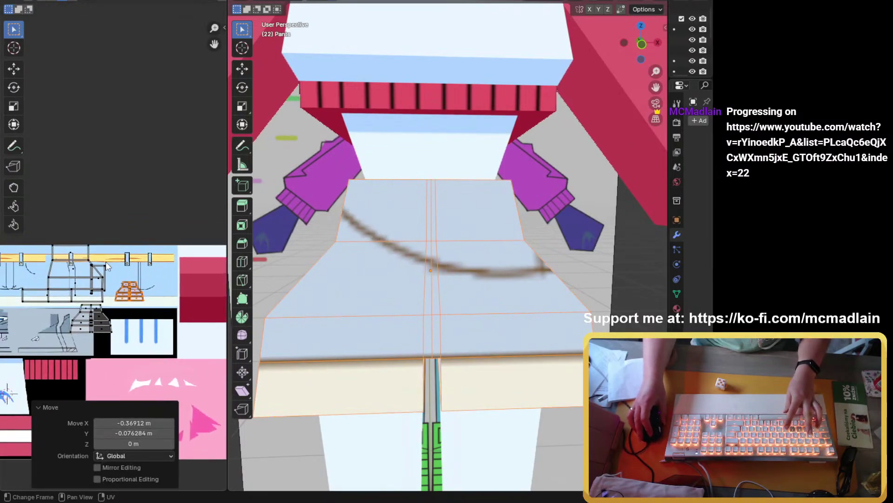
key("g")
left_click(49, 365)
scroll(141, 315, "up", 3)
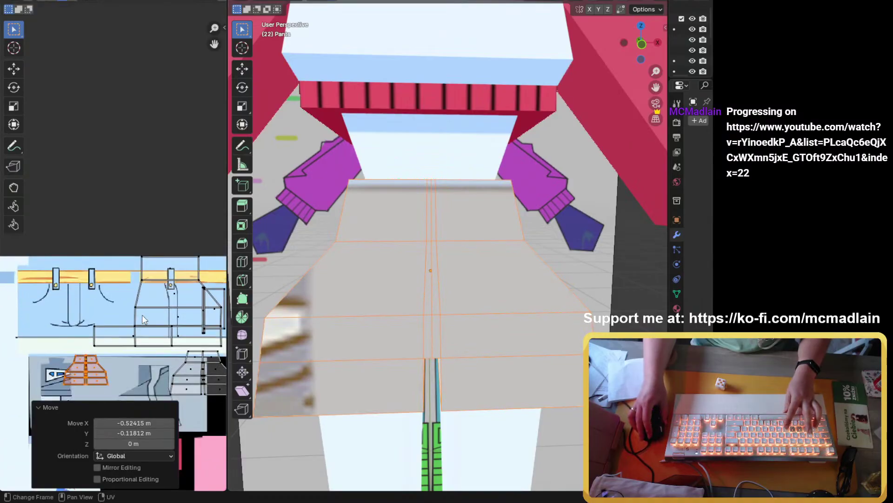
key("g")
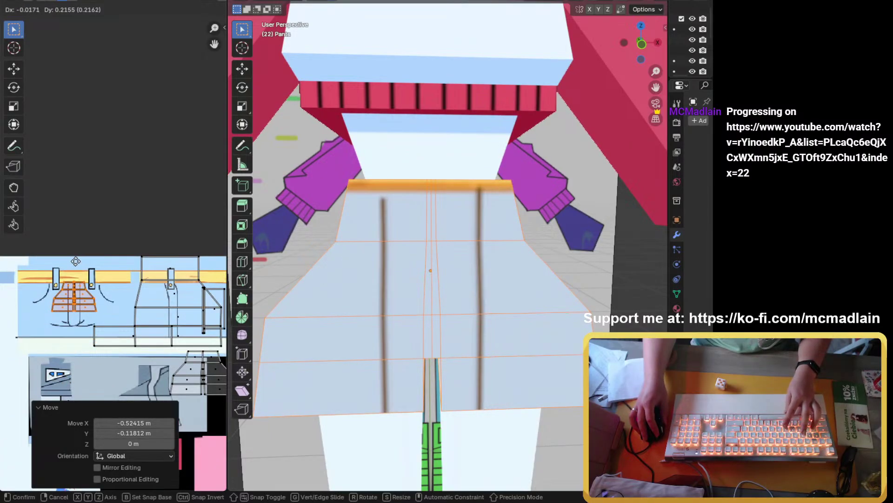
left_click(74, 264)
Step: Scale the front UV islands to 2.967 and shift them by about 0.017 in X and -0.016 in Y
key("s")
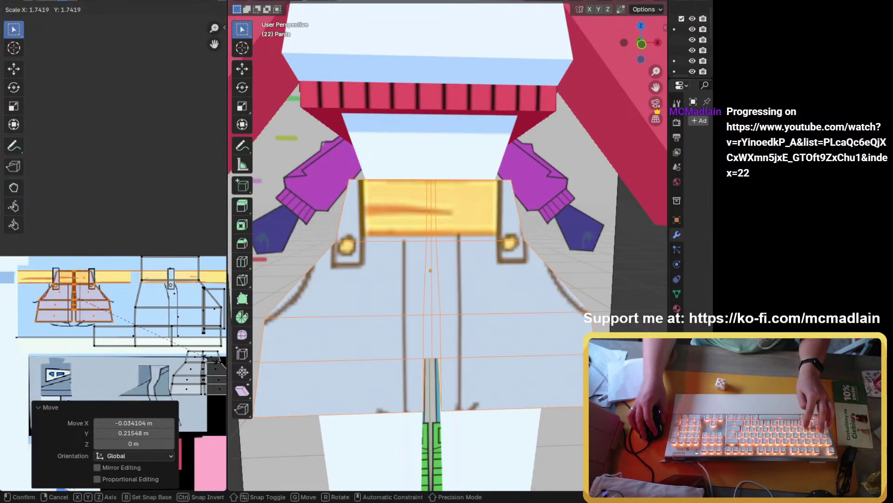
left_click(91, 335)
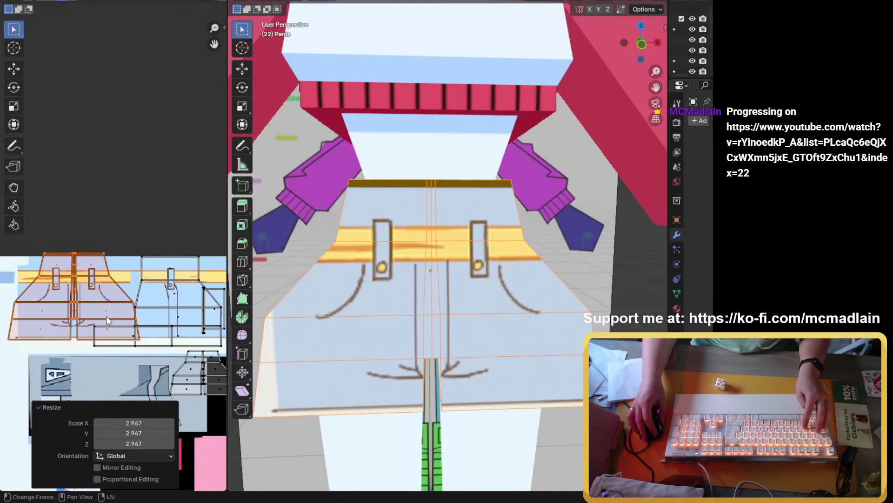
key("g")
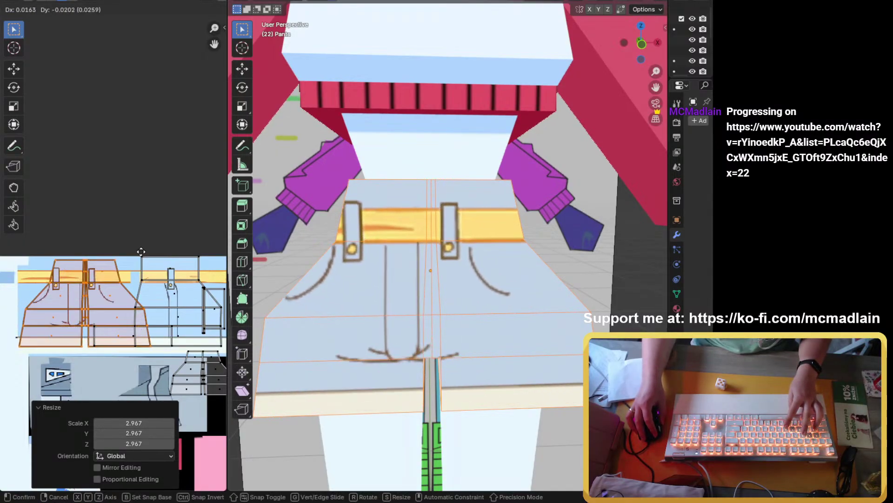
left_click(137, 251)
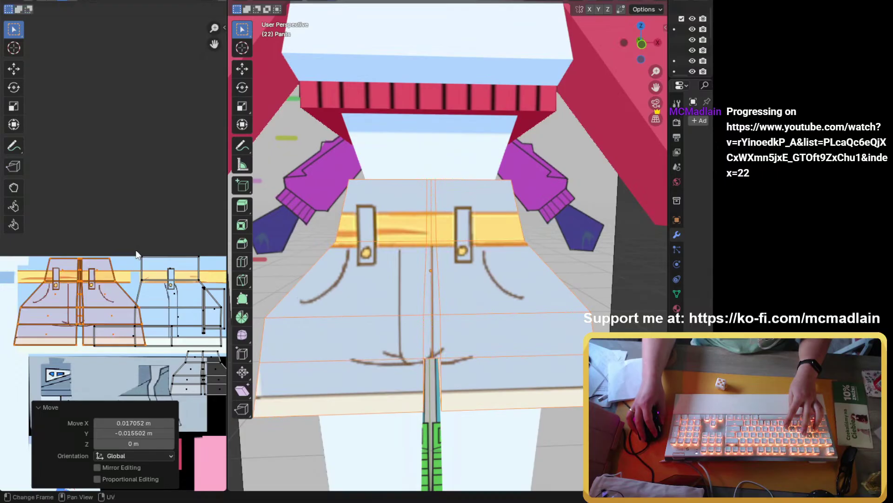
Step: Scale the front UV islands to 1.066 and by a further 0.981, and move them about -0.017 in X and -0.003 in Y
key("g")
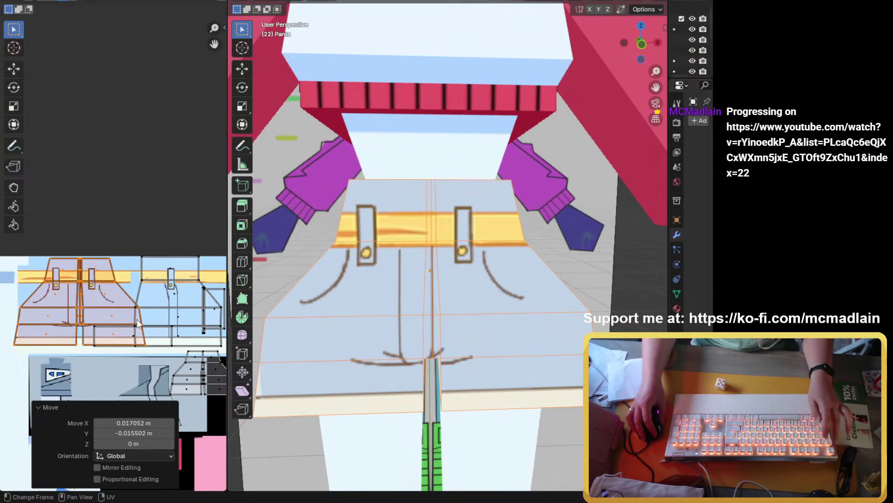
key("s")
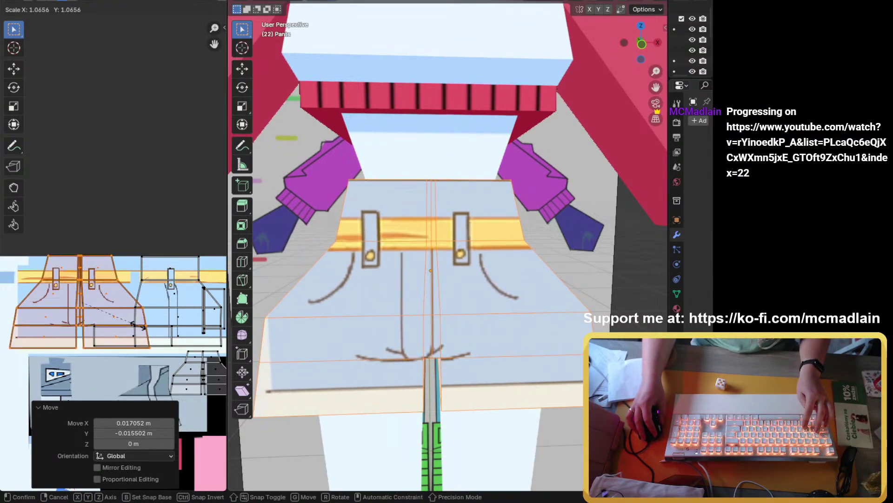
left_click(137, 325)
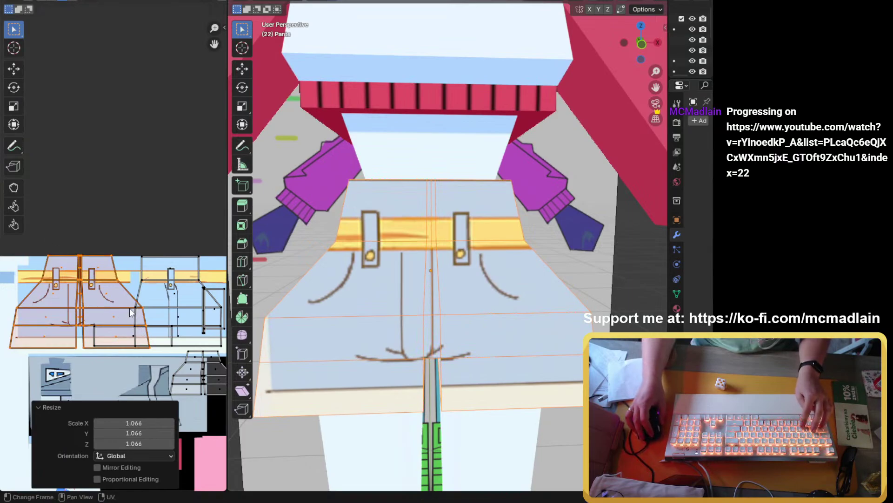
key("s")
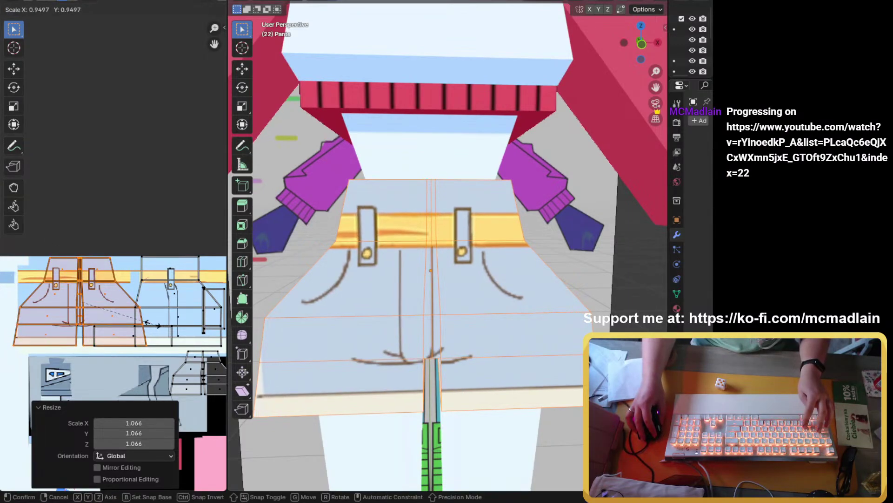
left_click(146, 310)
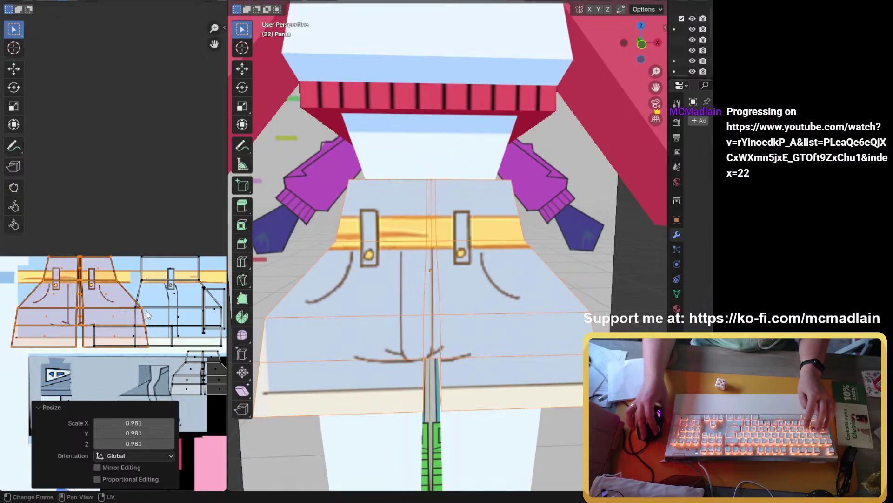
key("g")
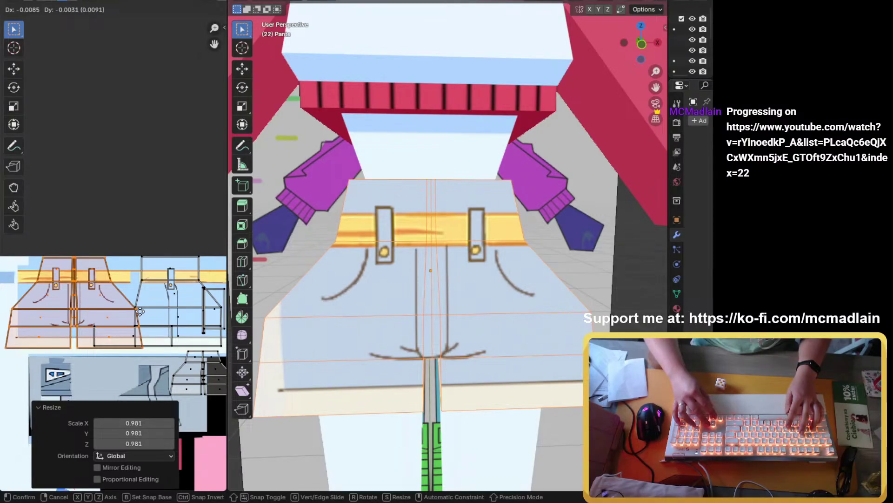
left_click(134, 311)
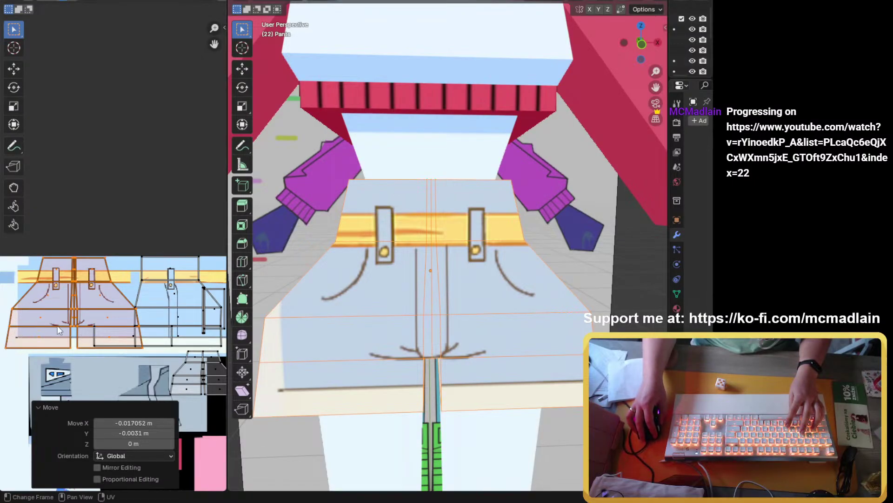
Step: Select the six front faces below the belt, three on each side of the shorts
left_click(13, 316)
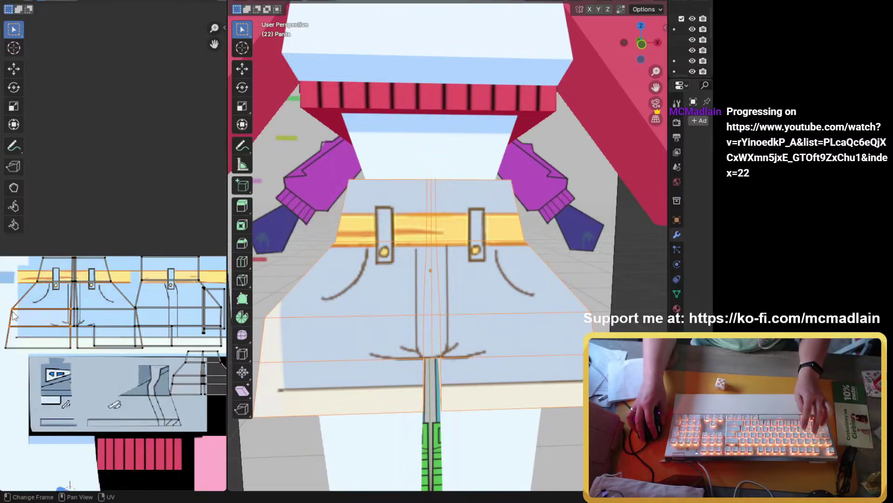
left_click_drag(6, 305, 16, 357)
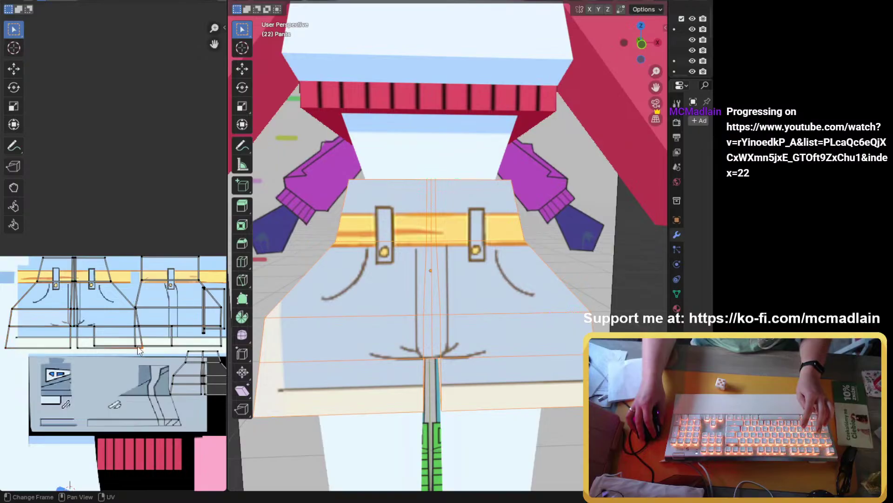
left_click(351, 313)
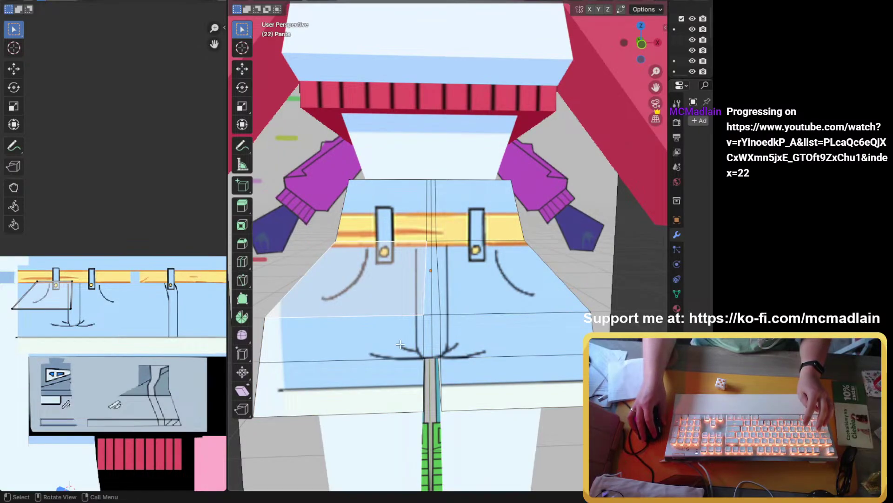
left_click(400, 345, "shift")
left_click(349, 391, "shift")
left_click(512, 280, "shift")
left_click(512, 337, "shift")
left_click(511, 386, "shift")
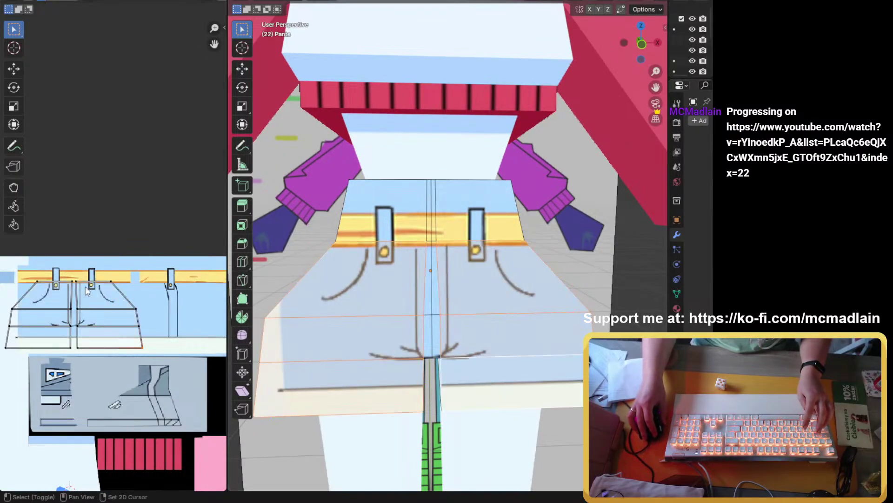
Step: Box-select the outer UV vertices on both sides of the lower front faces and try scaling them to about 0.943
left_click_drag(10, 269, 26, 294)
left_click_drag(68, 370, 67, 370)
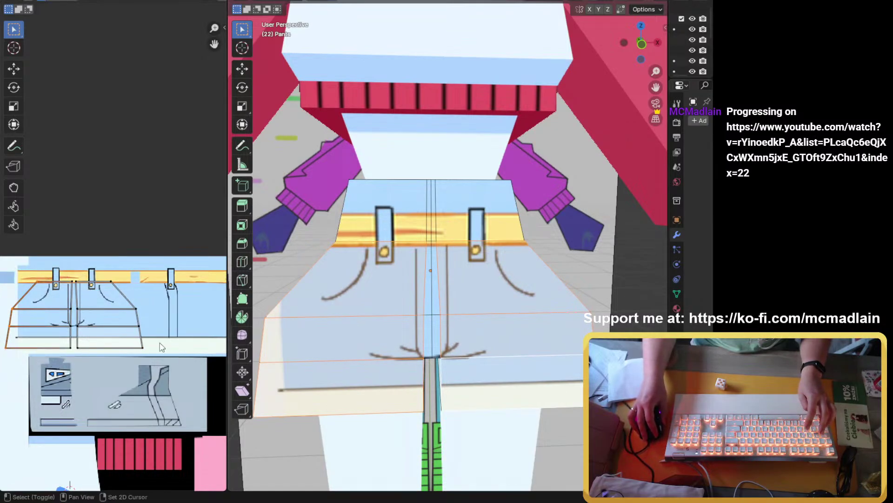
left_click_drag(177, 367, 101, 256)
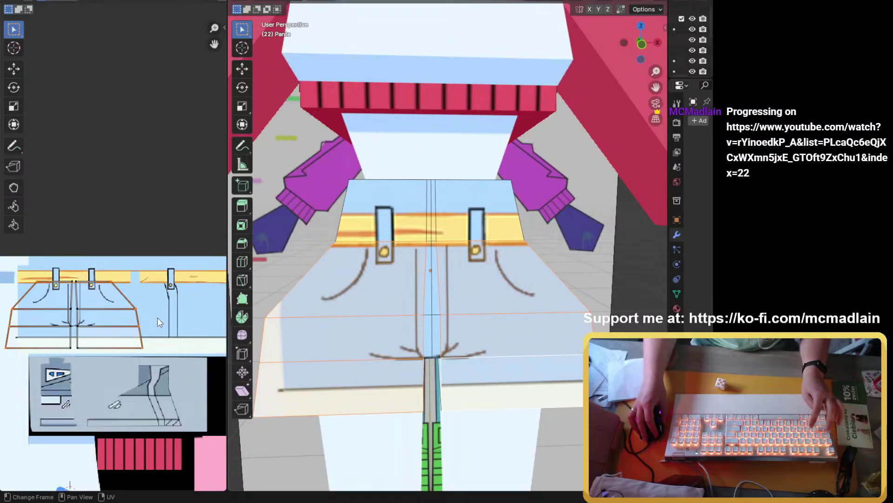
key("s")
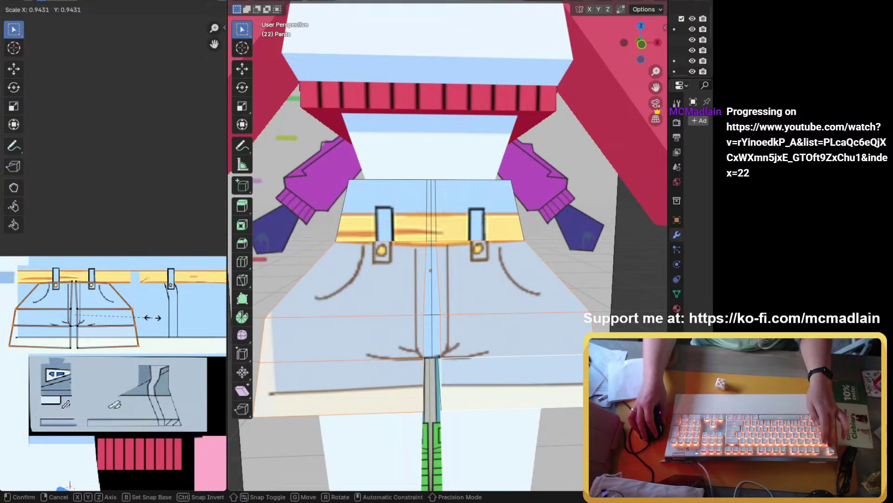
left_click(154, 316)
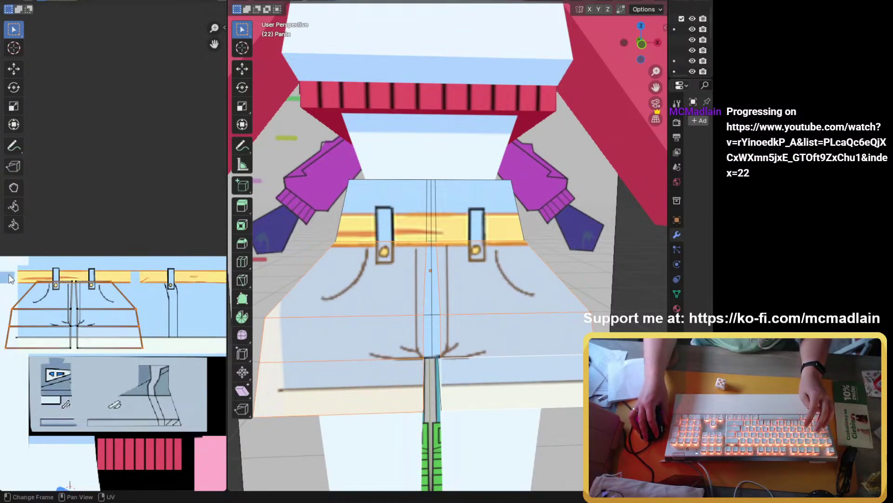
Step: Try to shift the left outer UV edge of the lower front faces inward by about 0.017 along X
left_click_drag(7, 270, 51, 279)
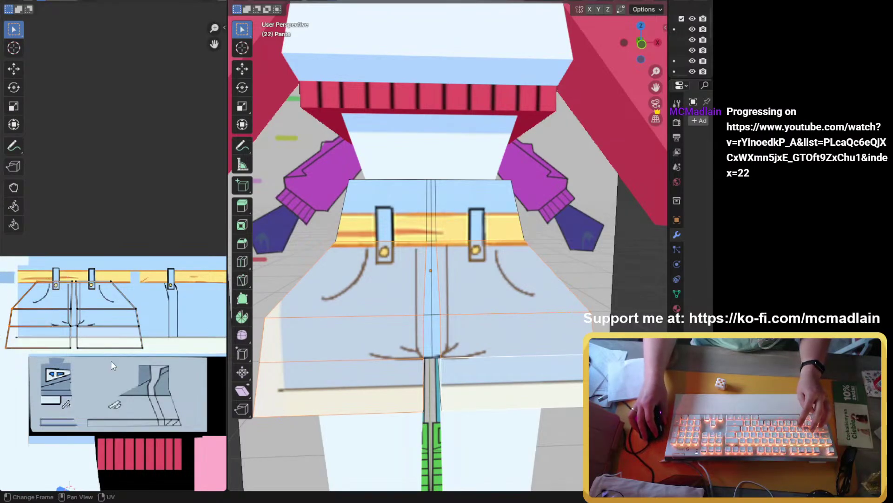
key("g")
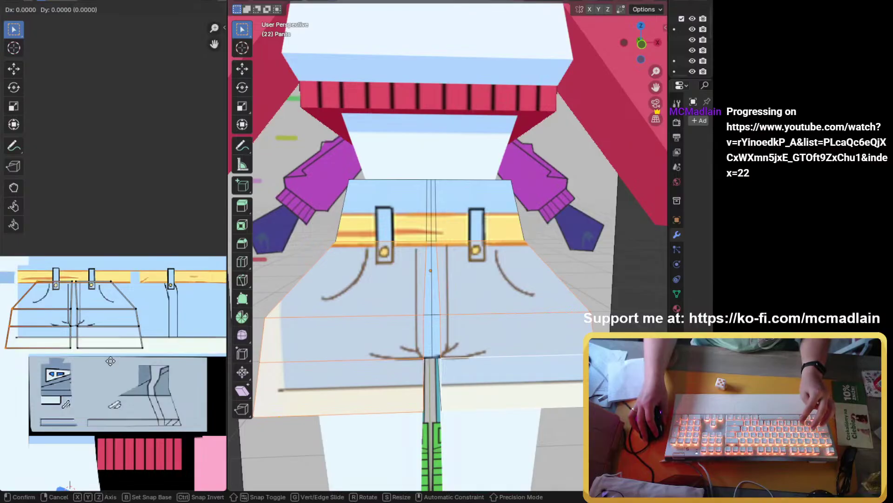
key("x")
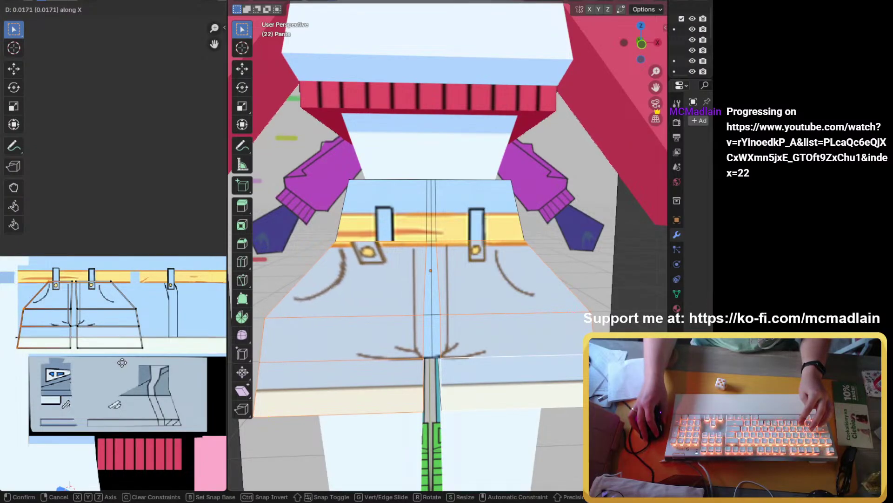
left_click(115, 361)
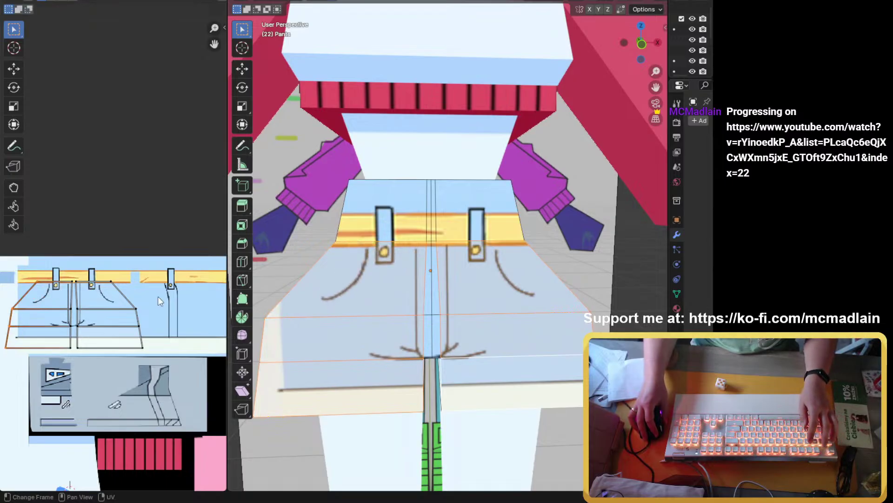
Step: Select all of the shorts' faces and move the back UV islands onto the painted back shorts by about 0.207 in X and 0.239 in Y
scroll(498, 334, "down", 5)
scroll(498, 335, "up", 1)
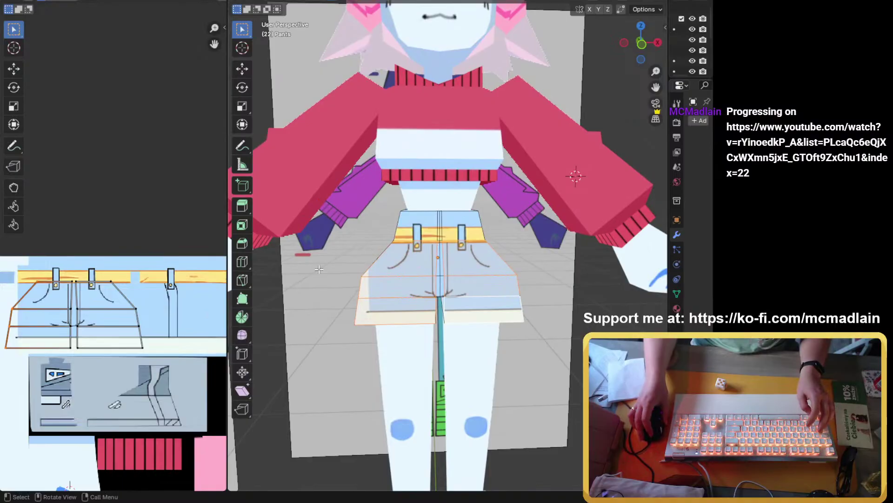
key("a")
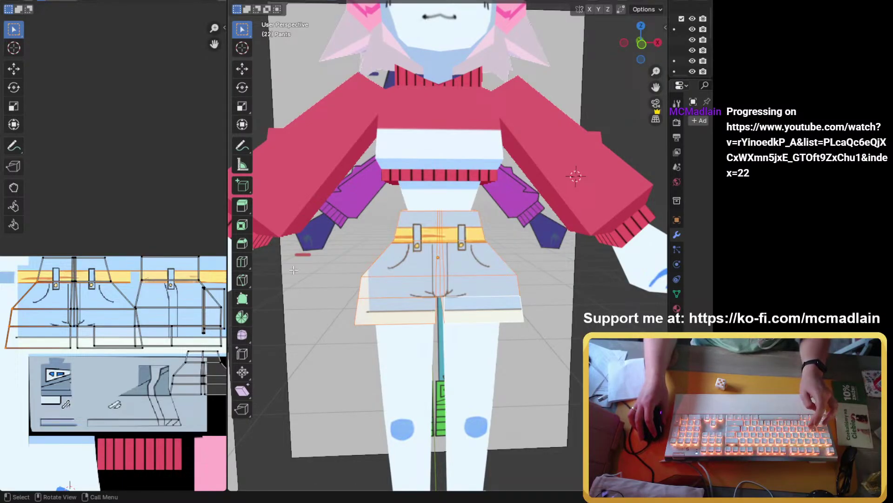
scroll(113, 271, "down", 3)
middle_click_drag(93, 268, 160, 280, "shift")
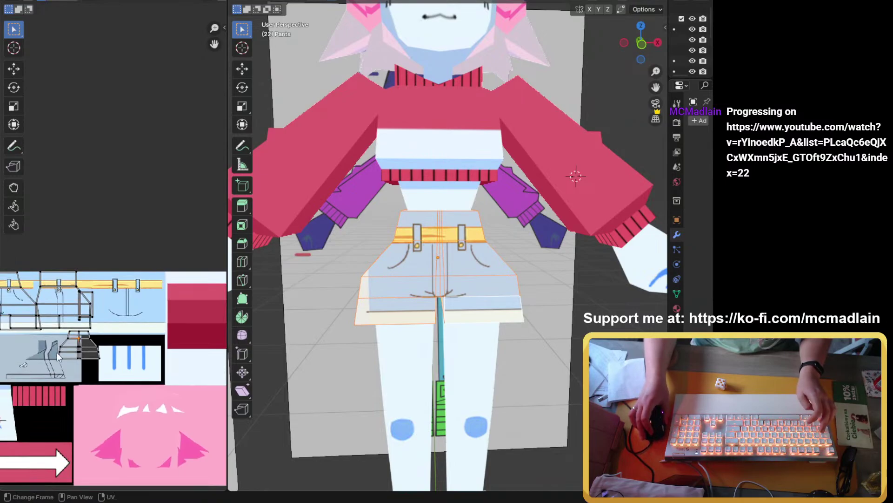
key("b")
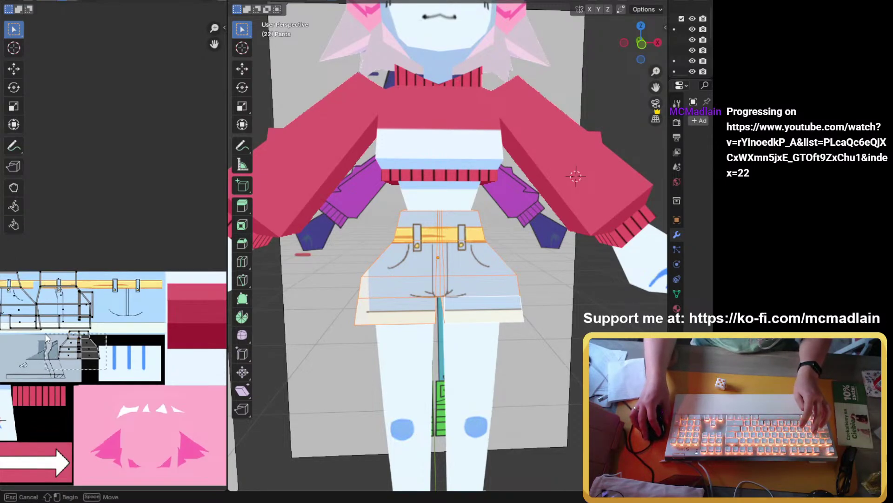
left_click_drag(45, 333, 46, 331)
key("g")
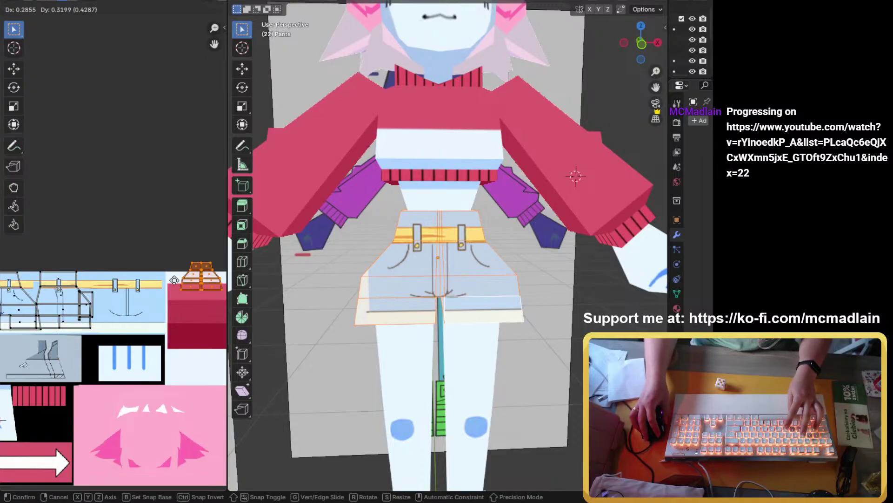
left_click(96, 302)
Step: Scale the shorts' back UV islands to 2 over the painted back drawing
key("s")
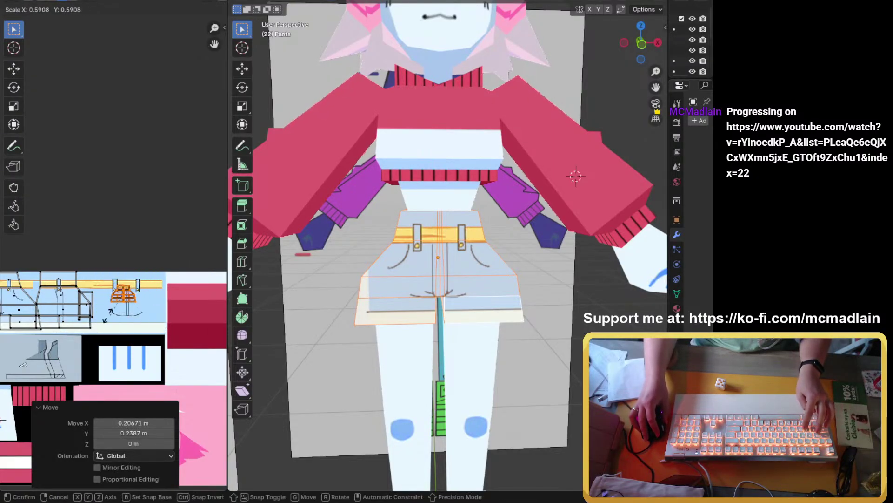
type("2")
key("Return")
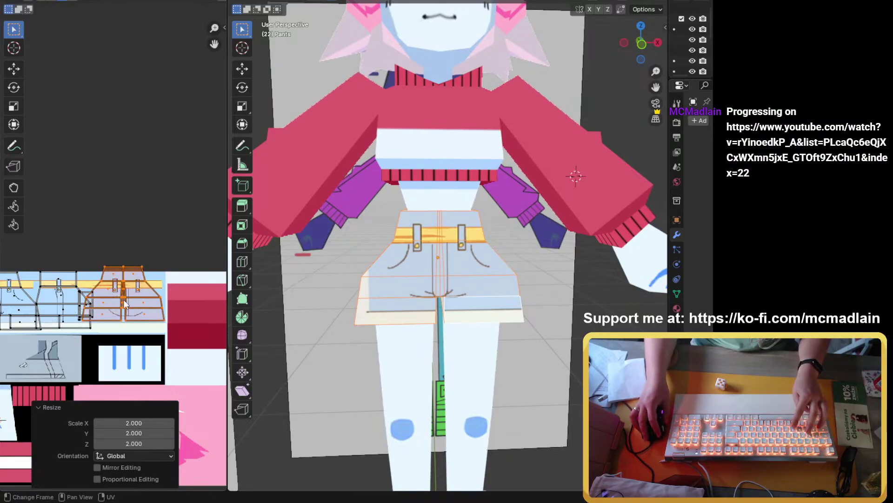
Step: Move the shorts' back UV islands by about 0.01 in X and -0.034 in Y over the painted back drawing
key("g")
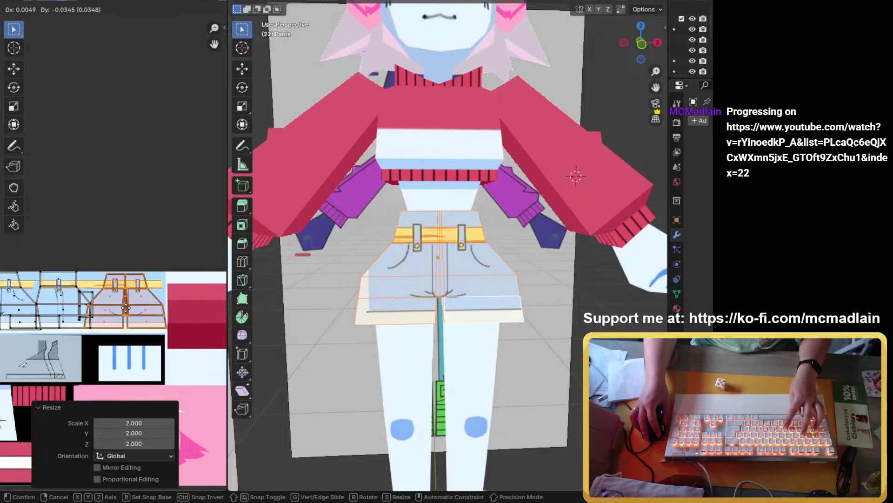
left_click(126, 307)
scroll(126, 308, "up", 2)
middle_click_drag(521, 298, 543, 303)
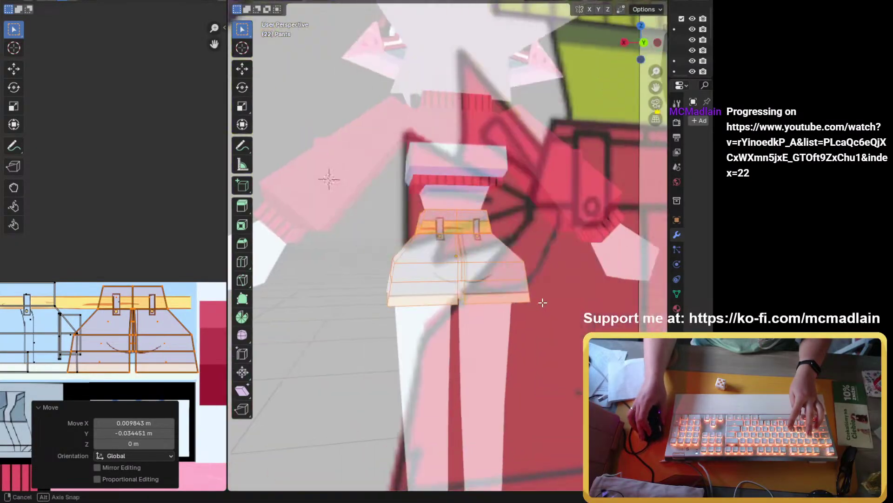
scroll(542, 302, "up", 4)
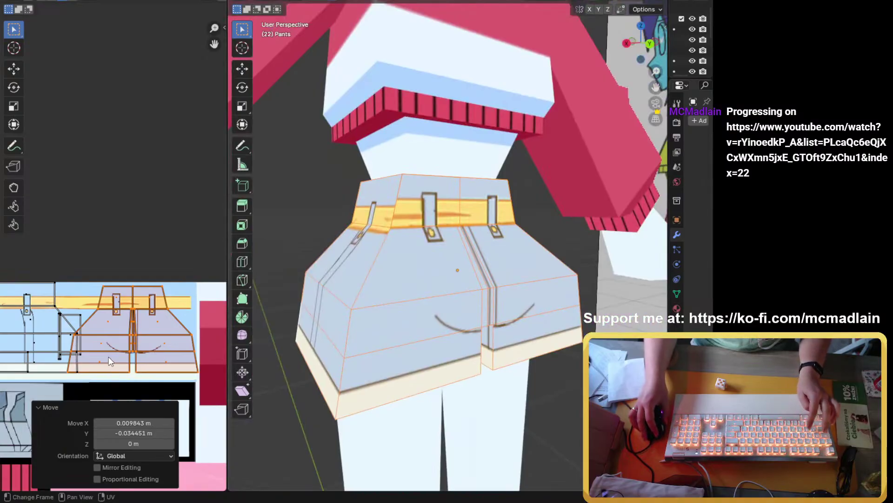
Step: Scale the back UV islands to about 1.028 and nudge them by about 0.009 in X and 0.003 in Y
key("s")
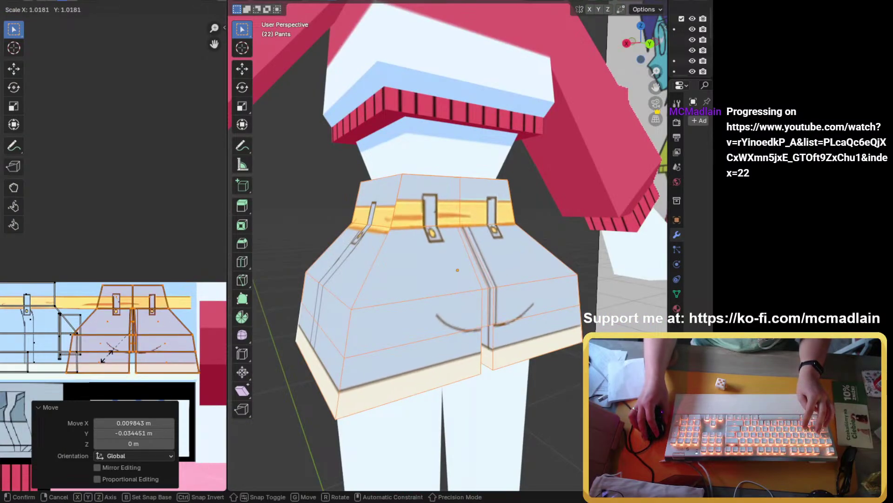
left_click(106, 358)
key("g")
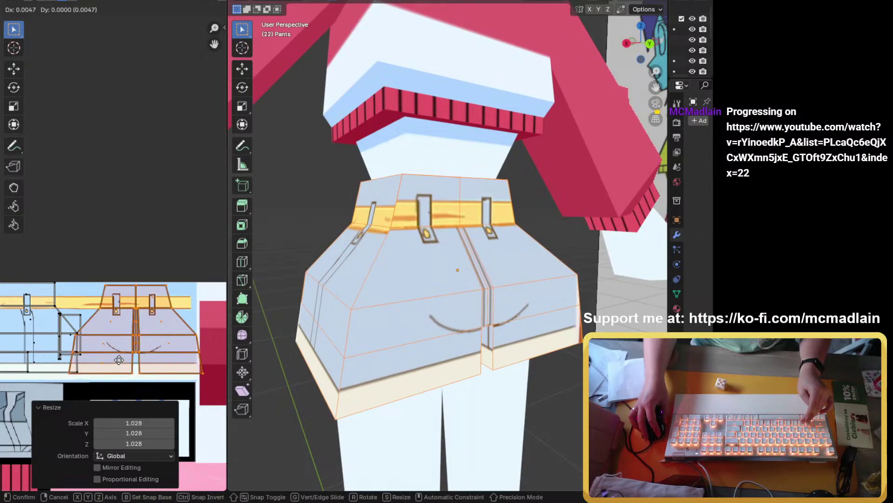
left_click(120, 360)
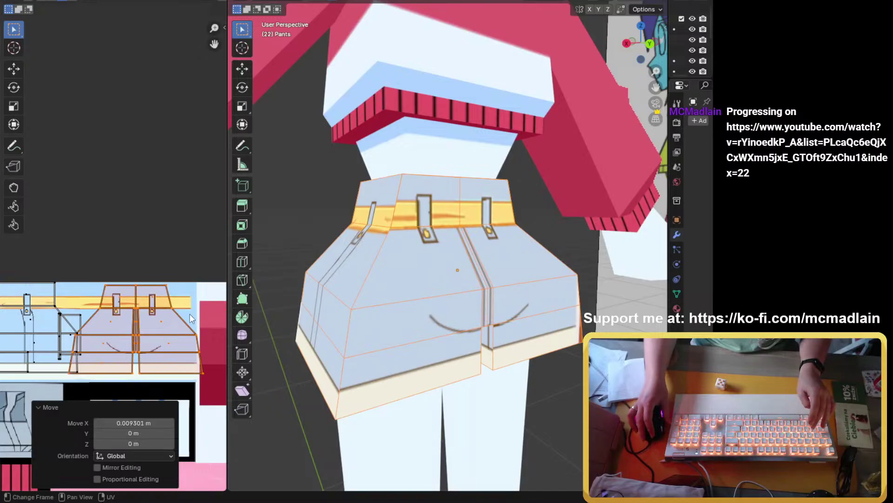
key("g")
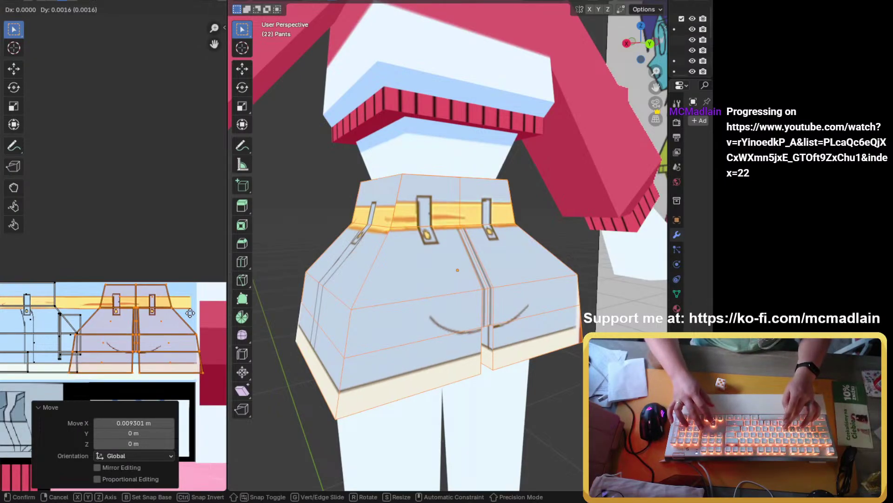
left_click(190, 311)
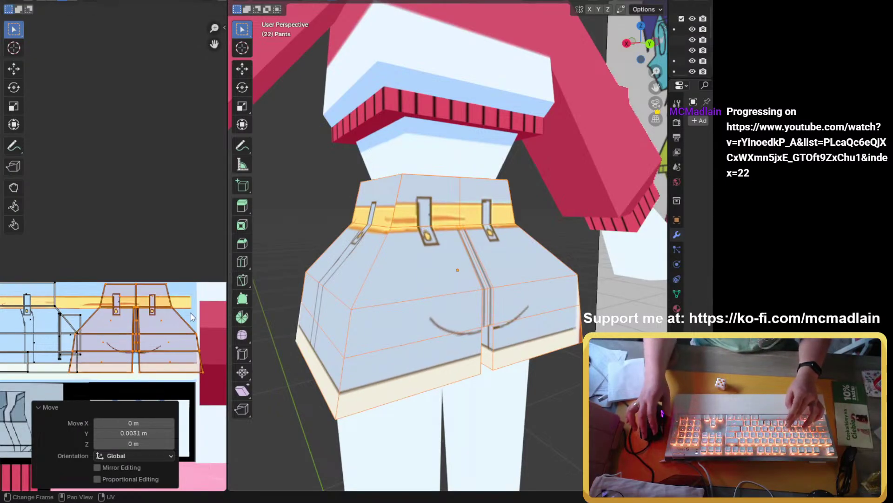
Step: Select the UV vertices along the lower horizontal loop of the back islands and move them by about -0.0025 in Y
scroll(134, 359, "up", 2)
middle_click_drag(134, 359, 97, 209)
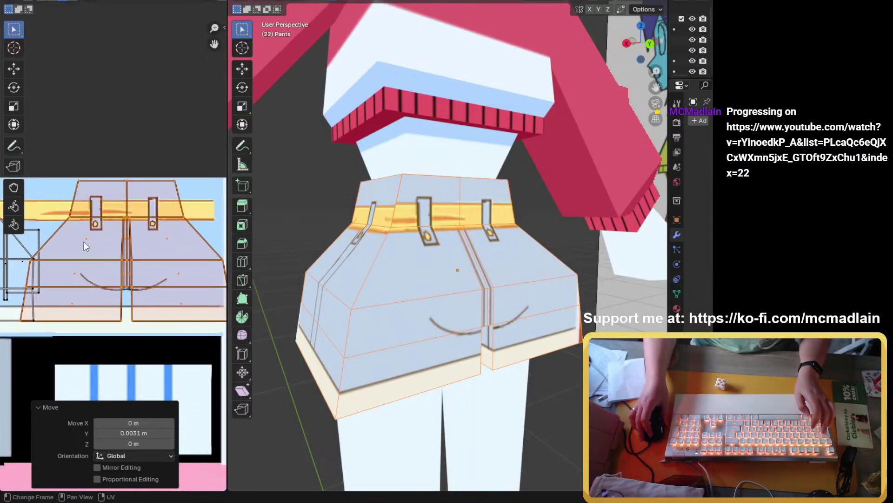
left_click(31, 283)
scroll(70, 277, "down", 1)
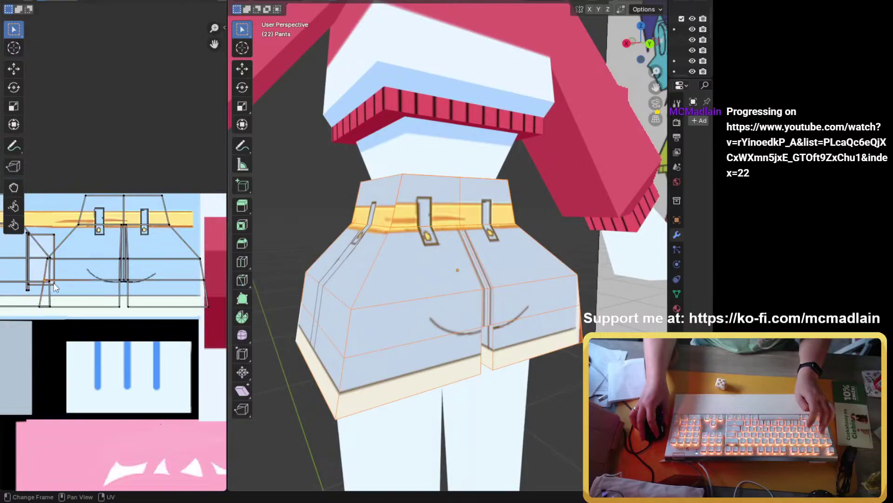
left_click(135, 283)
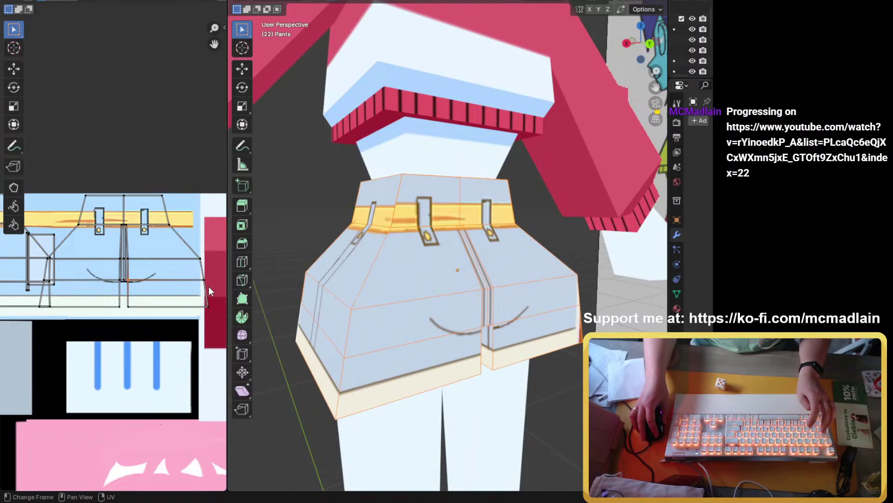
left_click_drag(209, 286, 60, 279)
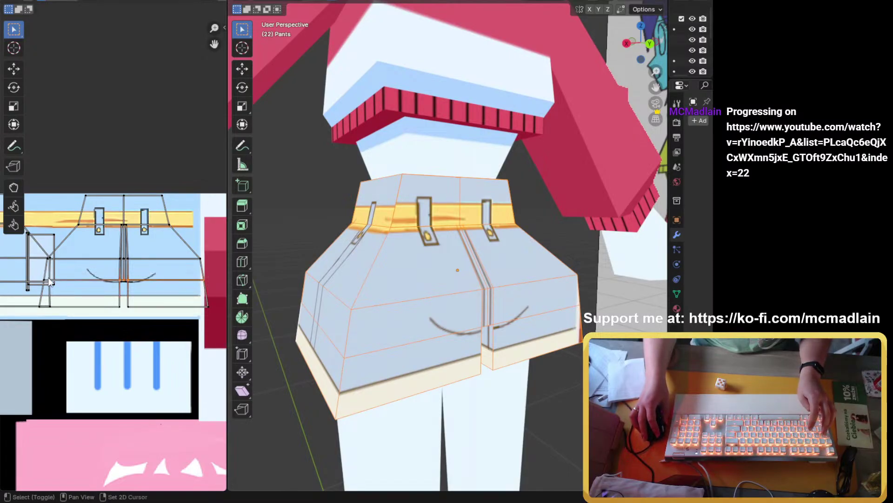
key("g")
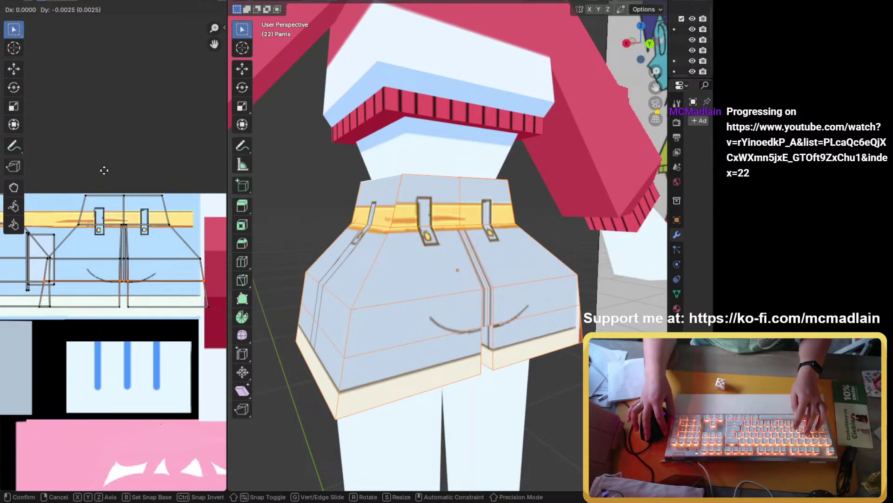
left_click(104, 171)
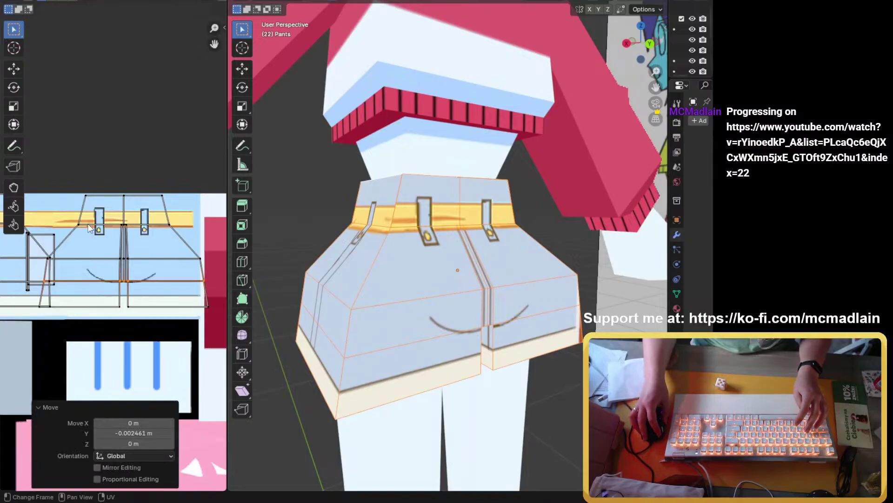
Step: Raise the back islands' UV vertices below the belt by about 0.0025 in Y and the top waist vertices by about 0.005
left_click_drag(67, 216, 184, 238)
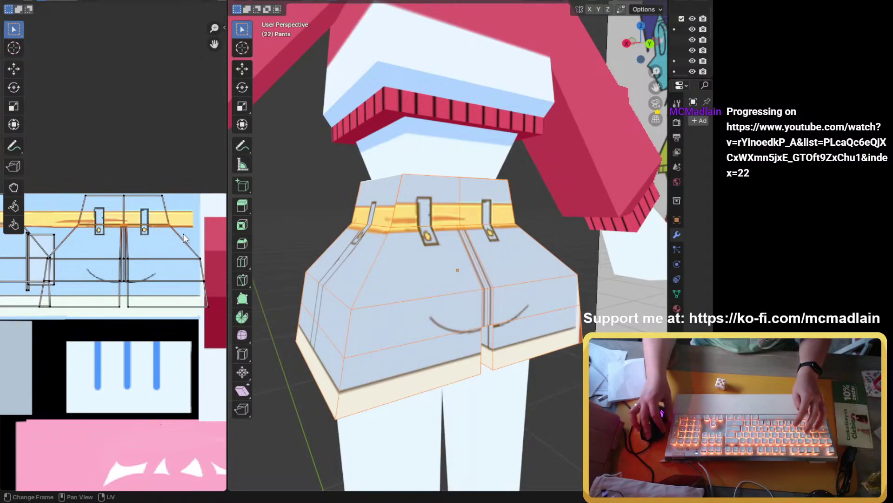
key("g")
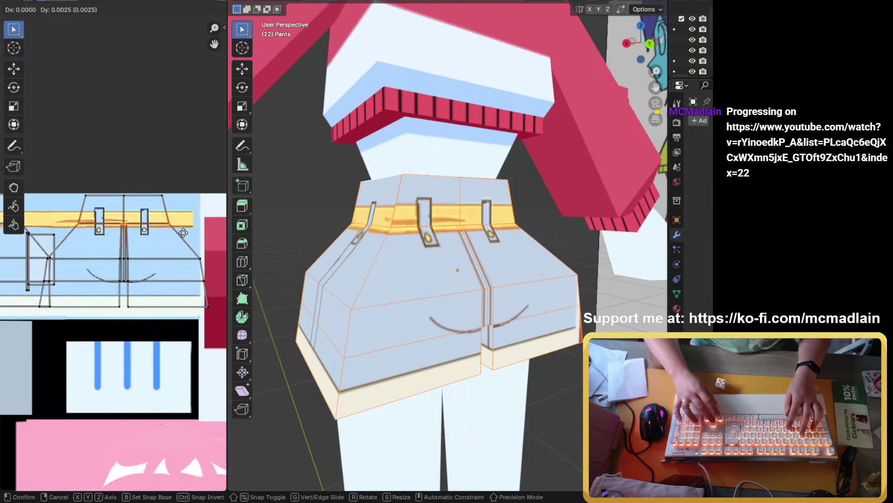
left_click(185, 238)
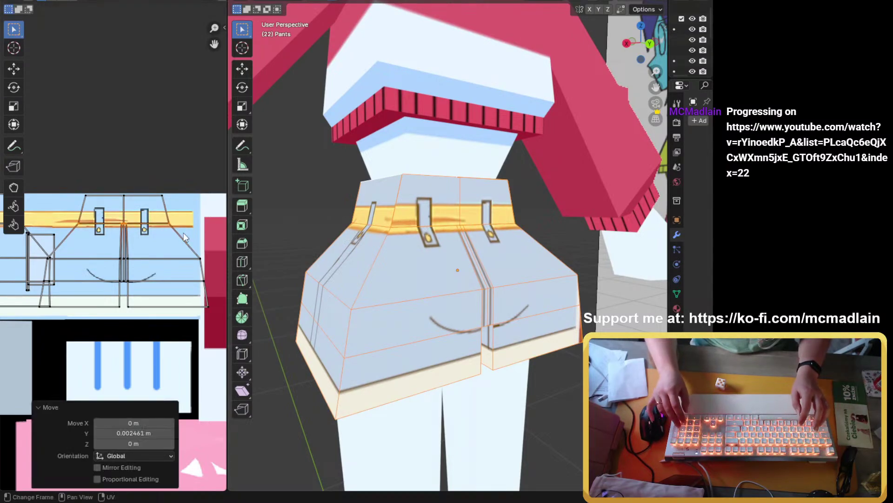
key("g")
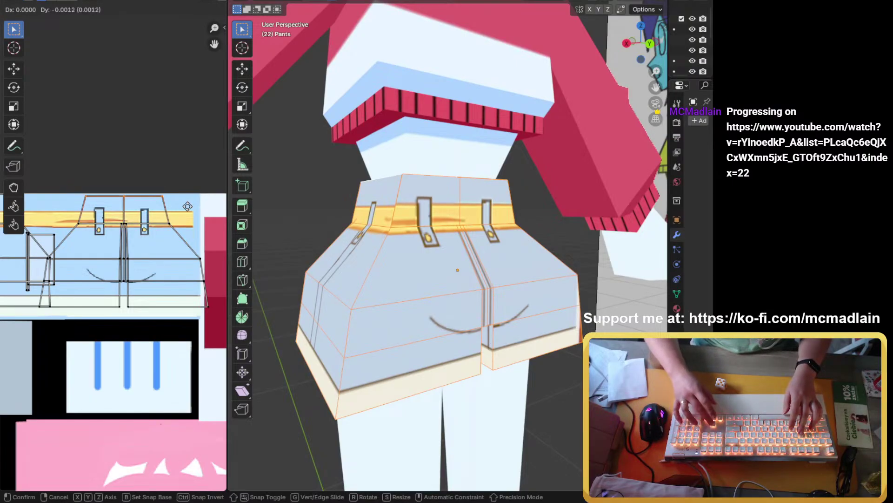
key("Return")
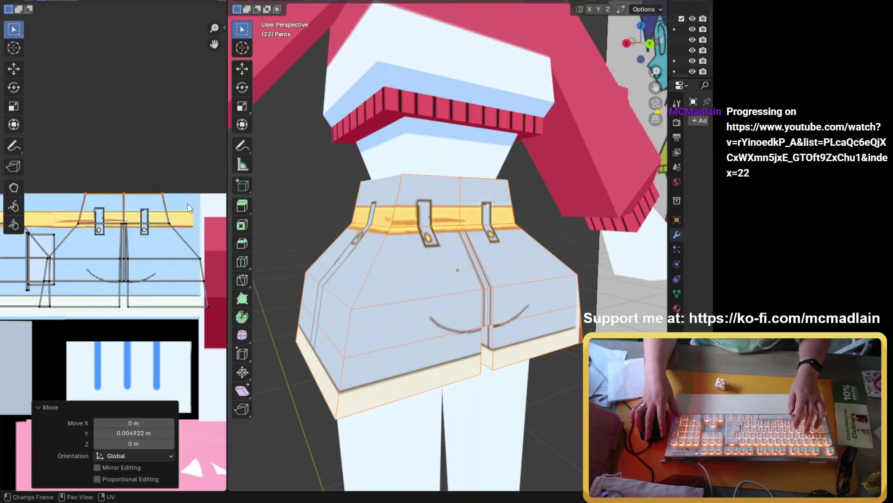
Step: Return the shorts to Object Mode, check them from the side and front, and save low poly model tut9.blend
scroll(354, 214, "down", 4)
middle_click_drag(354, 214, 494, 216)
middle_click_drag(449, 336, 551, 307)
scroll(541, 311, "up", 1)
key("Tab")
scroll(541, 311, "down", 3)
scroll(446, 324, "up", 3)
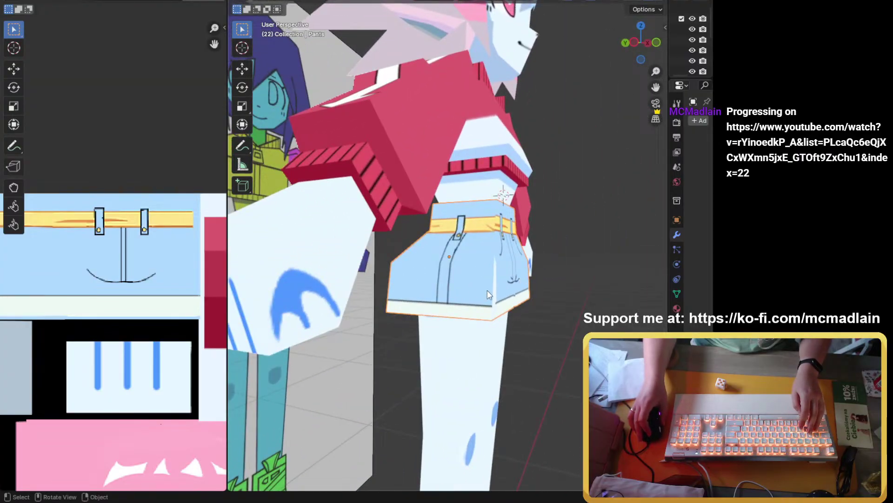
middle_click_drag(487, 294, 402, 314)
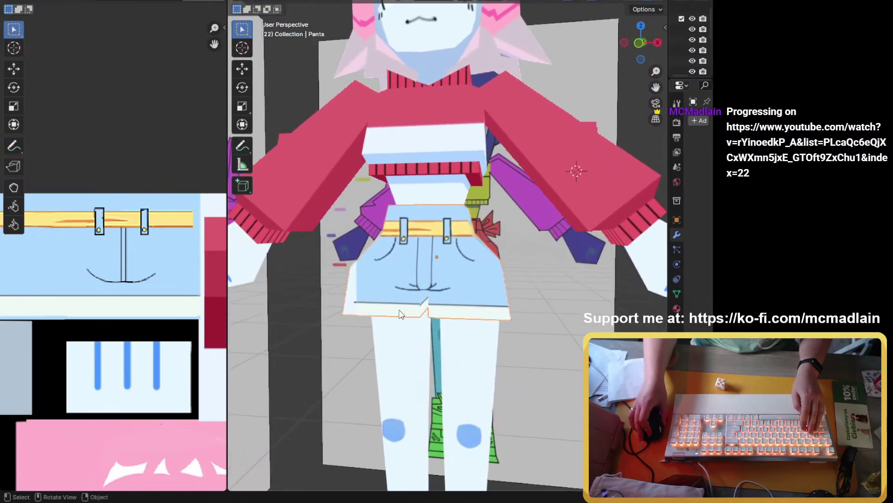
key("ctrl+s")
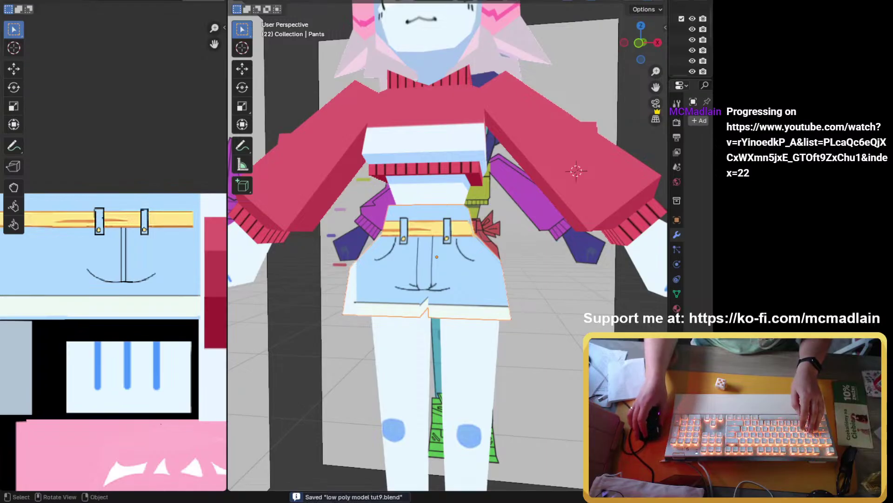
Step: In Edit Mode, select the shorts' right top waist face and move its UVs onto the shaded hair colour by about 0.742 in X and 0.008 in Y
middle_click_drag(494, 288, 419, 245)
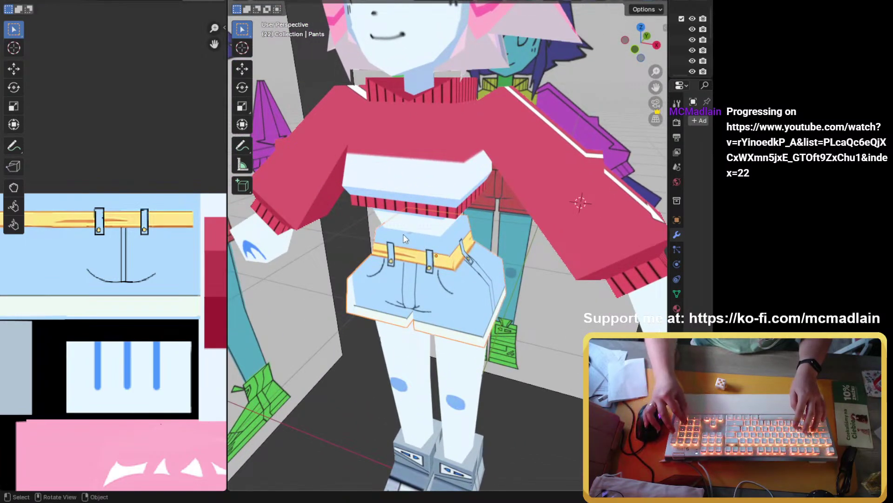
key("KP_3")
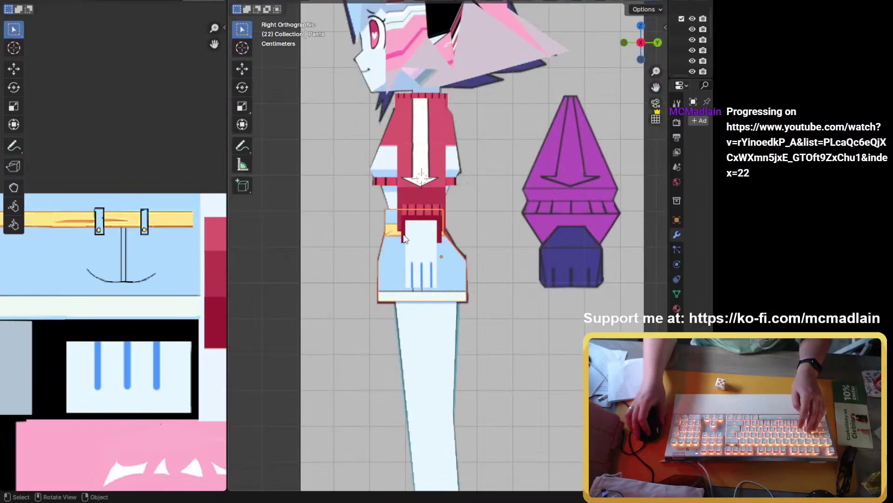
middle_click_drag(404, 239, 484, 251)
key("Tab")
left_click(499, 248)
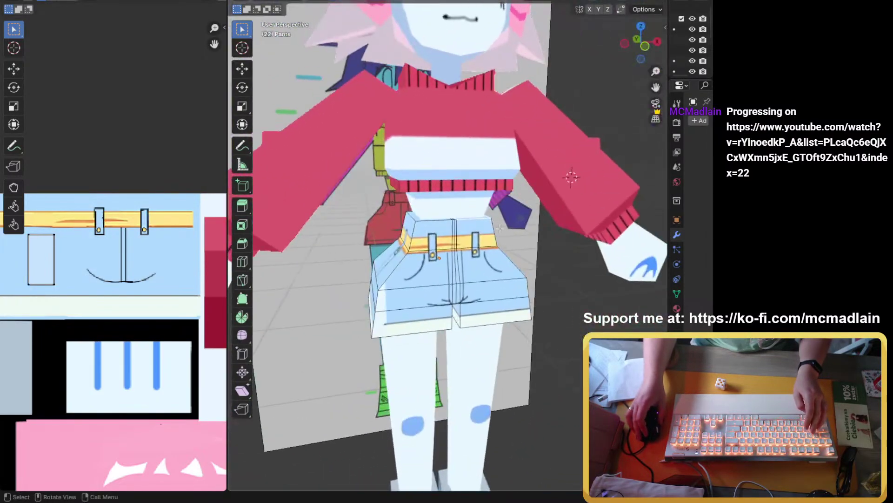
scroll(68, 247, "down", 3)
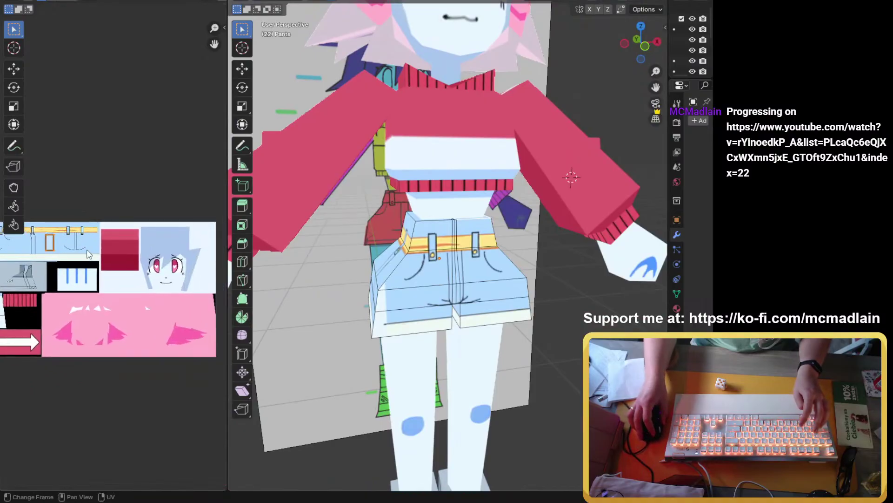
key("g")
left_click(181, 298)
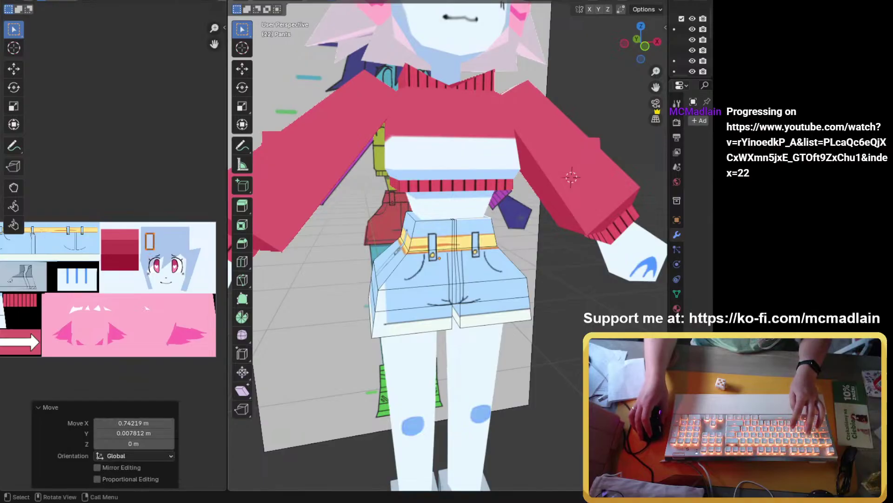
Step: Select the shorts' left top waist face, move its UV island about 0.406 in X onto the shaded hair colour, and return to Object Mode
middle_click_drag(485, 303, 470, 326)
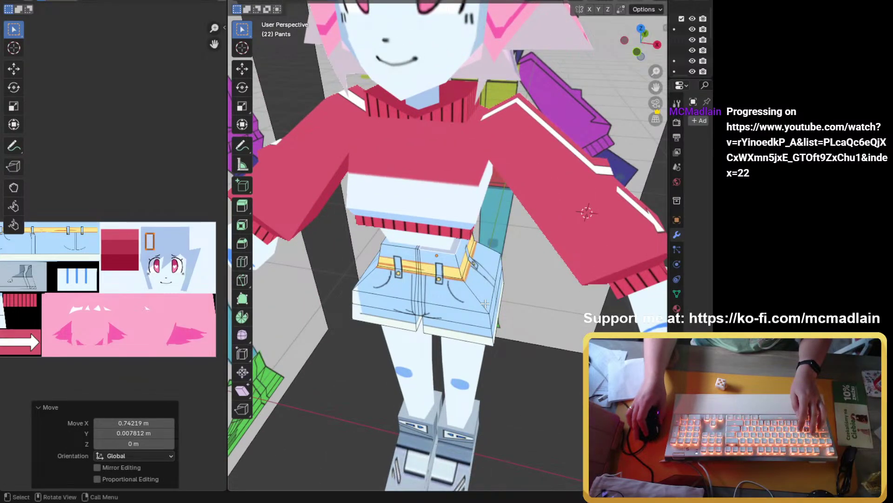
middle_click_drag(359, 285, 412, 262)
scroll(413, 262, "up", 4)
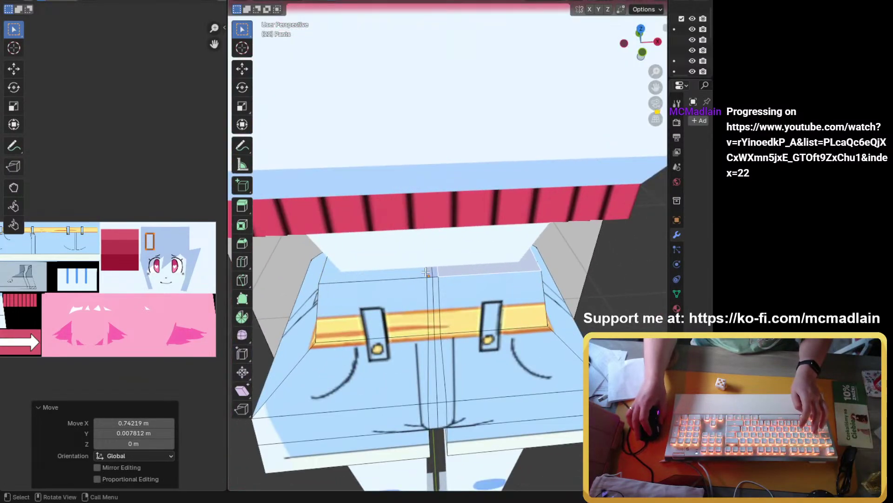
left_click(379, 277)
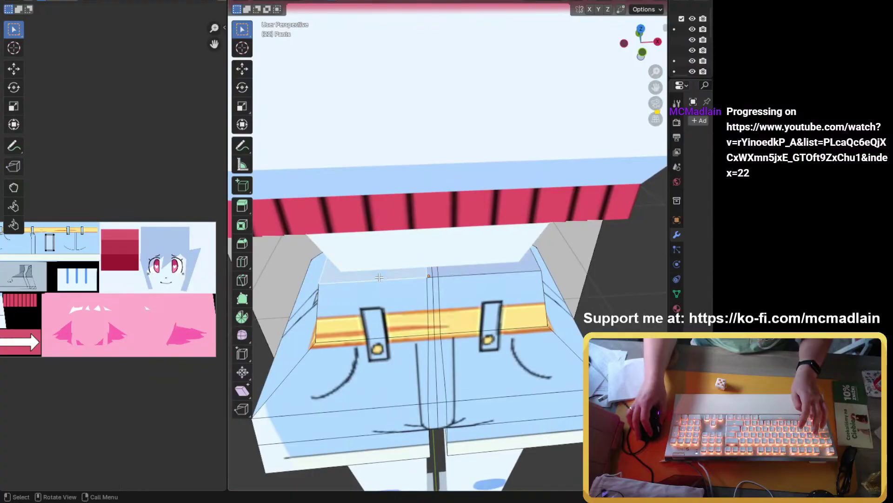
left_click(435, 275)
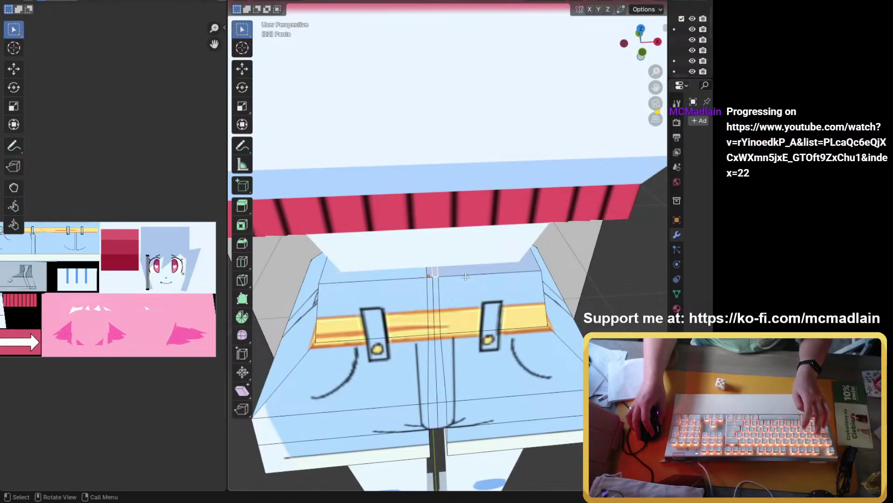
scroll(93, 272, "down", 2)
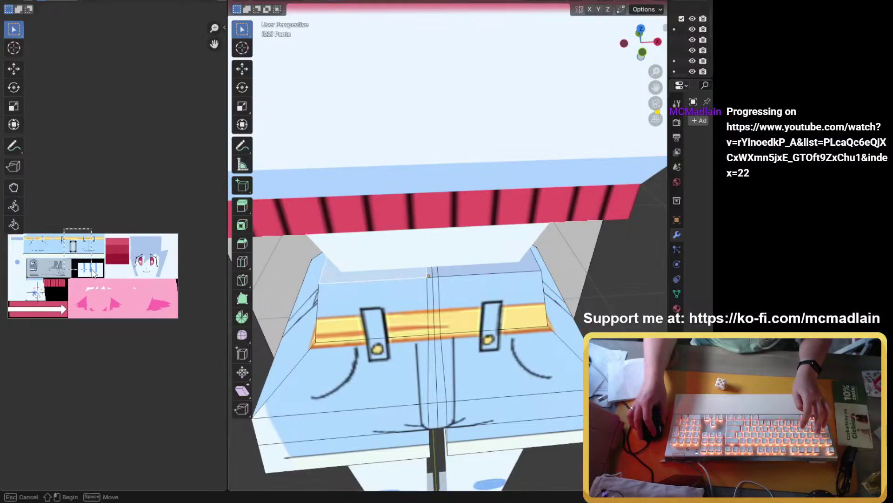
key("g")
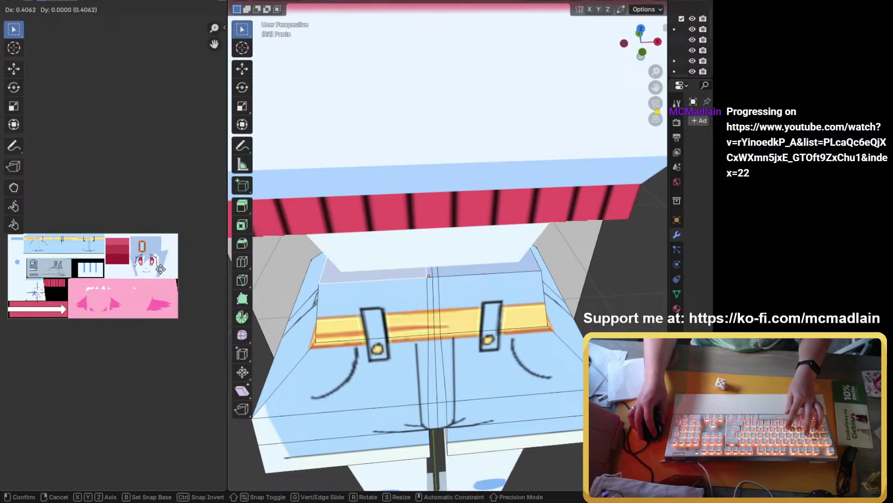
left_click(290, 301)
left_click(289, 300)
key("Tab")
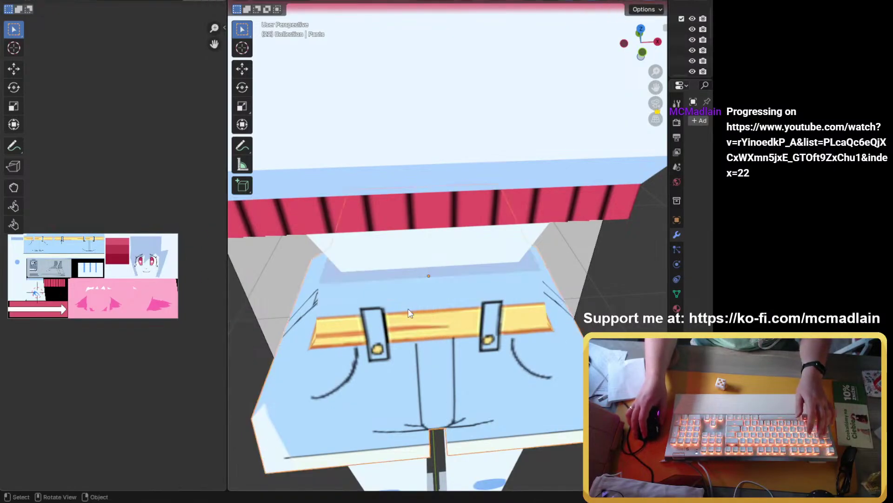
scroll(442, 285, "down", 8)
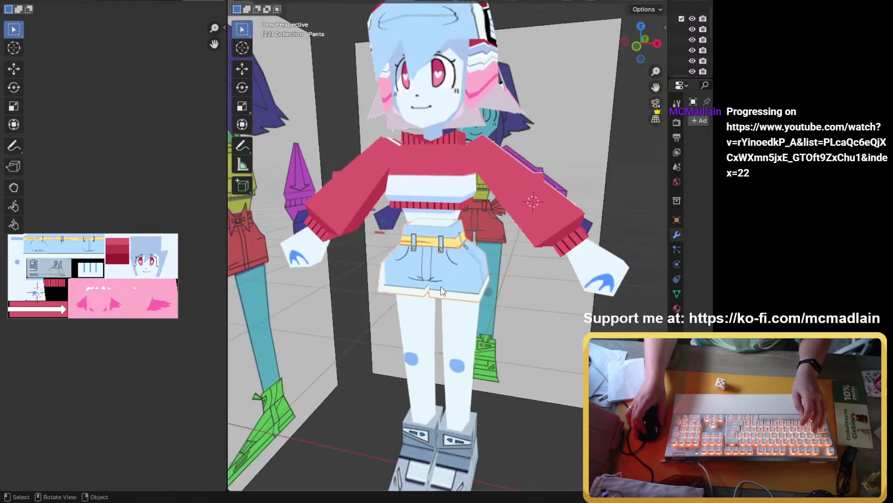
Step: Enter Edit Mode on the shorts and select all their faces to show every UV island over the texture
middle_click_drag(440, 287, 400, 296)
scroll(419, 281, "up", 5)
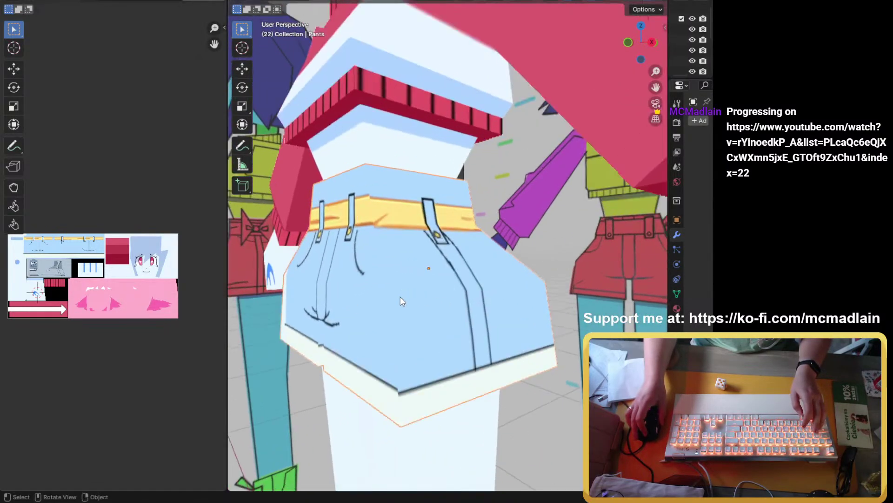
scroll(221, 311, "up", 1)
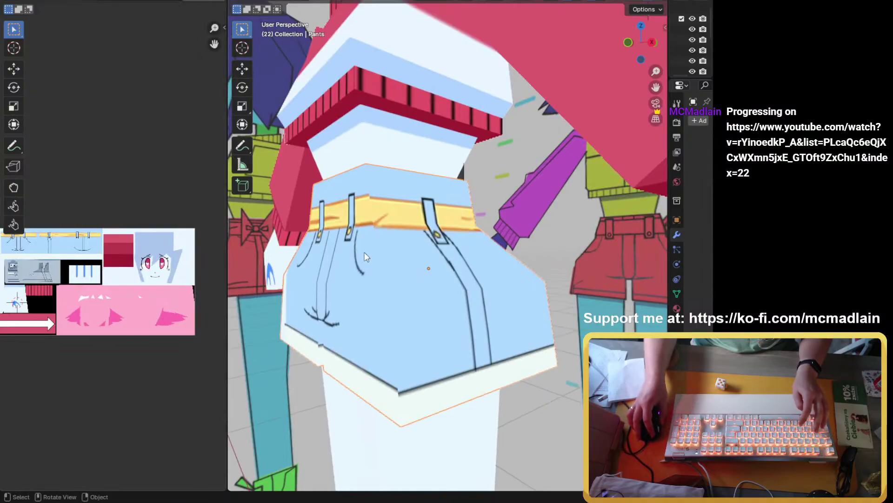
key("Tab")
left_click(436, 366)
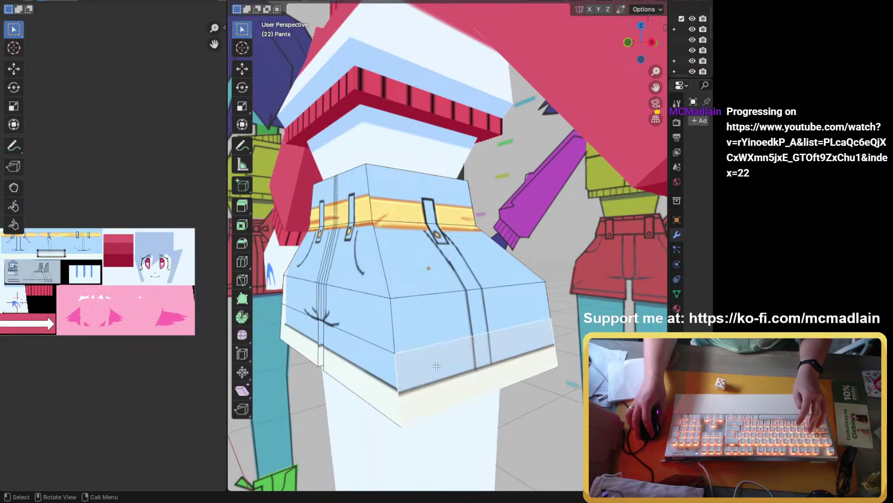
middle_click_drag(70, 287, 100, 291)
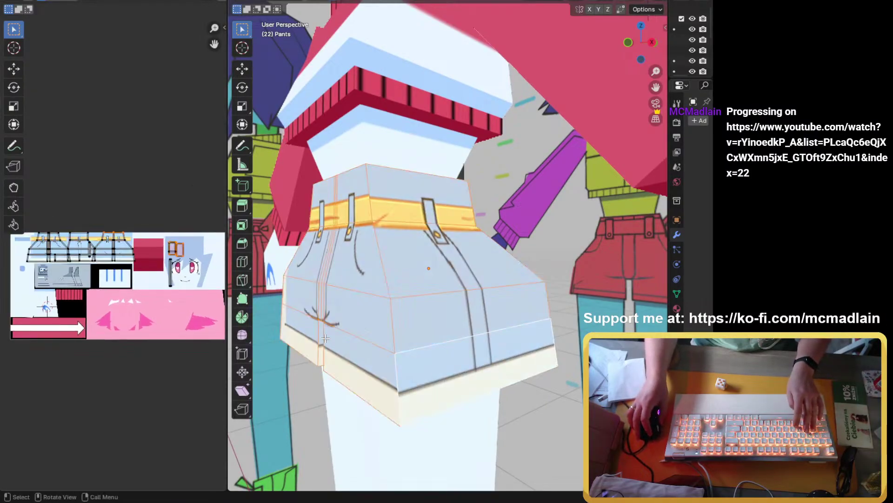
key("a")
Step: Box-select the front islands' bottom hem UV vertices and raise them about 0.006 in Y within the white hem
scroll(410, 305, "up", 3)
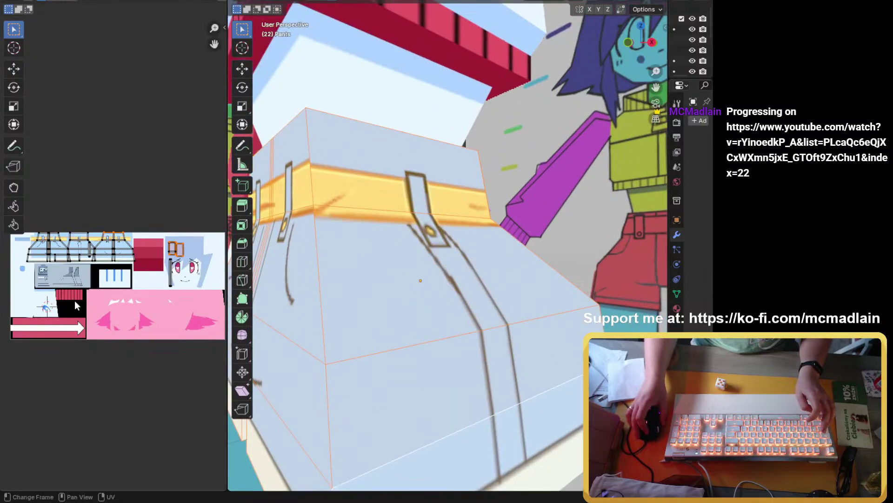
middle_click_drag(74, 300, 72, 251)
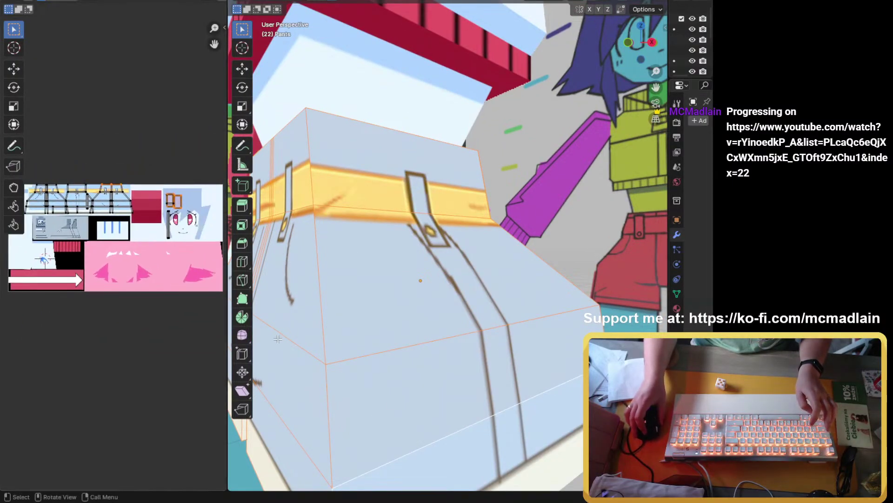
scroll(79, 262, "up", 5)
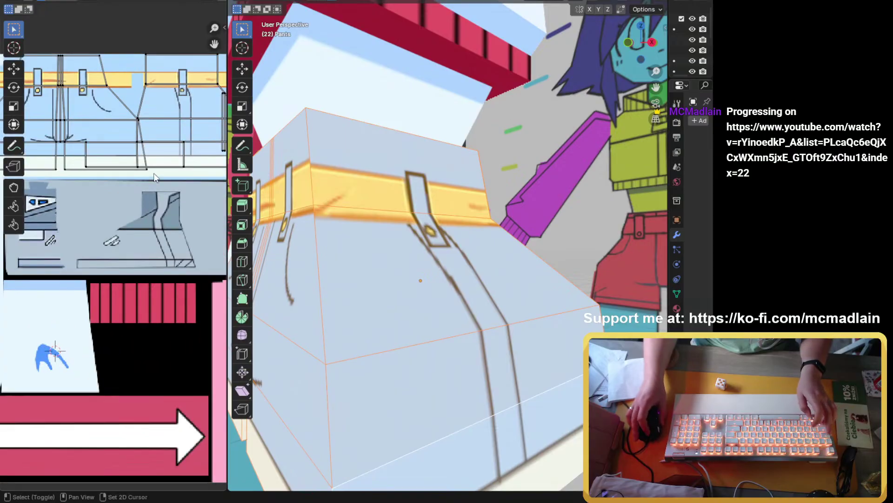
scroll(79, 262, "up", 2)
middle_click_drag(76, 207, 72, 250, "shift")
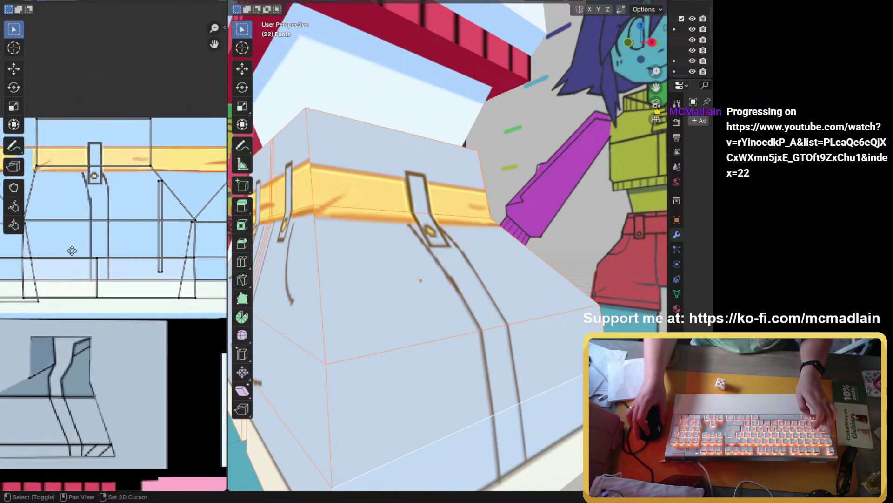
scroll(75, 249, "down", 2)
scroll(75, 250, "up", 1)
middle_click_drag(72, 280, 224, 303, "shift")
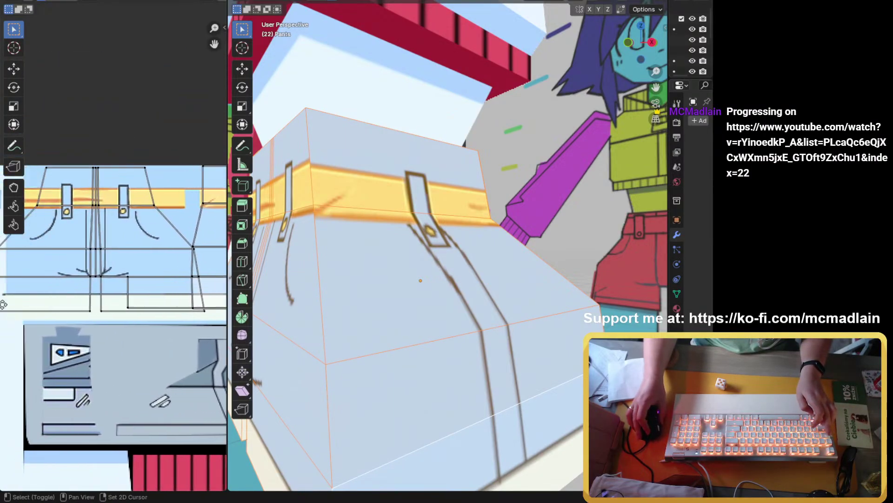
scroll(122, 290, "up", 1)
scroll(279, 298, "down", 1)
scroll(163, 308, "down", 1)
scroll(112, 321, "down", 1)
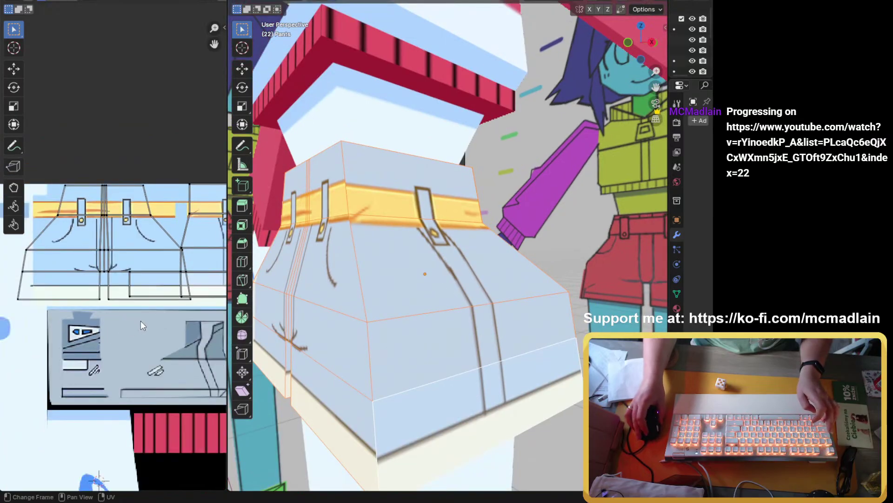
key("b")
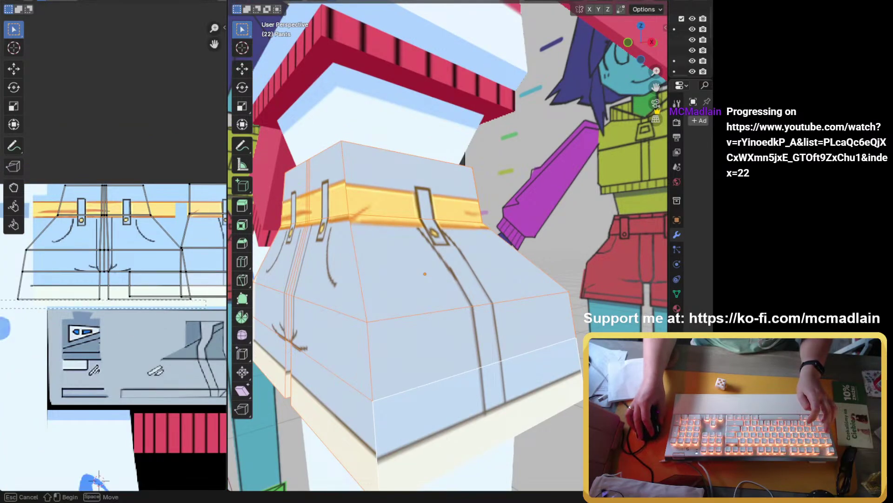
left_click_drag(99, 479, 99, 480)
key("b")
left_click_drag(11, 297, 80, 310)
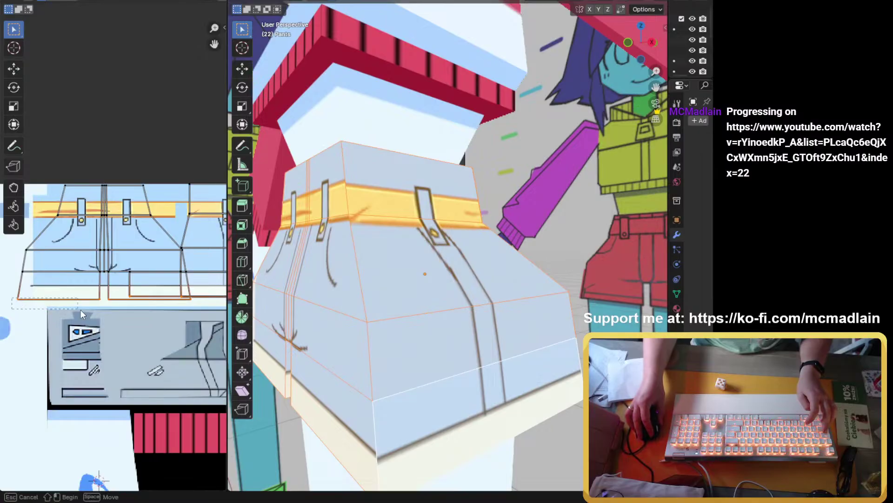
left_click_drag(198, 315, 197, 315)
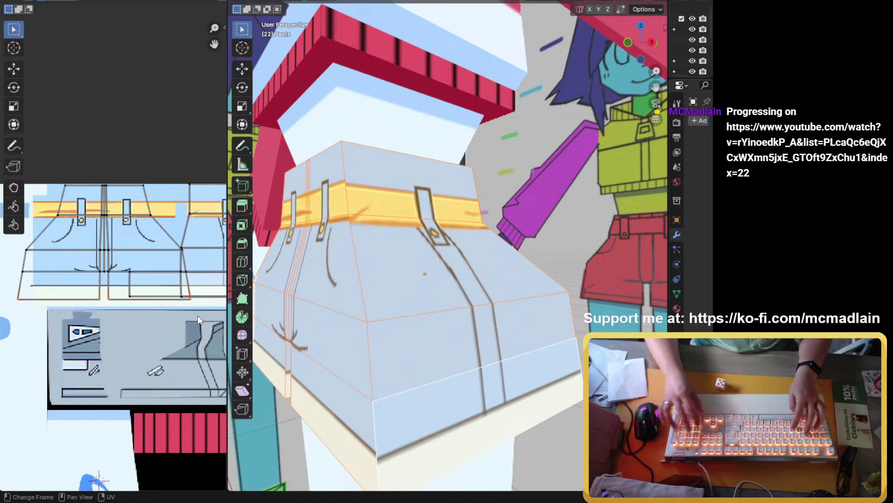
key("g")
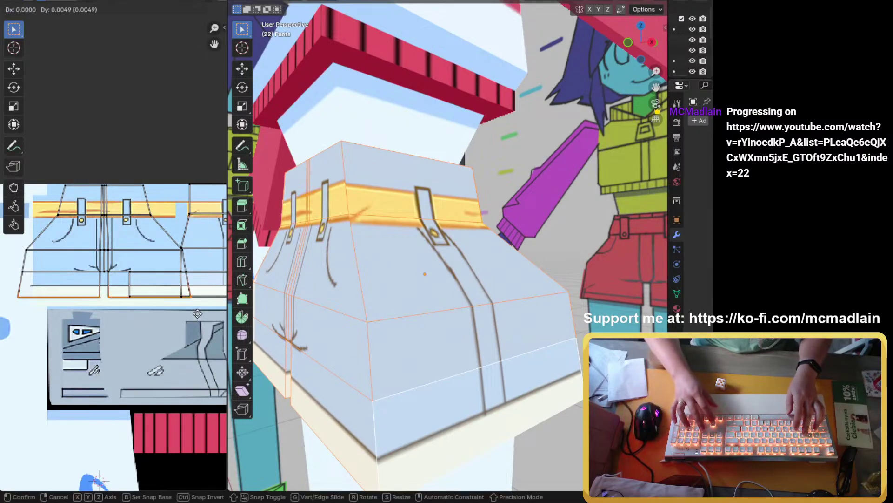
left_click(197, 313)
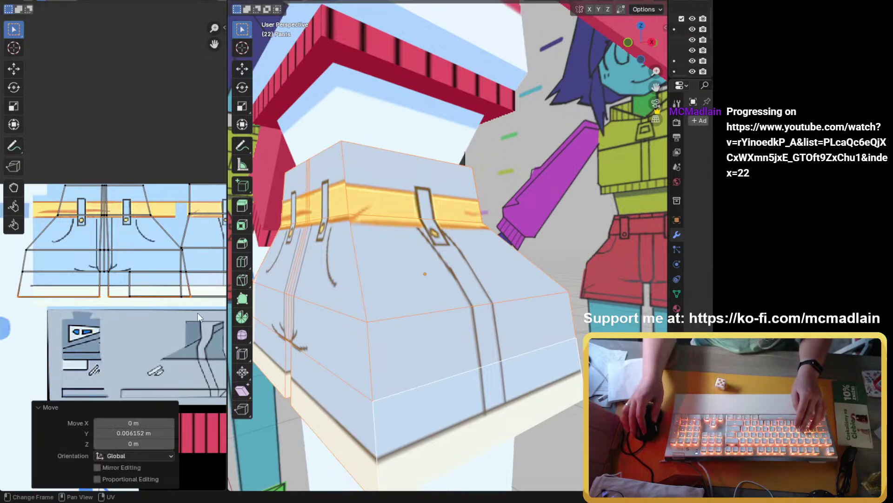
Step: Select the front islands' UV vertices along the belt's lower edge and move them about -0.001 in X and 0.004 in Y
scroll(99, 316, "down", 3)
scroll(99, 316, "down", 2)
middle_click_drag(143, 287, 90, 280)
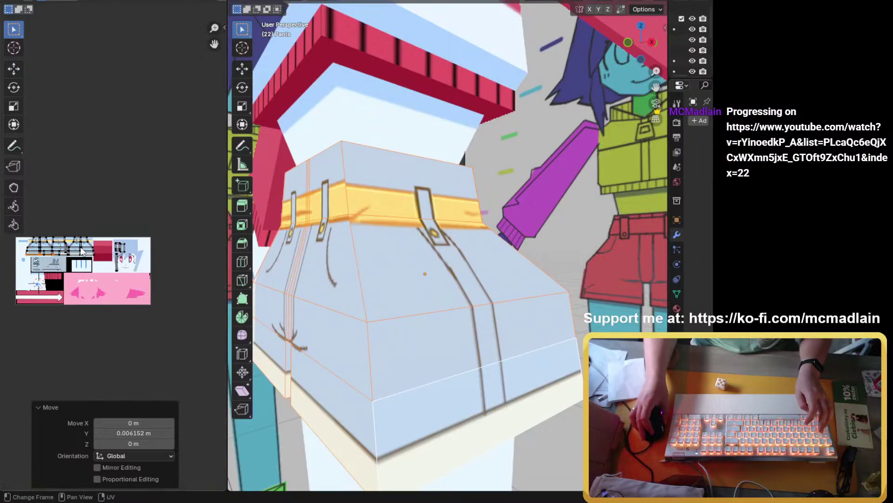
scroll(113, 255, "up", 8)
scroll(113, 255, "down", 5)
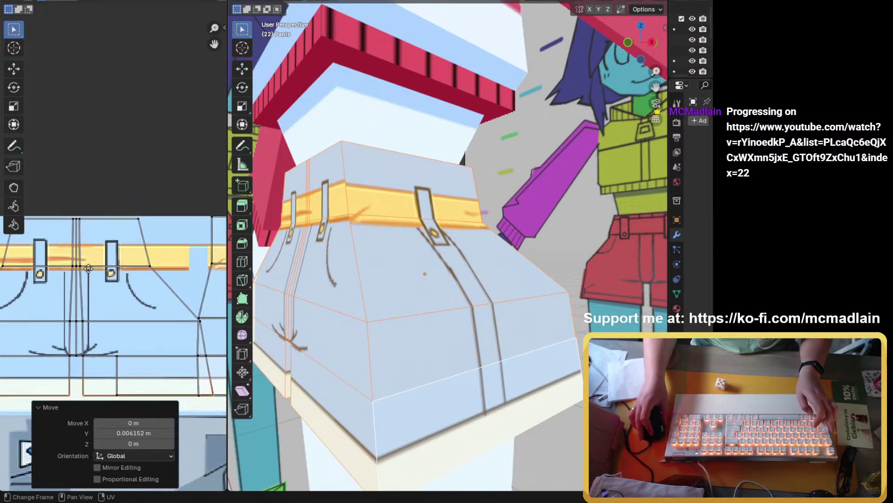
scroll(117, 257, "up", 2)
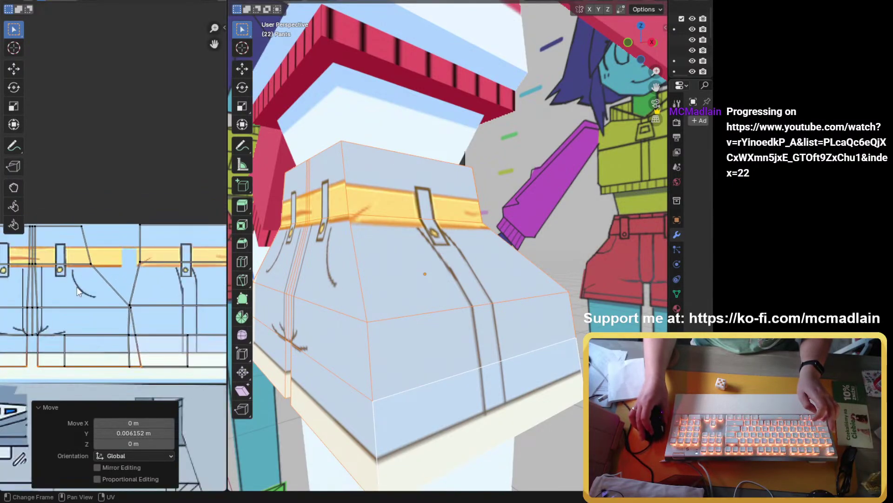
left_click(176, 288)
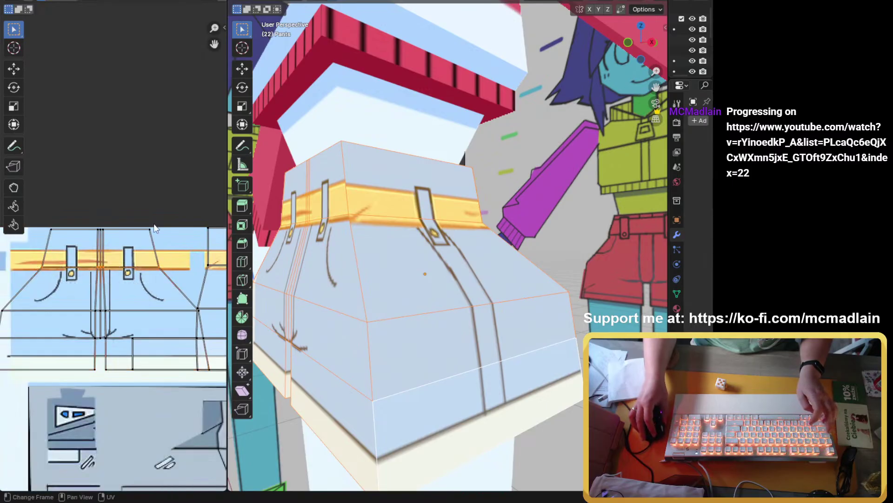
key("g")
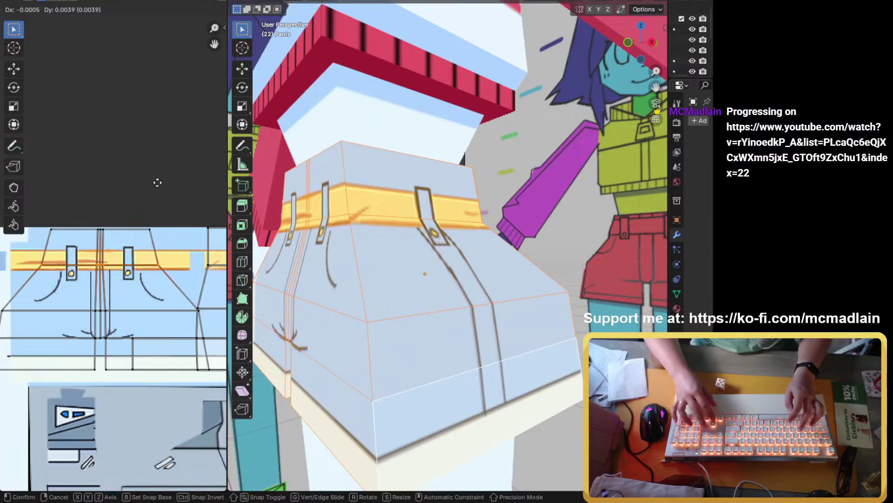
key("Return")
Step: Return the shorts to Object Mode, check the whole character from the front, and save low poly model tut9.blend
scroll(443, 345, "down", 5)
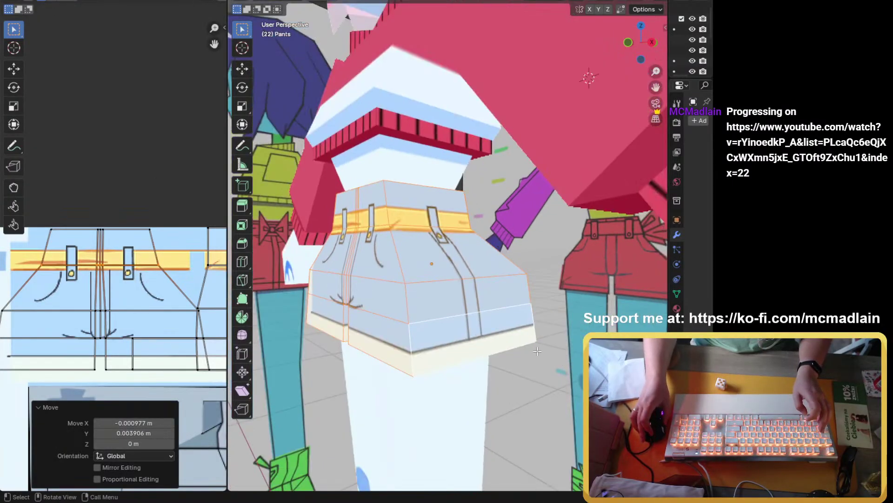
middle_click_drag(443, 345, 505, 356)
key("Tab")
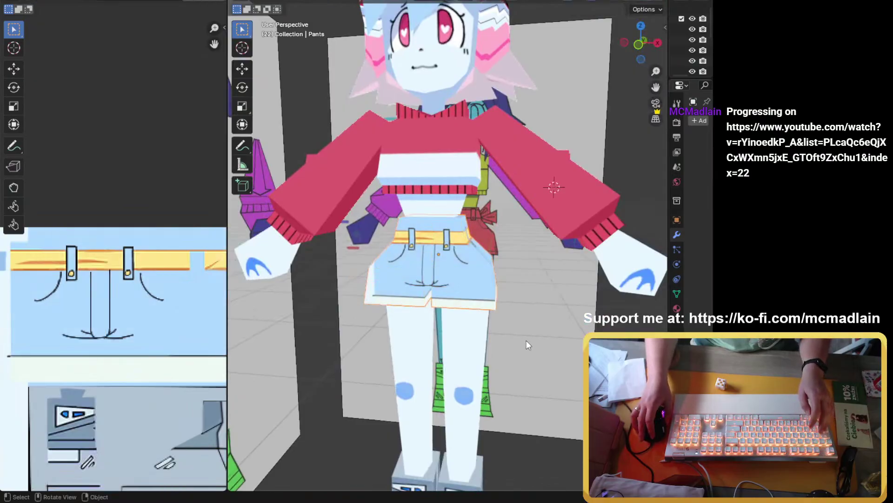
middle_click_drag(527, 340, 379, 282)
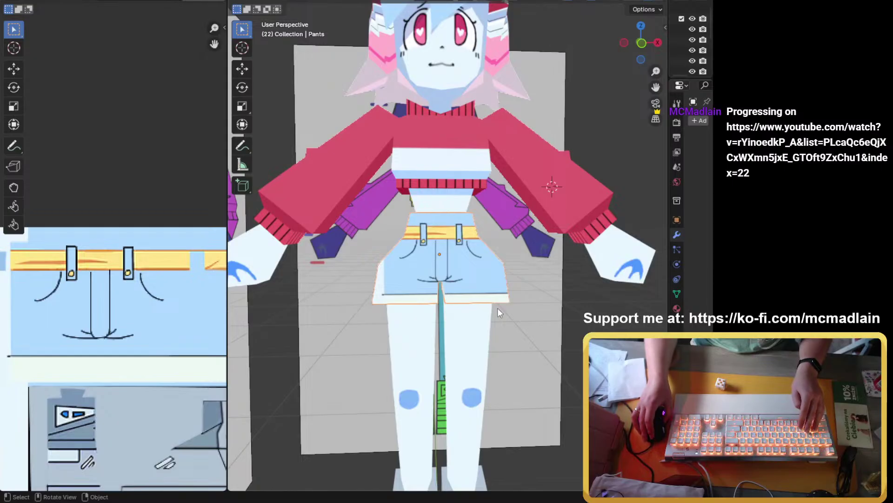
scroll(495, 217, "down", 4)
mouse_move(495, 218)
middle_mouse_down()
mouse_move(497, 232)
mouse_move(471, 228)
mouse_move(488, 227)
middle_mouse_up()
key("ctrl+s")
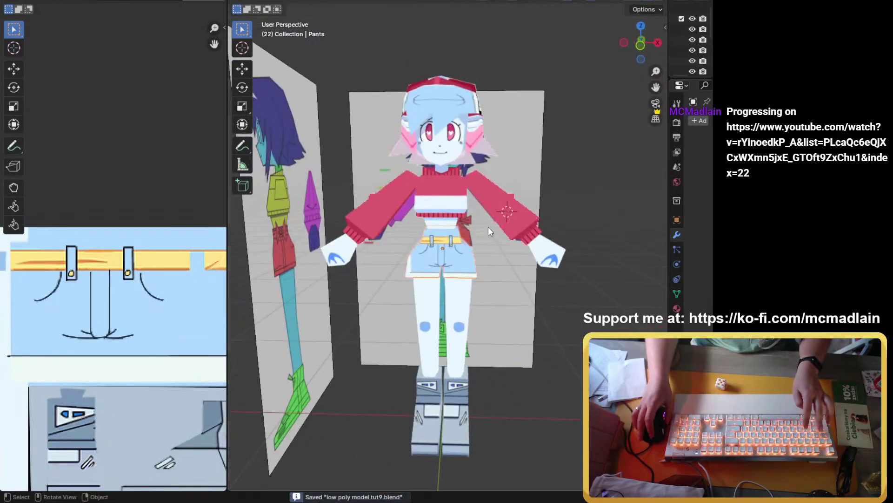